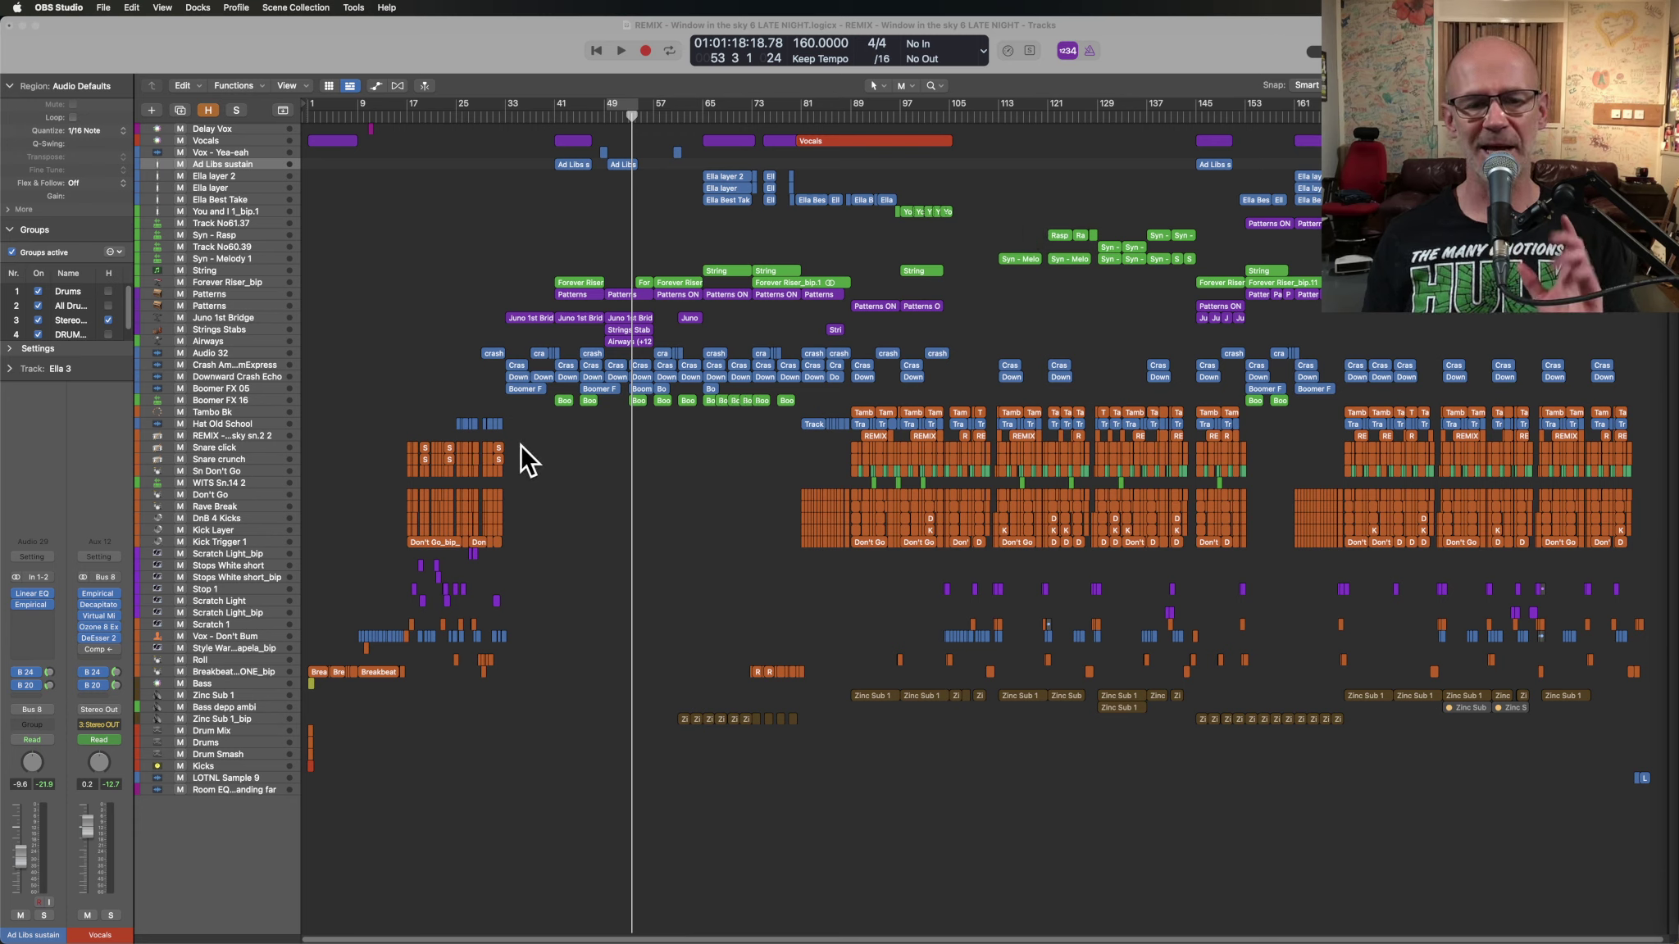
- Select the drum and bar-89 region blocks, clear the selection, and place the playhead near bar 31
left_click_drag(522, 444, 315, 686)
left_click_drag(504, 181, 924, 514)
left_click(741, 589)
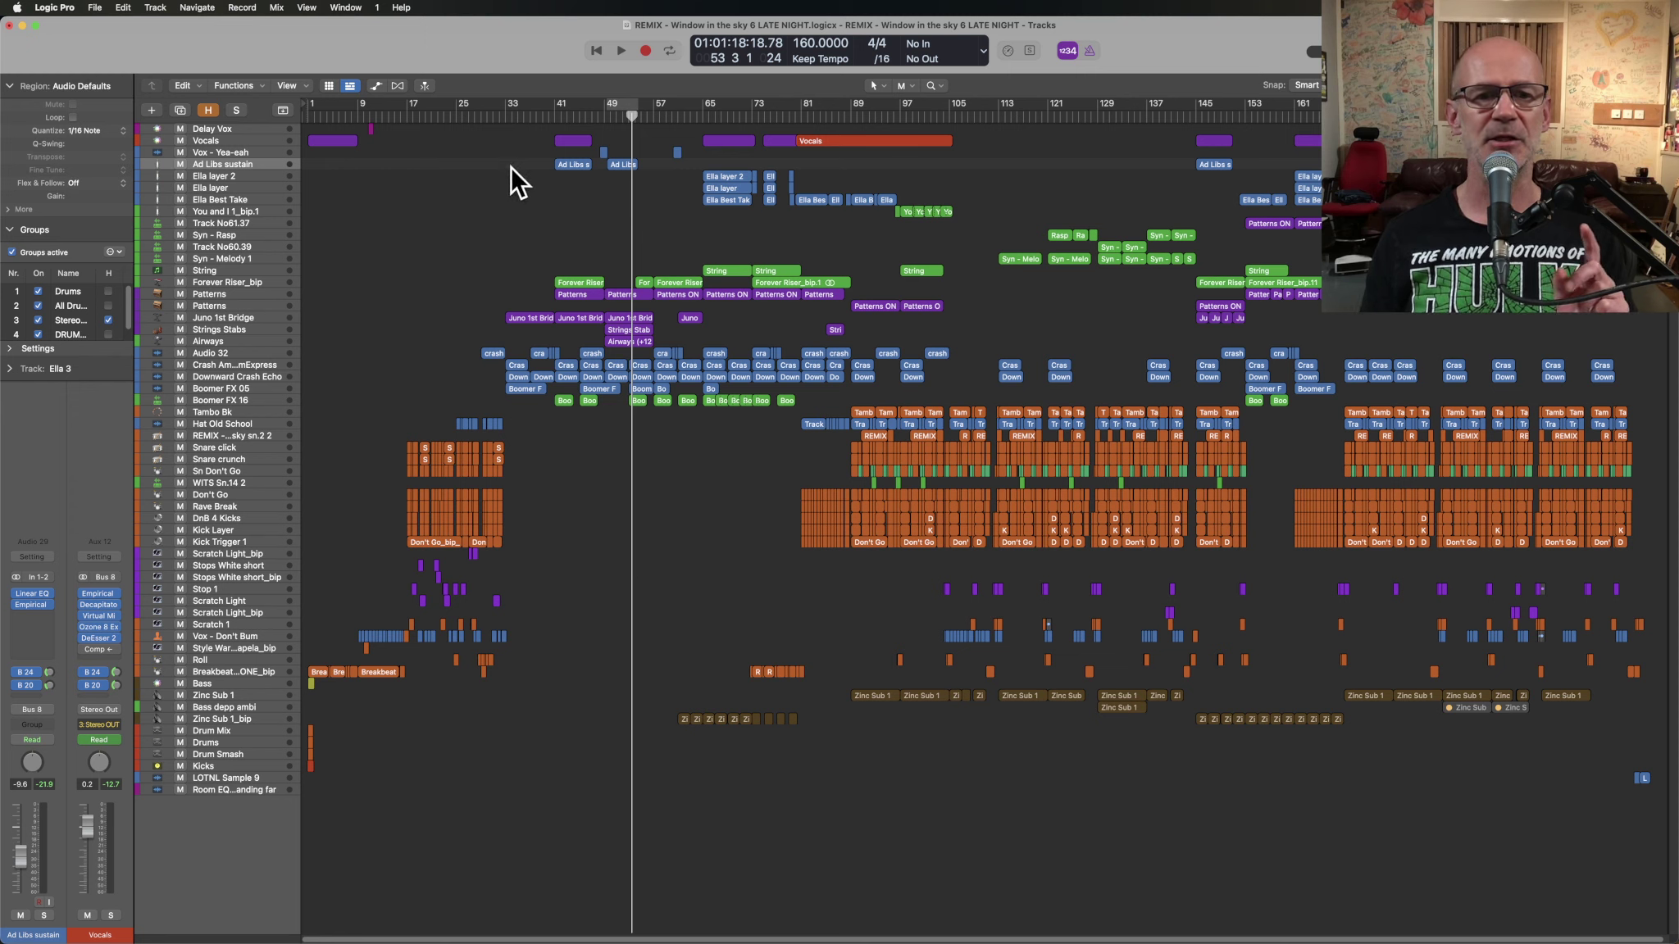
left_click(501, 119)
- Play the arrangement from bar 31 while zooming into its middle section
key("space")
left_click_drag(452, 370, 1110, 654)
scroll(870, 638, "left", 3)
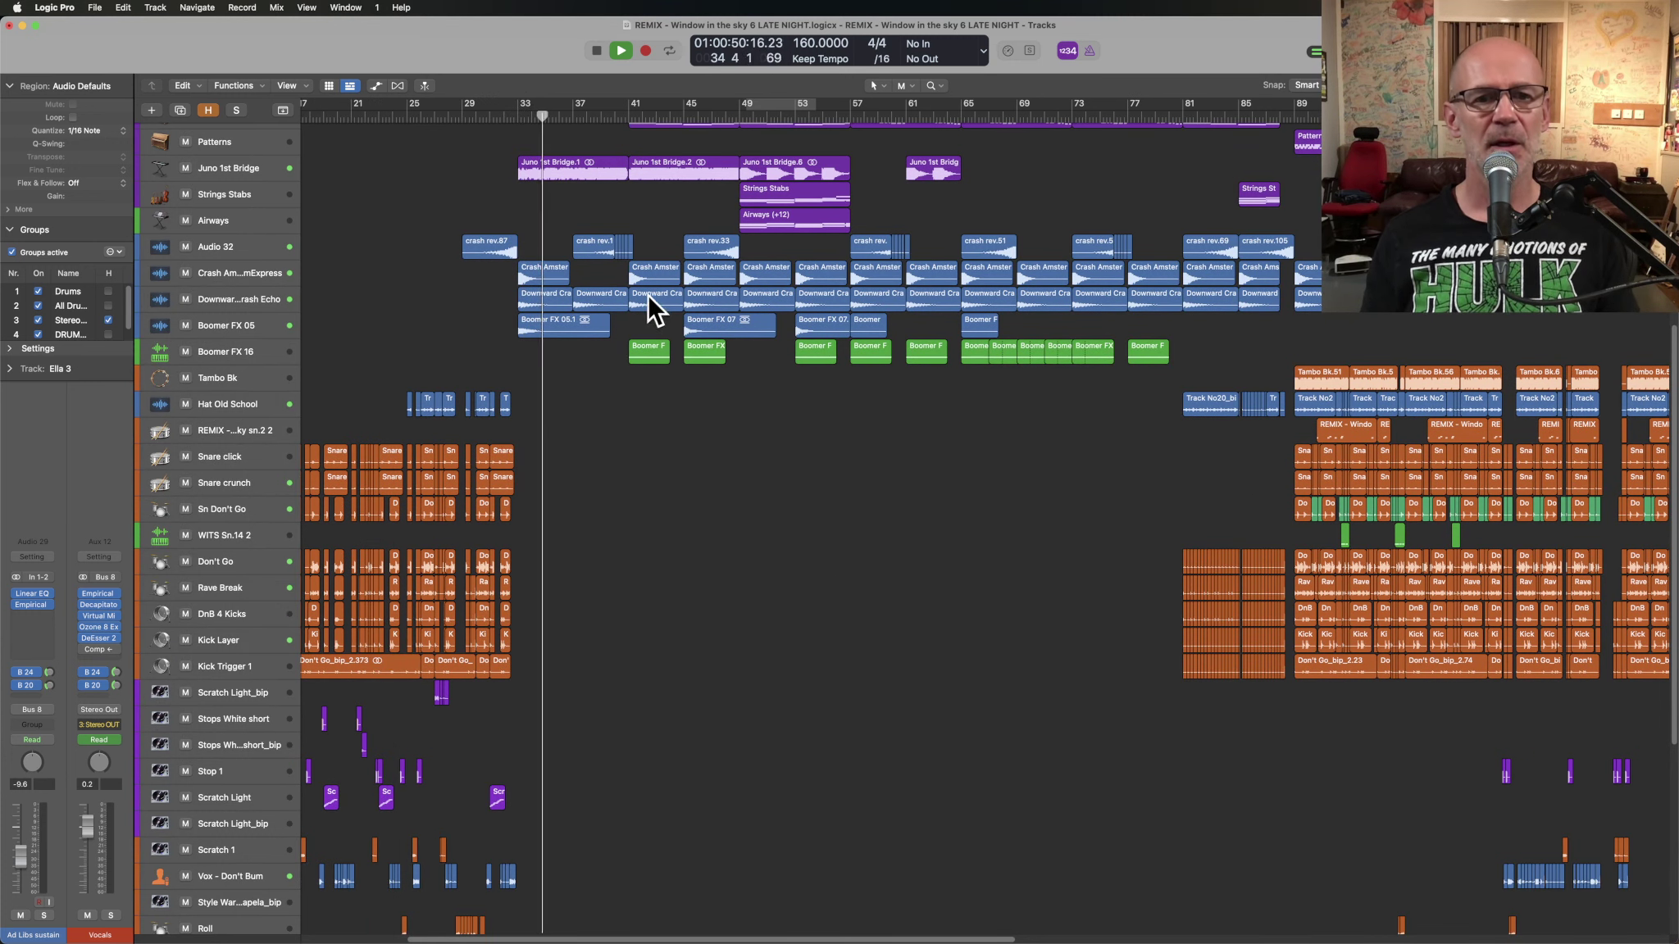
key("space")
- Solo Juno 1st Bridge.1 and play it zoomed in, then zoom out and unsolo
left_click(566, 162)
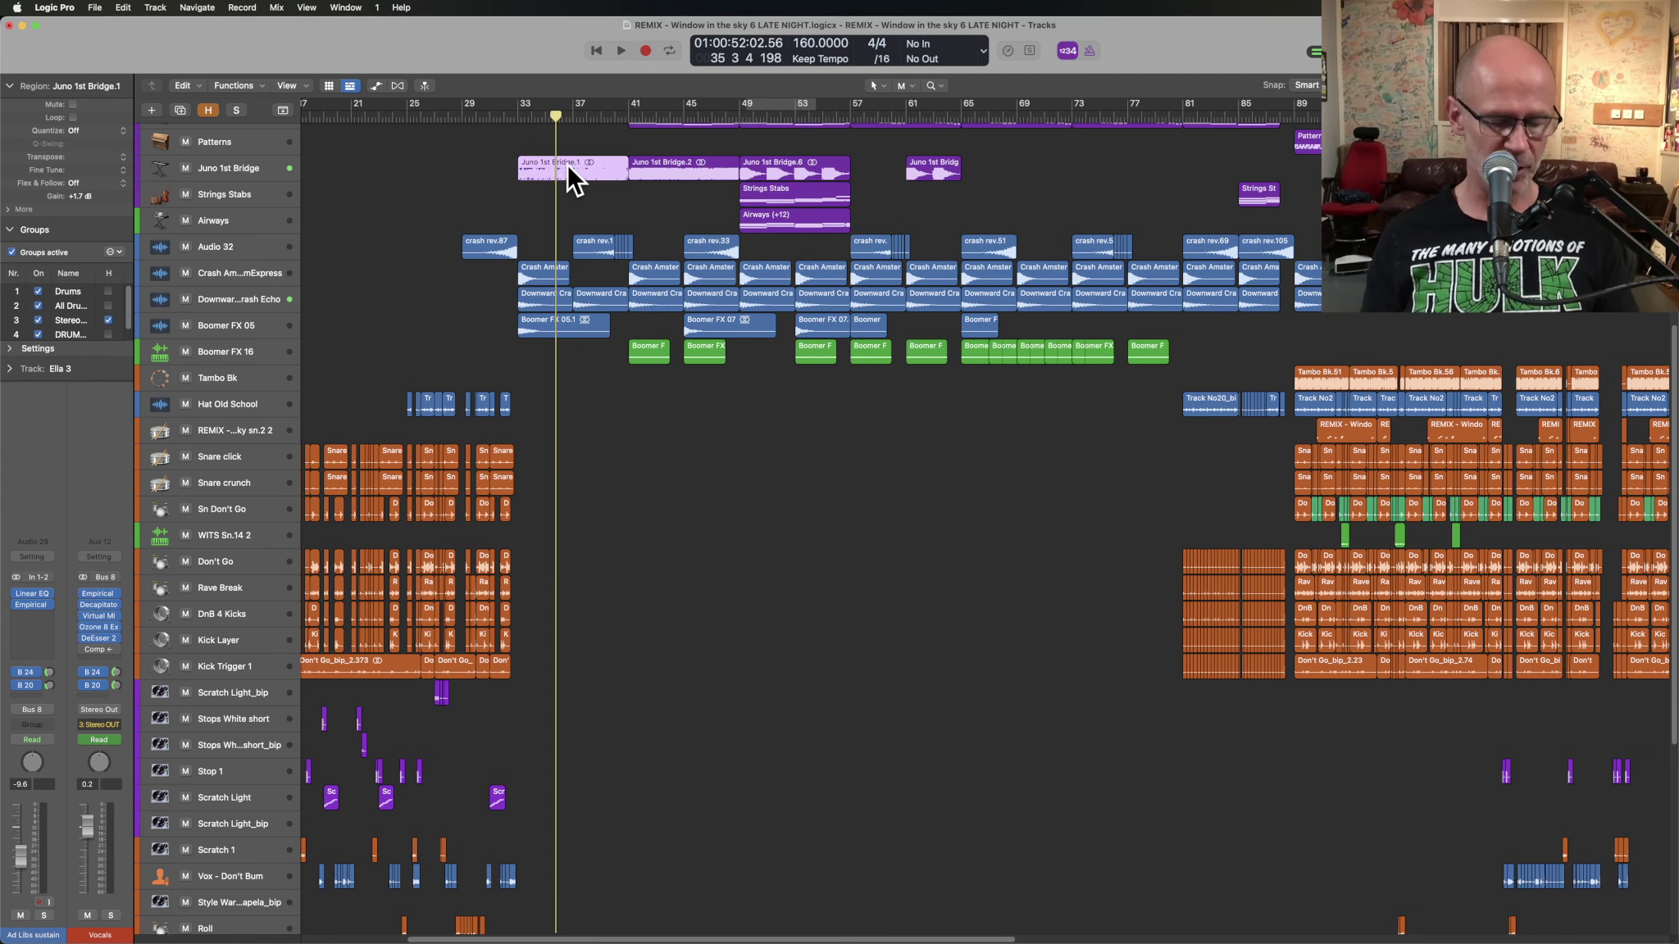
key("ctrl+s")
key("shift+Return")
left_click_drag(500, 149, 754, 248)
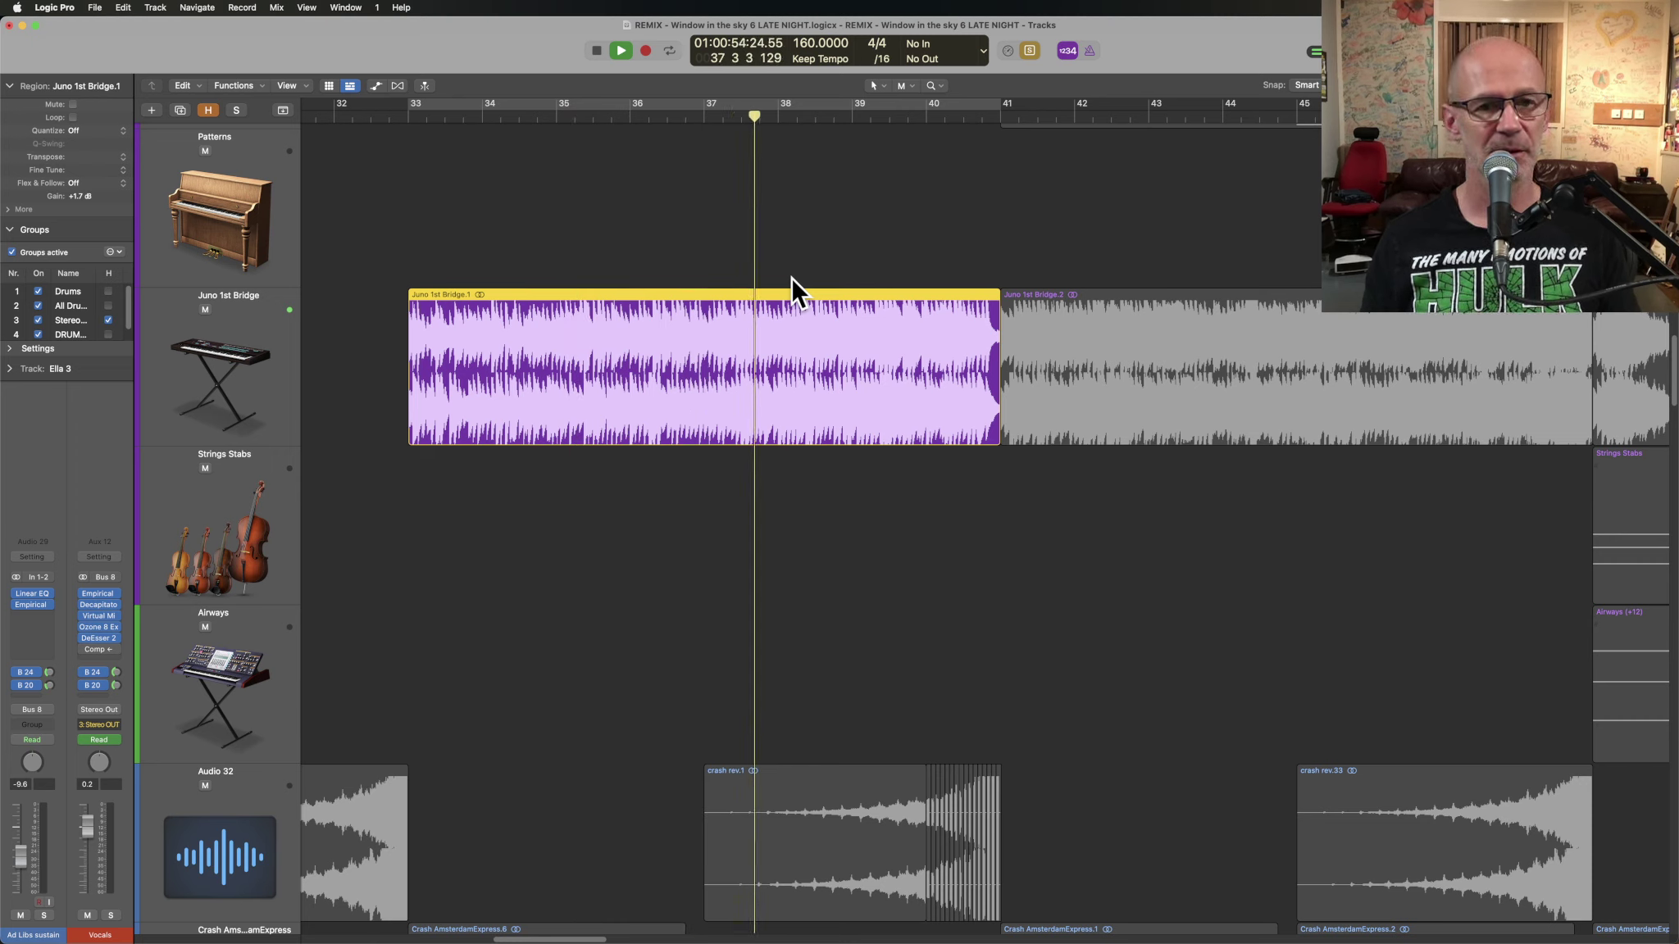
key("space")
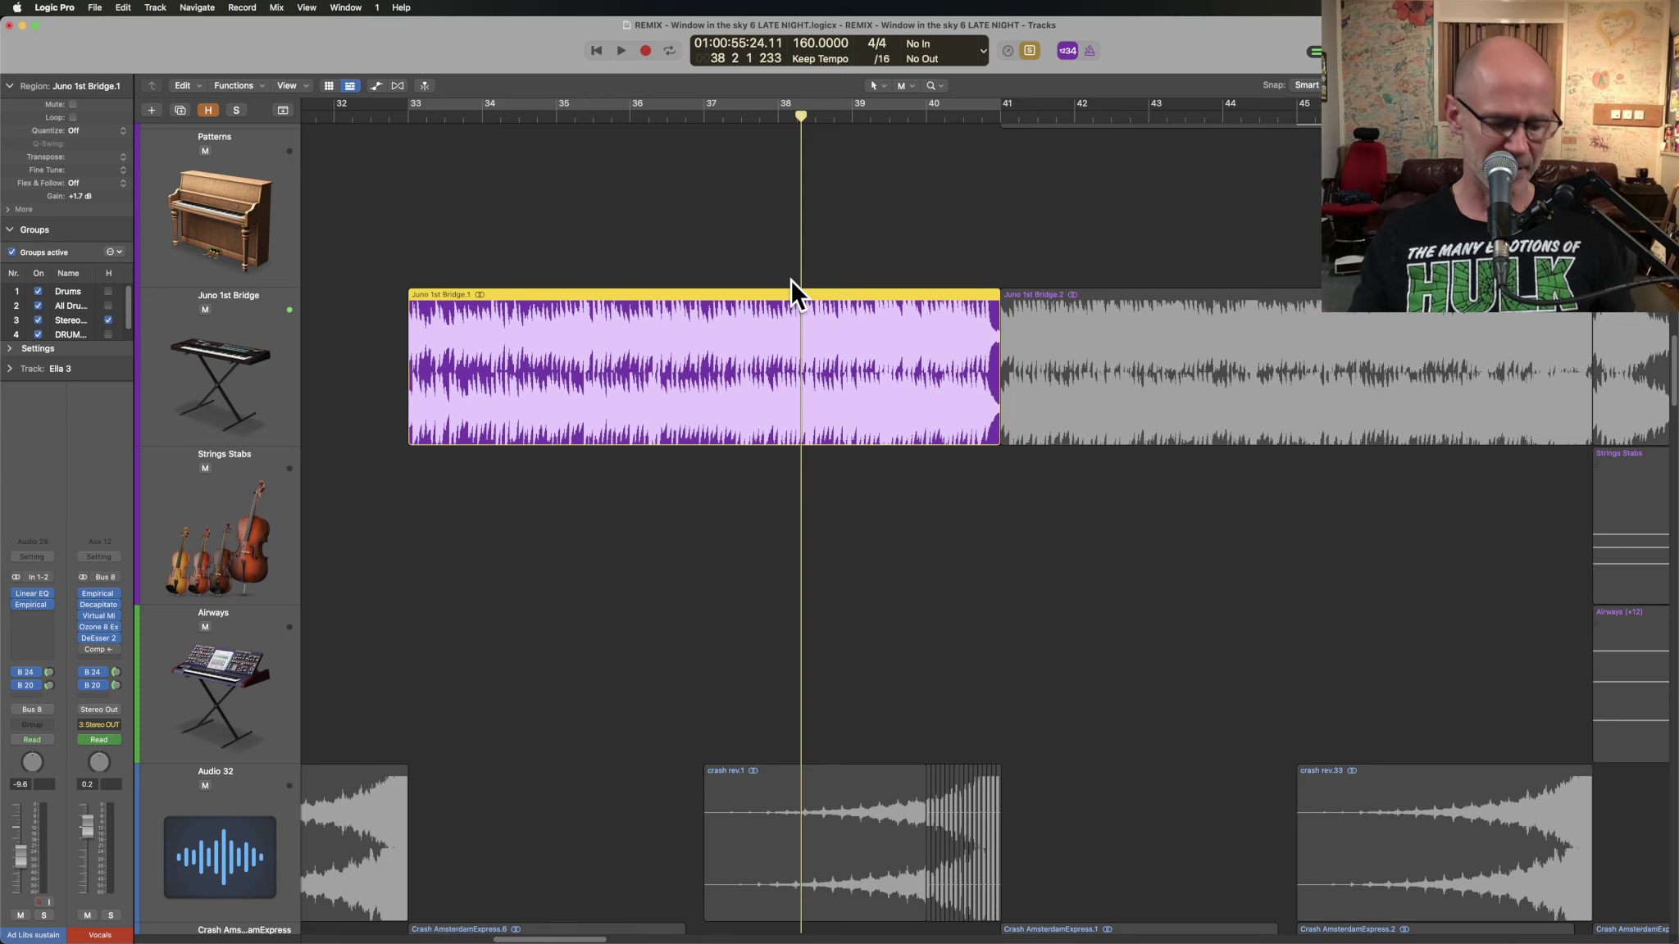
key("z")
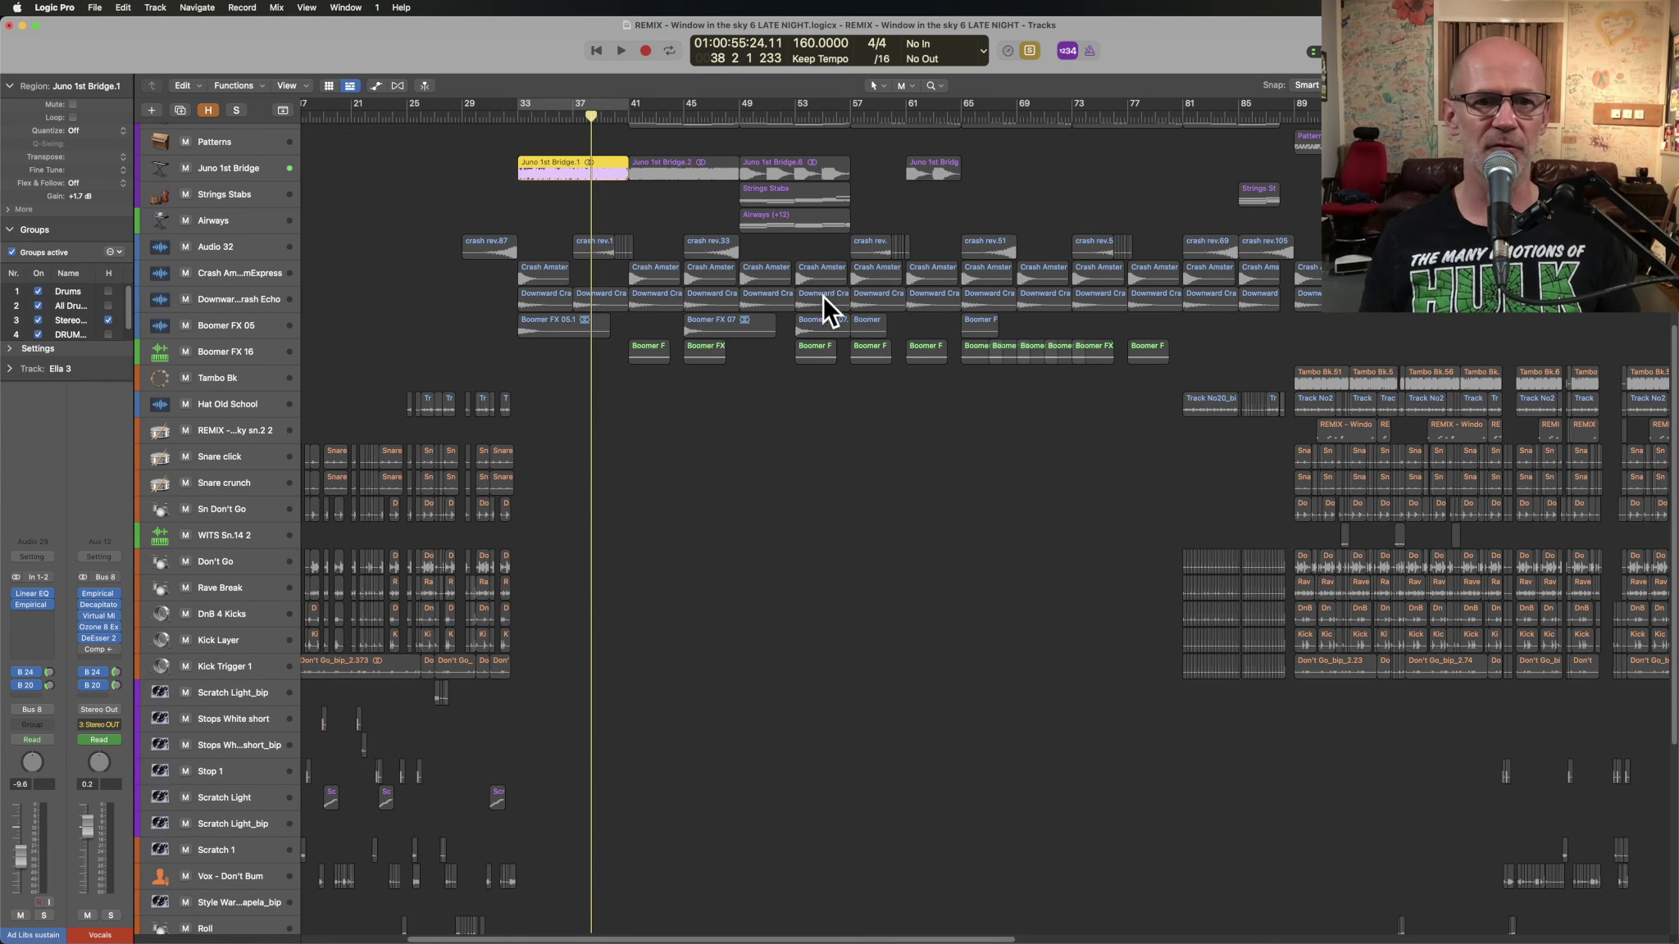
key("ctrl+s")
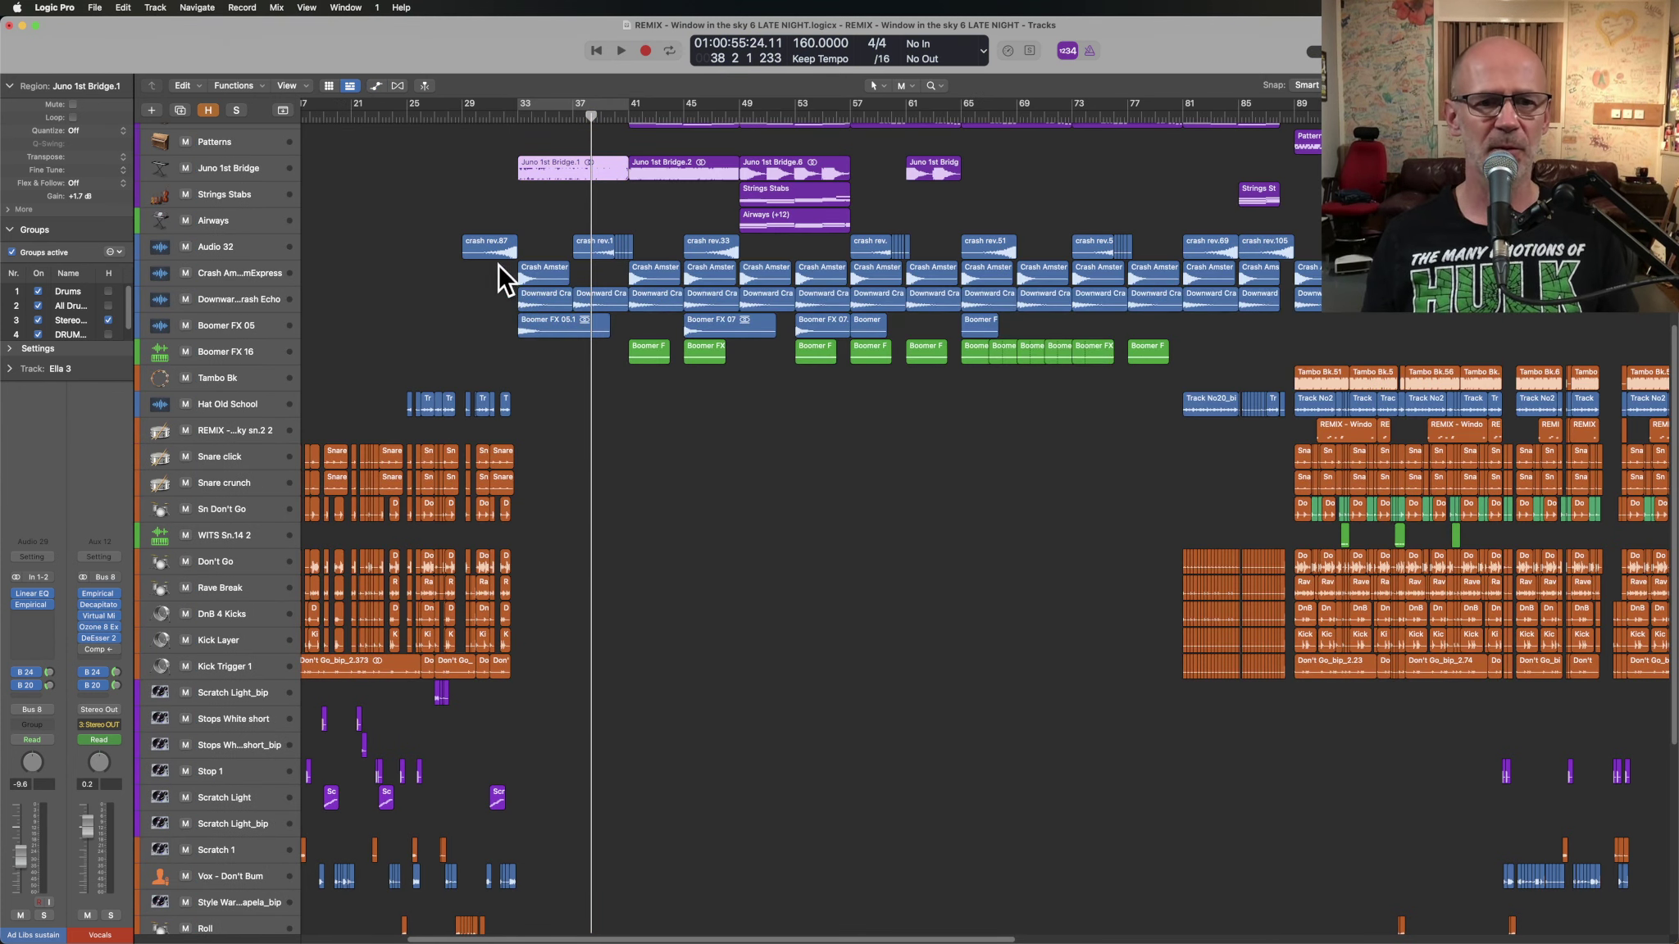
- Zoom into bars 29–41 and audition Crash AmsterdamExpress.6, Downward Crash Echo.4 and Boomer FX 05.1 soloed
left_click_drag(490, 256, 720, 441)
left_click(758, 333)
key("ctrl+s")
key("shift+space")
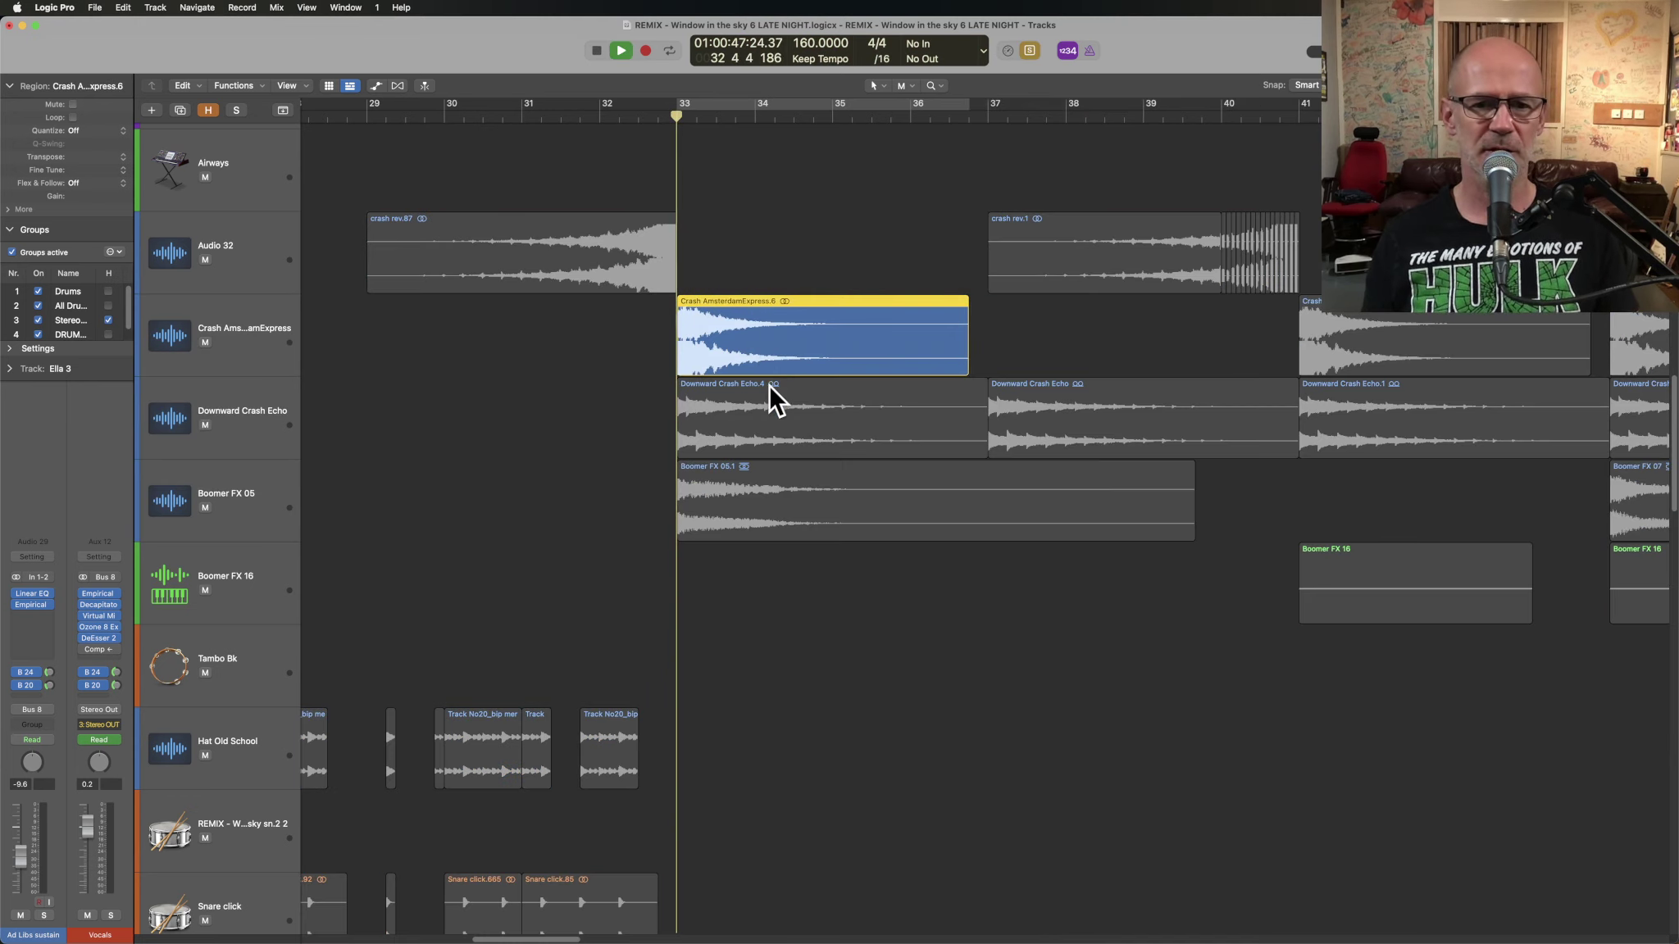
left_click(765, 405)
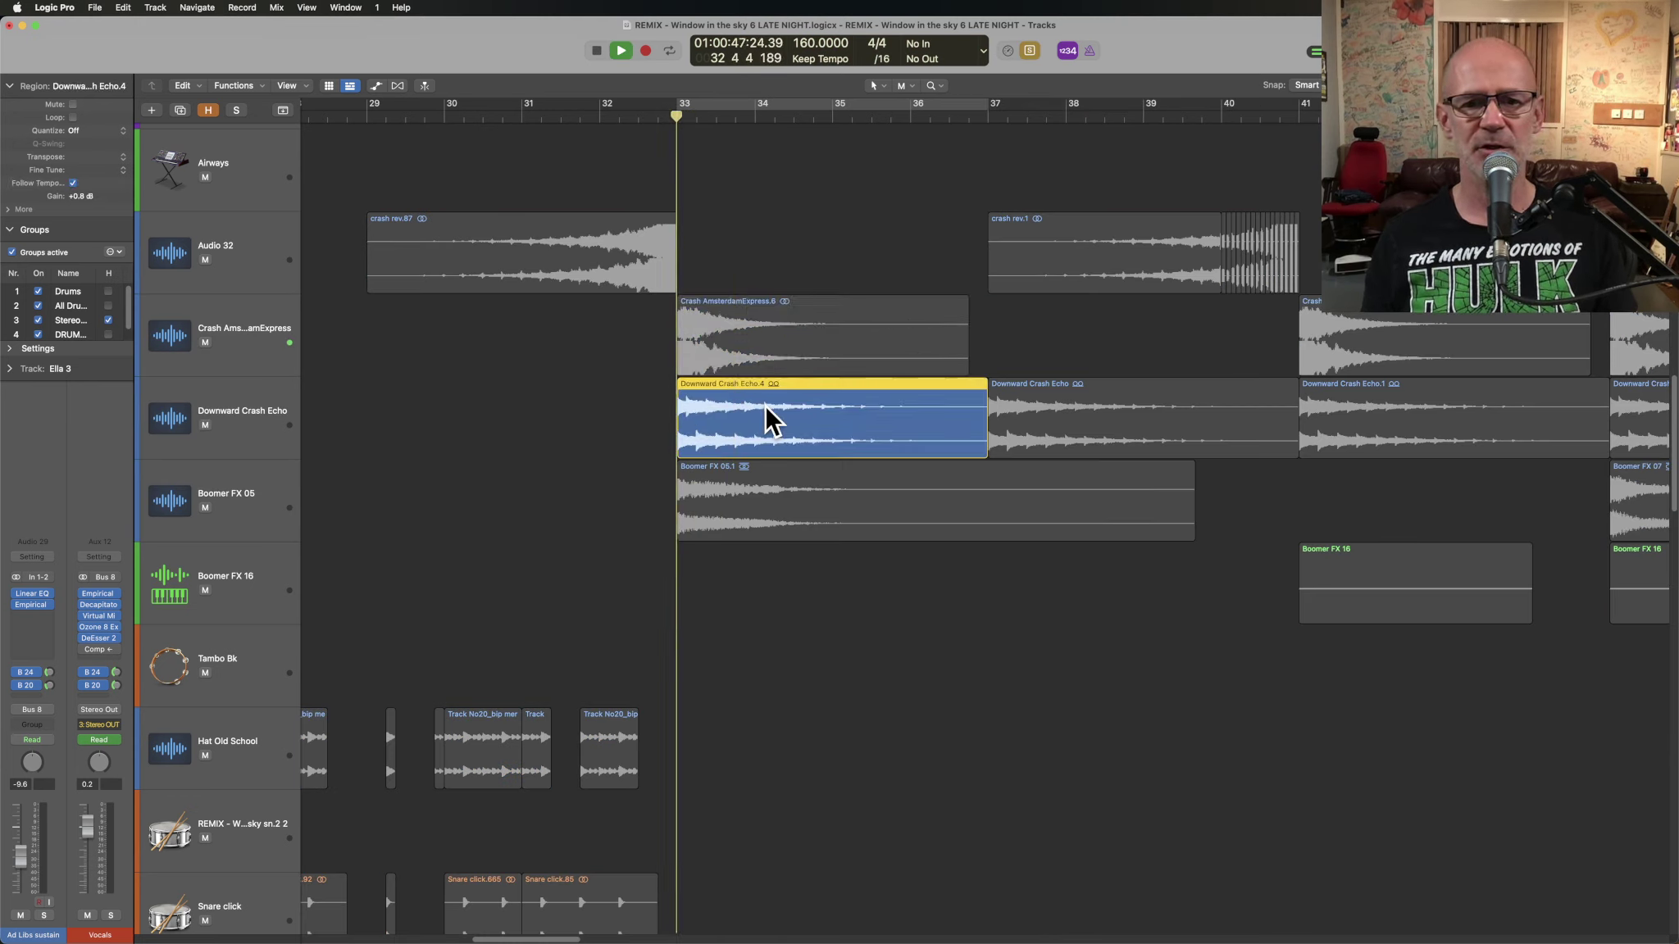
left_click(771, 501)
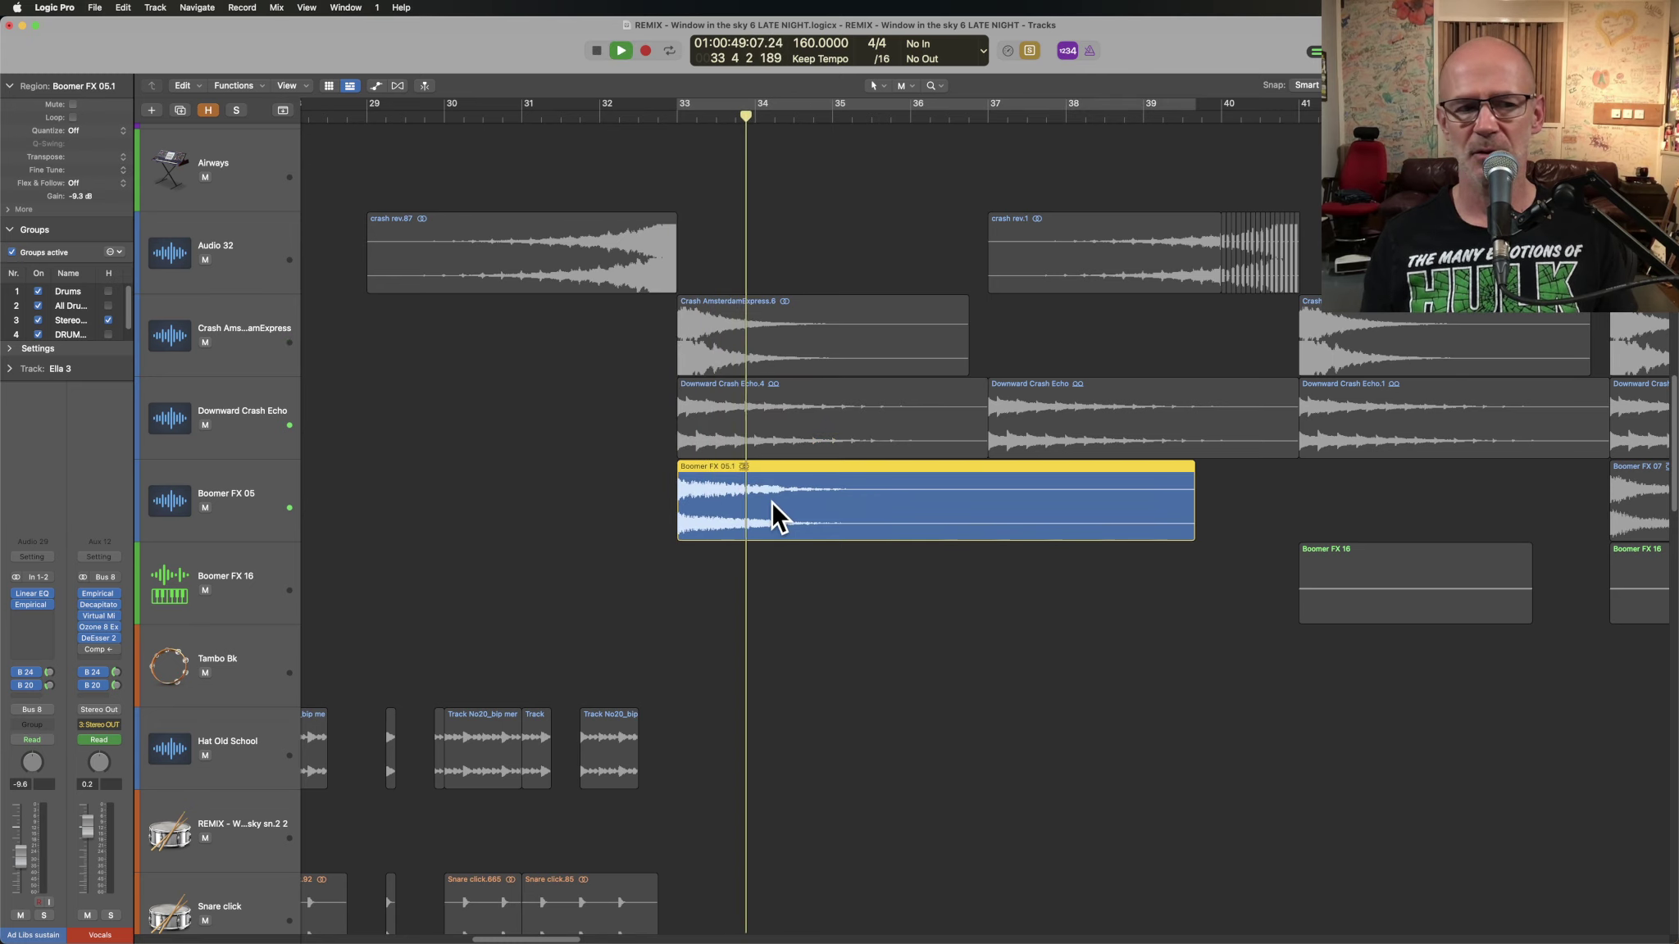
- Turn region solo off, replay from bar 32, and zoom out to all tracks
key("ctrl+s")
key("space")
left_click(630, 122)
key("space")
key("z")
scroll(822, 324, "up", 5)
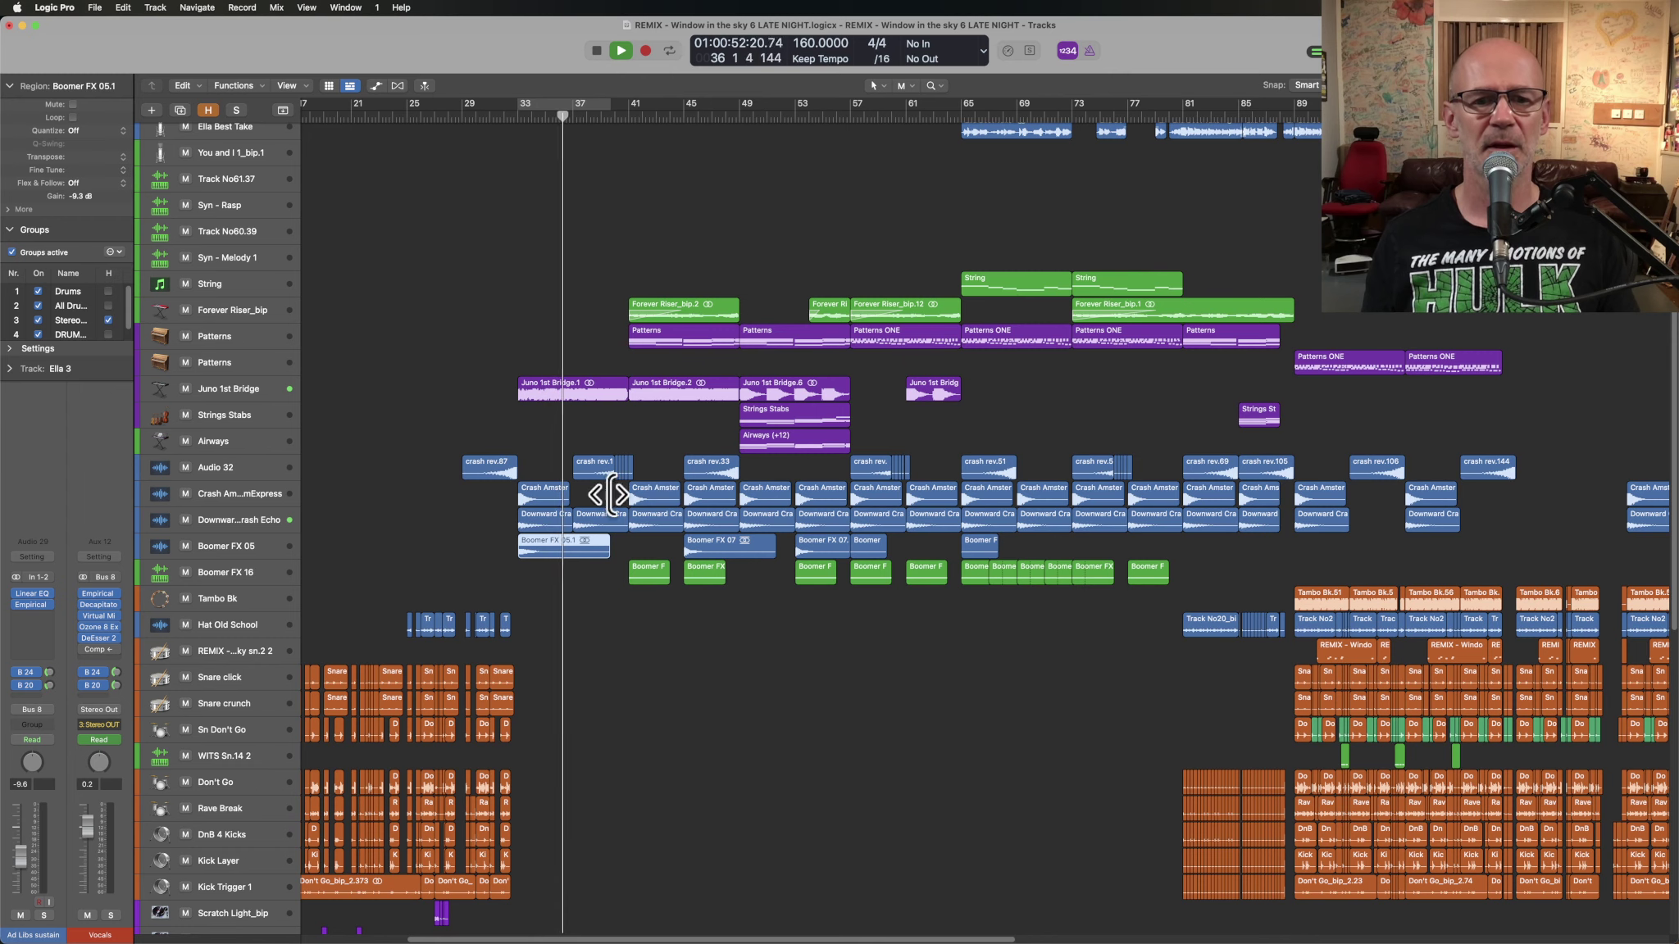
- Zoom into the chopped ending of crash rev.1 at bars 39–41, then zoom out and resume playback
left_click_drag(557, 426, 692, 514)
left_click_drag(963, 475, 791, 554)
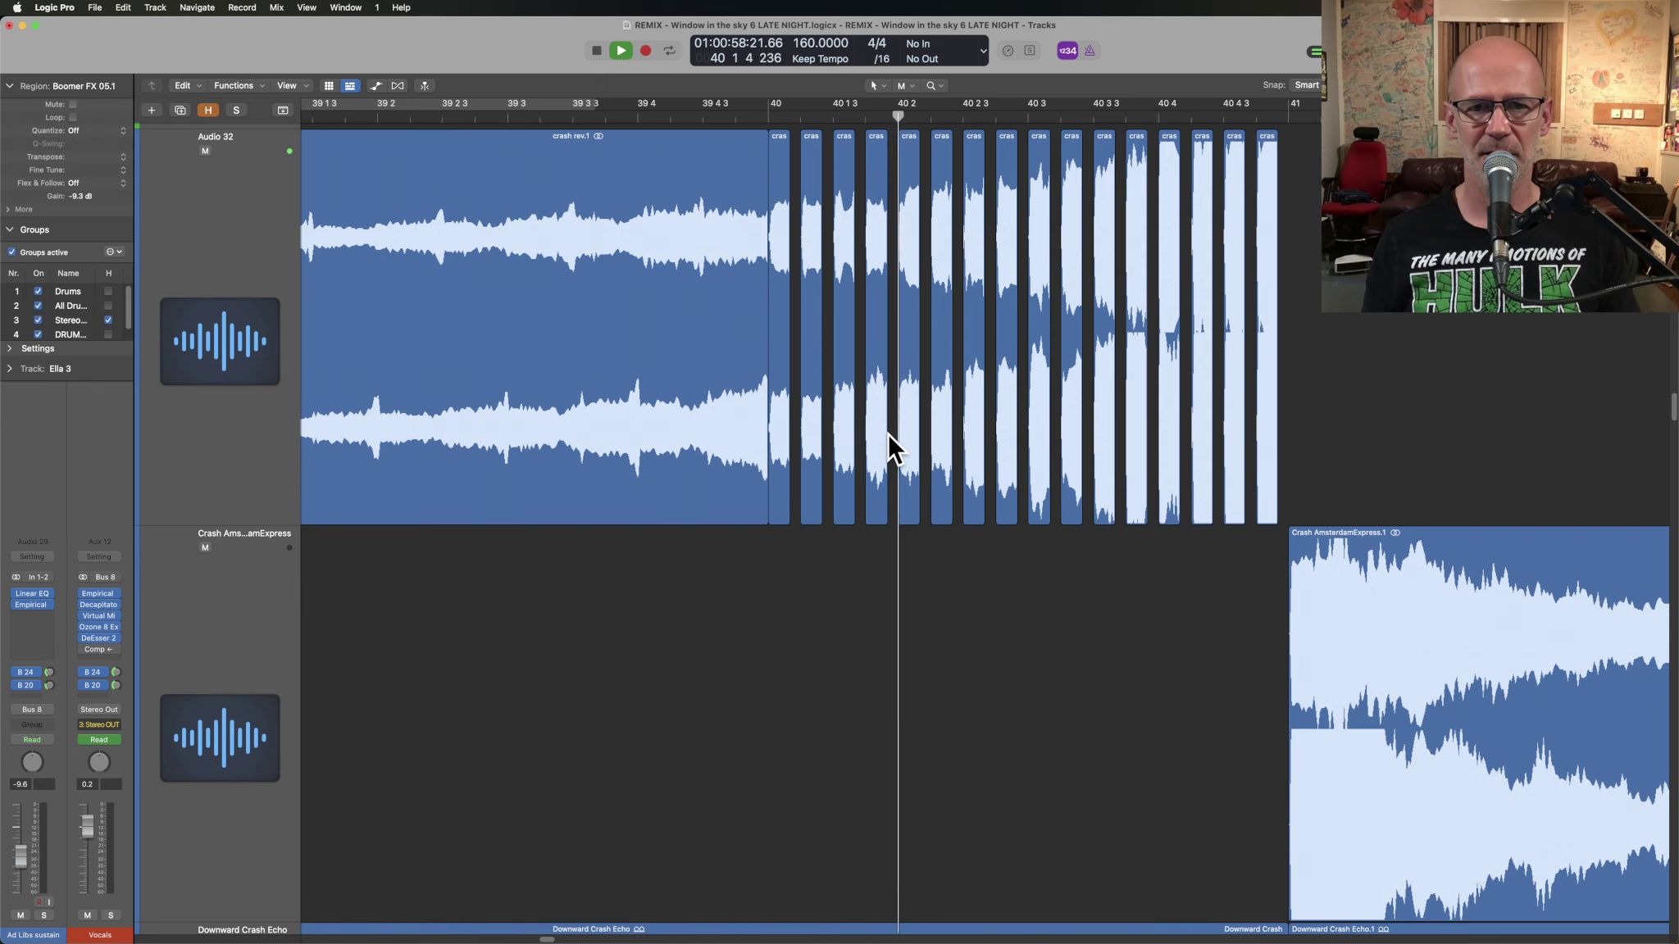
key("space")
key("z")
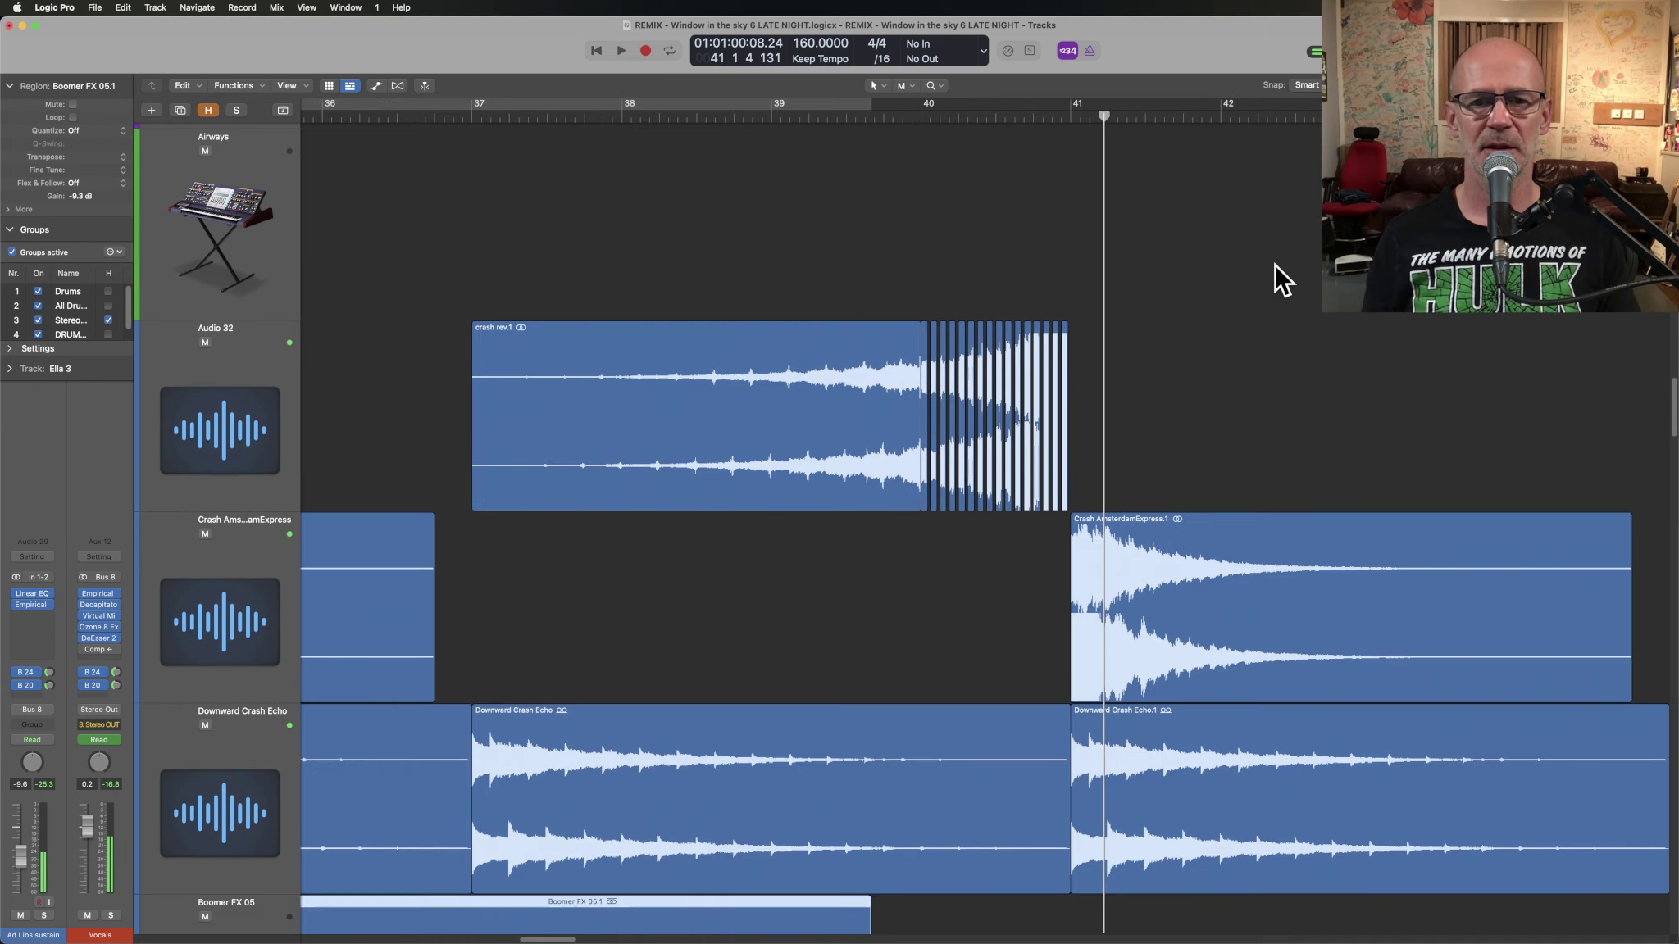
key("space")
key("z")
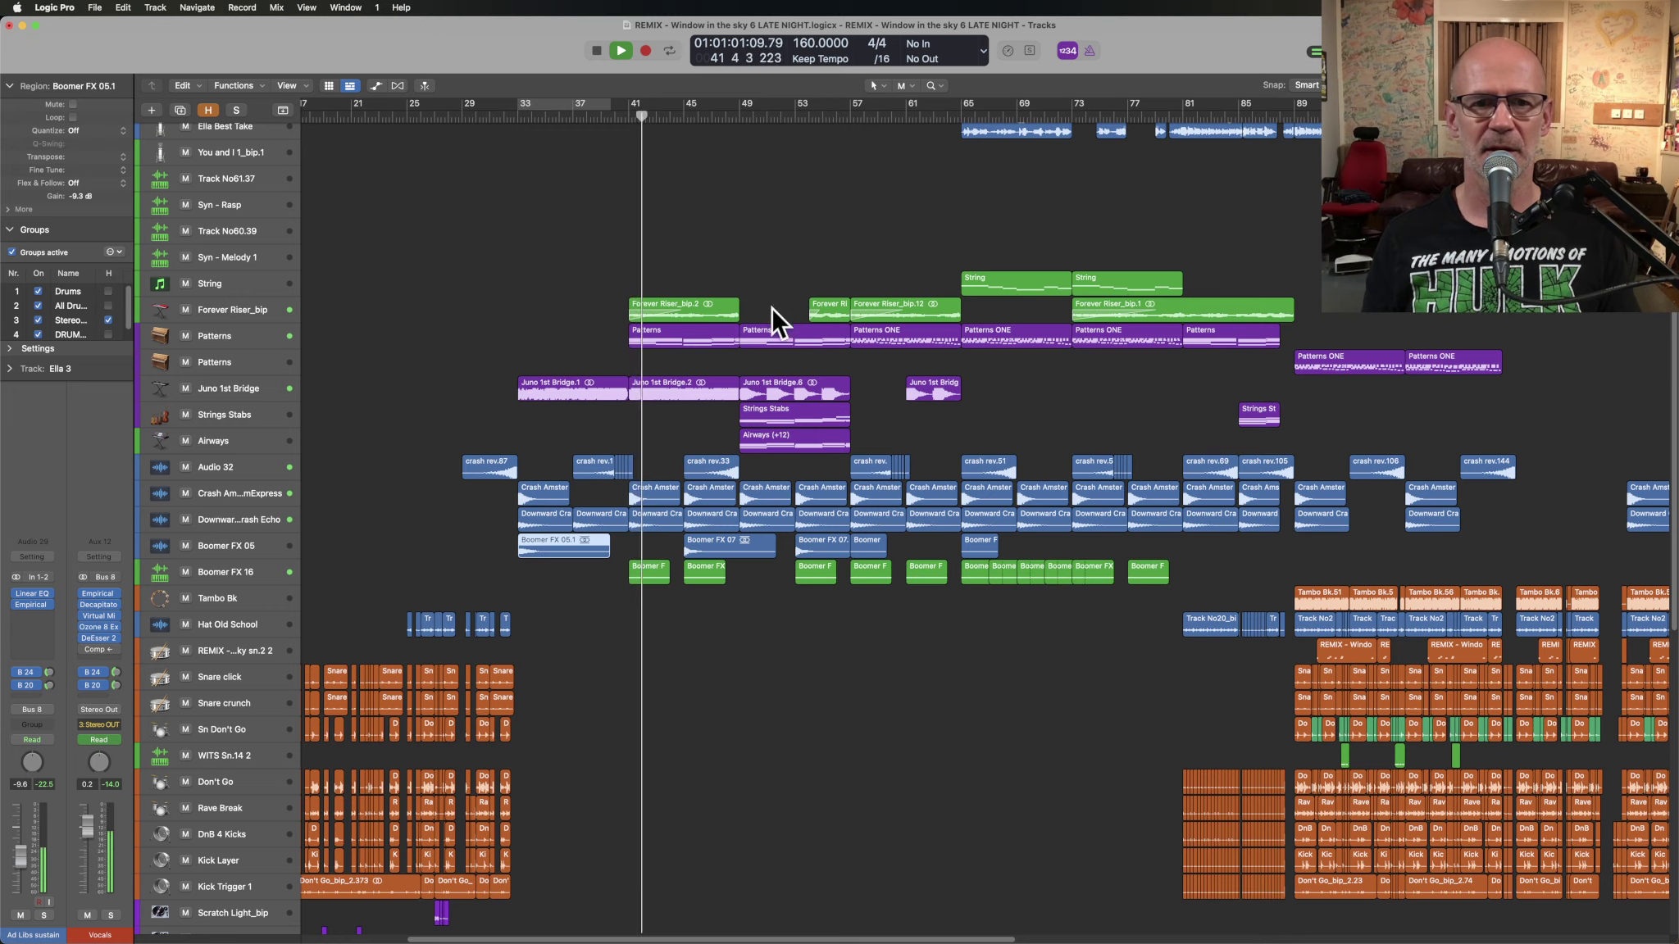
scroll(762, 345, "up", 3)
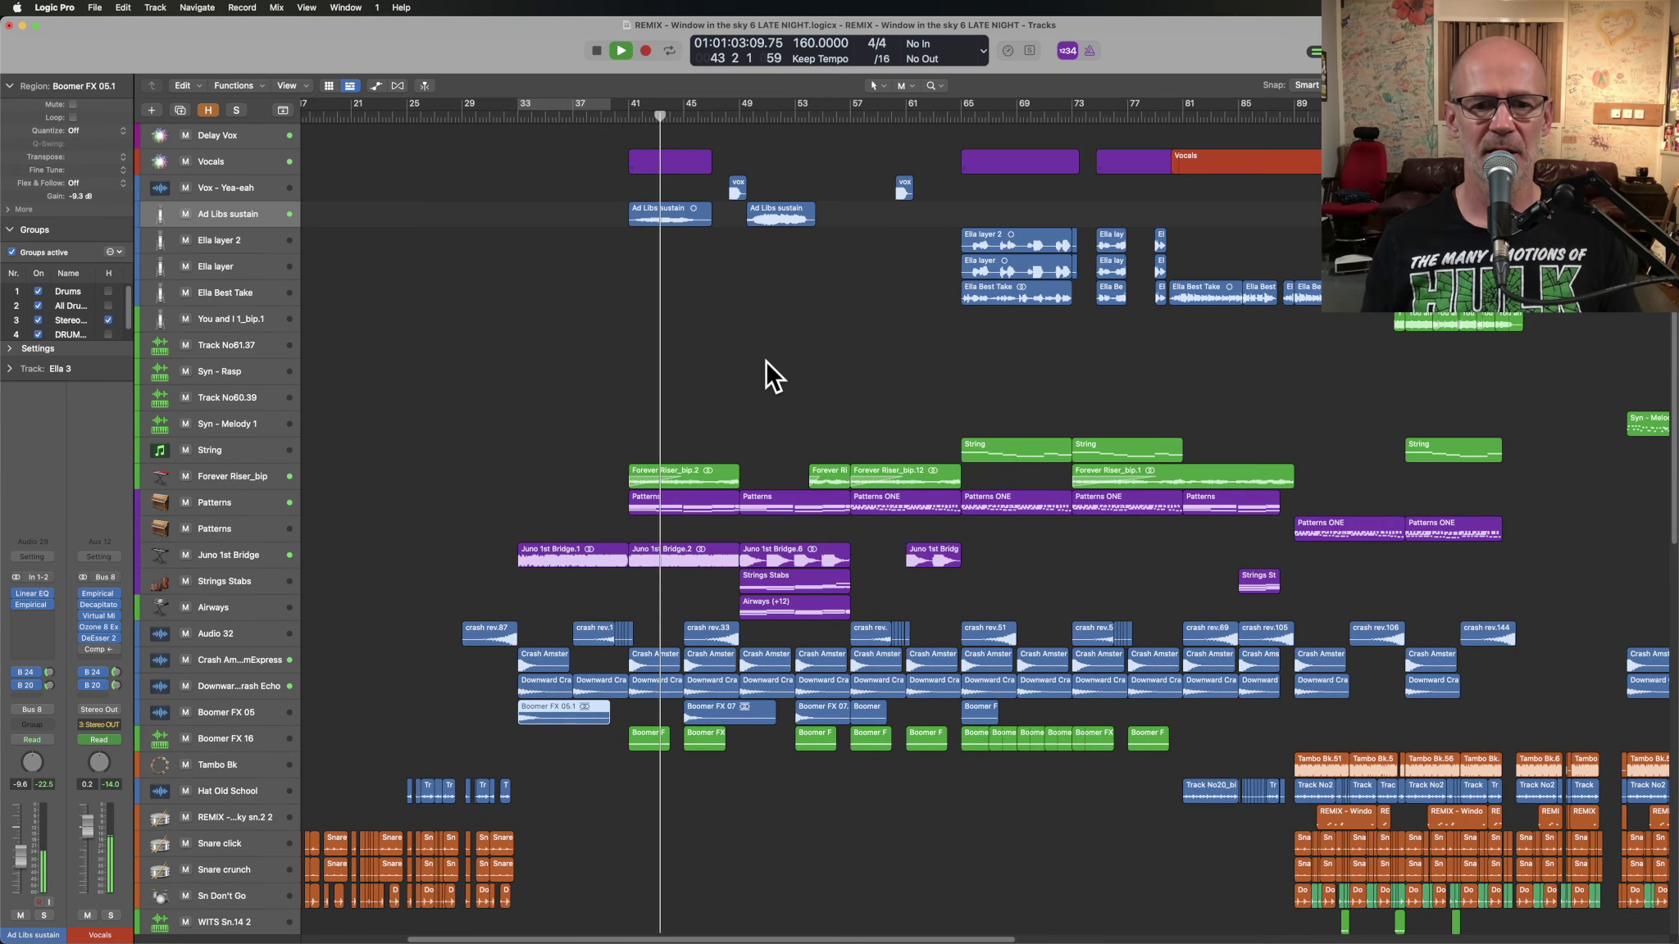
- Select the Boomer FX 16 region and briefly zoom into the middle tracks
left_click(704, 738)
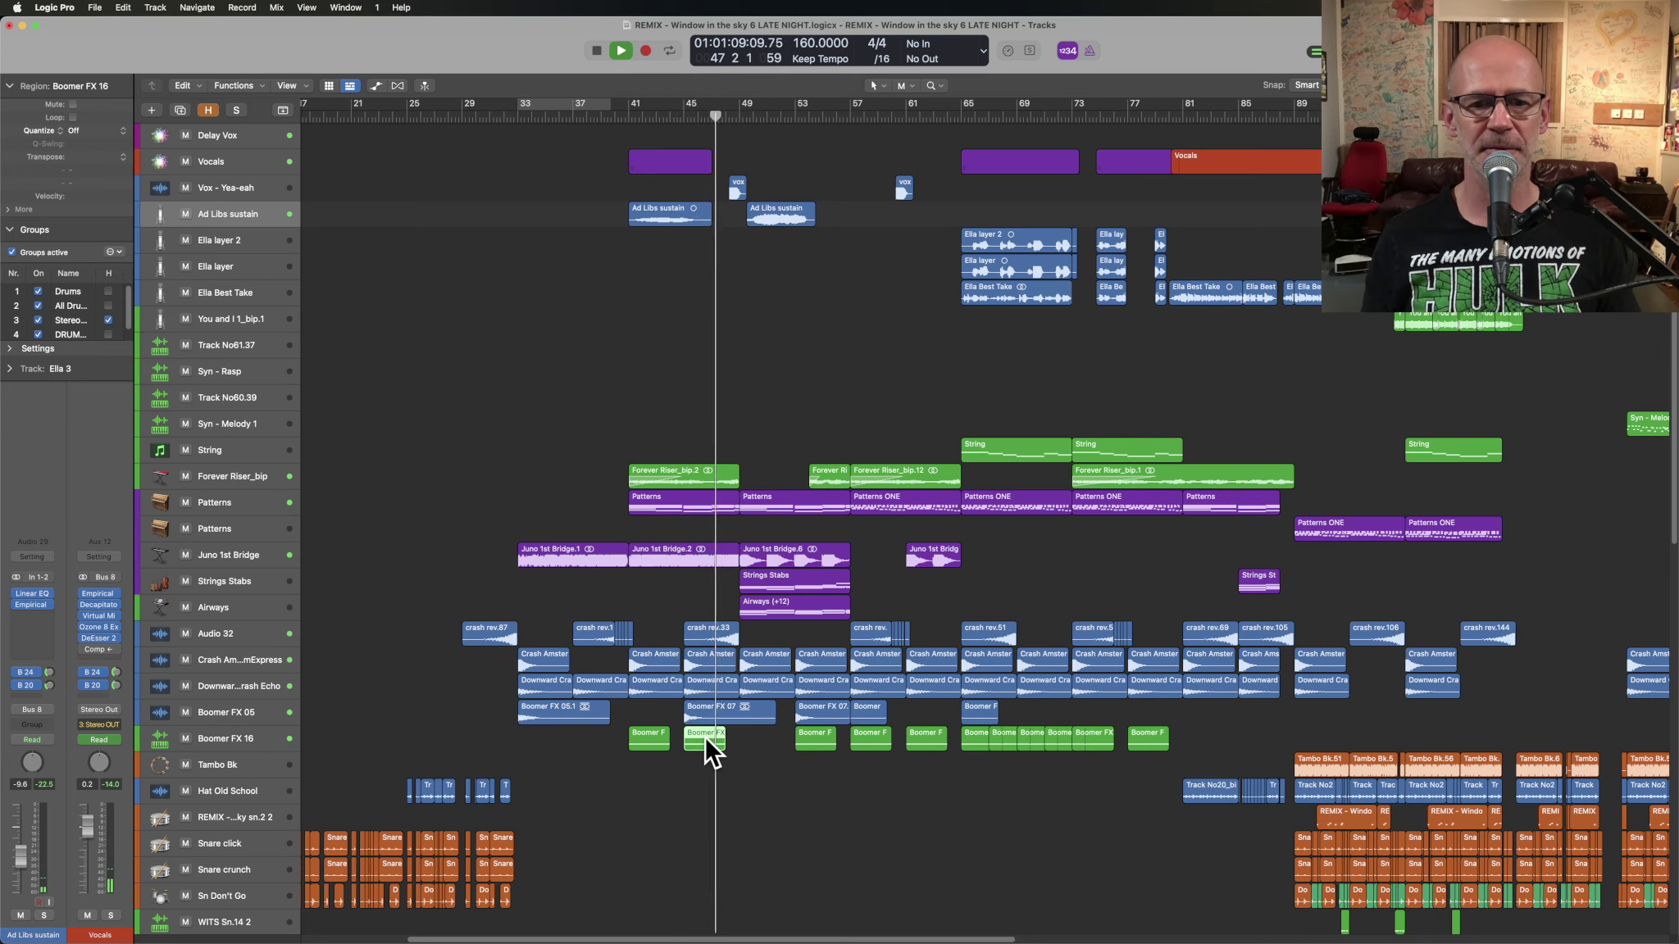
left_click_drag(924, 660, 736, 514)
left_click(738, 611, "ctrl+alt")
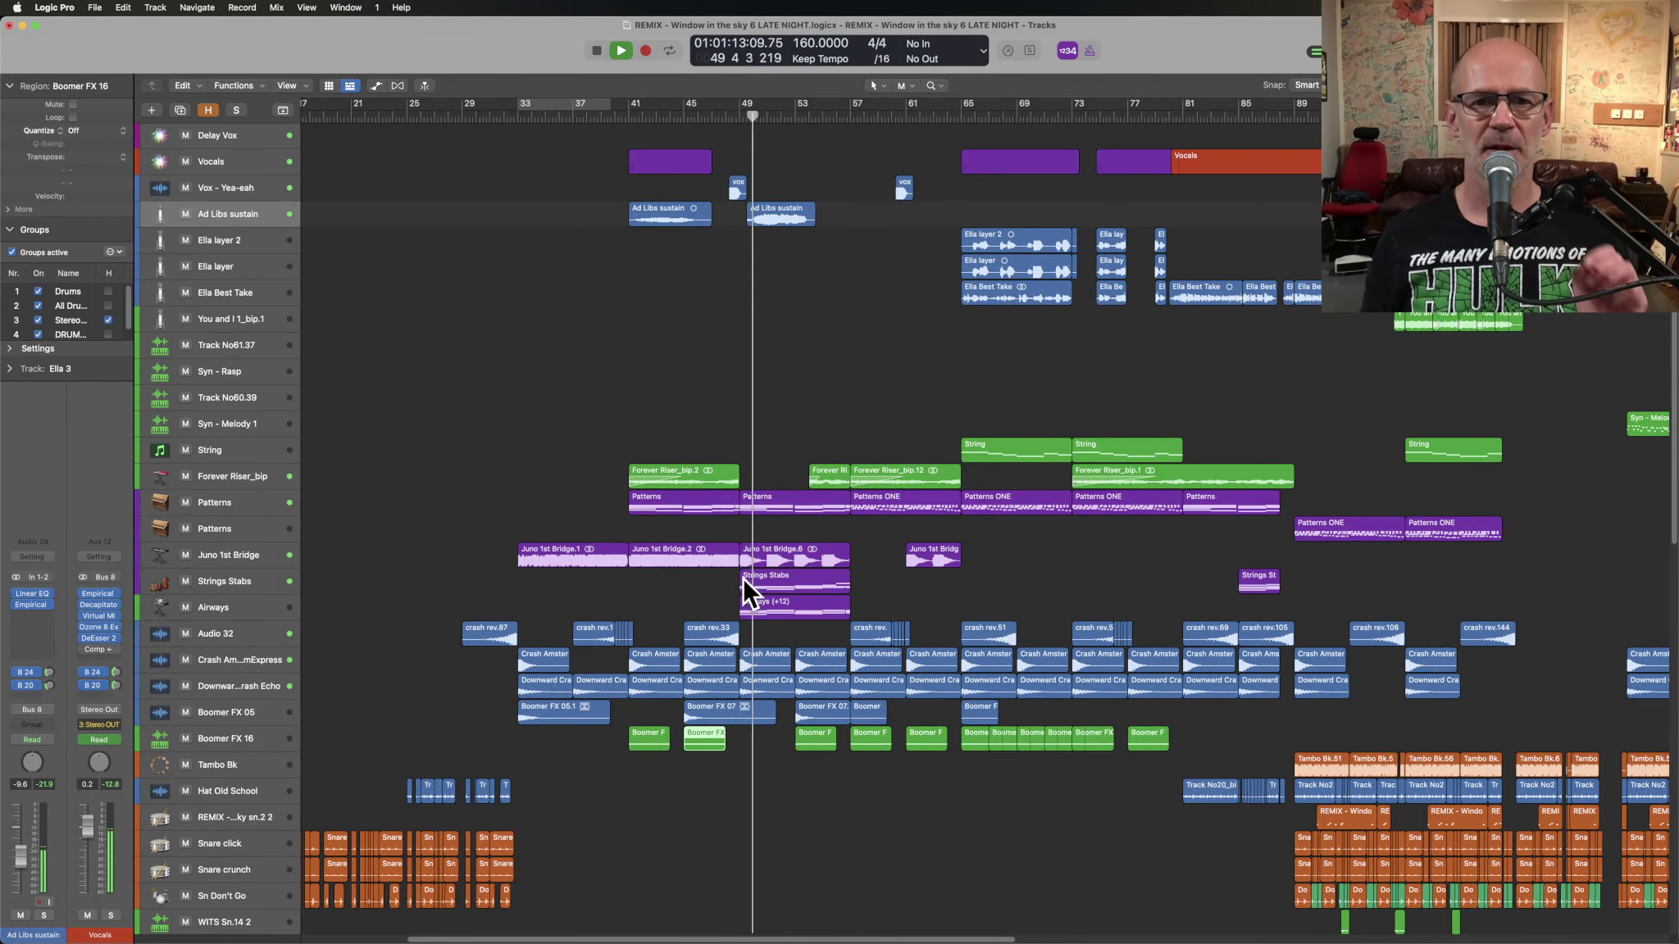
- Solo the short vox region near bar 49 and play it from its start
key("space")
left_click(738, 184)
key("ctrl+s")
key("shift+Return")
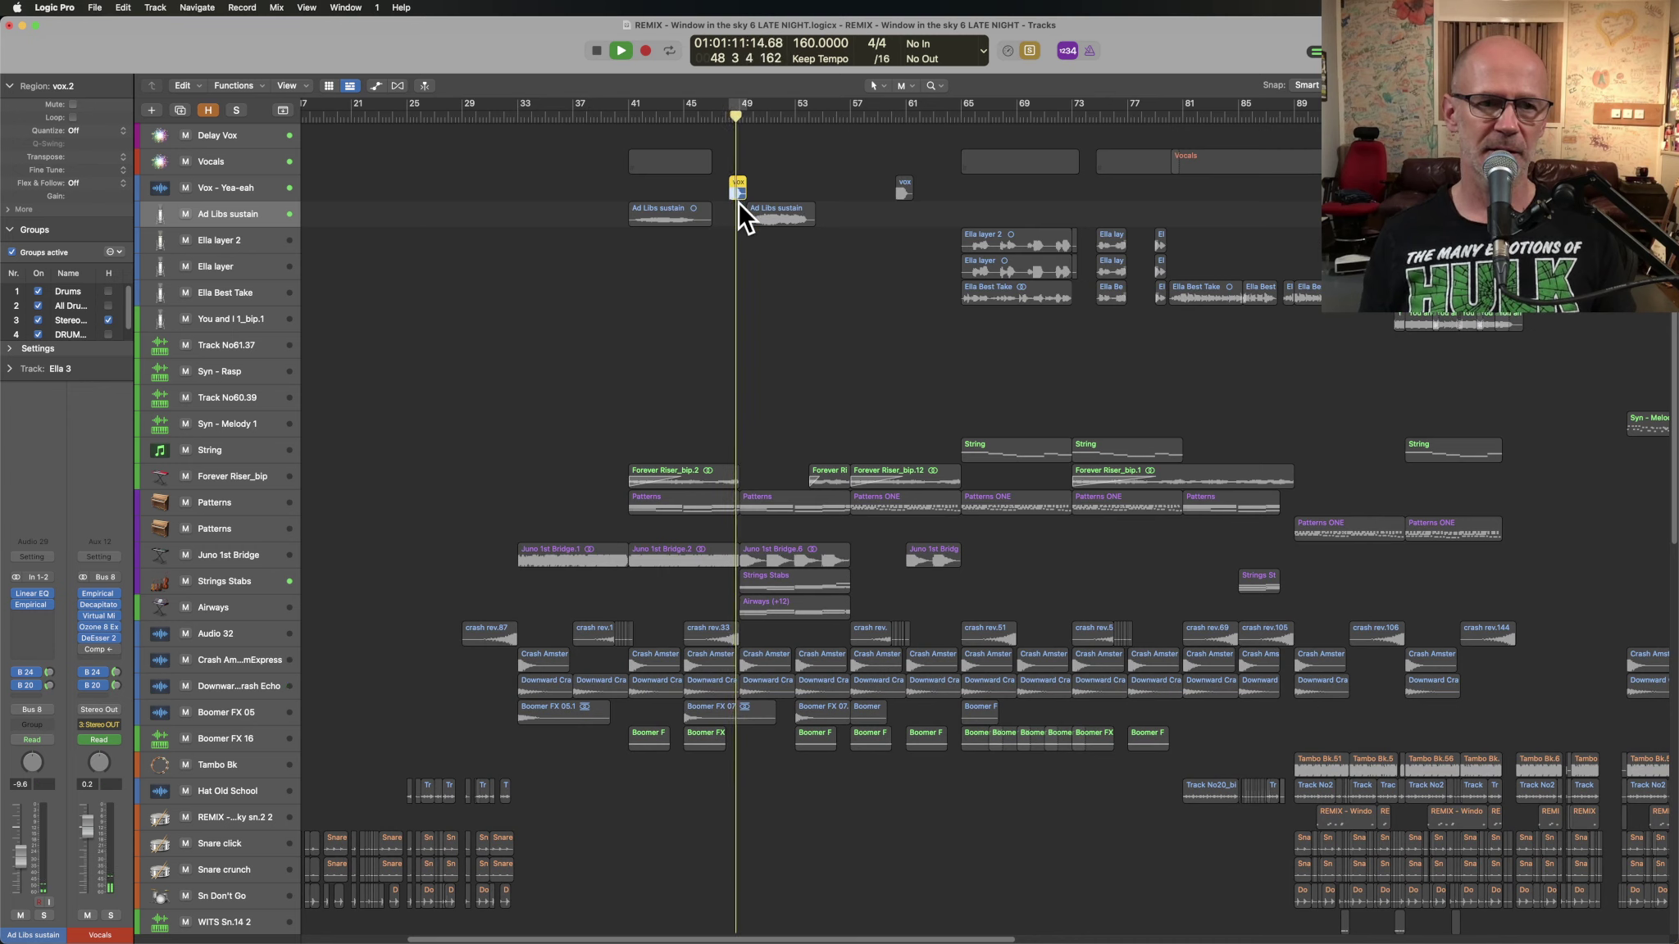
key("space")
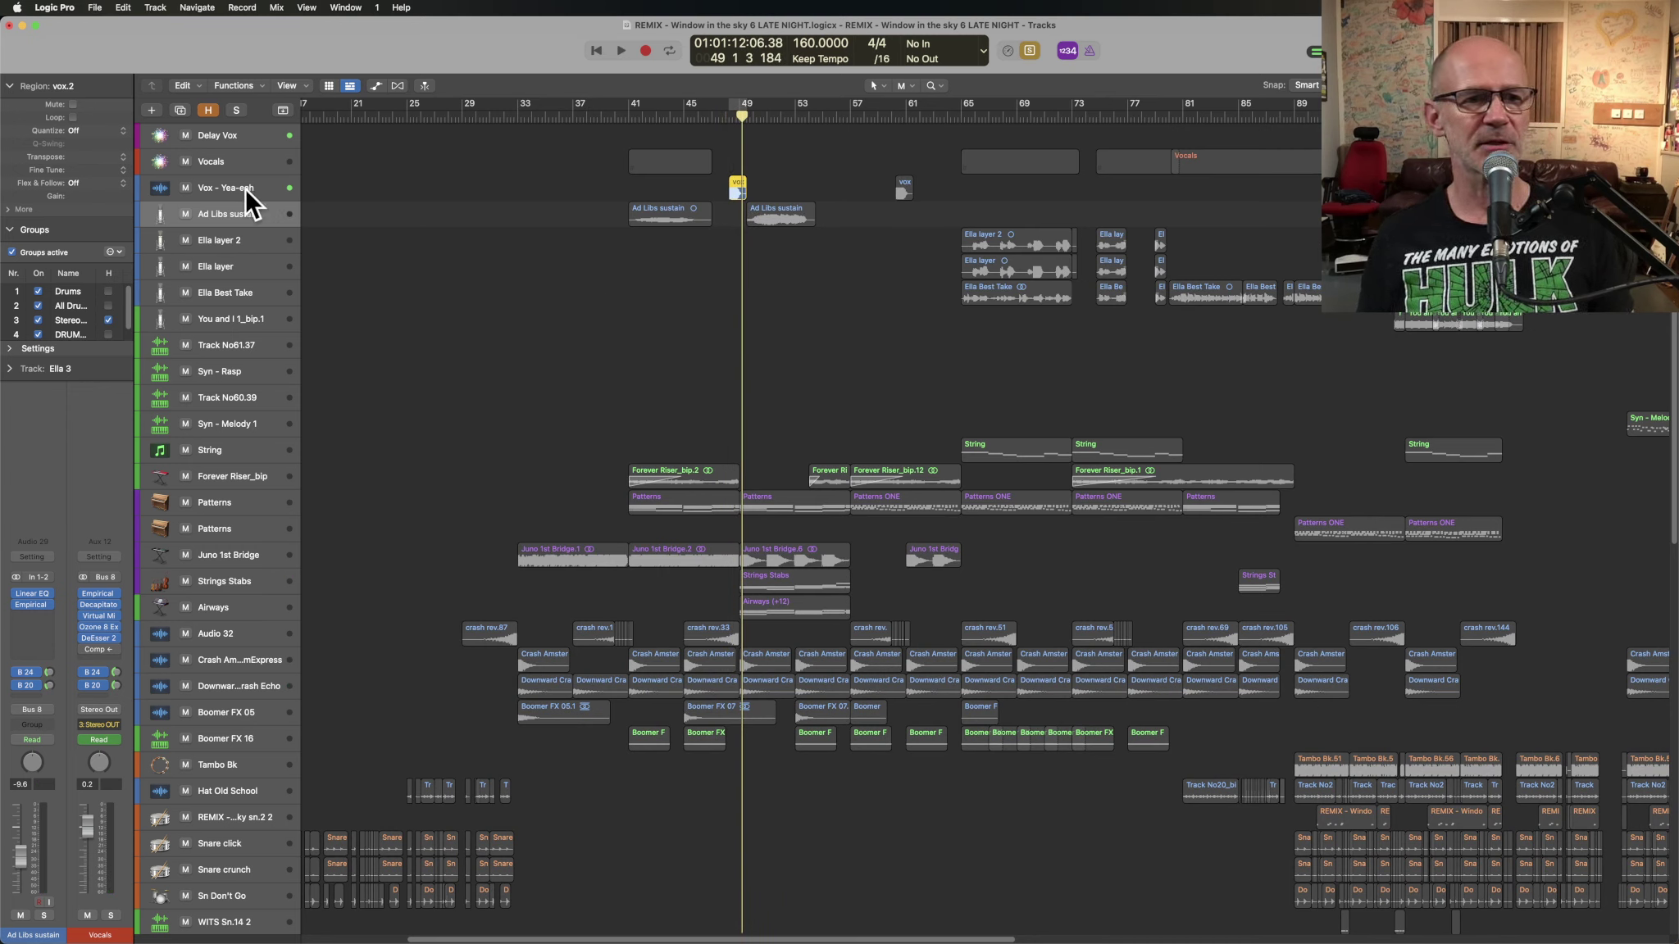
- Select the Vox - Yea-eah track with both regions and audition them soloed twice
left_click(245, 187)
left_click(16, 685)
key("shift+Return")
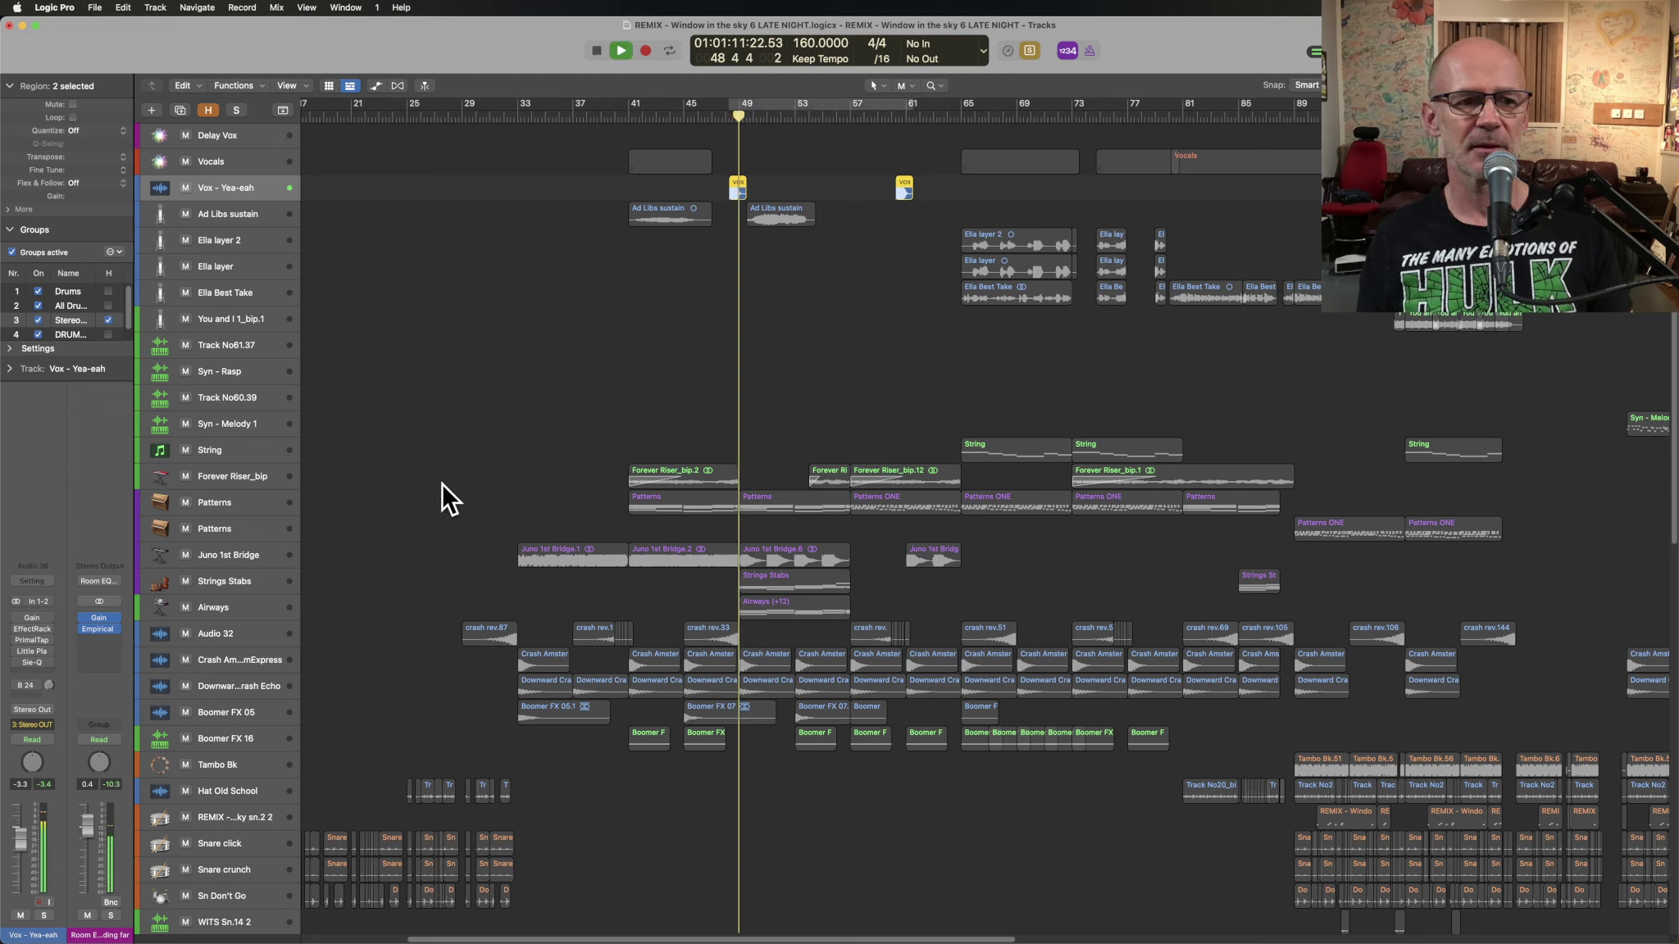
key("space")
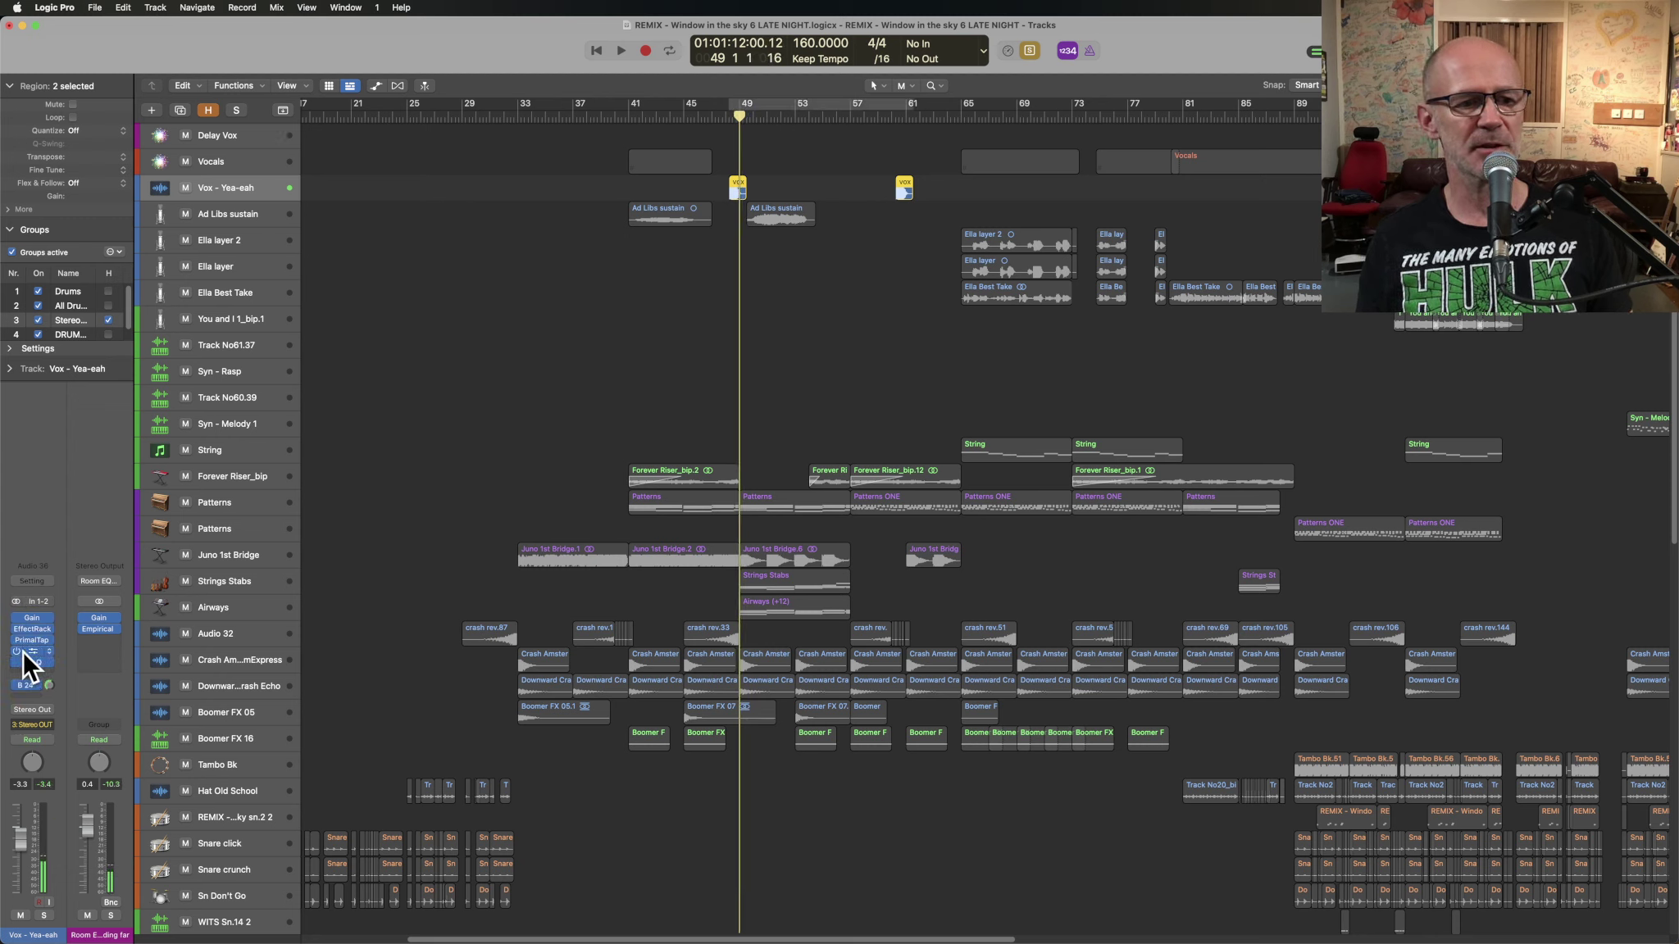
key("space")
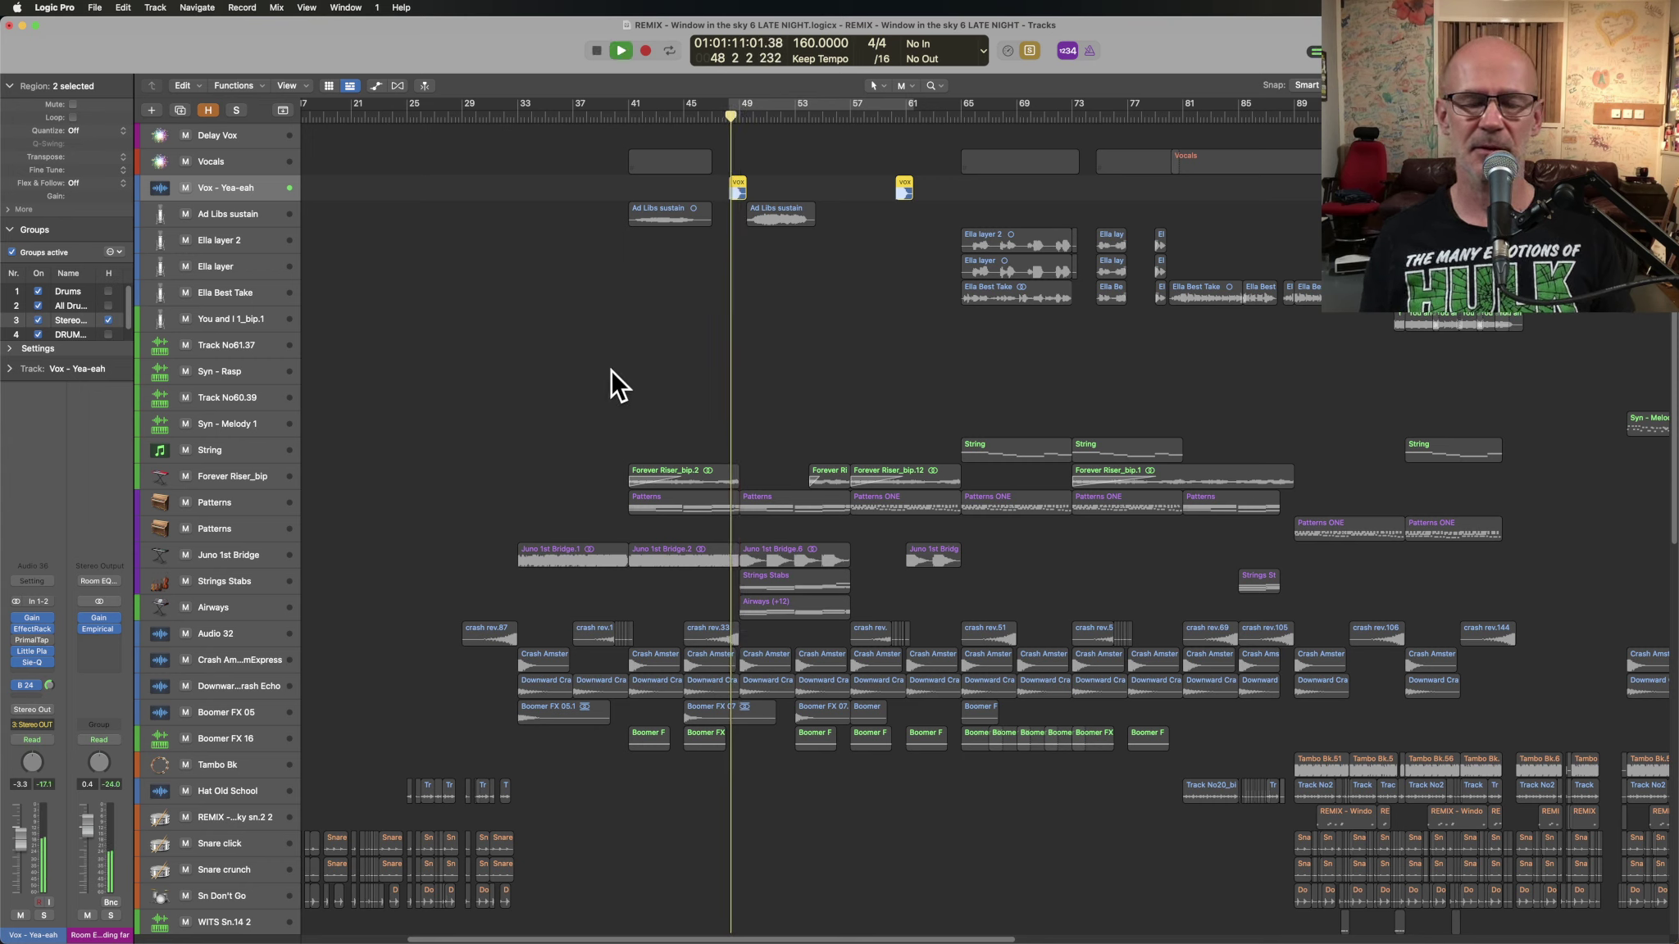
key("space")
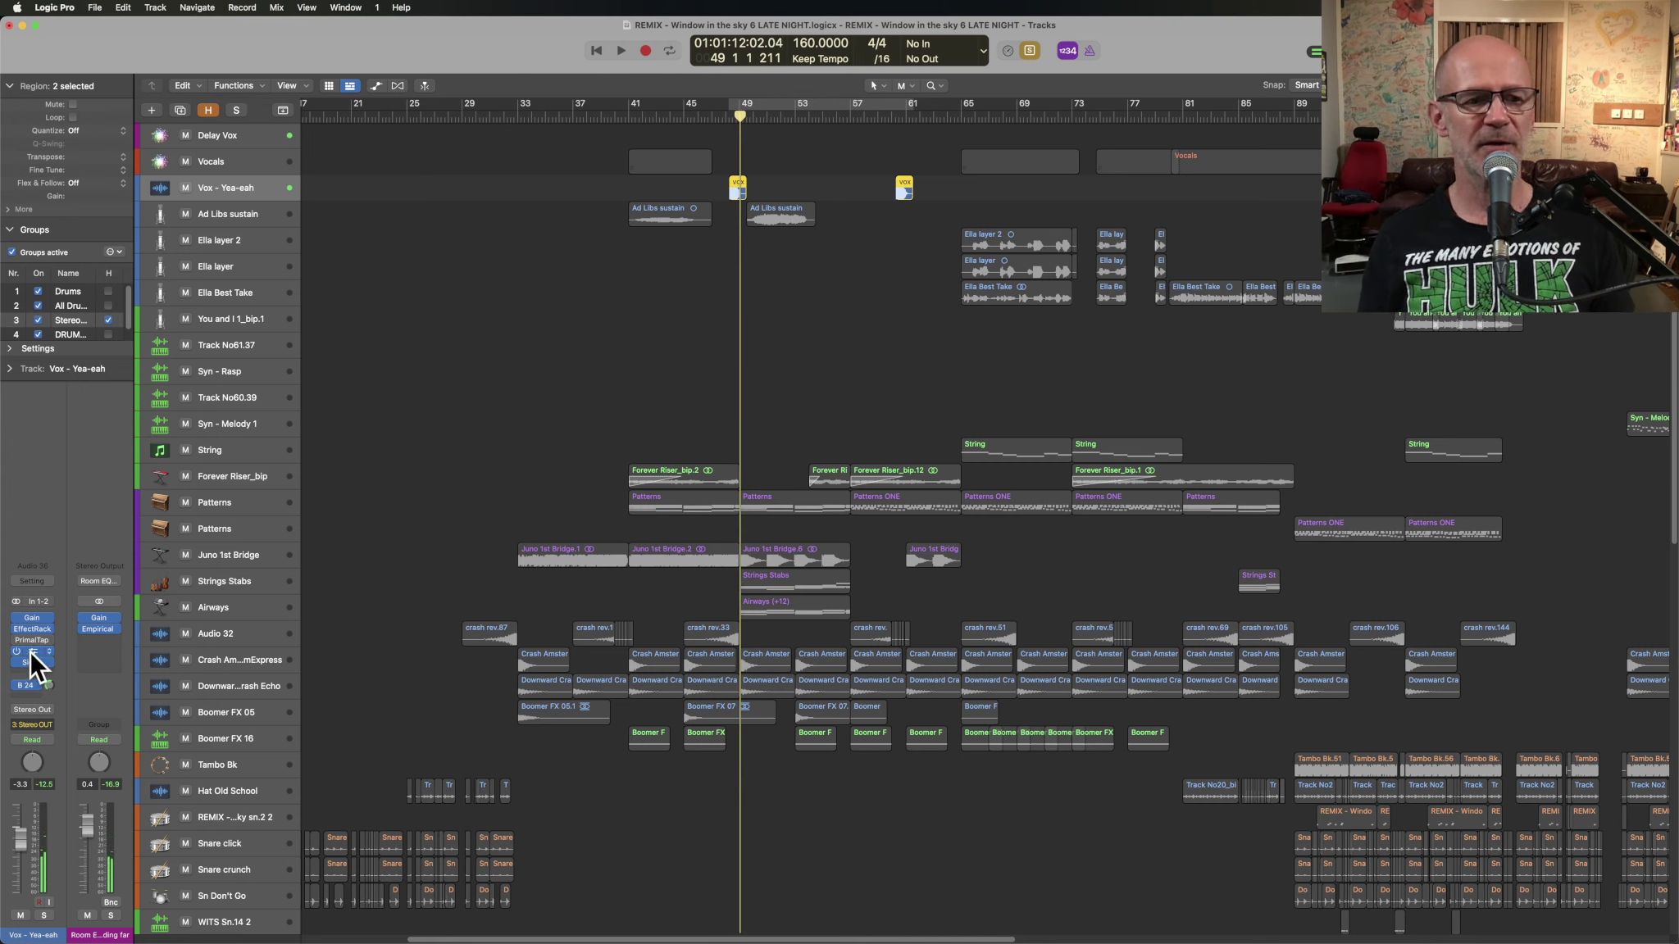
- Inspect the Little Plate reverb on Vox - Yea-eah, then close its window
left_click(31, 652)
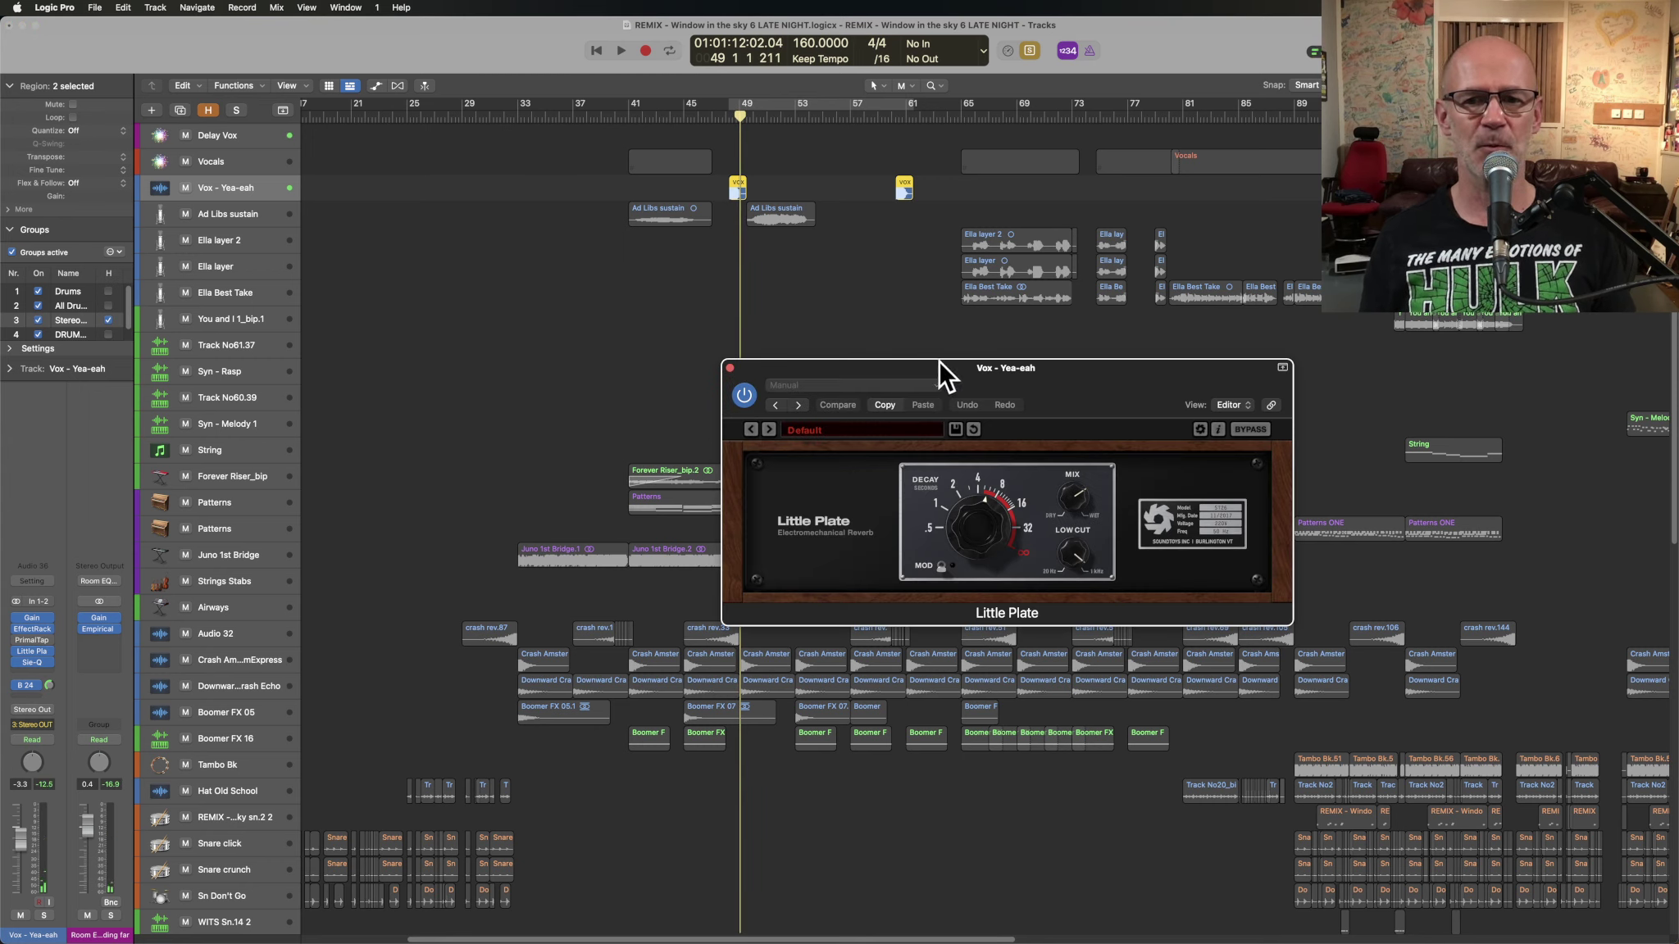
left_click_drag(939, 360, 636, 325)
left_click(769, 460)
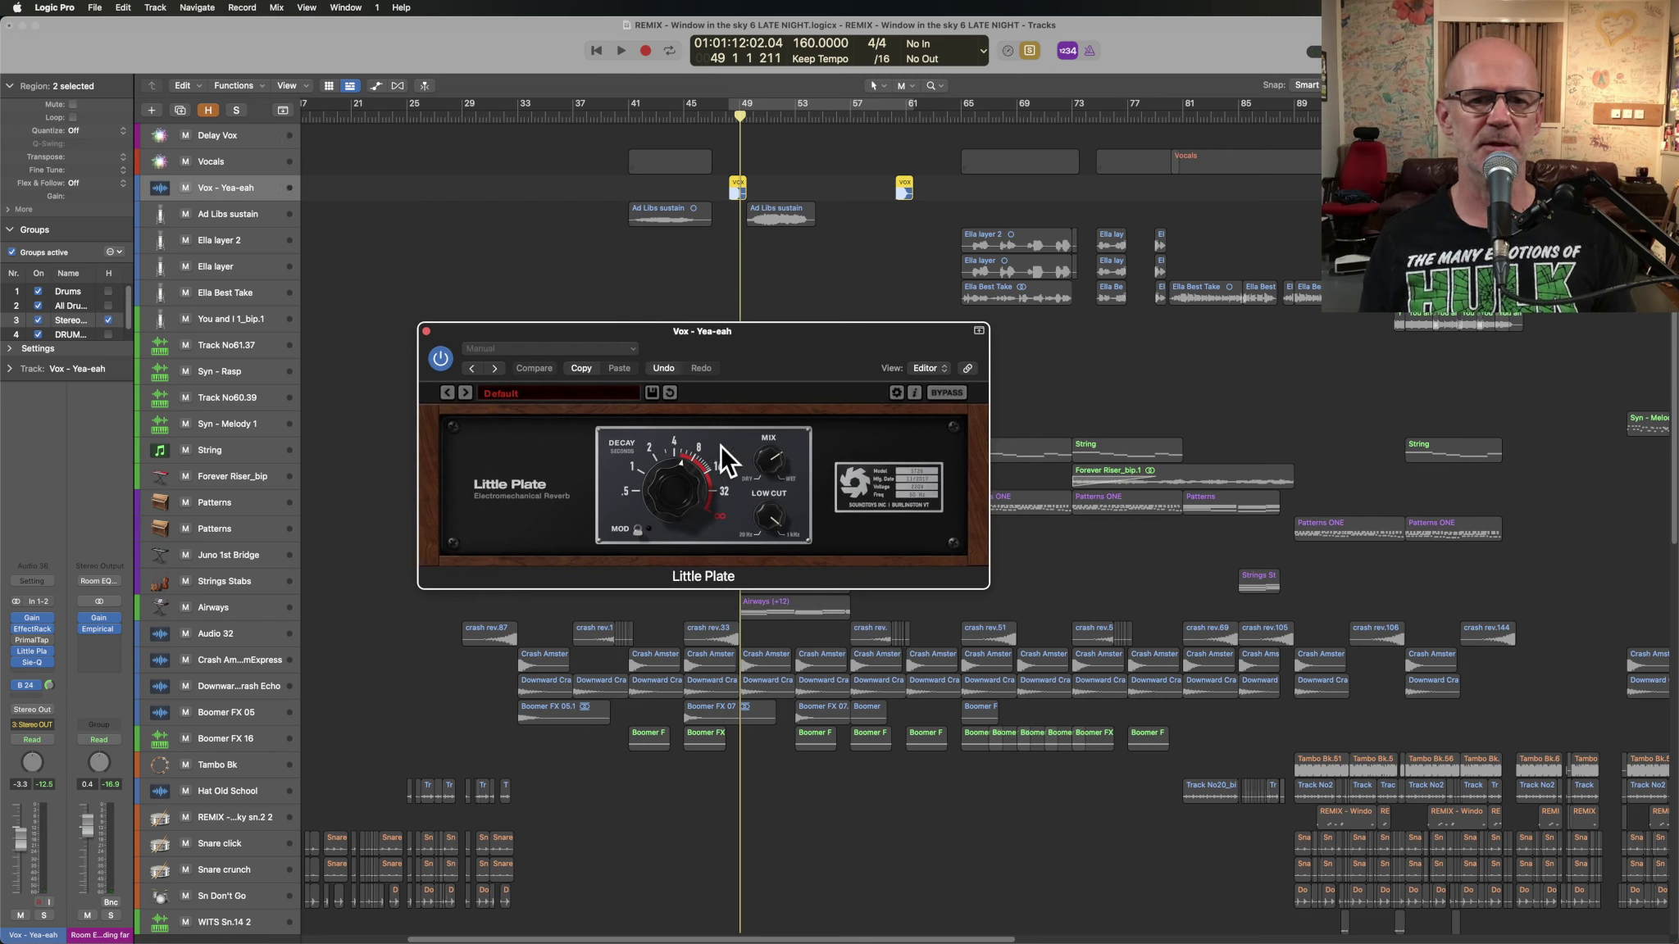
left_click(425, 332)
- Turn solo off and play the full mix from bar 45
key("s")
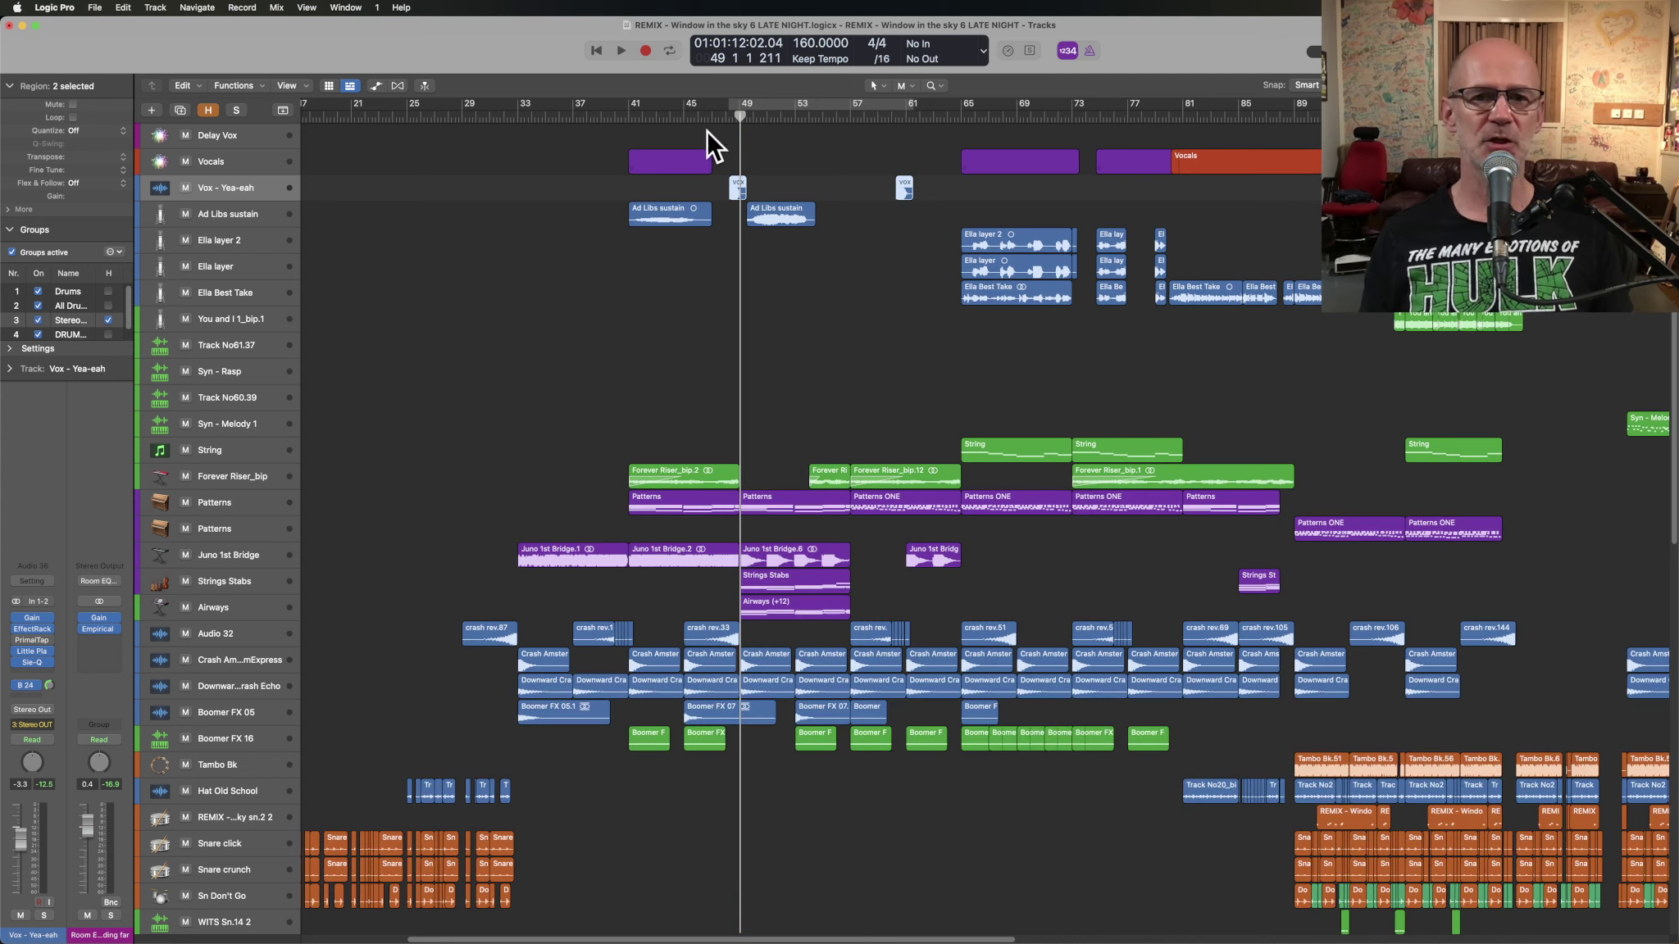
left_click(701, 115)
key("space")
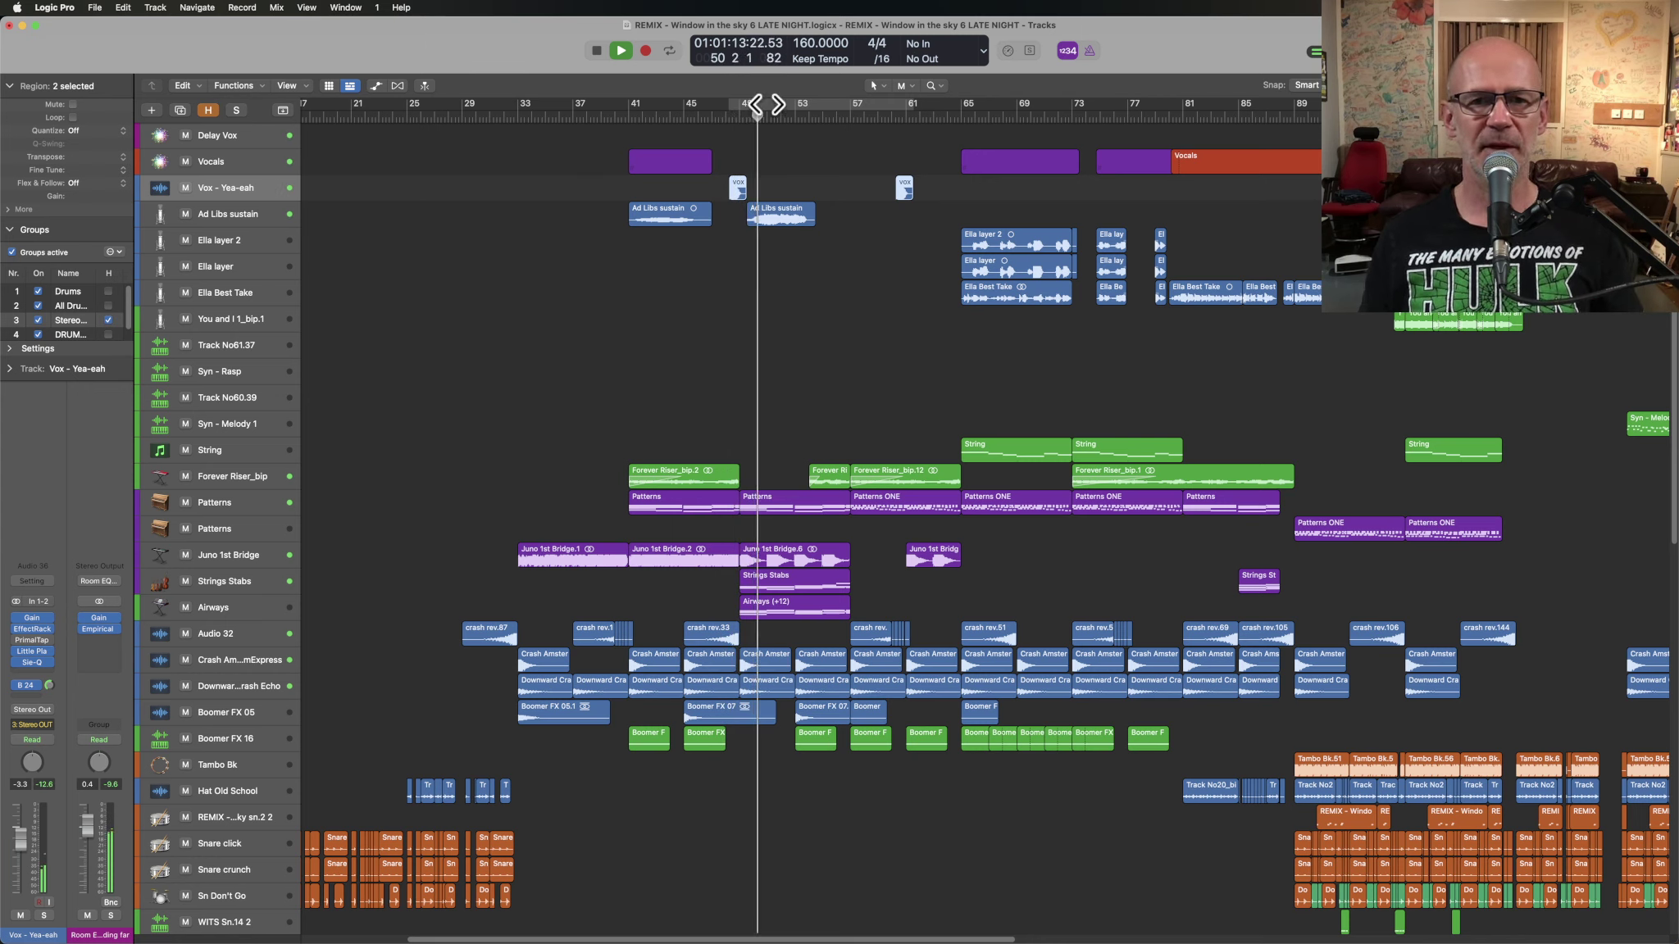
- Set a cycle from bar 49, mute the second Ad Libs sustain region, zoom to bars 46–57 and play
key("space")
left_click_drag(742, 103, 840, 123)
left_click(798, 210, "super")
left_click_drag(685, 399, 933, 794)
key("space")
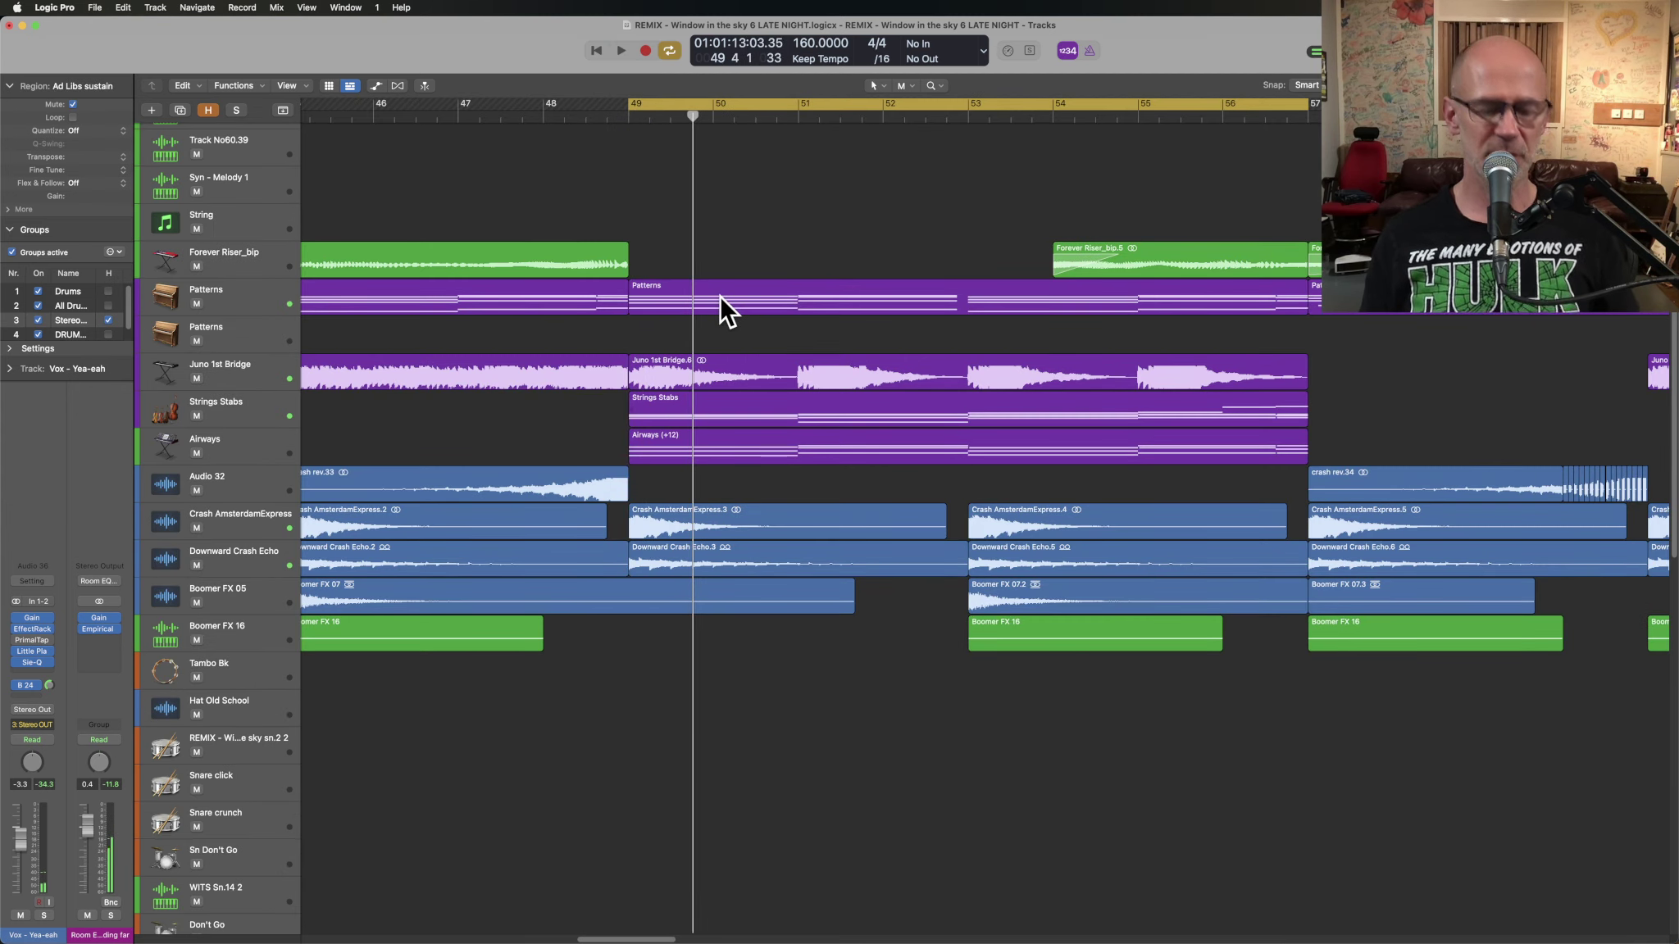
- Solo and audition Patterns, Juno 1st Bridge.6, Airways and Strings Stabs from bar 49, then select the Strings Stabs track
left_click(720, 297)
key("ctrl+s")
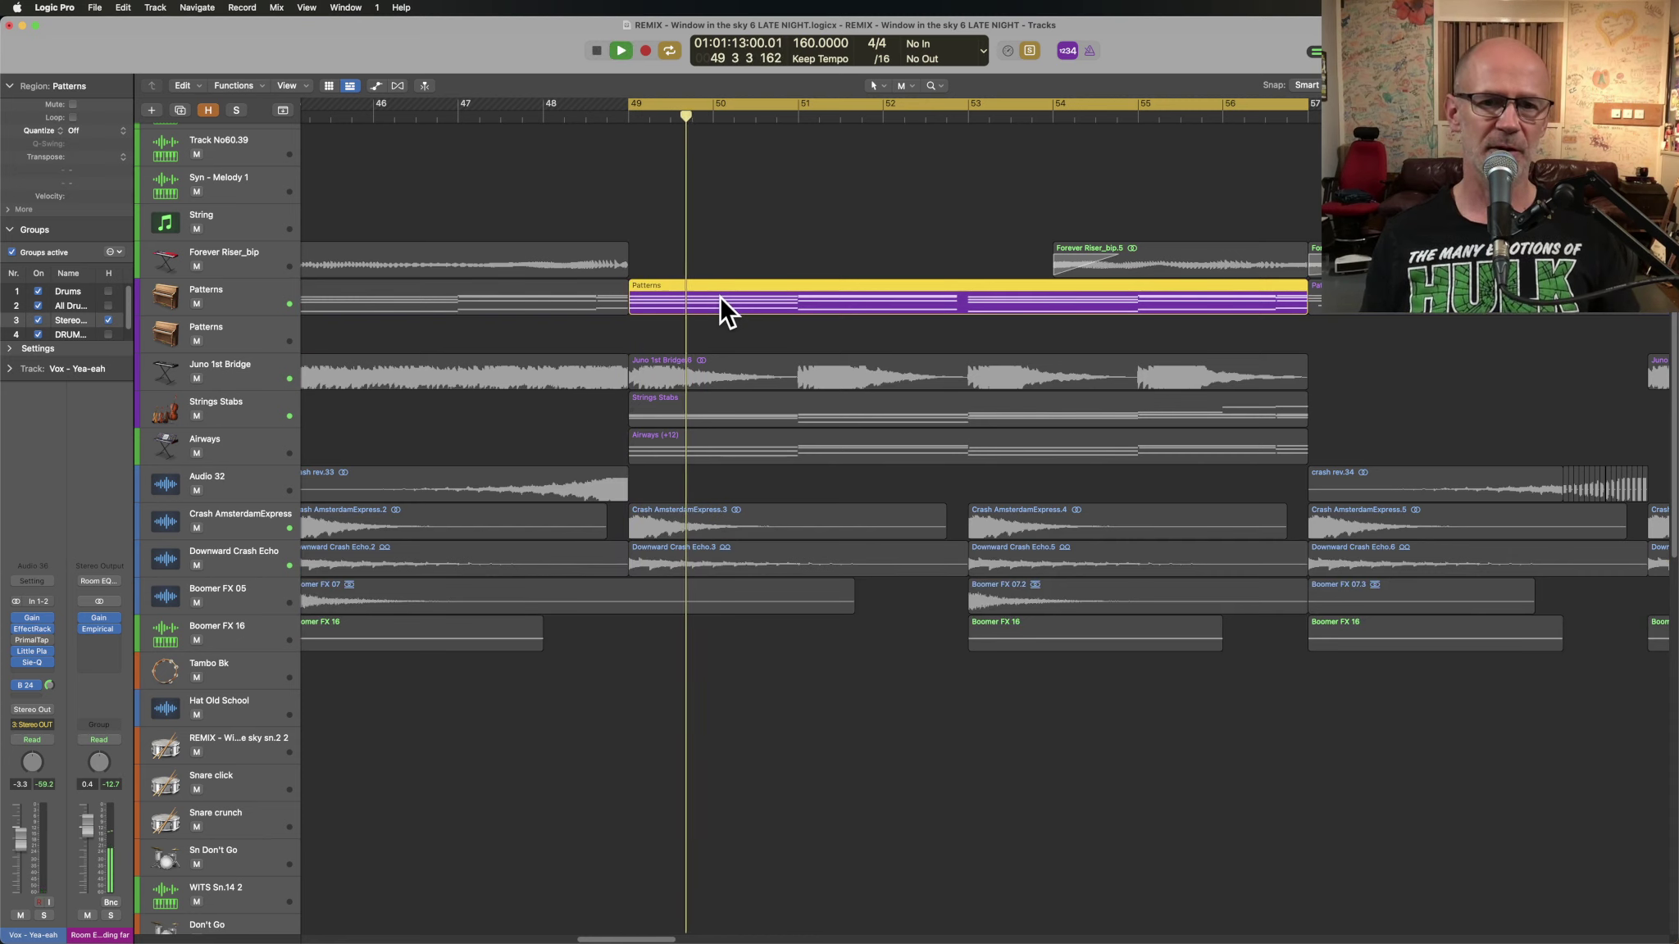
left_click(702, 374)
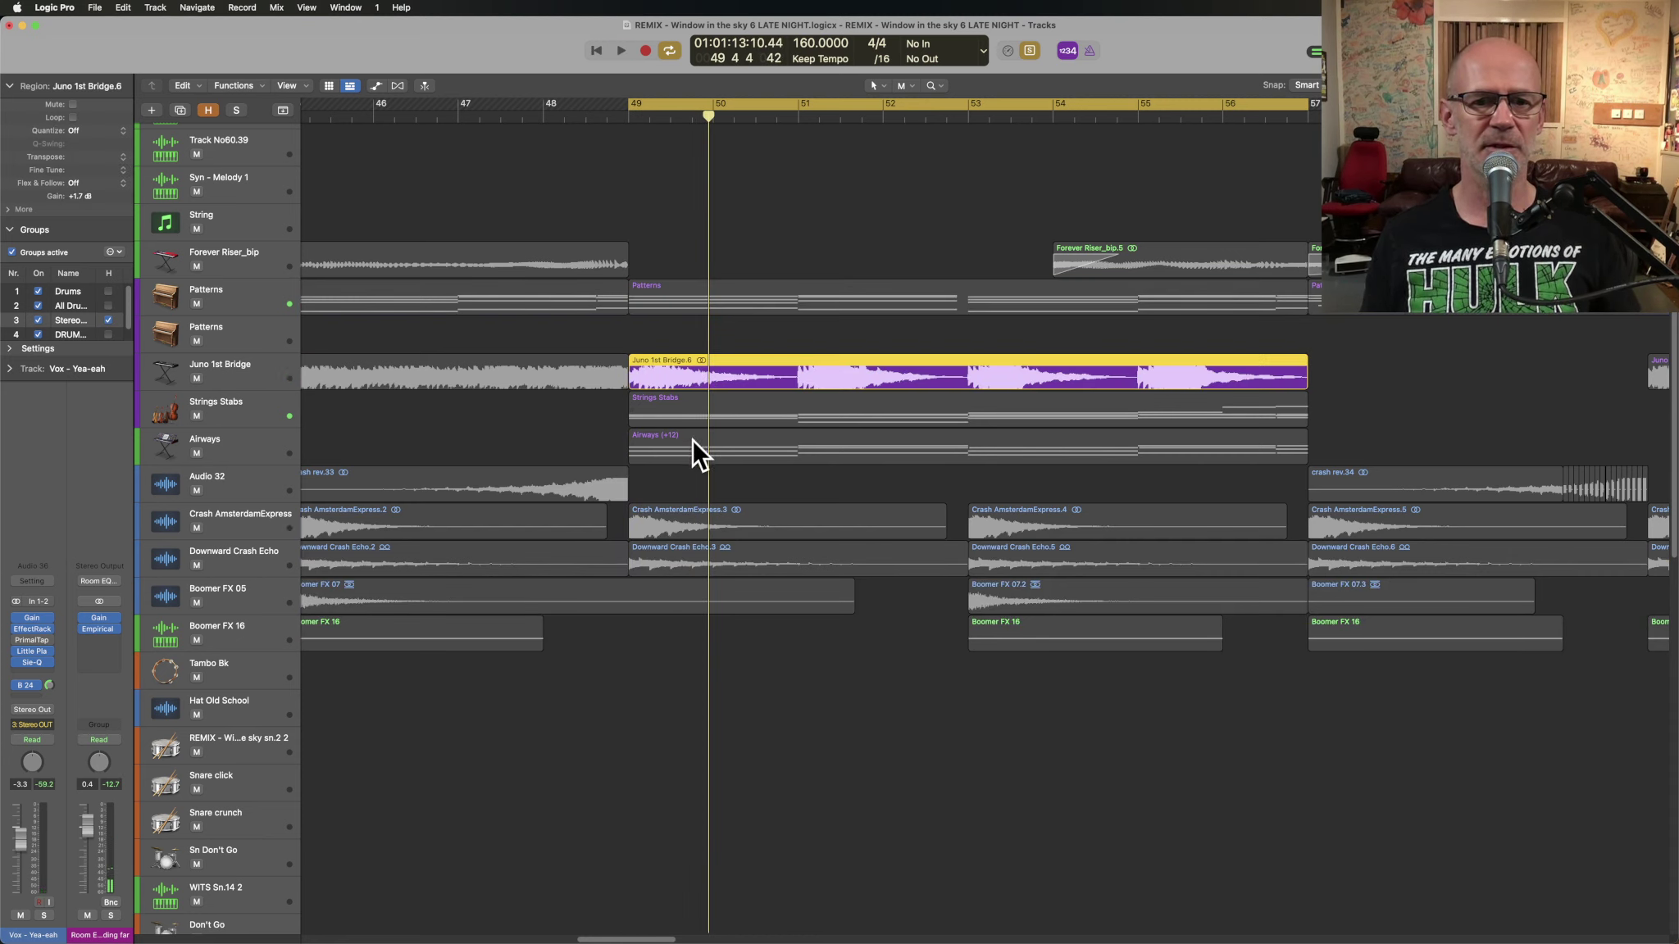
left_click(693, 438)
key("space")
left_click(687, 408)
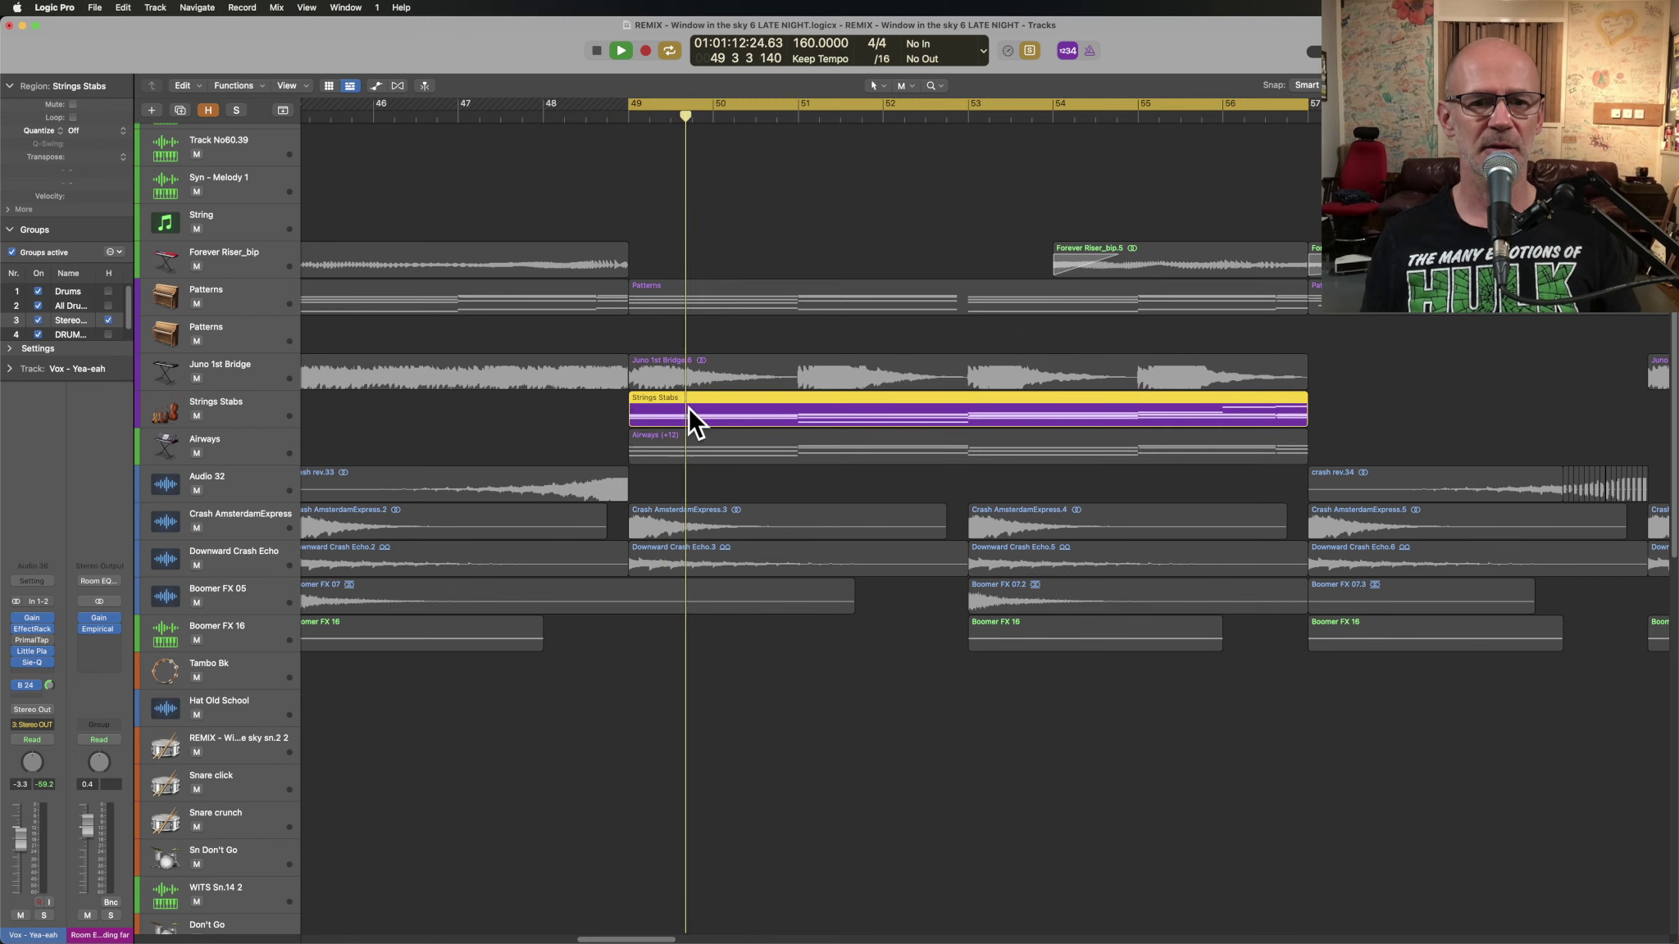
key("space")
key("space")
key("space")
left_click(257, 408)
- Open Kontakt on Strings Stabs and audition Action Strings phrases Figure2, Figure3, then back to Figure1
left_click(33, 599)
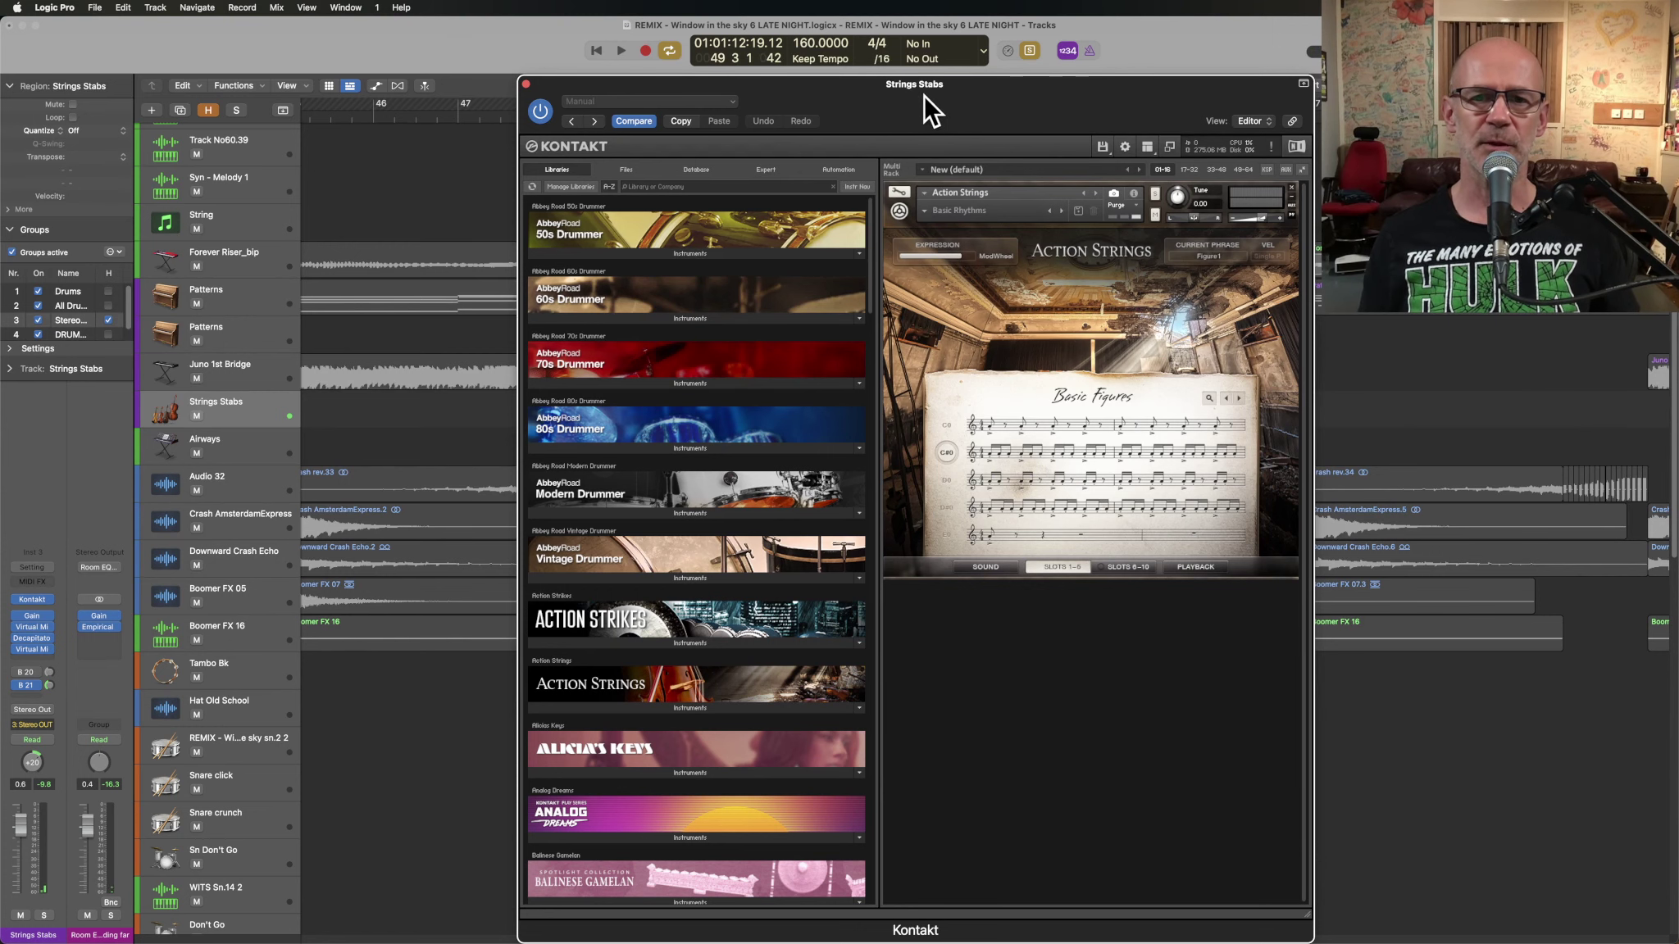
left_click_drag(923, 84, 723, 85)
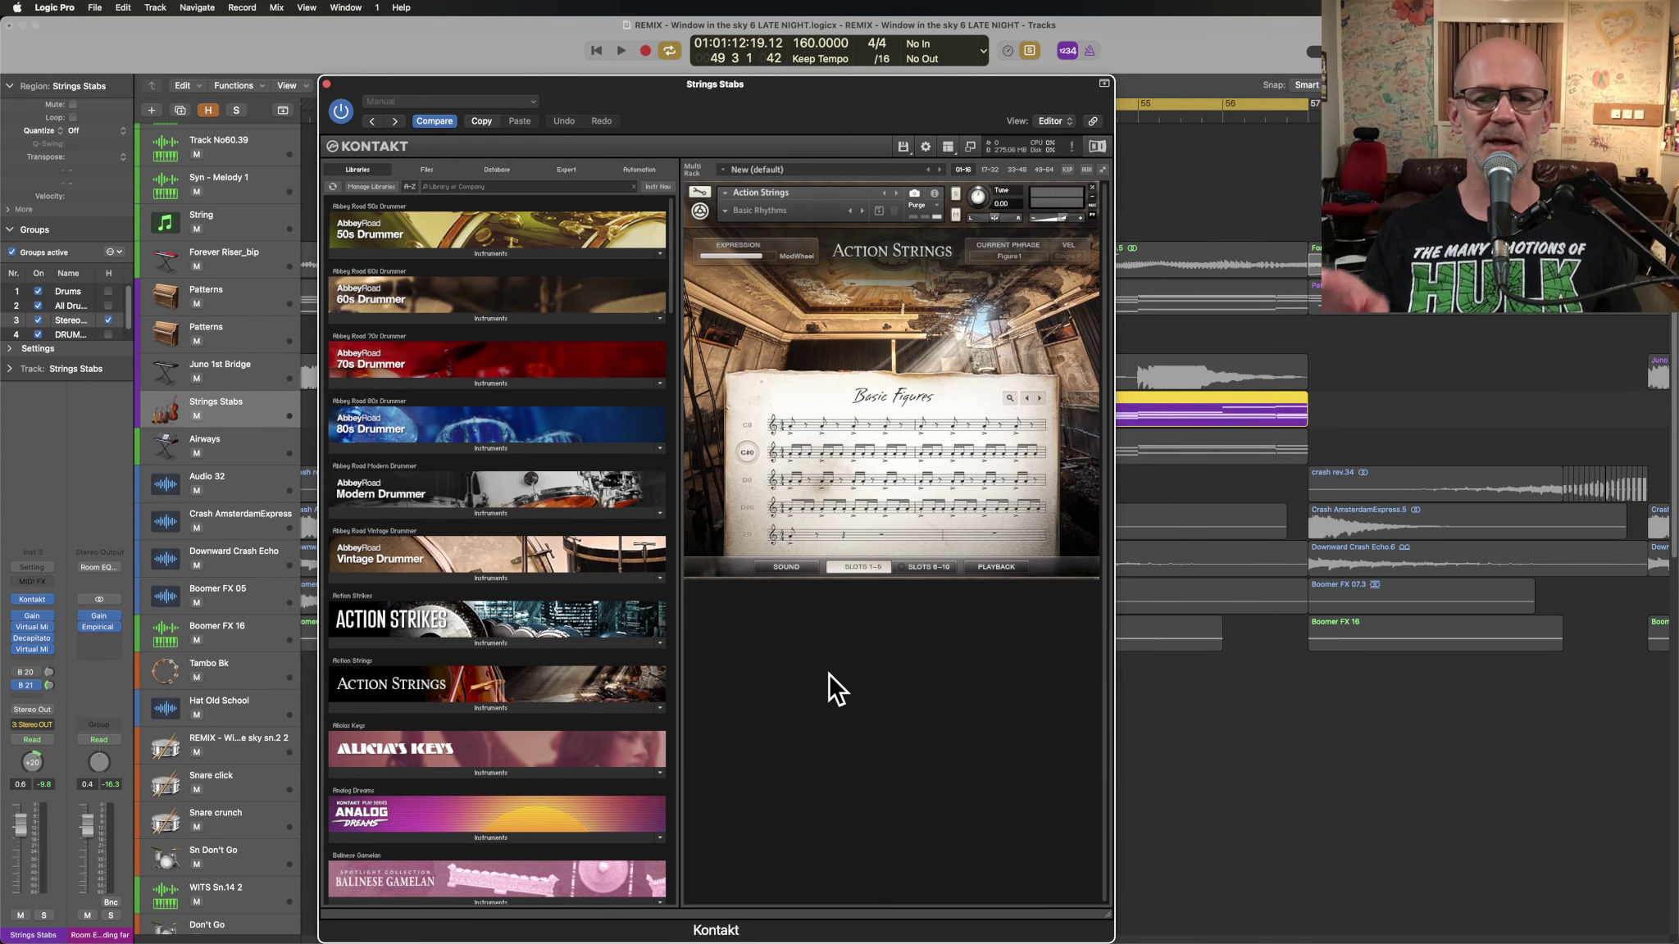
key("space")
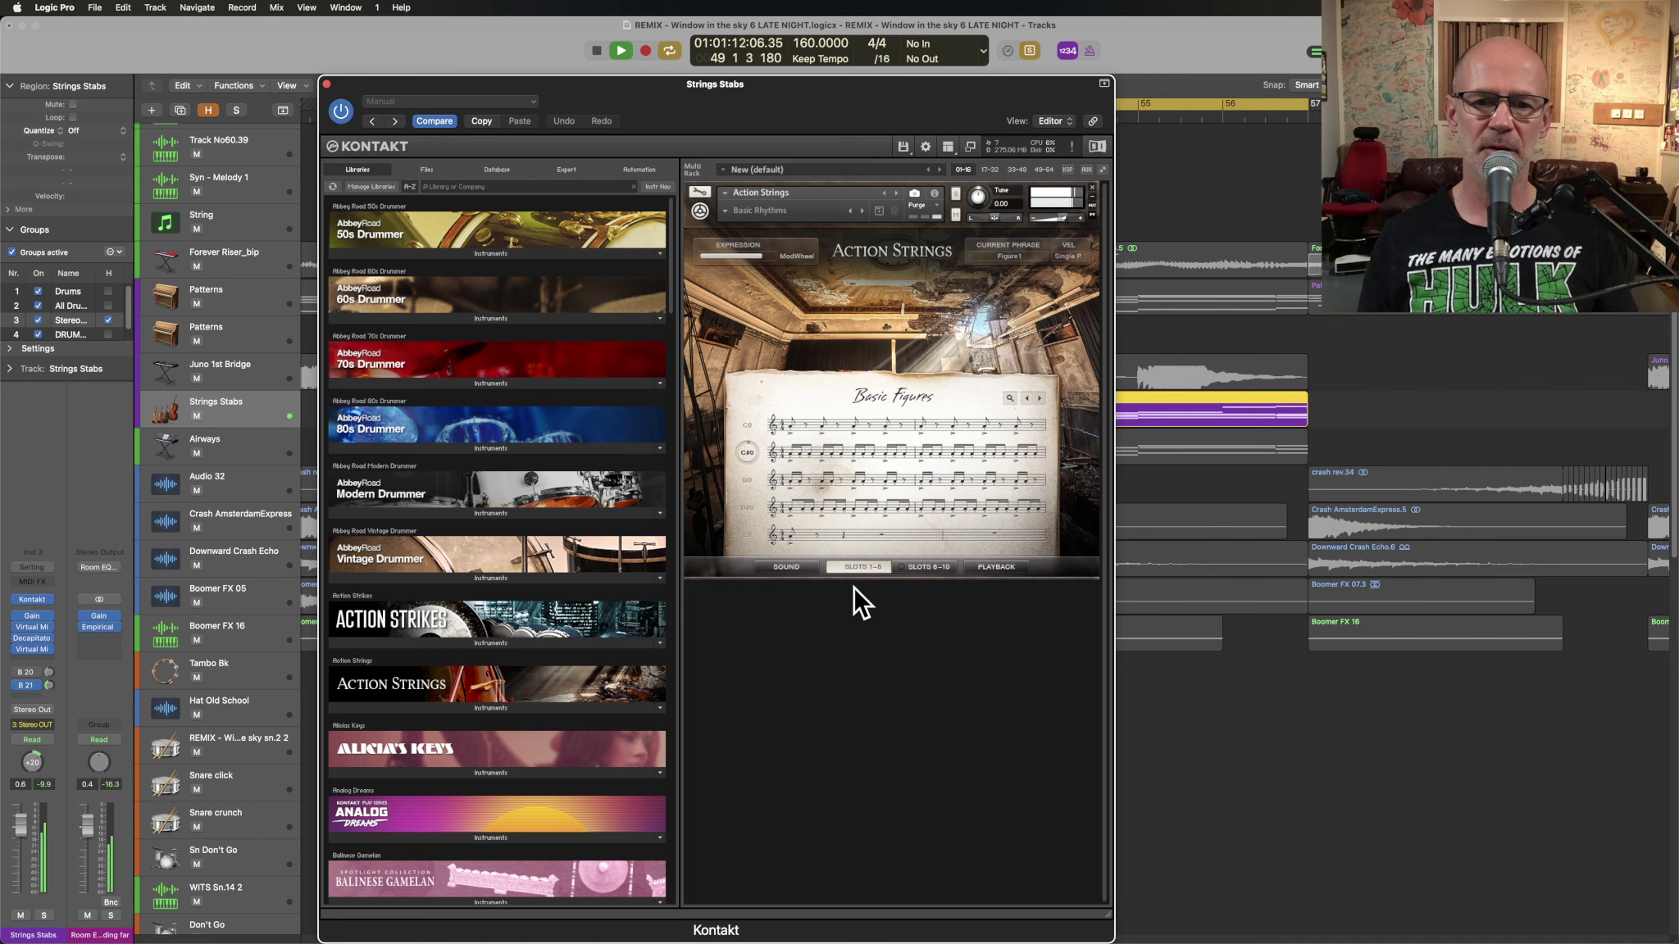
left_click(745, 480)
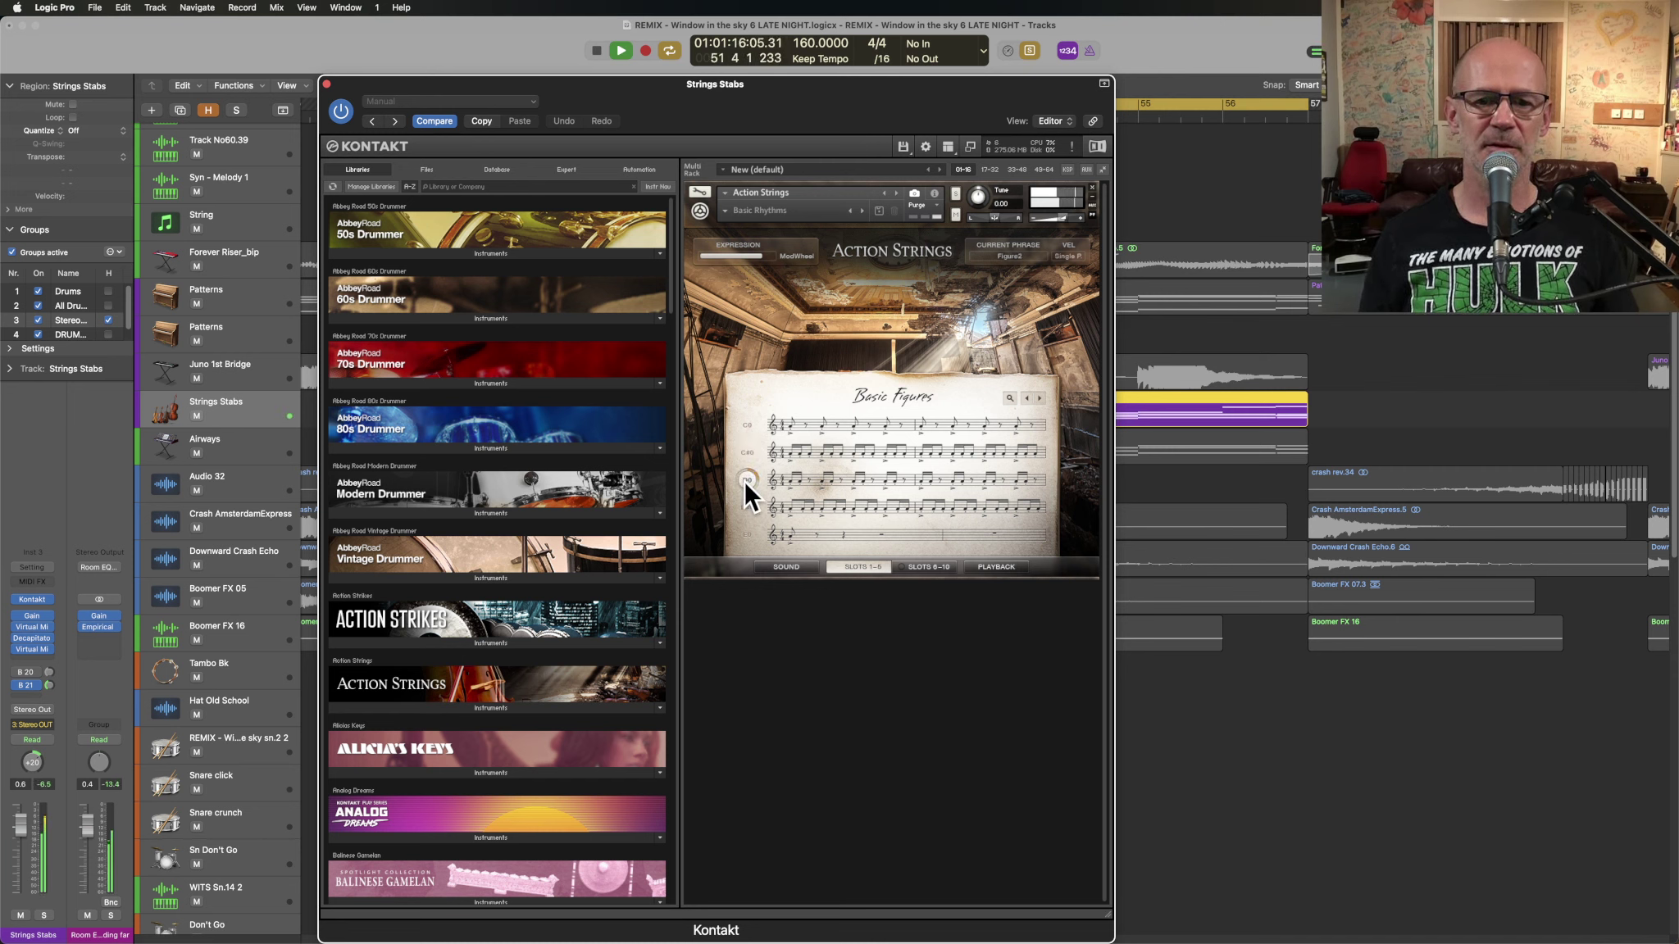
left_click(746, 505)
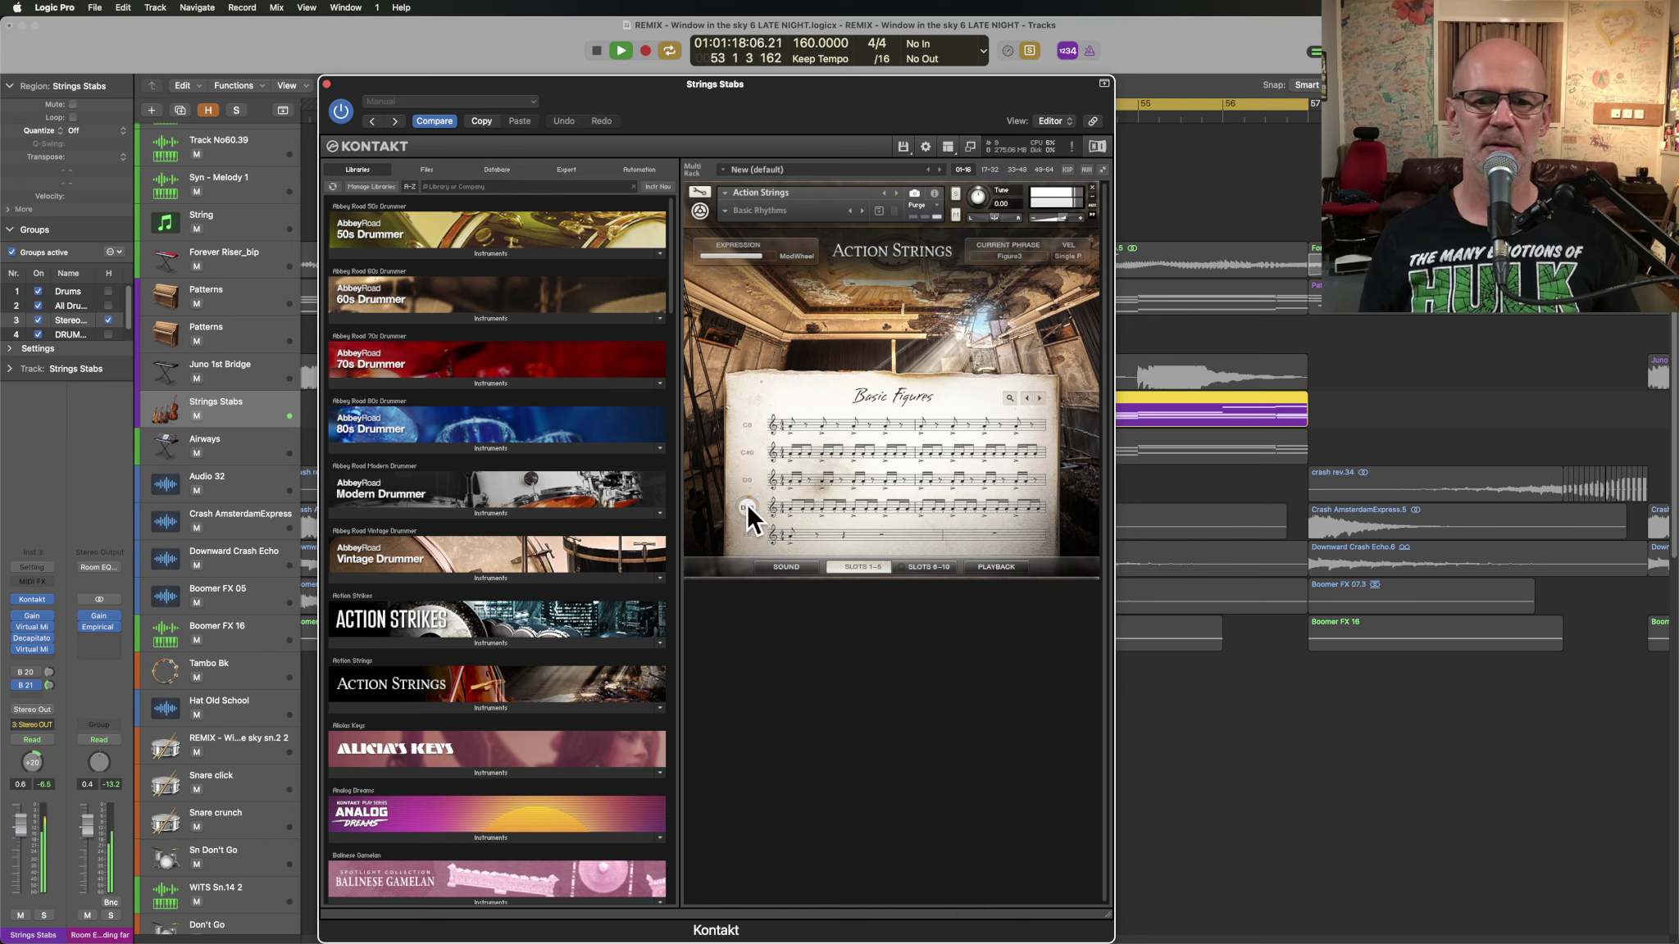
left_click(746, 453)
key("space")
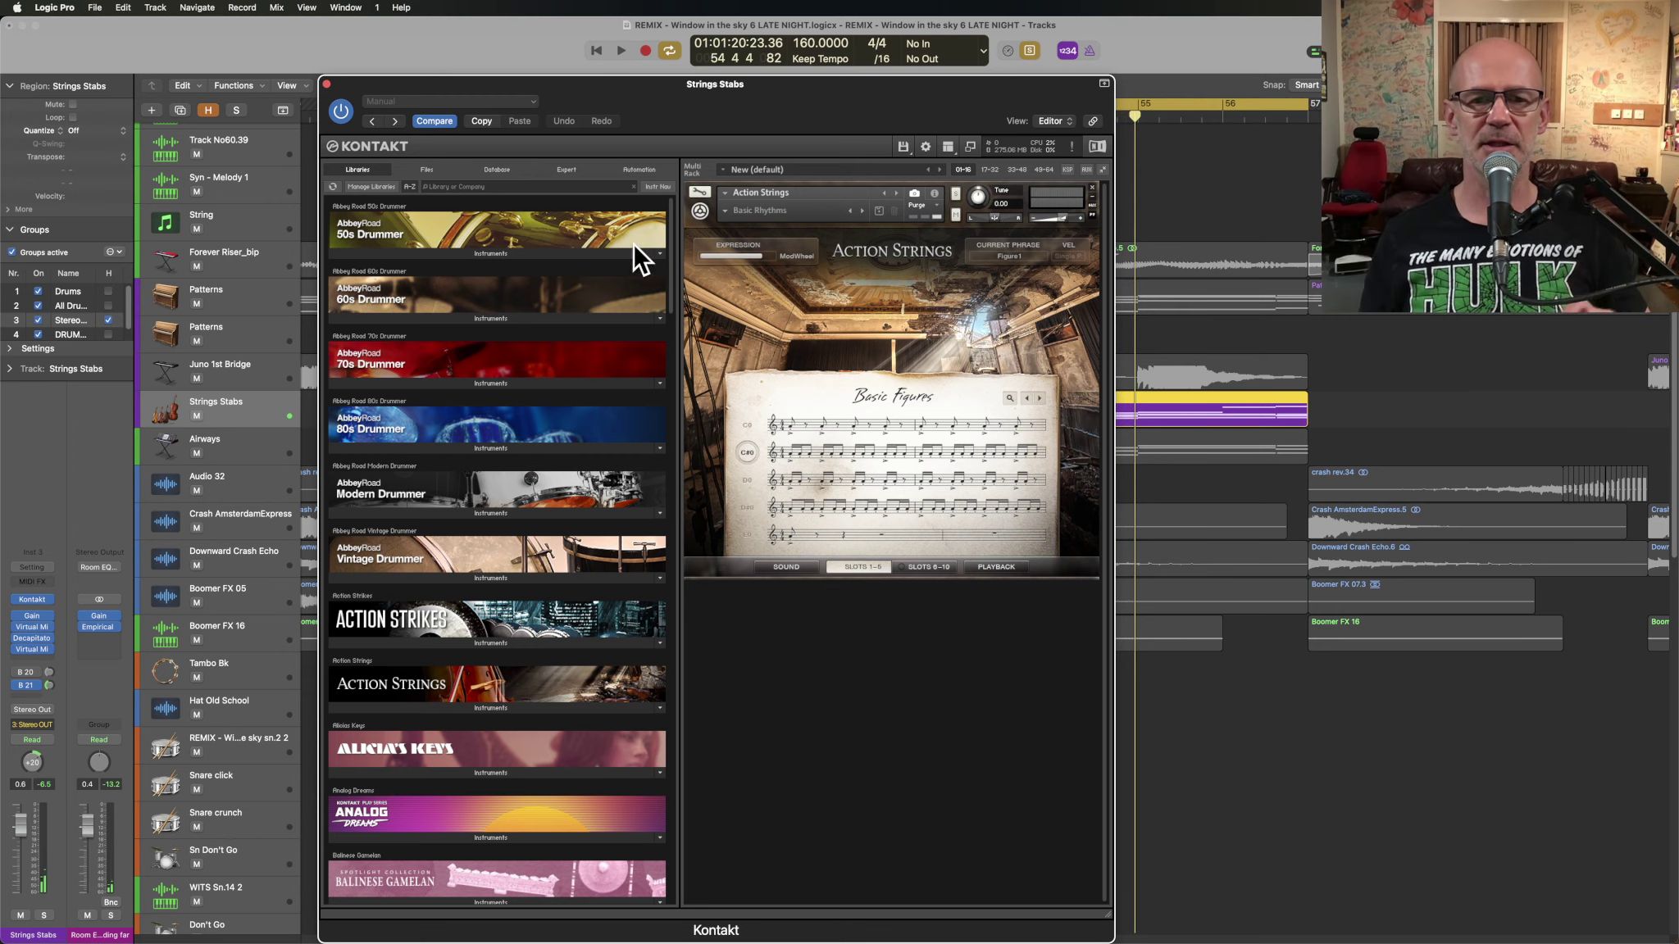
- Close Kontakt and play the Juno 1st Bridge.6 and Patterns regions from bar 49
left_click(326, 84)
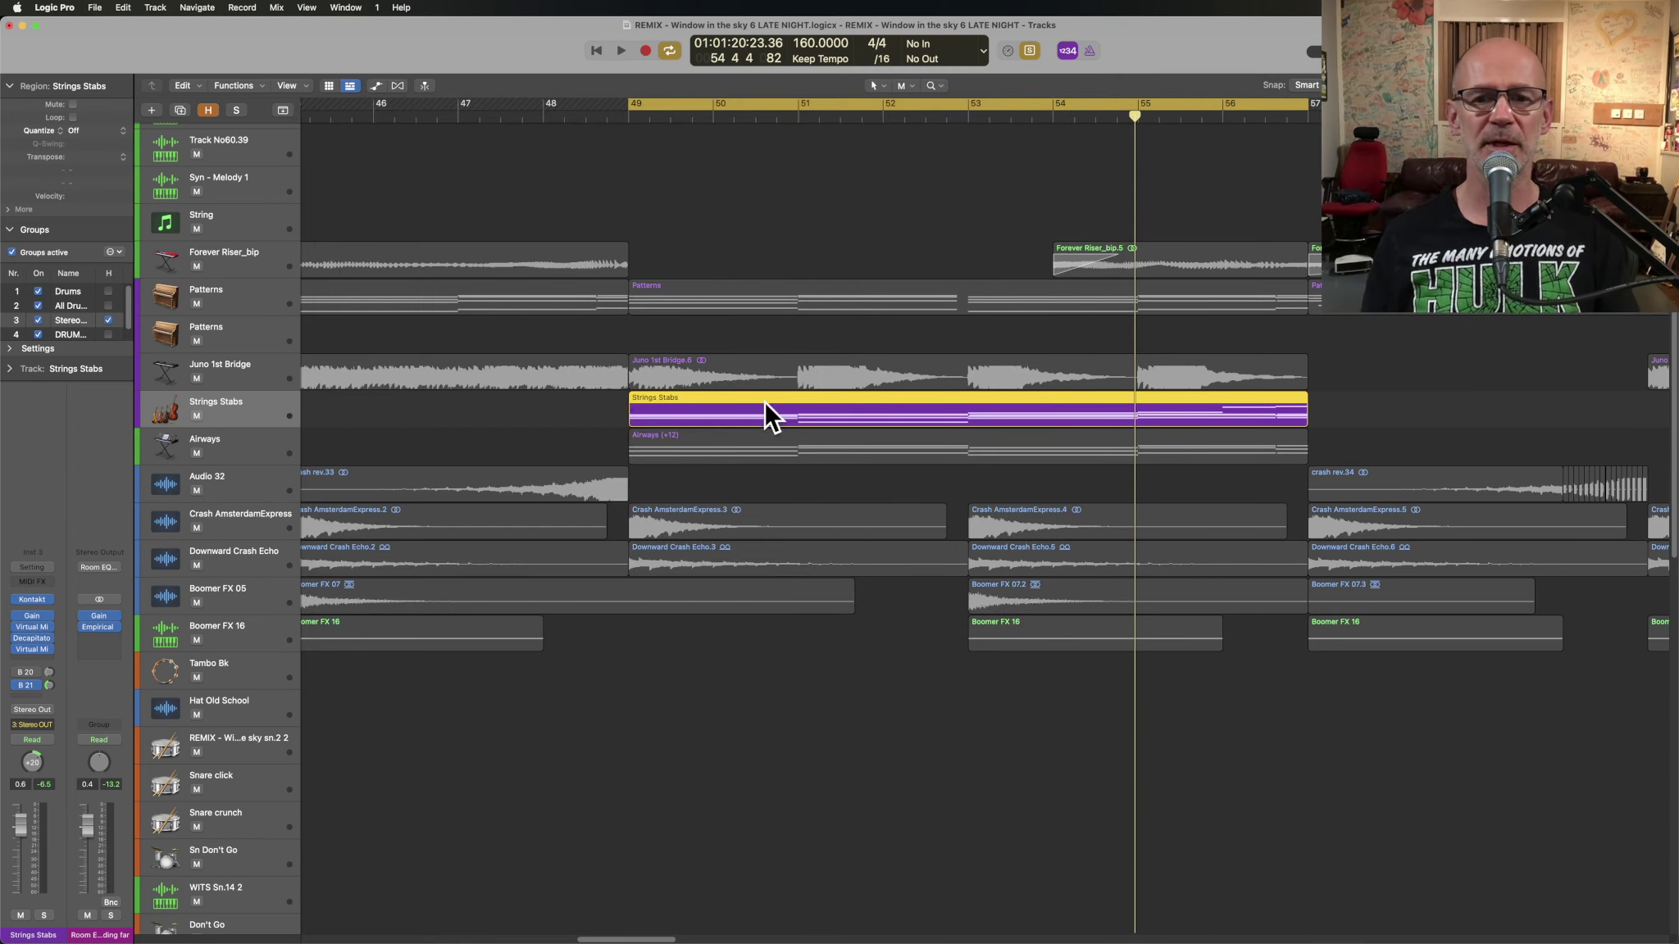
left_click(732, 379)
key("space")
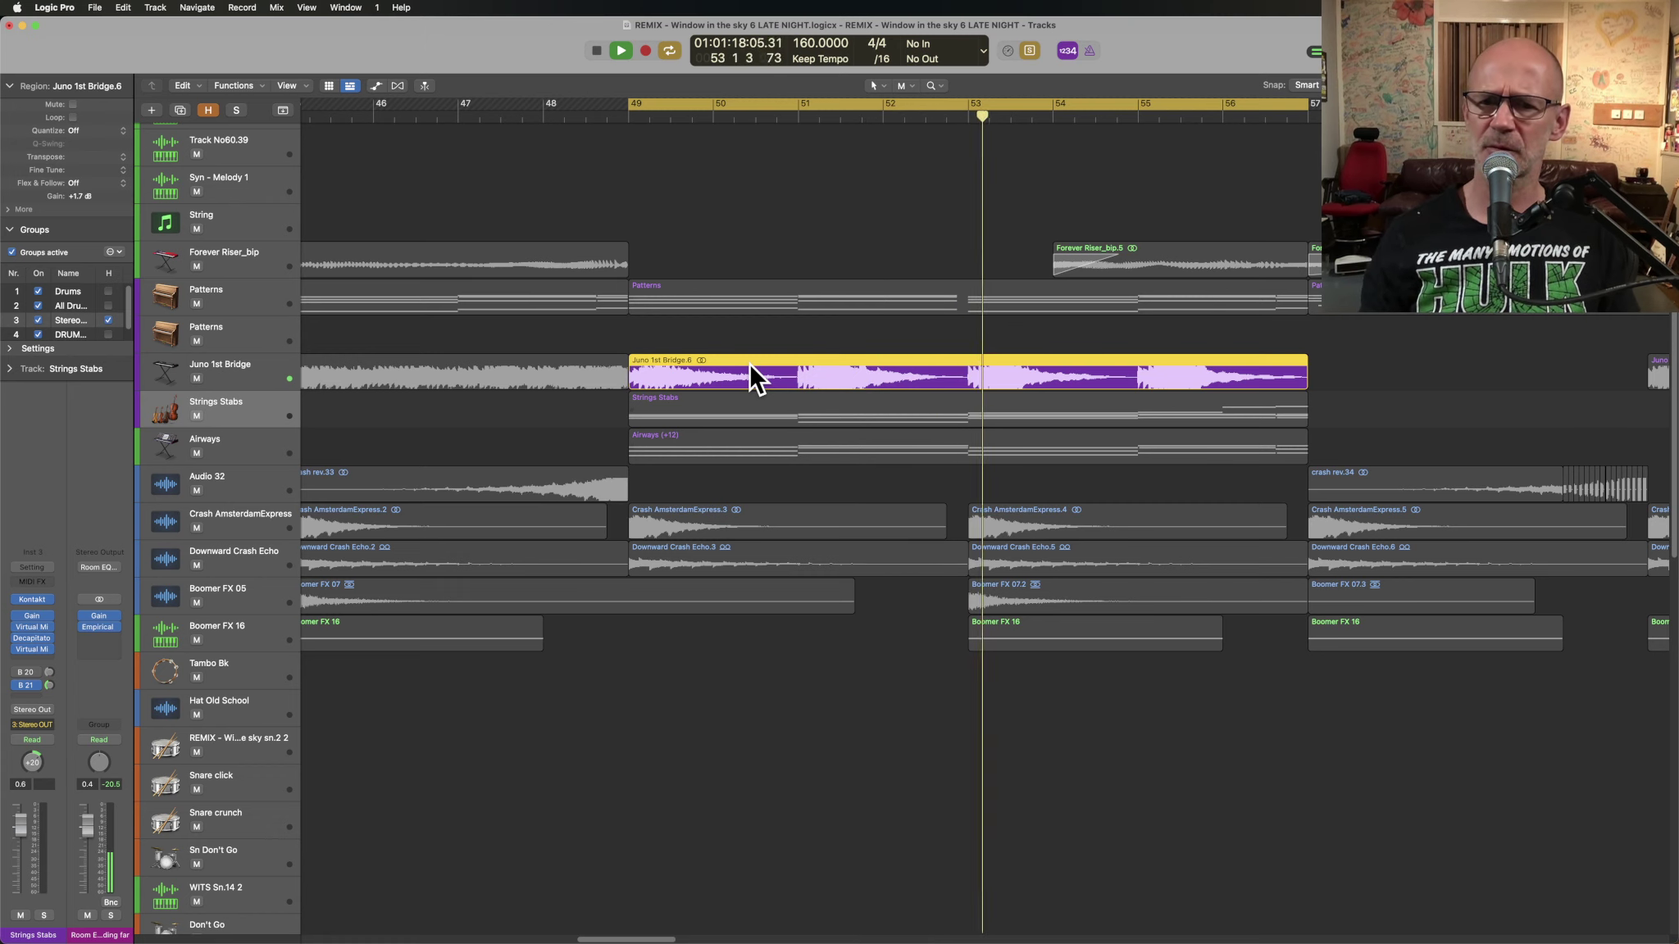
key("space")
left_click(776, 290)
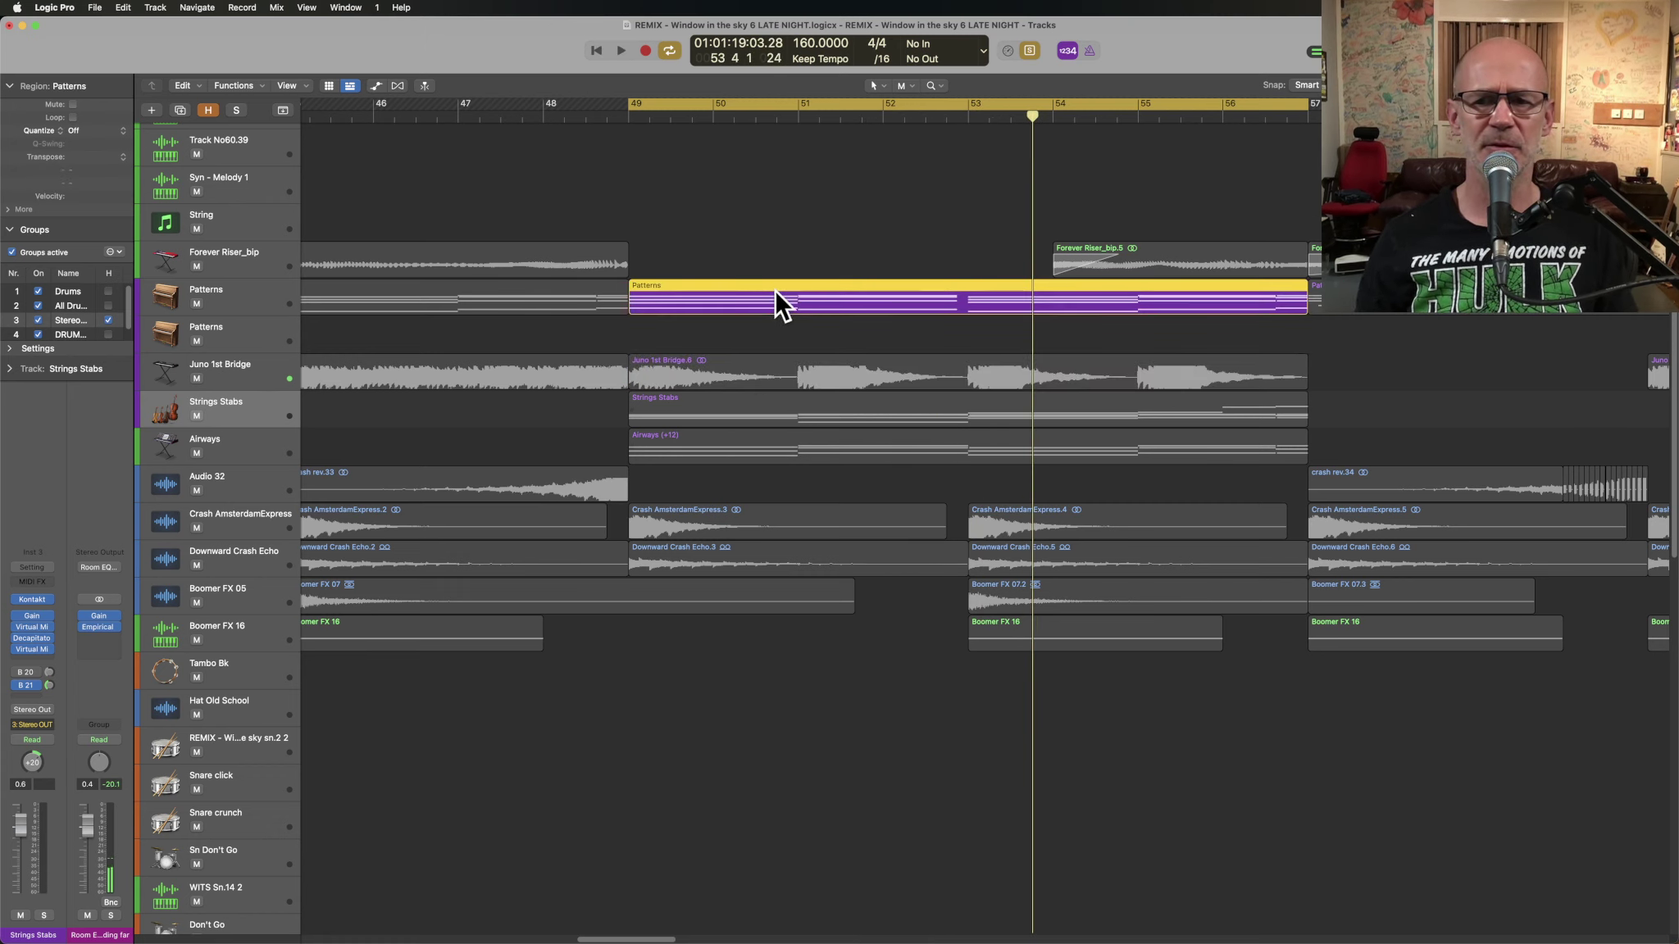
key("shift+space")
key("space")
- Zoom out to the whole arrangement, select the Ad Libs sustain region and play
key("z")
left_click(771, 217)
key("space")
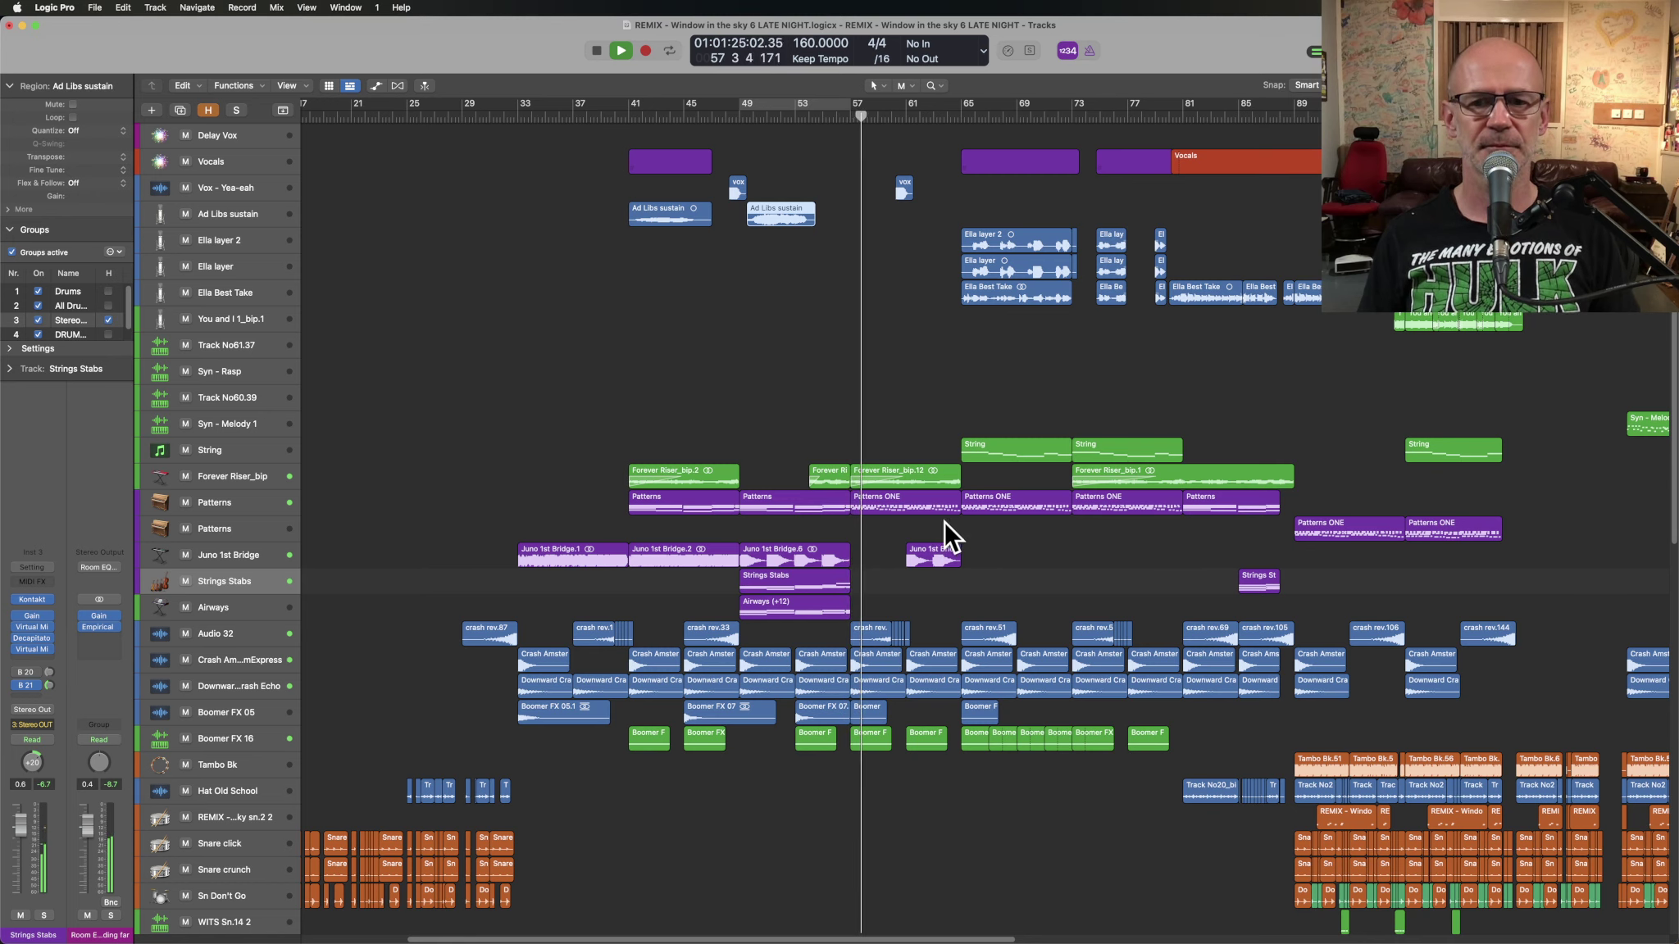
- Zoom into bars 51–64, solo Patterns ONE, drag a bar 57–65 cycle, and select the Patterns track
left_click_drag(955, 532, 777, 454)
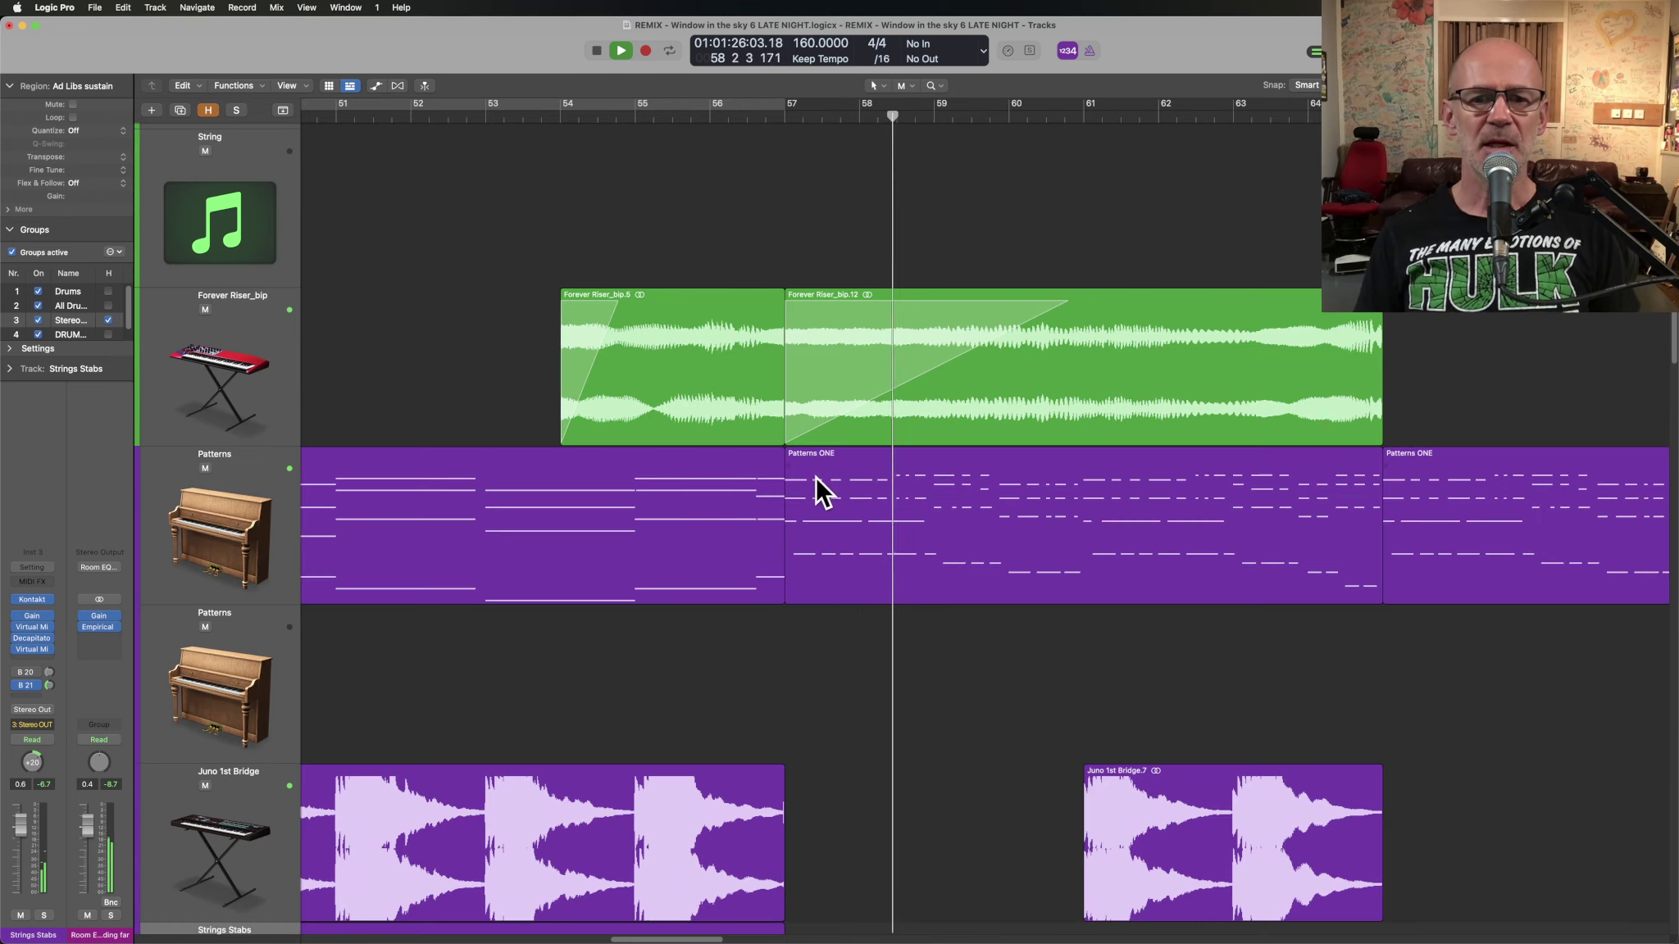
key("space")
left_click(881, 534)
key("ctrl+s")
scroll(941, 557, "right", 5)
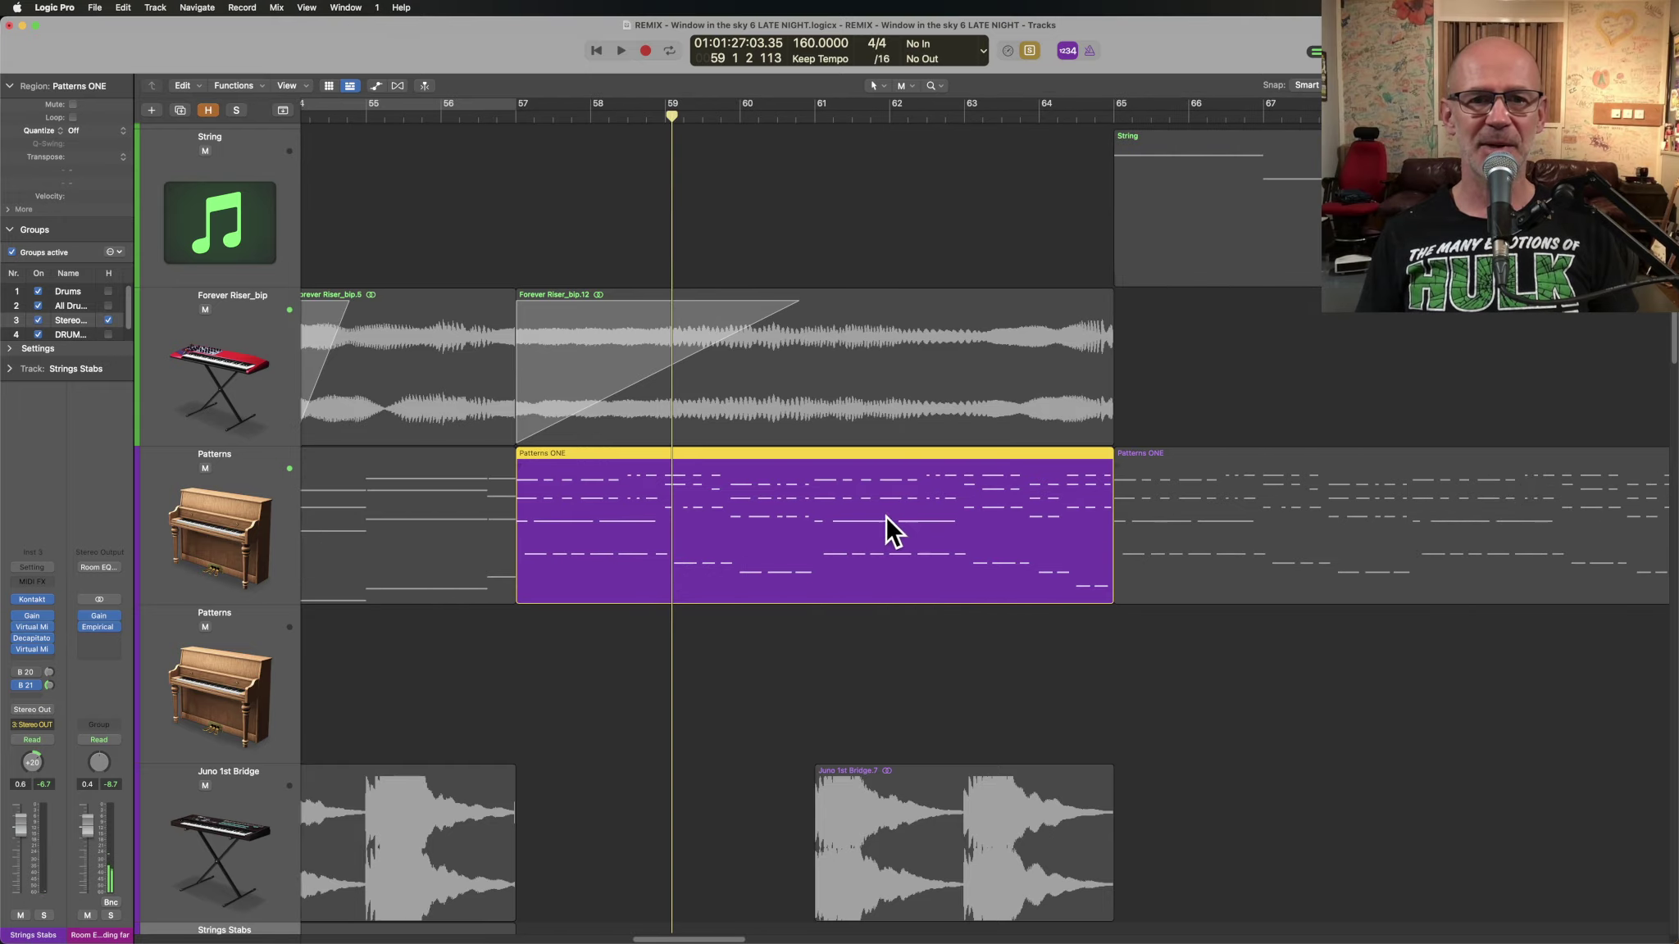
left_click_drag(516, 104, 1100, 134)
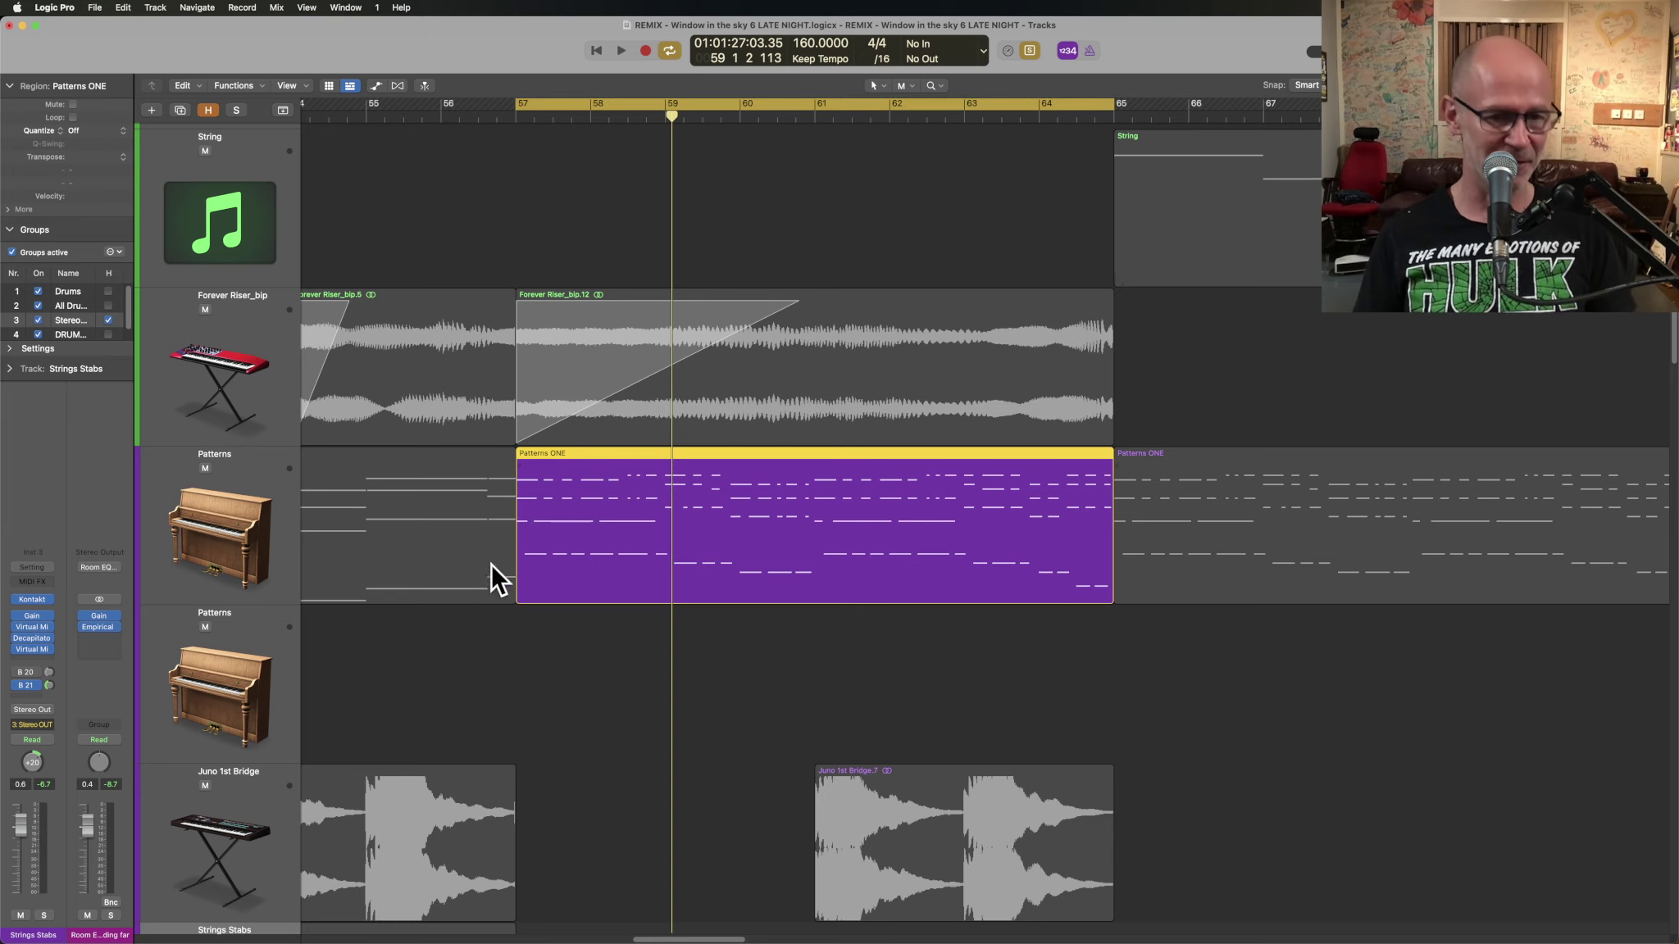
left_click(234, 539)
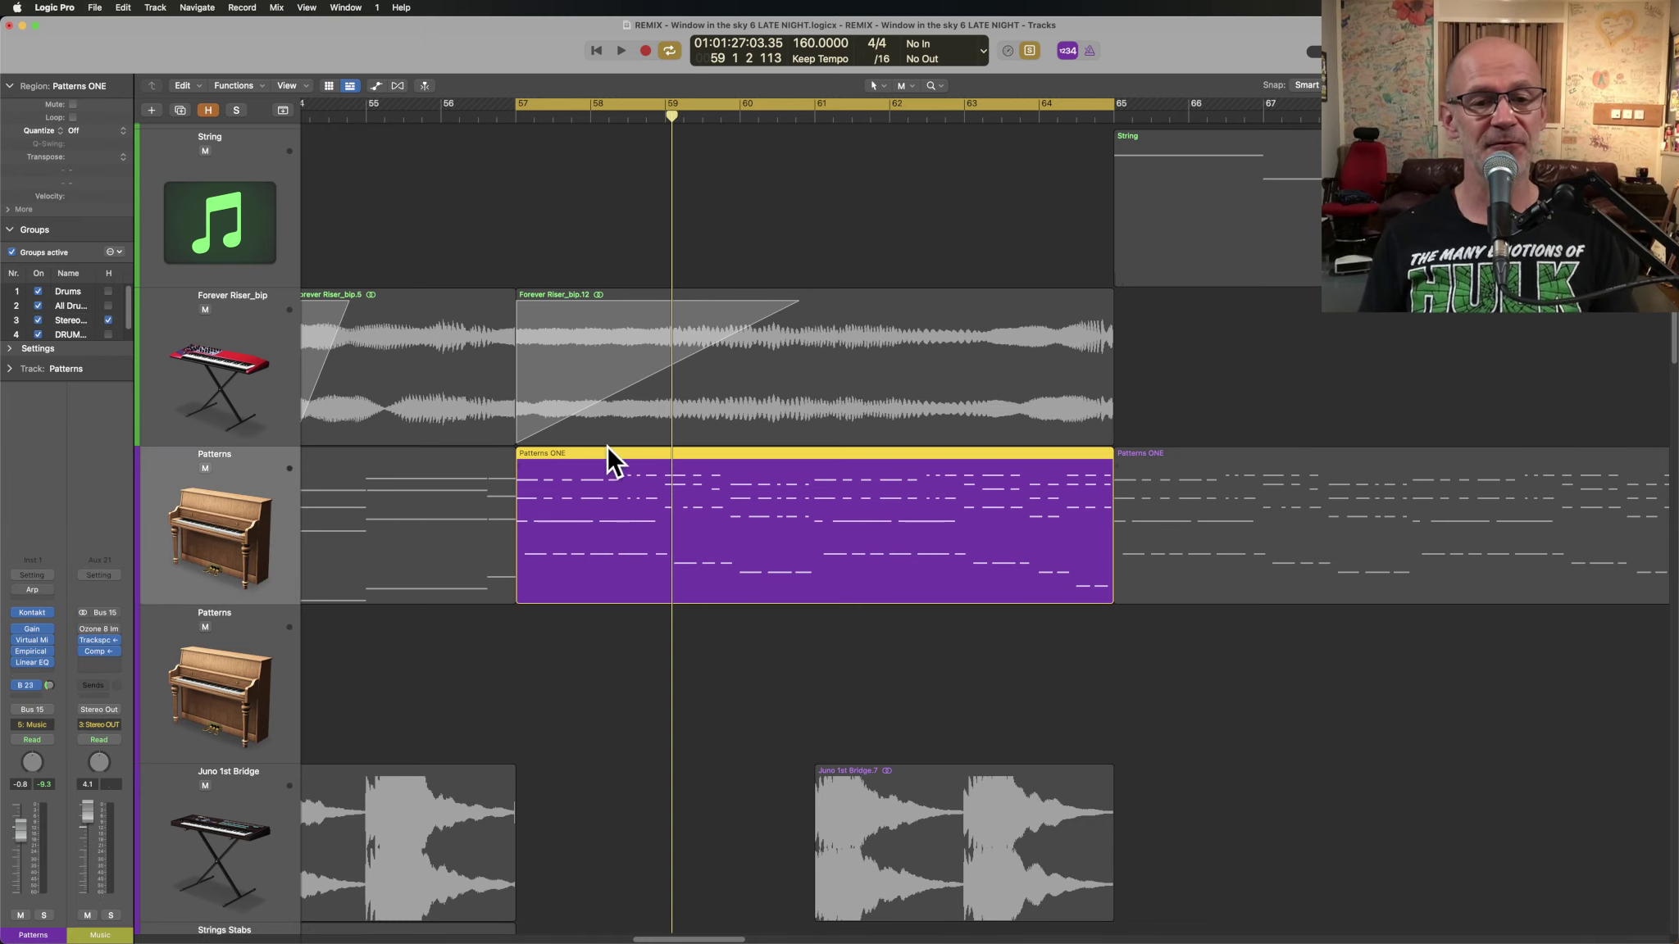
- Lower the Hybrid Keys 2 Balance slightly in the Patterns track's Kontakt instrument during playback
left_click(34, 610)
left_click_drag(872, 92, 579, 94)
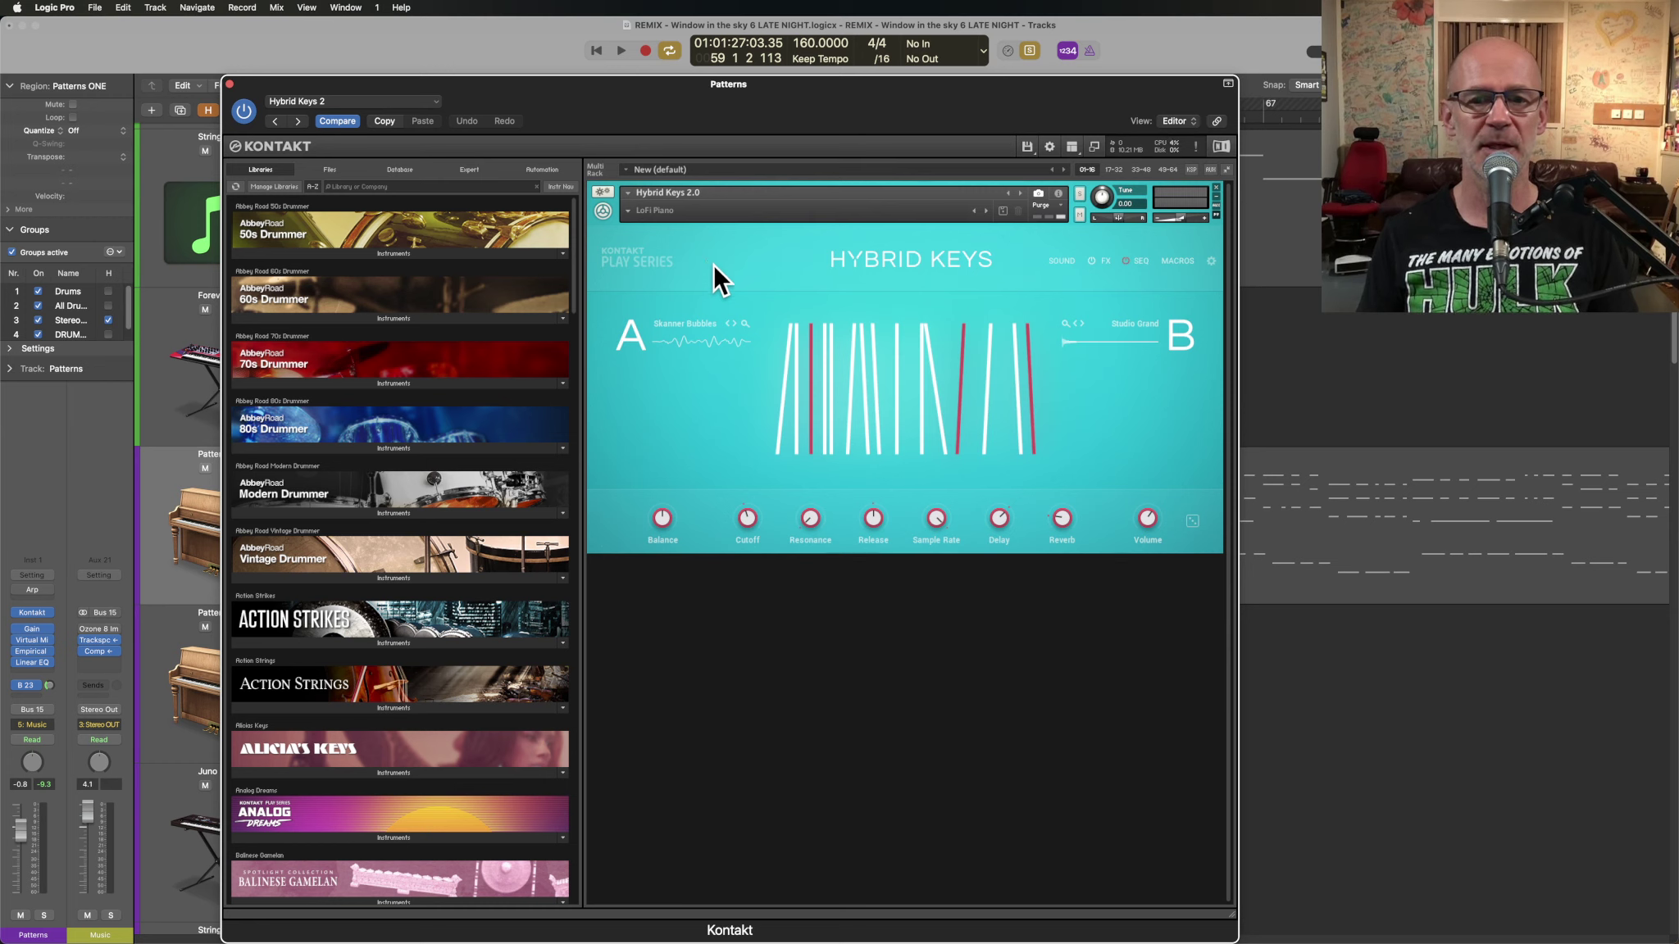
key("space")
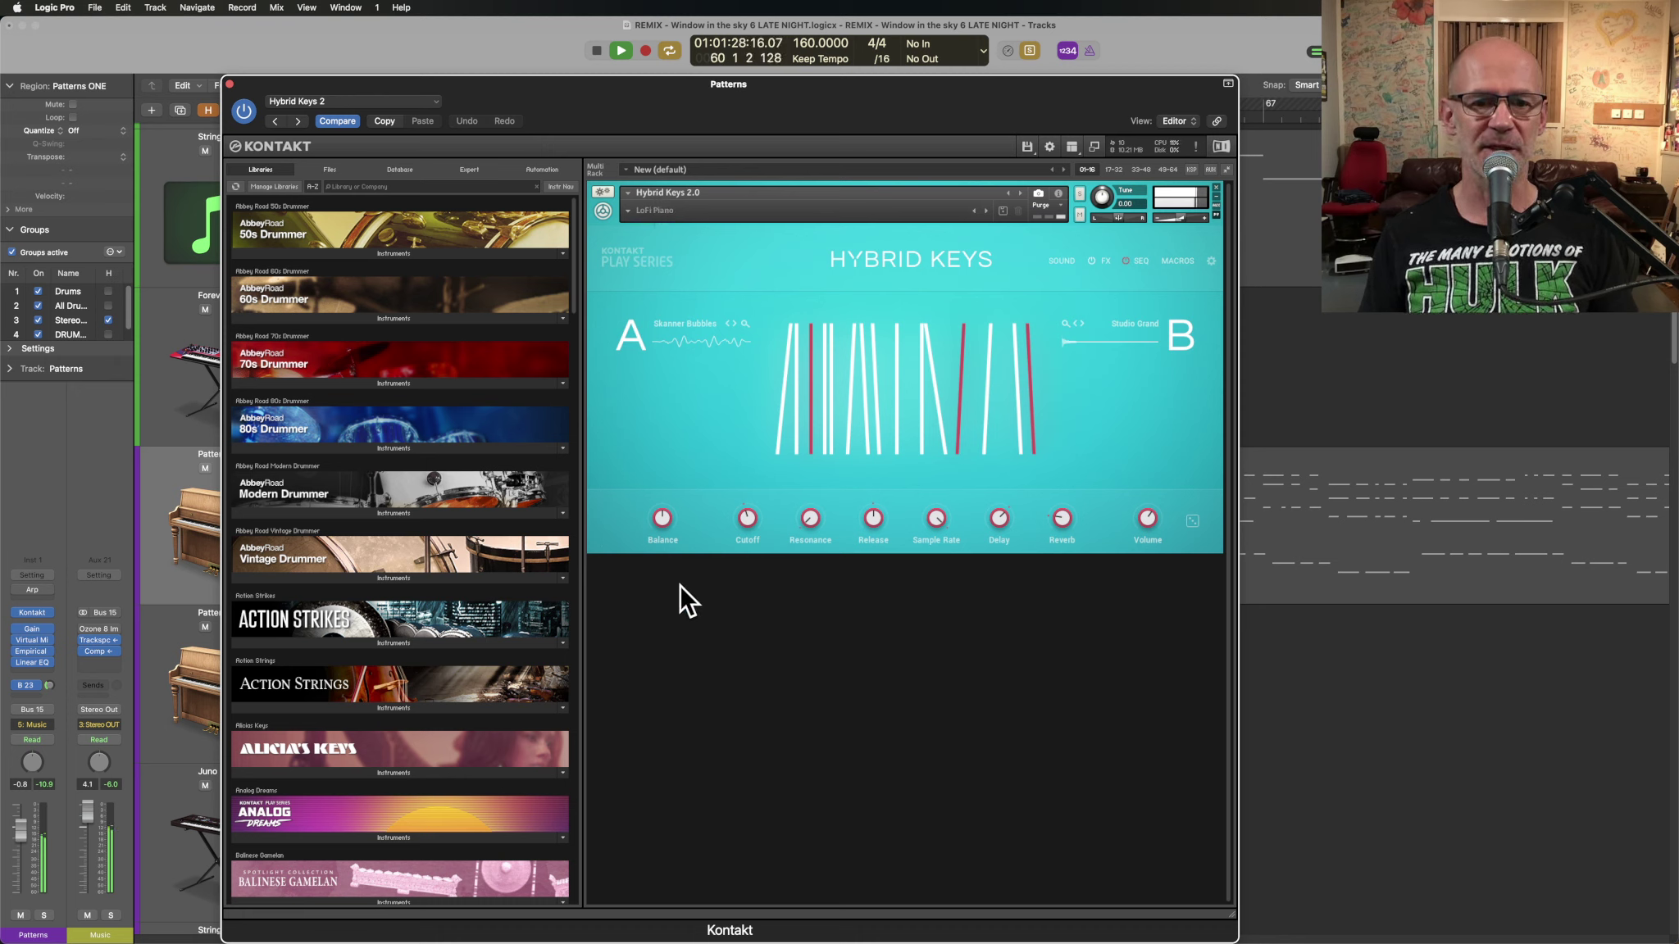
left_click_drag(660, 522, 661, 563)
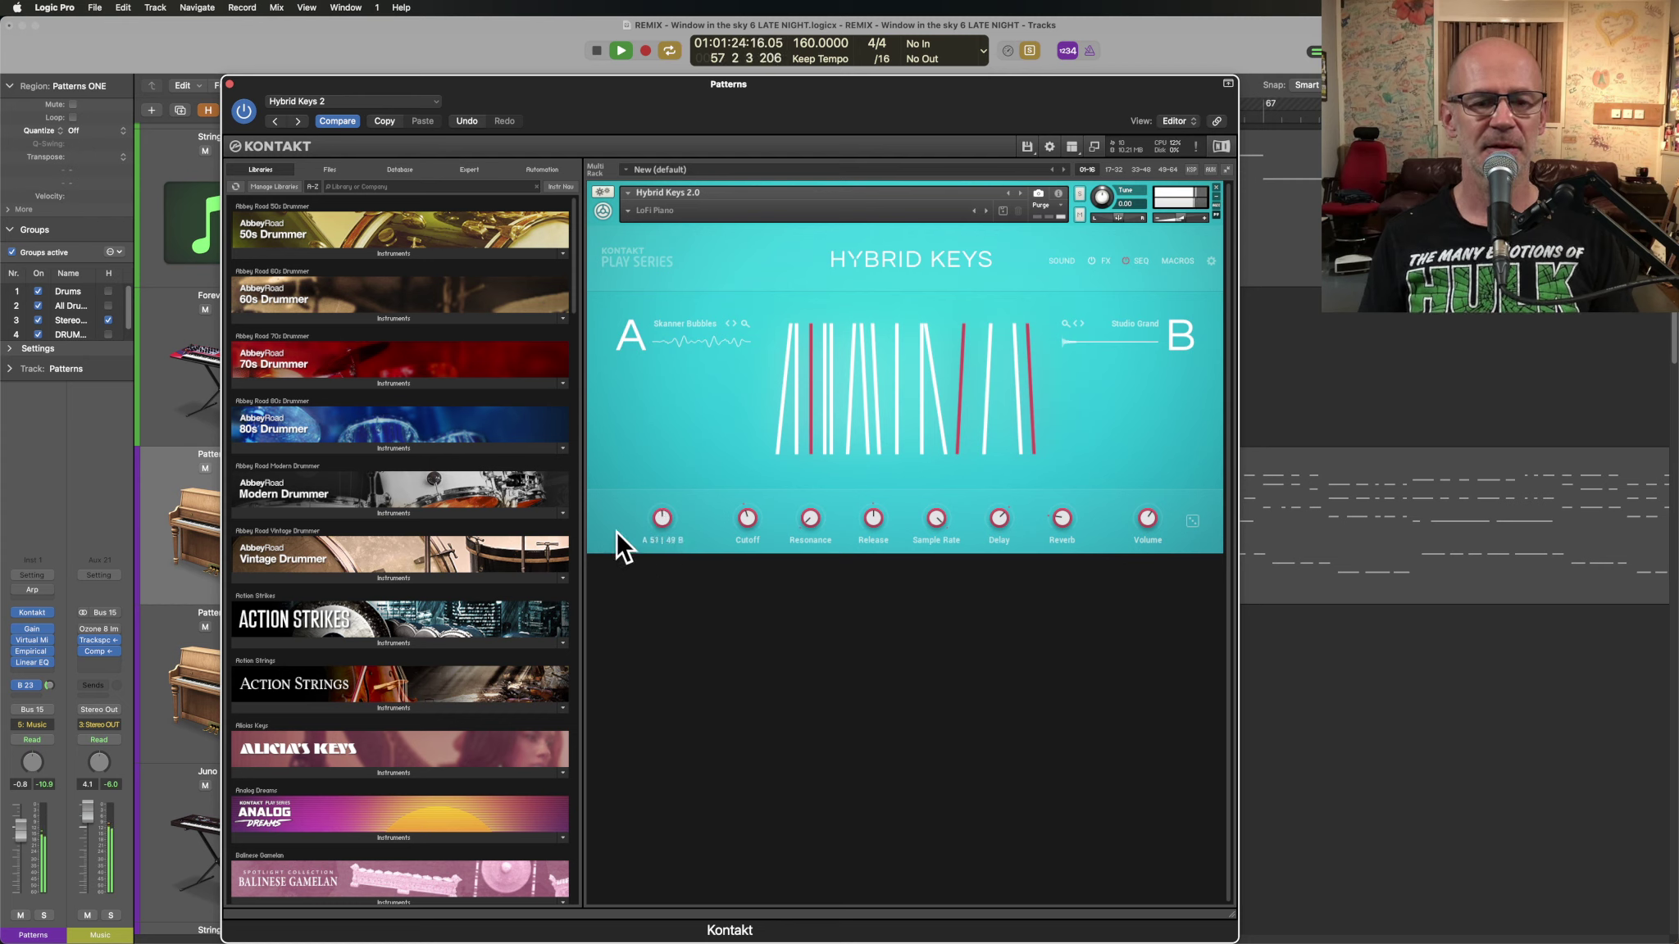
left_click(229, 83)
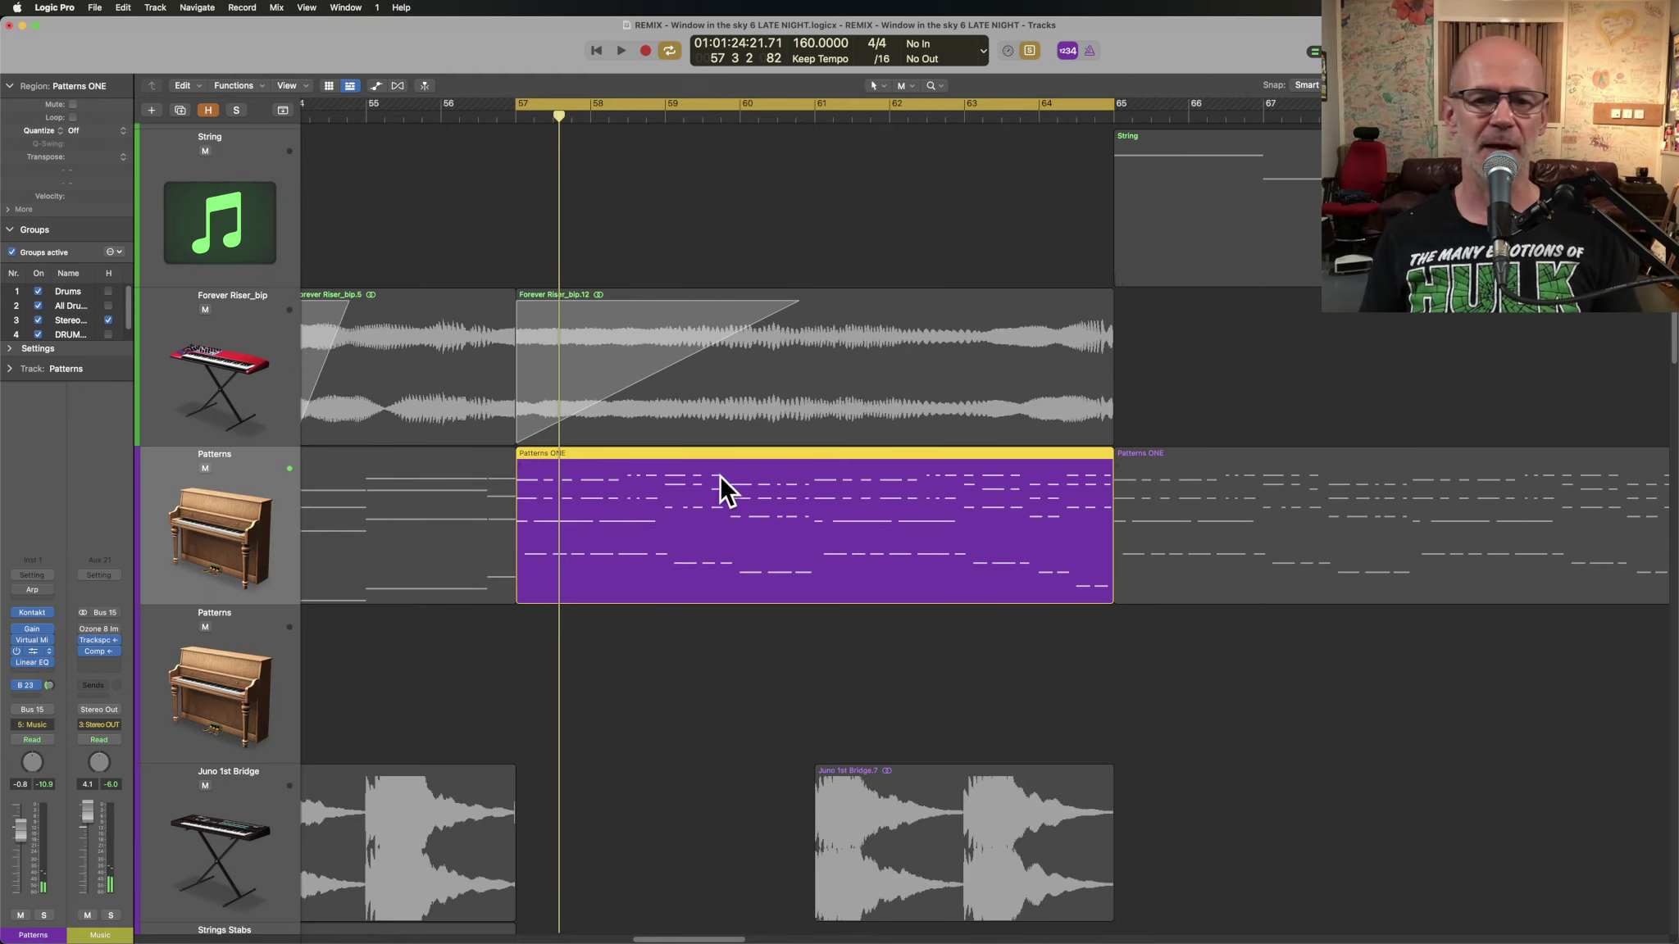
left_click_drag(789, 188, 732, 304)
key("space")
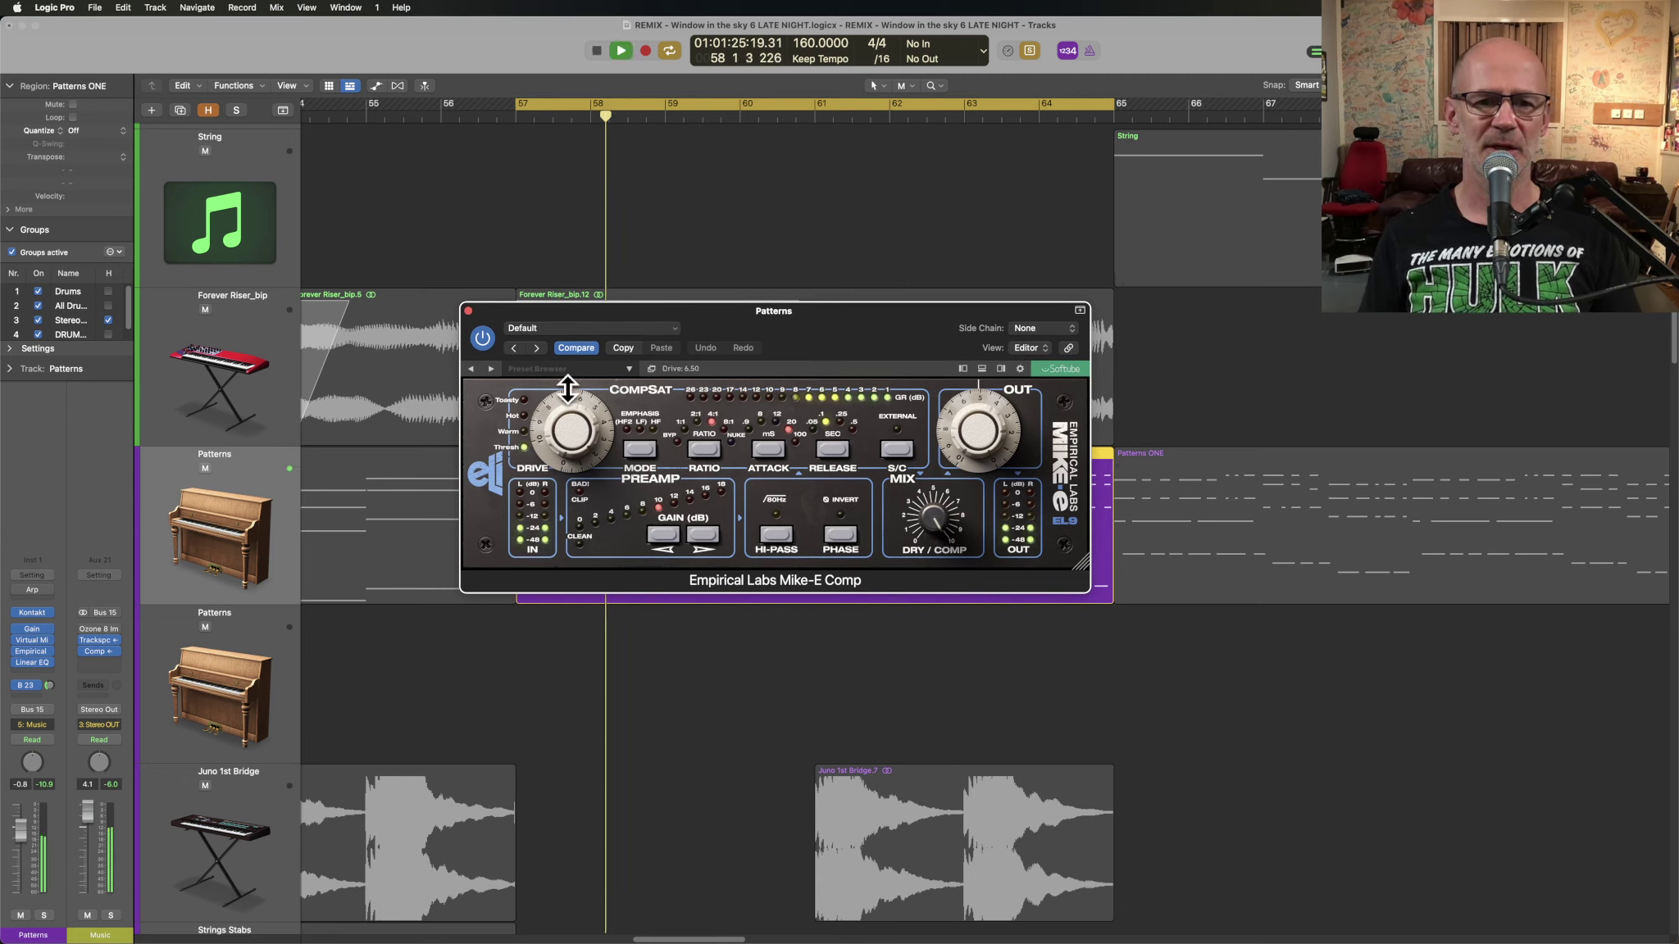
left_click(482, 339)
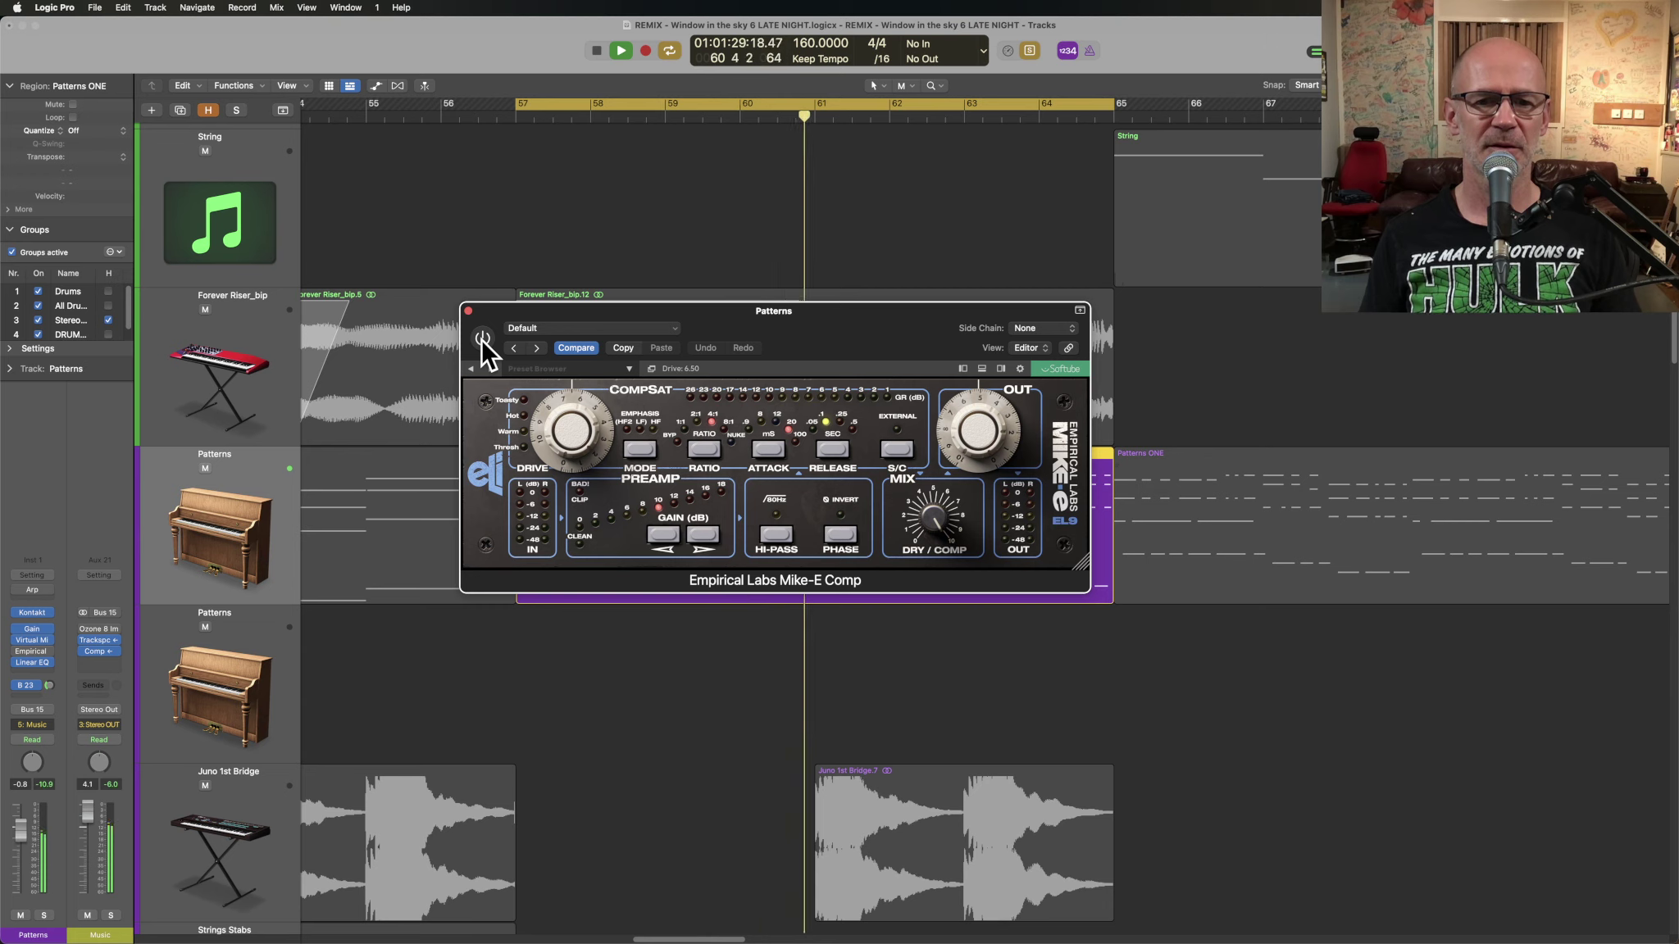
left_click(482, 338)
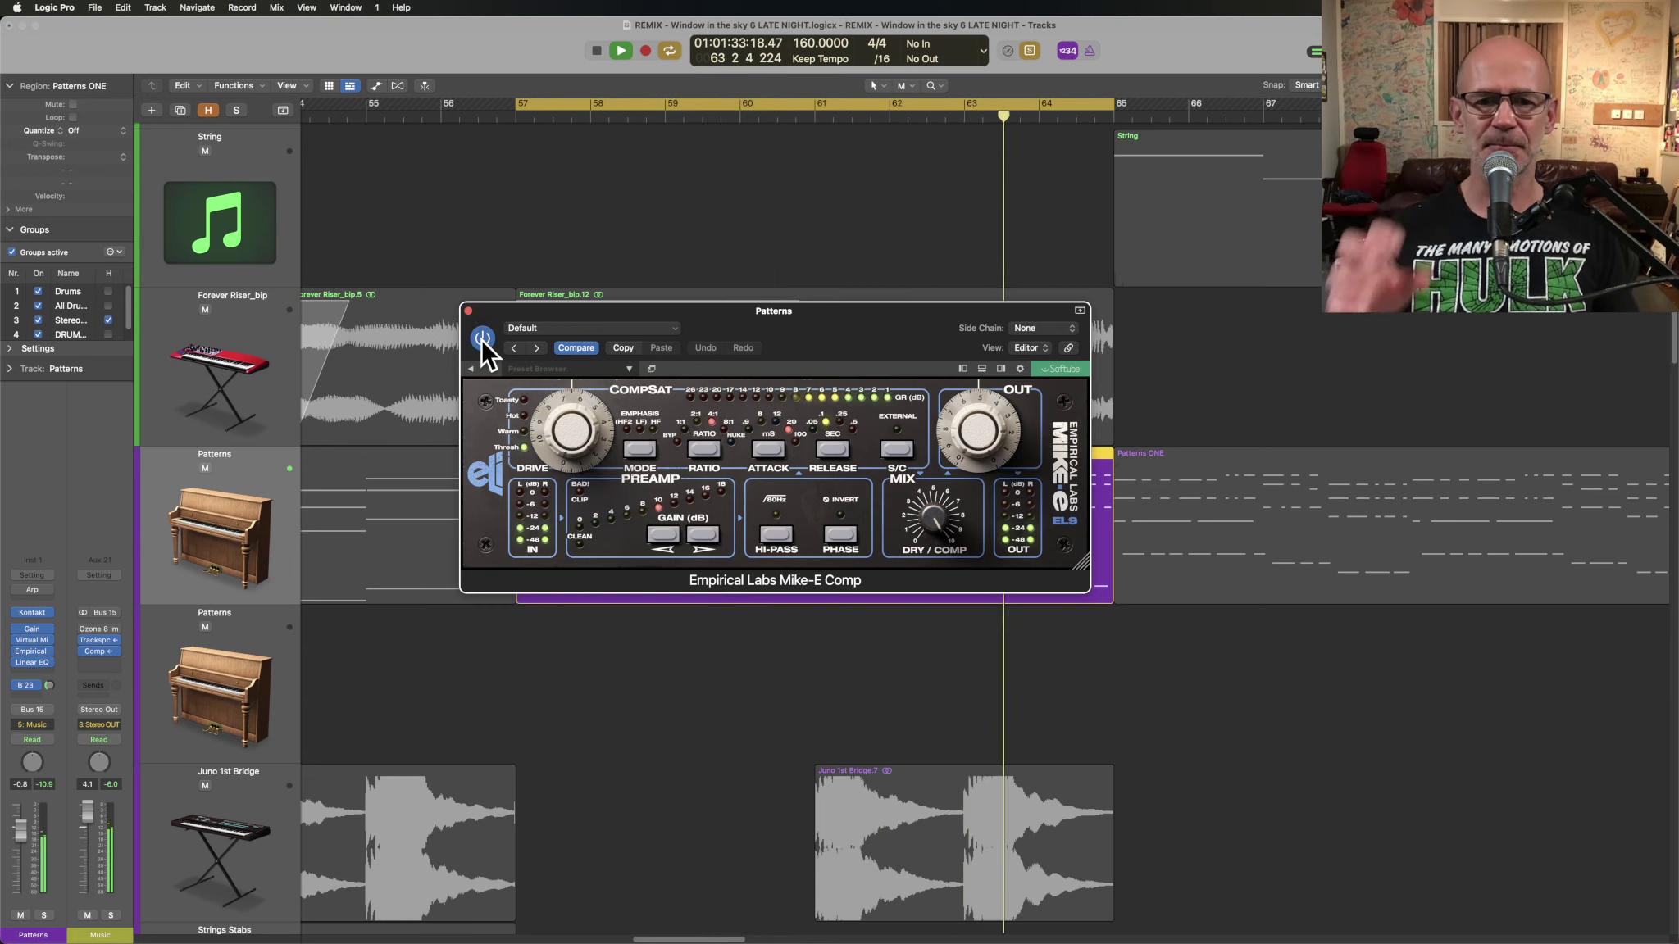
key("space")
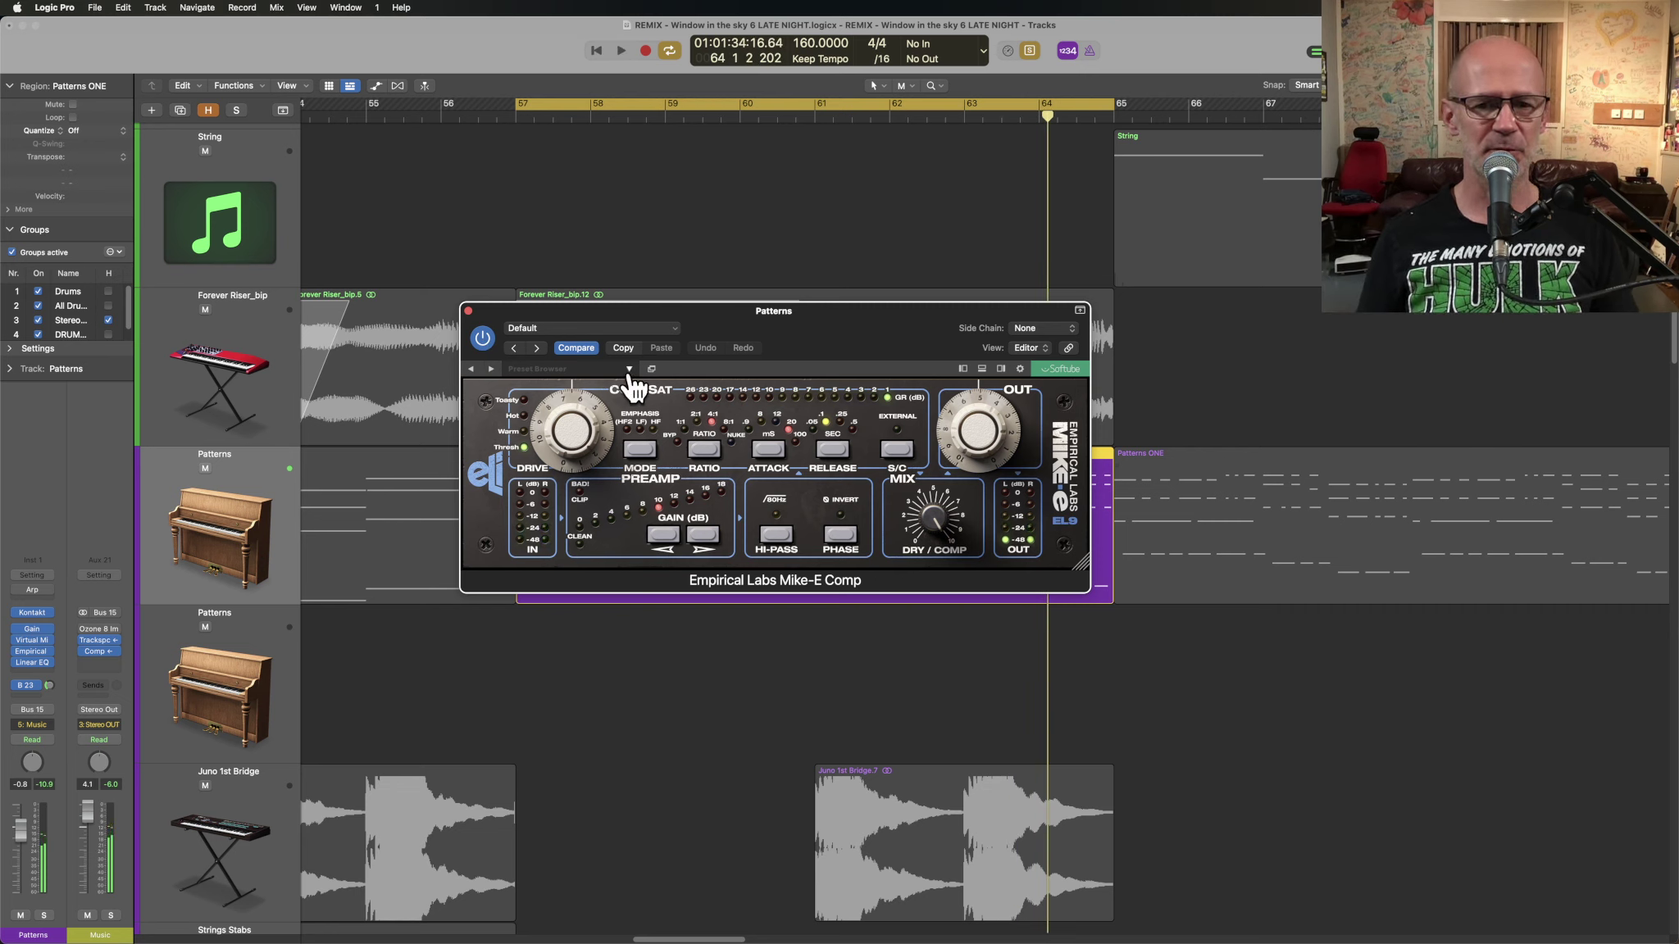
- Close the compressor and play the Forever Riser_bip.12 region from bar 57
left_click(468, 310)
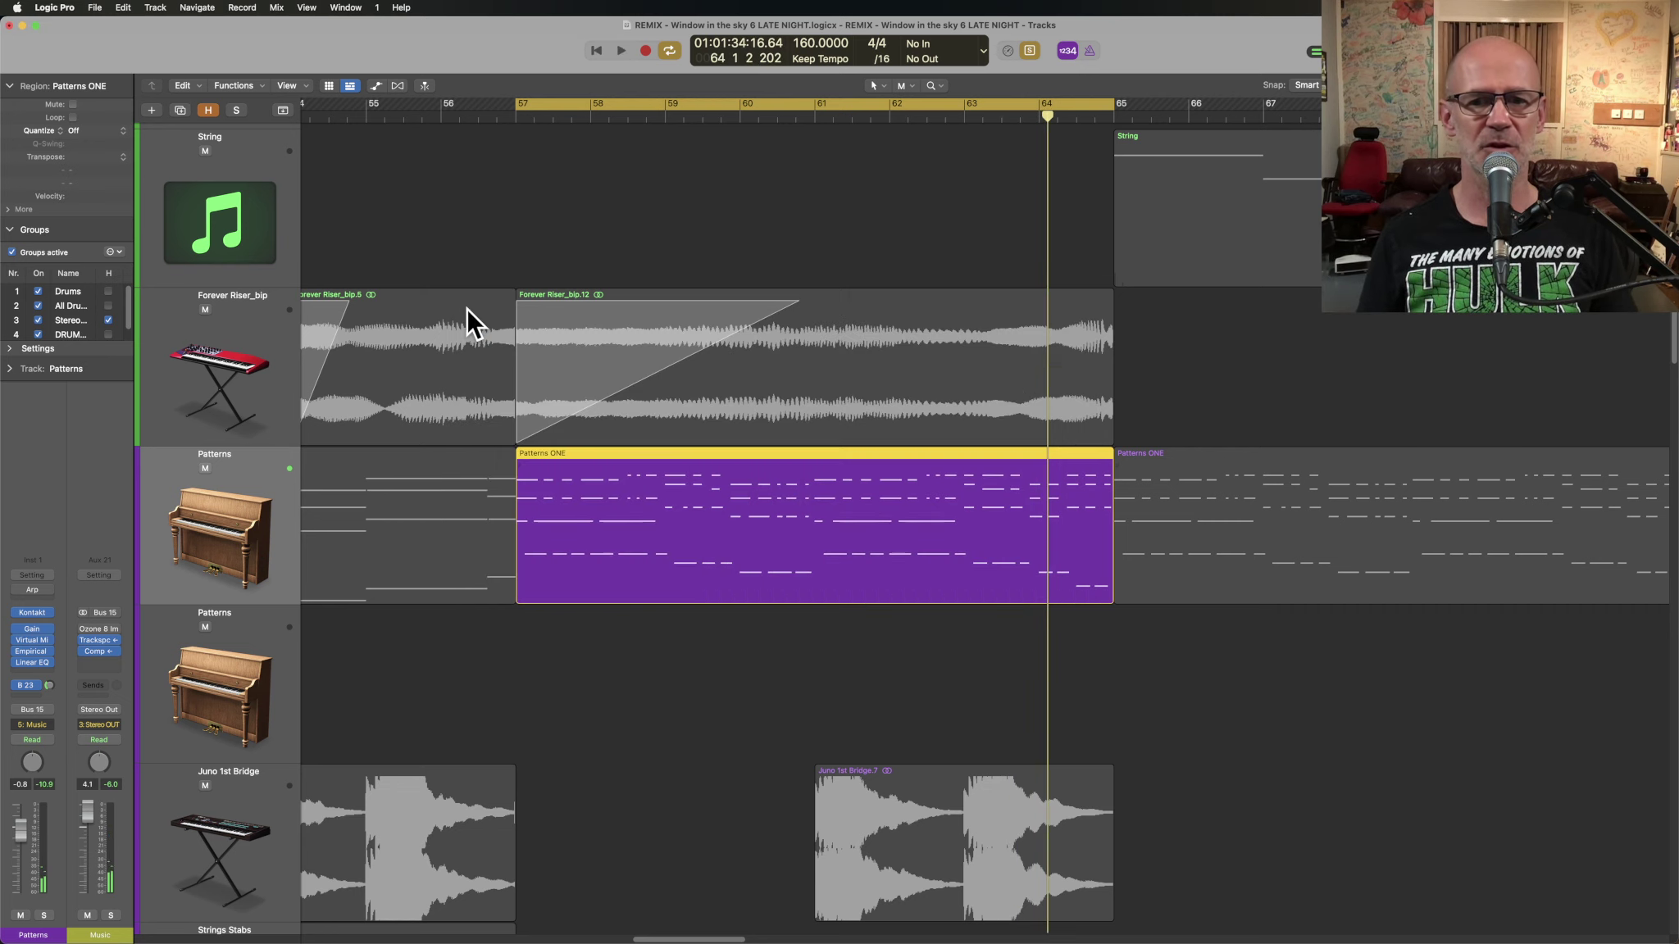
left_click(851, 391)
key("shift+space")
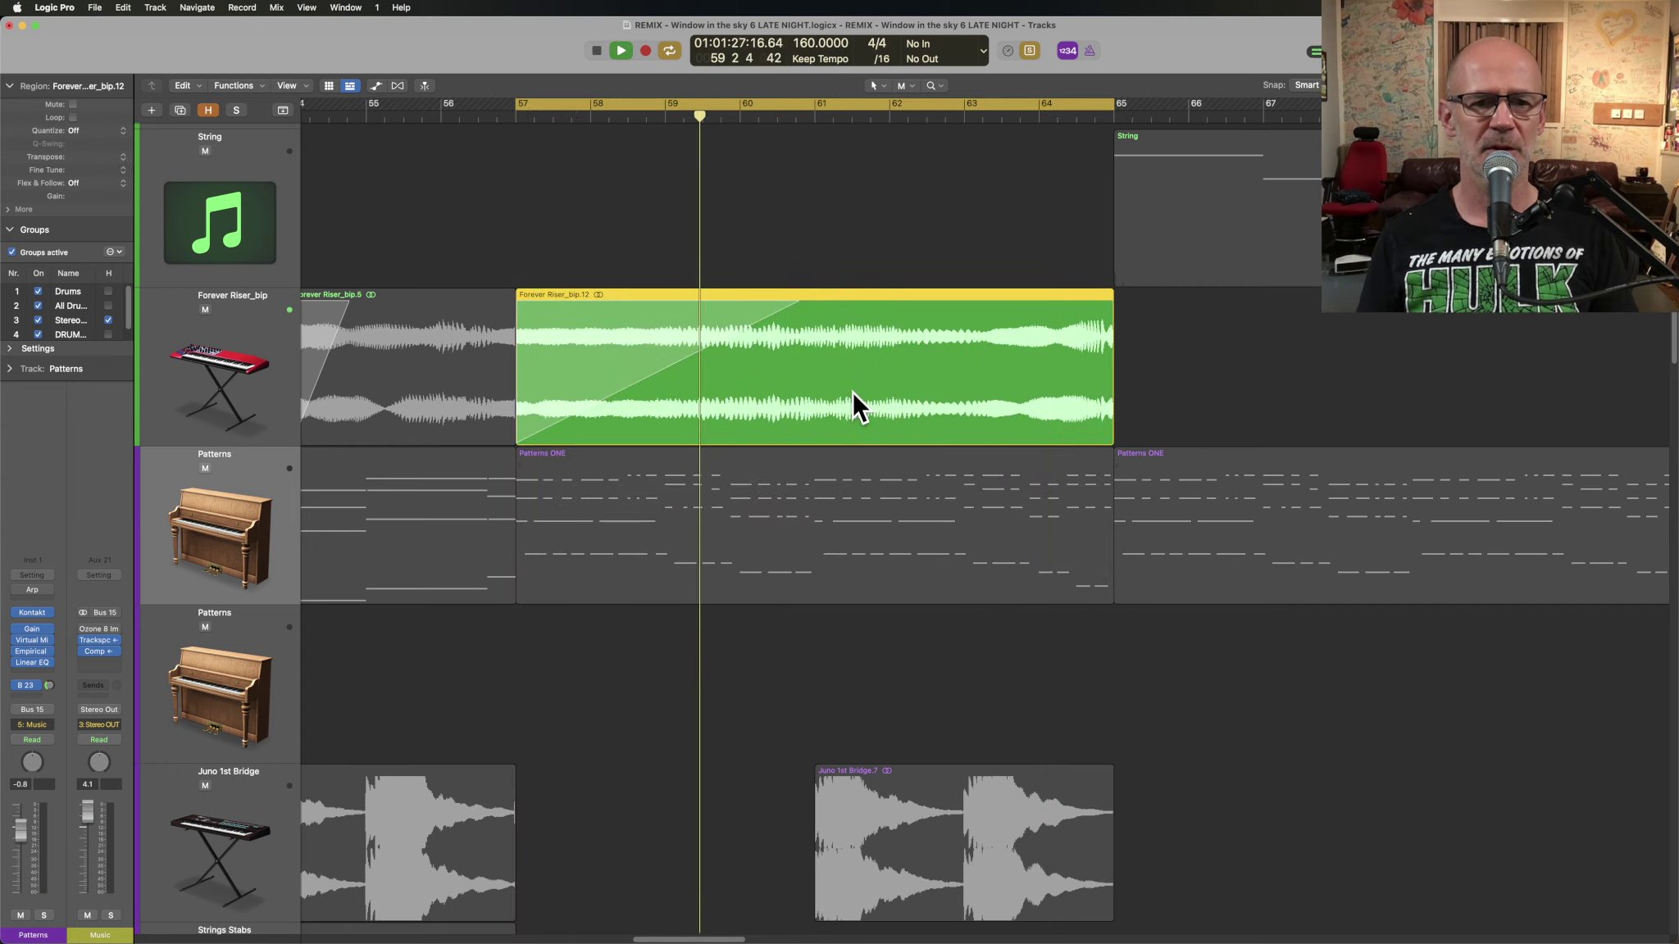
key("space")
- Zoom to fit the whole arrangement and switch the bar 57–65 cycle off during playback
key("super+a")
key("z")
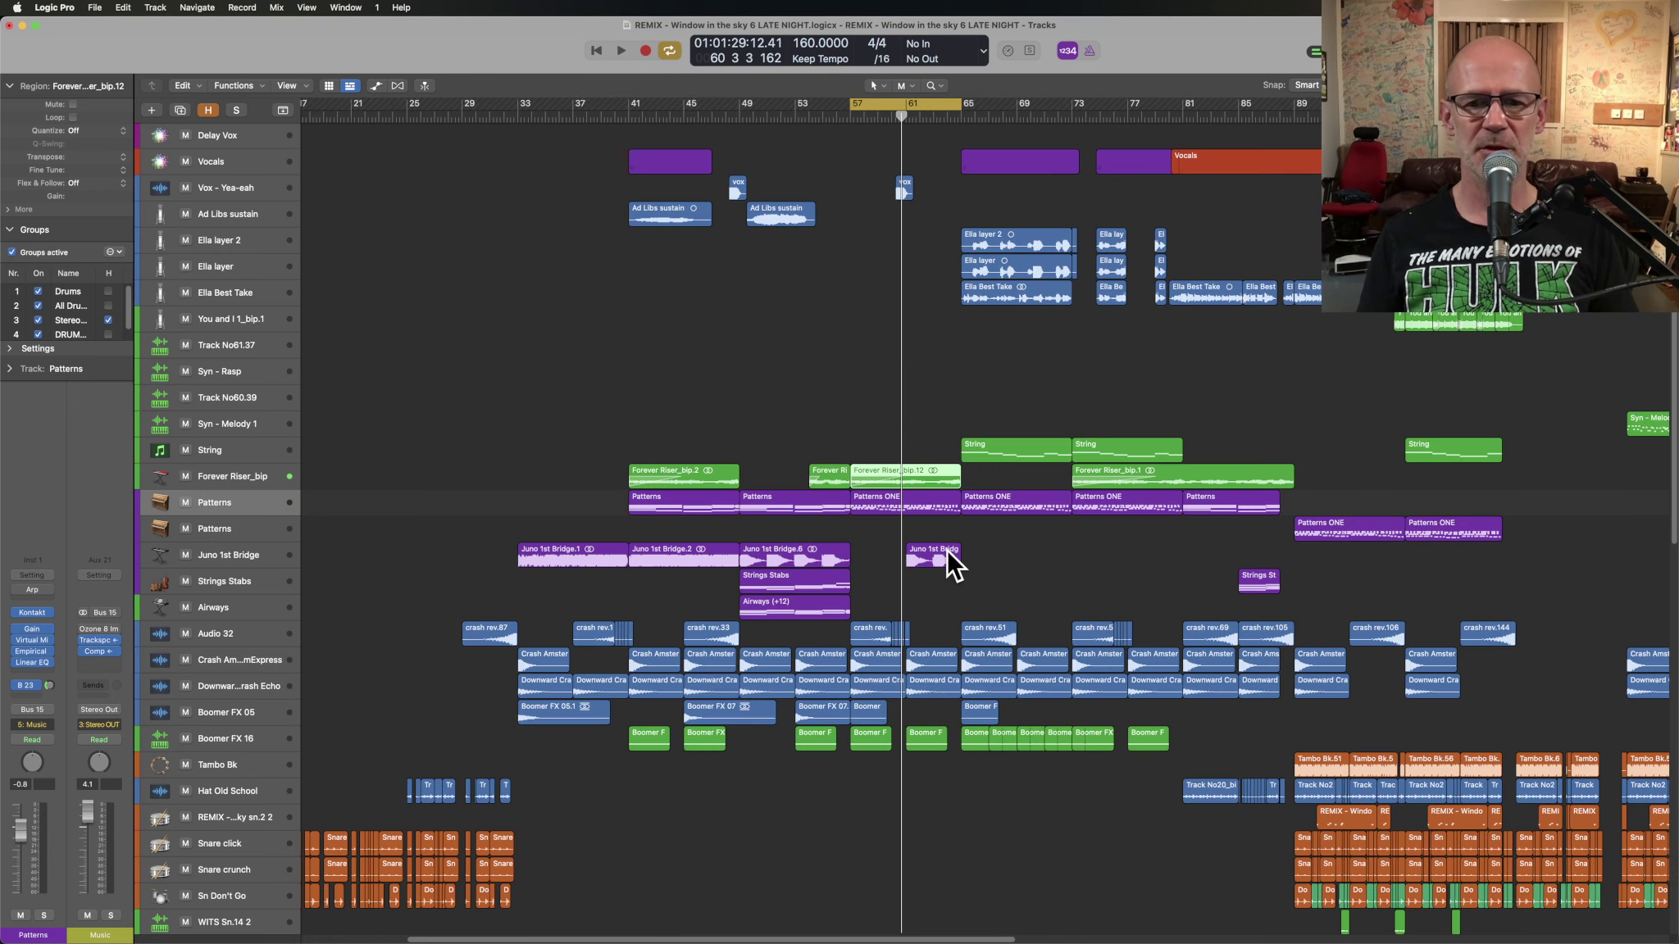
left_click(940, 555)
key("space")
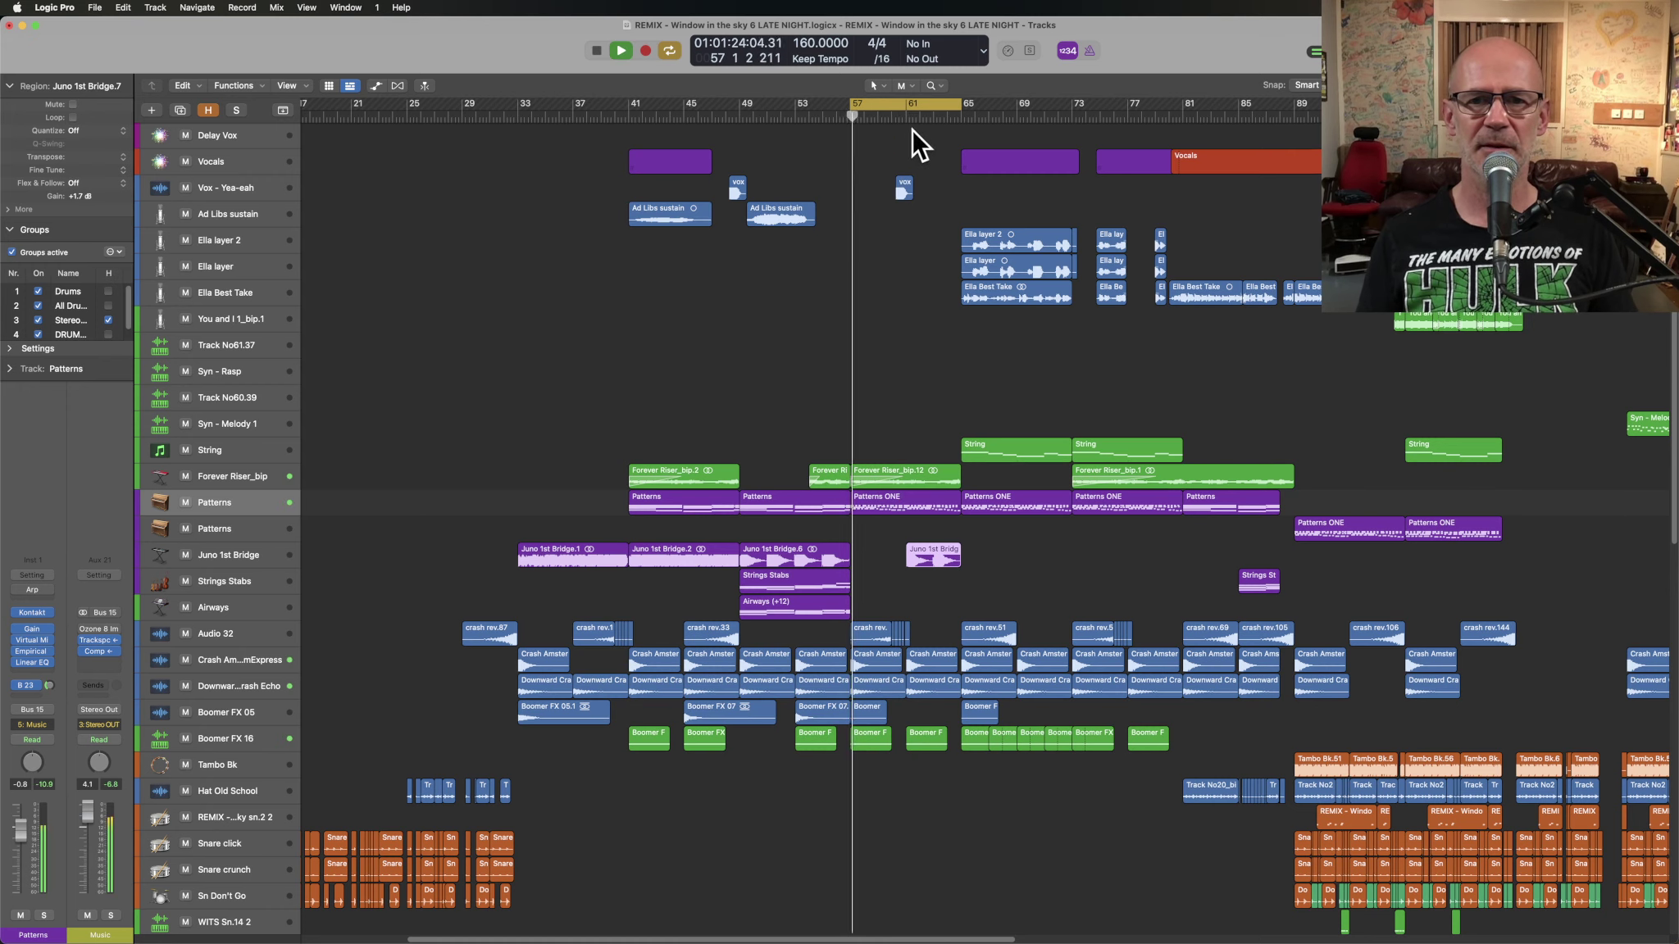
left_click(902, 103)
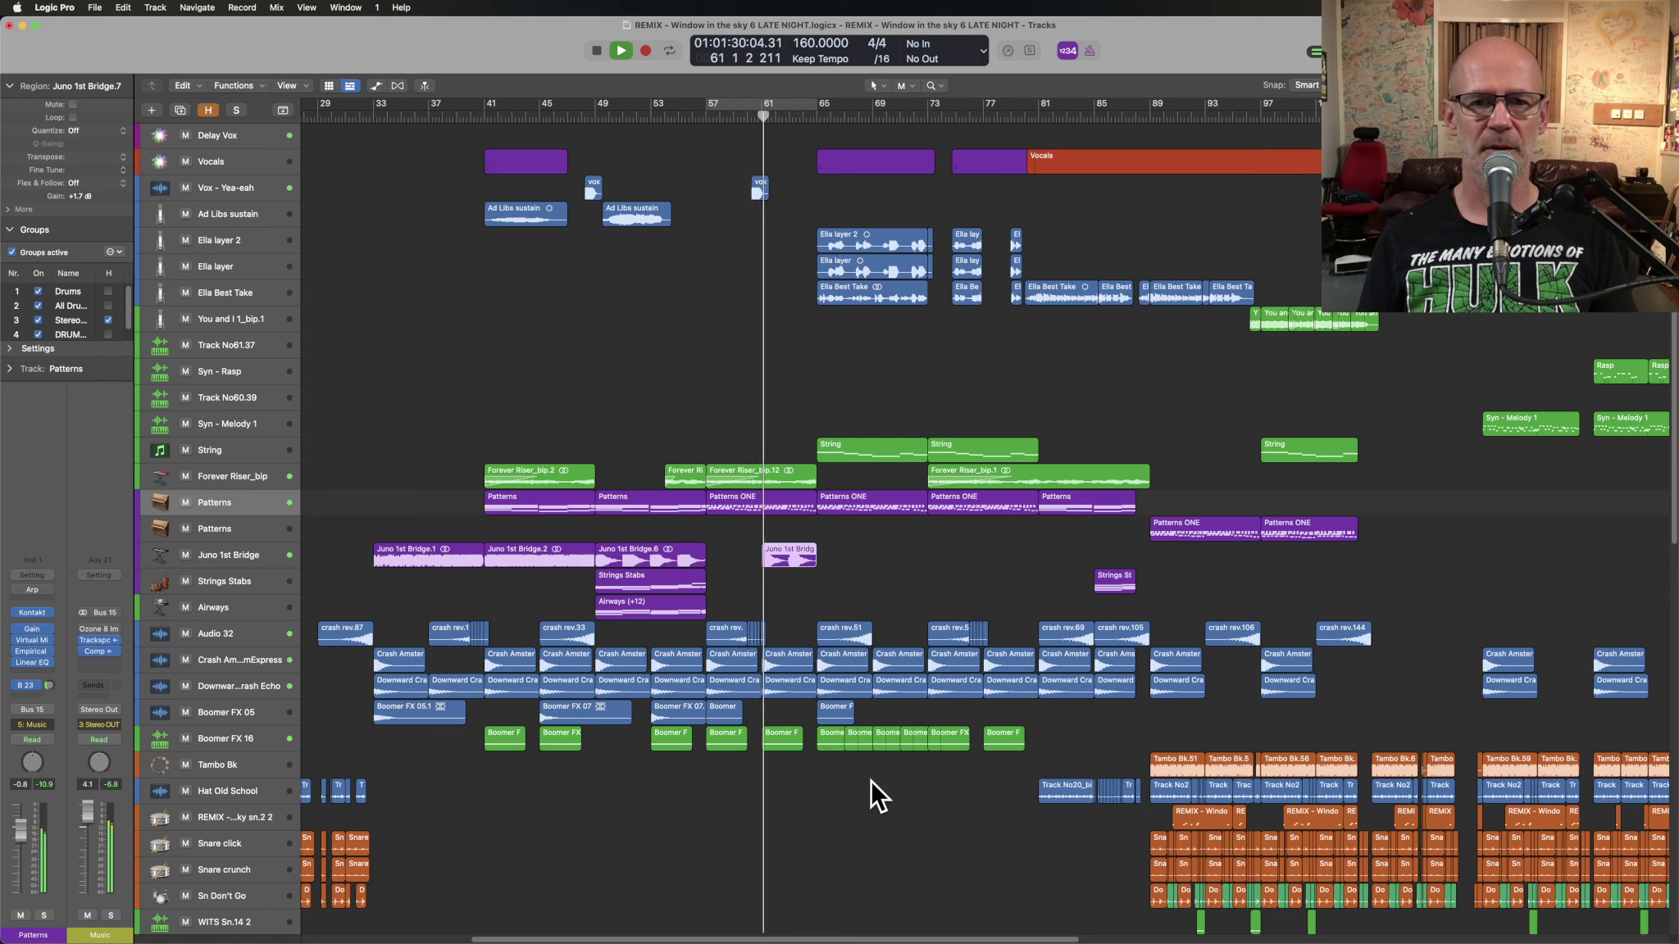
left_click(758, 185)
- Zoom in on bars 61–80 and solo the Ella Best Take region, playing from bar 65
left_click_drag(1130, 842, 755, 77)
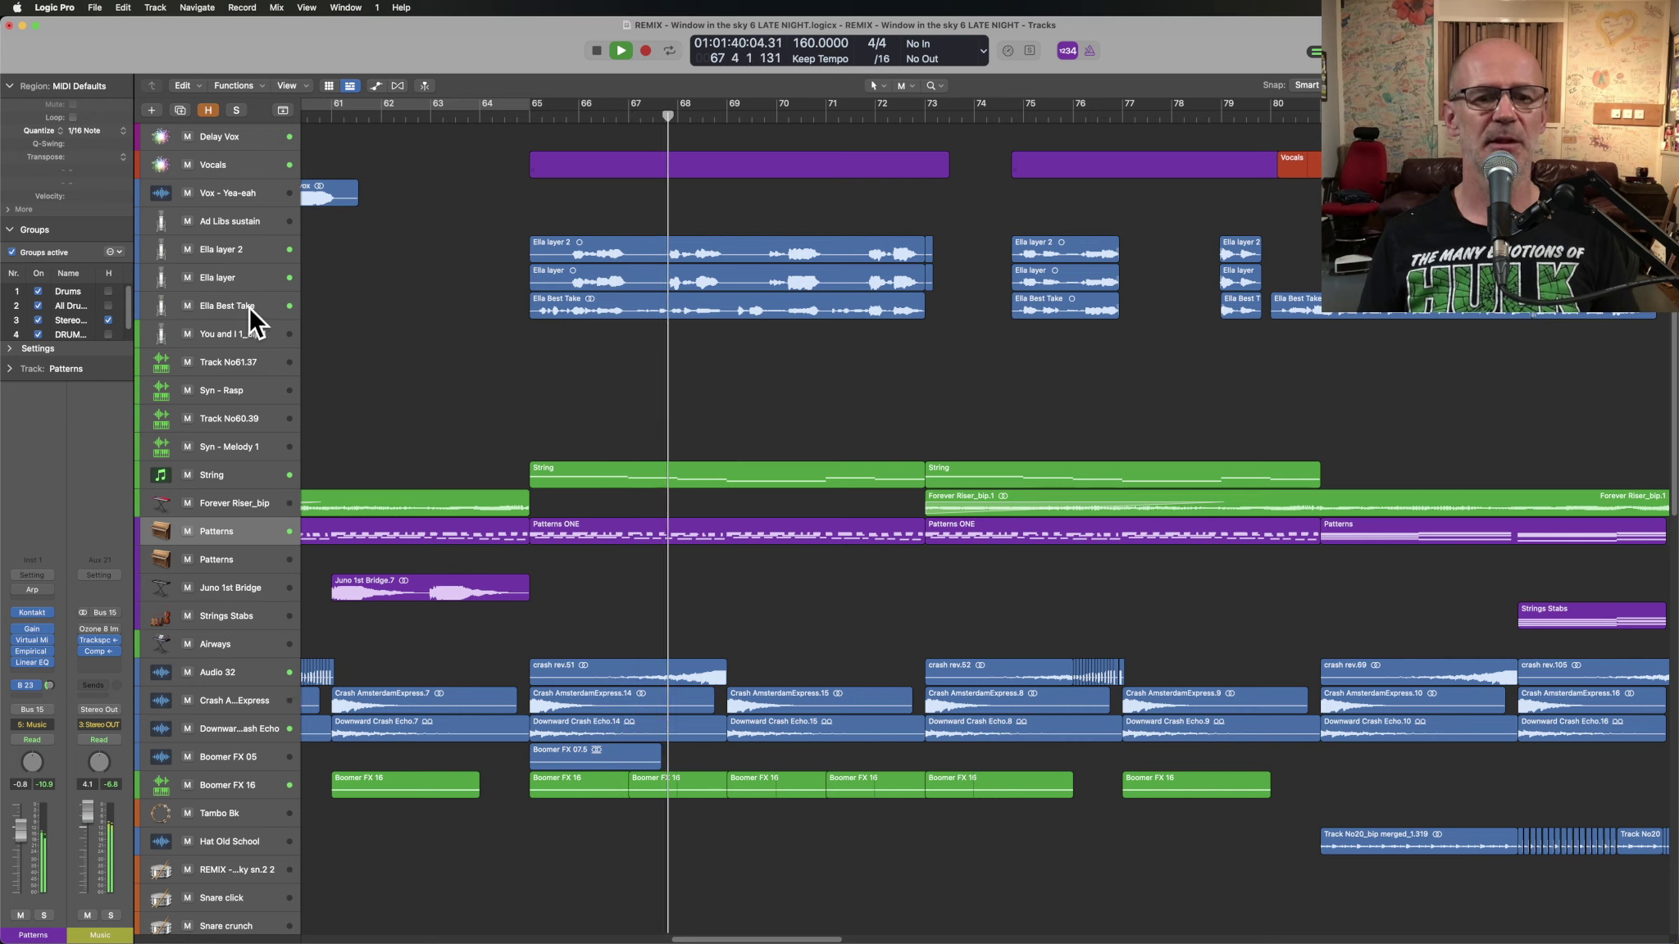
key("space")
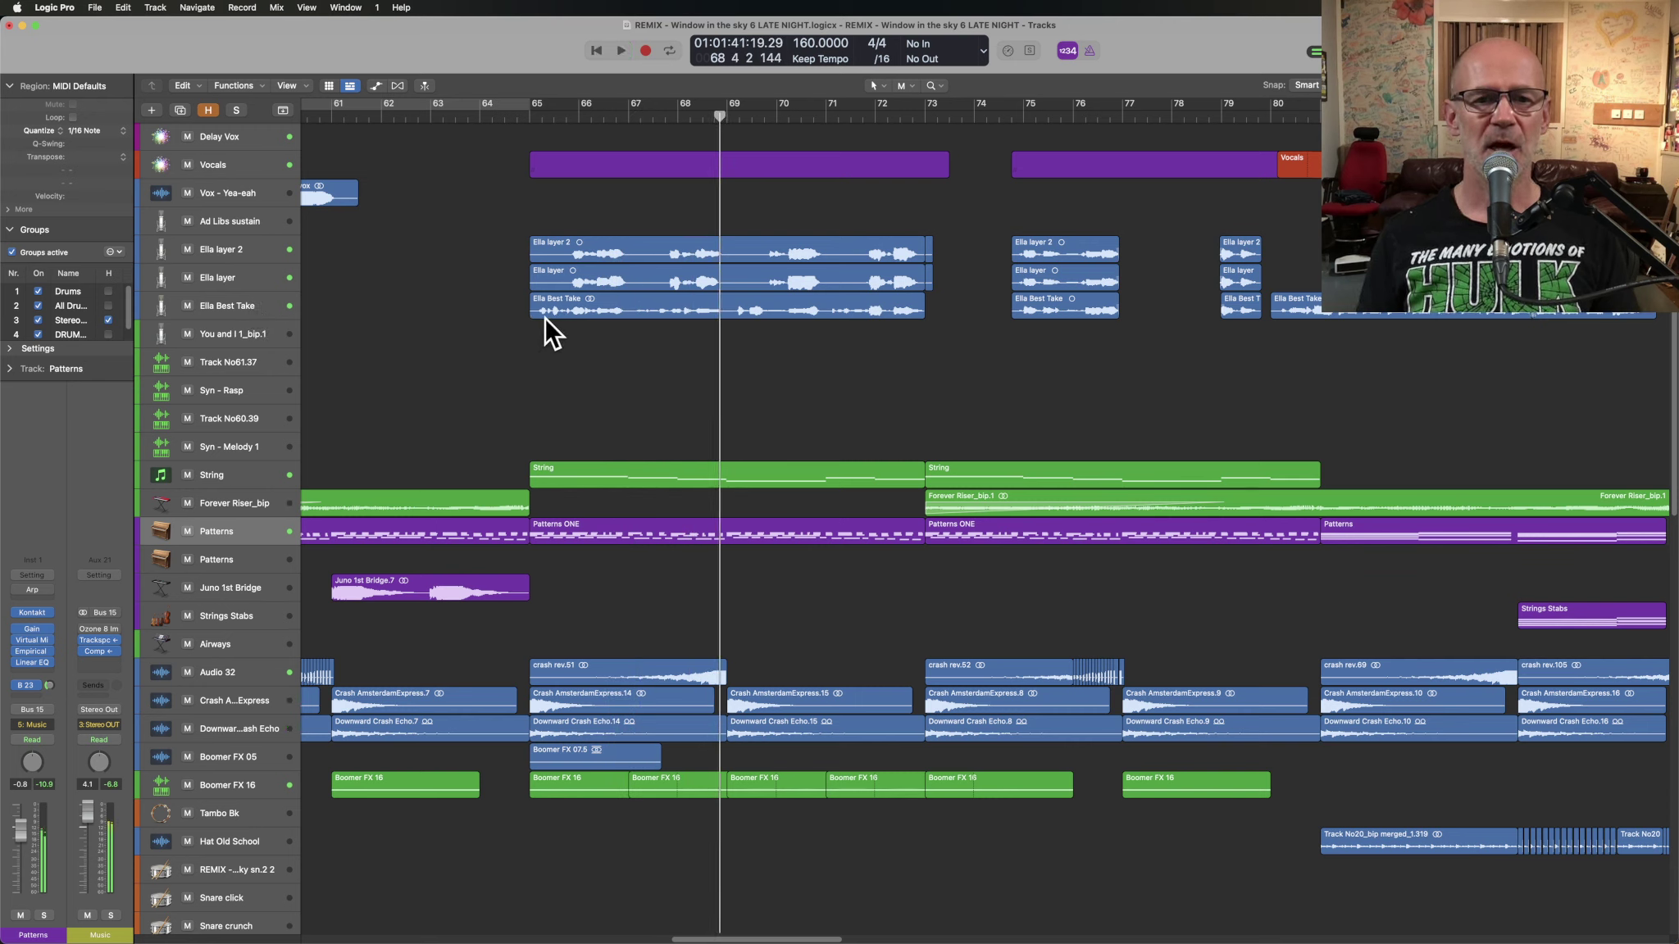
left_click(556, 310)
key("ctrl+s")
key("shift+Return")
left_click(251, 306)
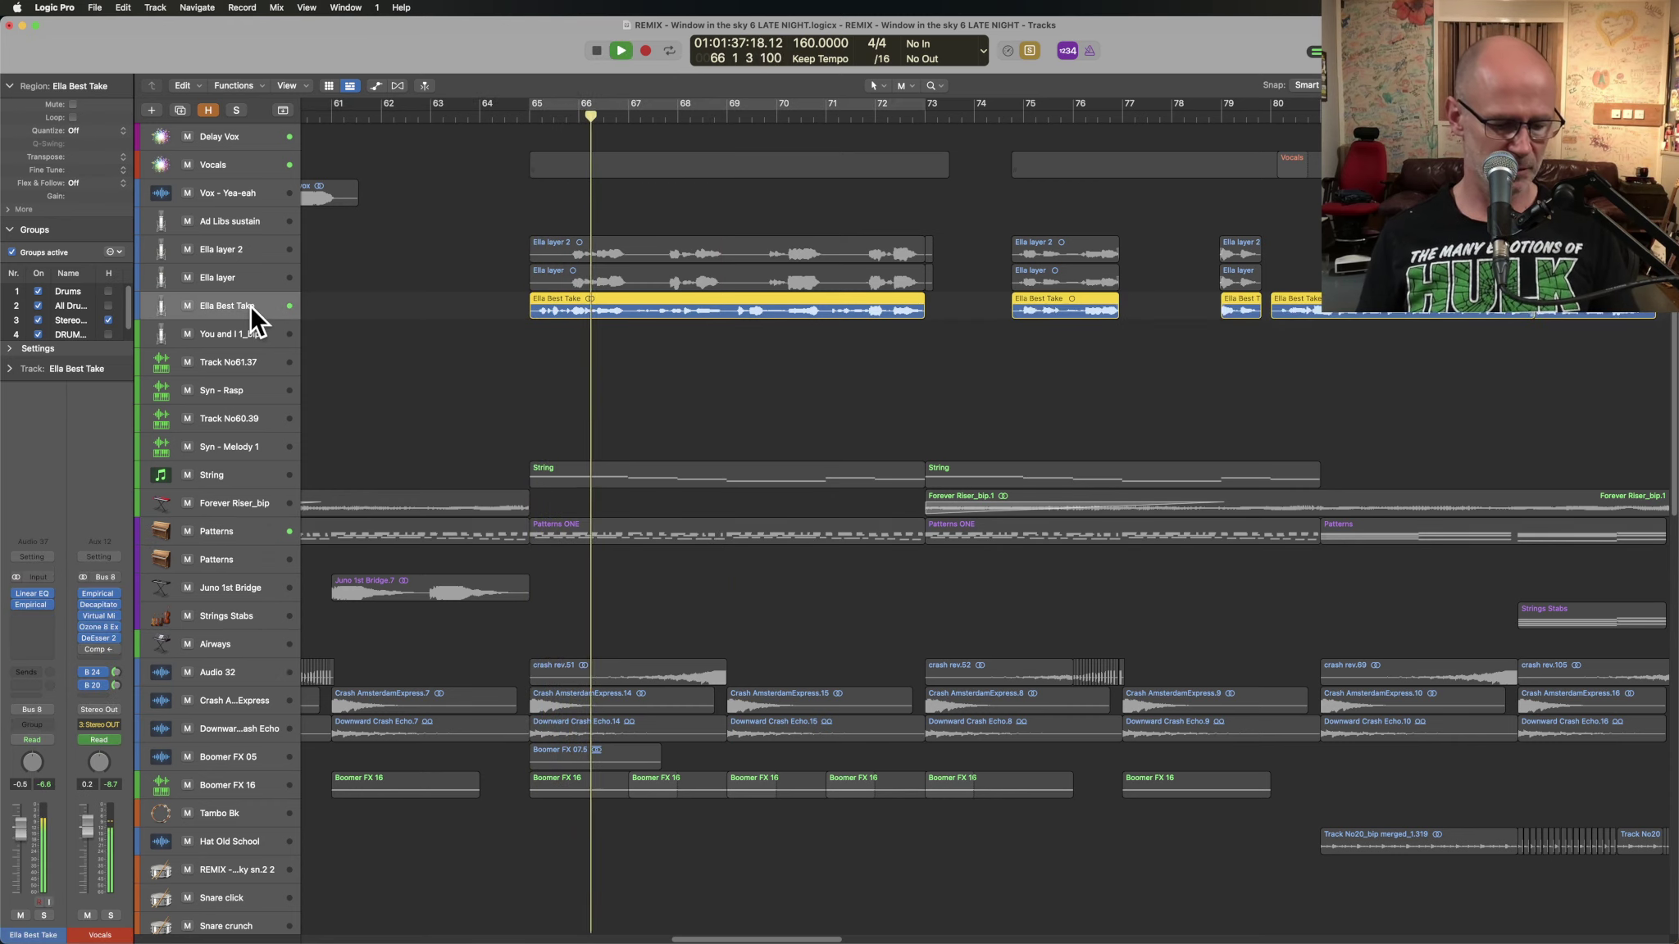
- Open the Mixer and the Delay Vox Compressor, positioning its window over the tracks
key("x")
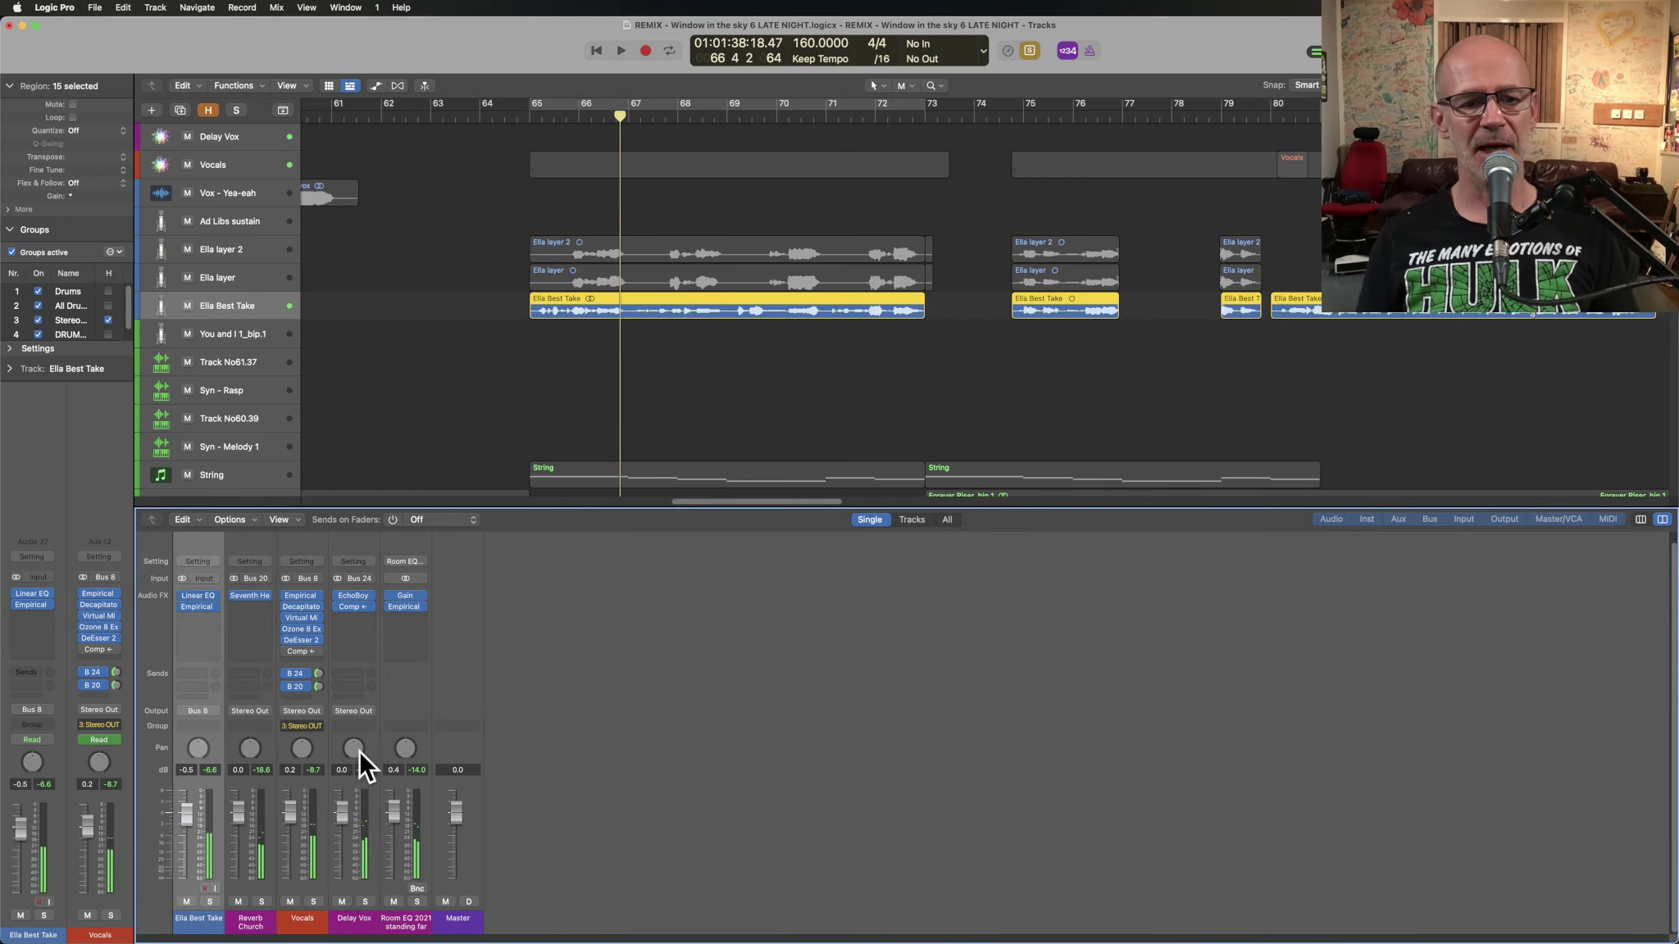
left_click(354, 607)
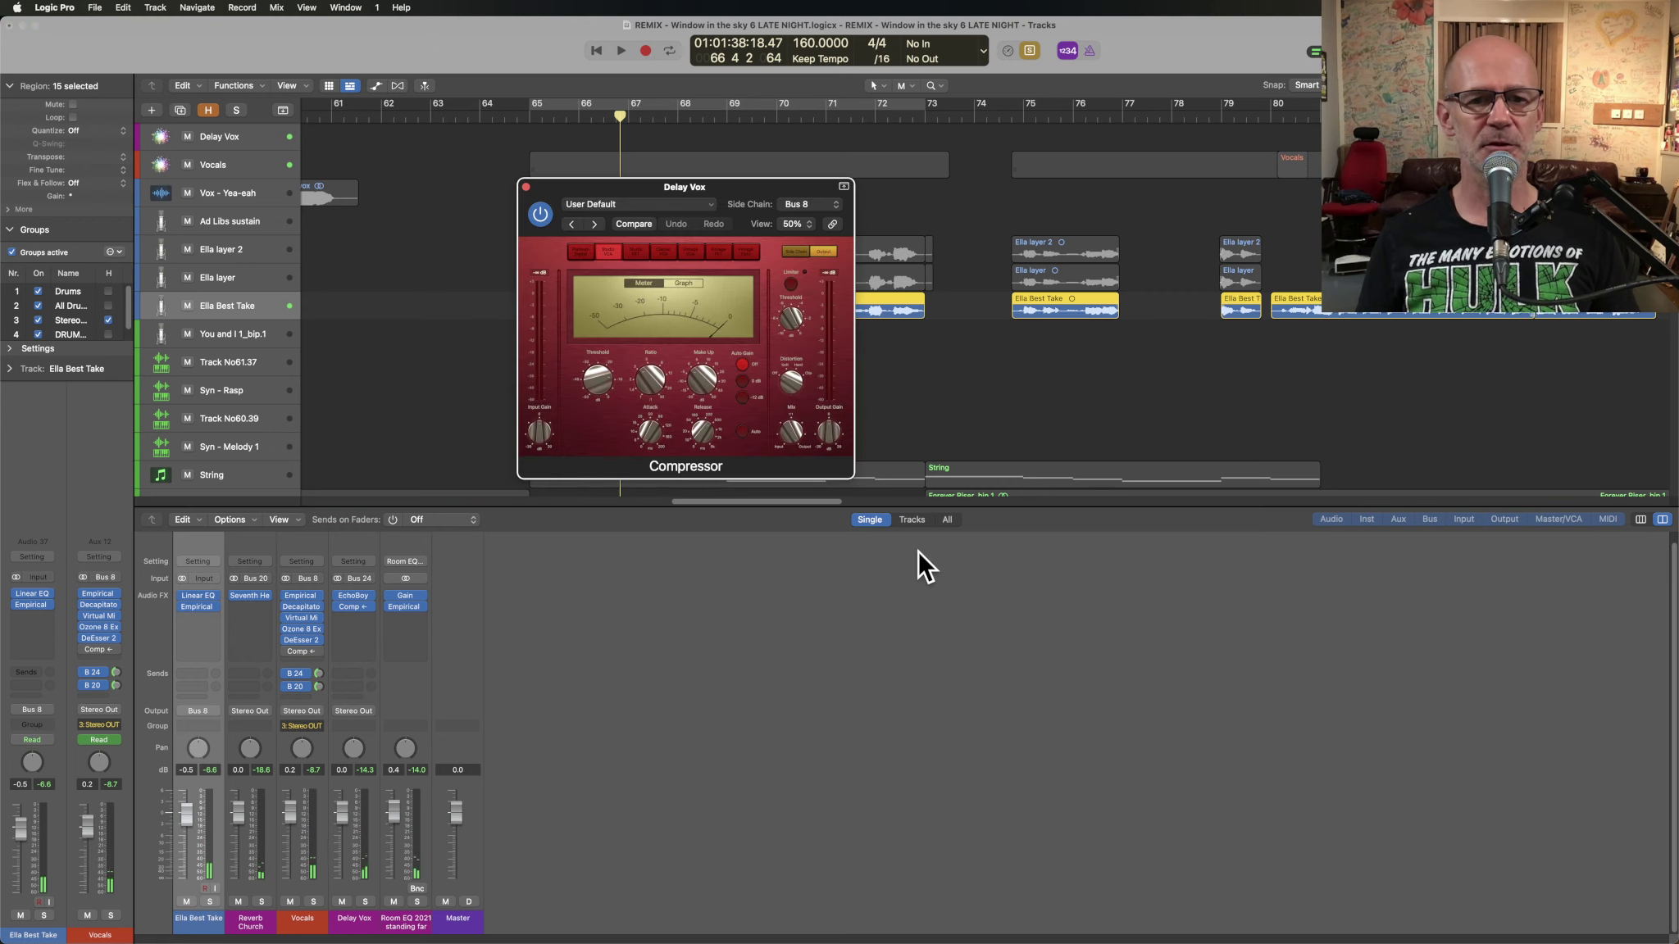
key("space")
left_click_drag(658, 199, 904, 241)
key("space")
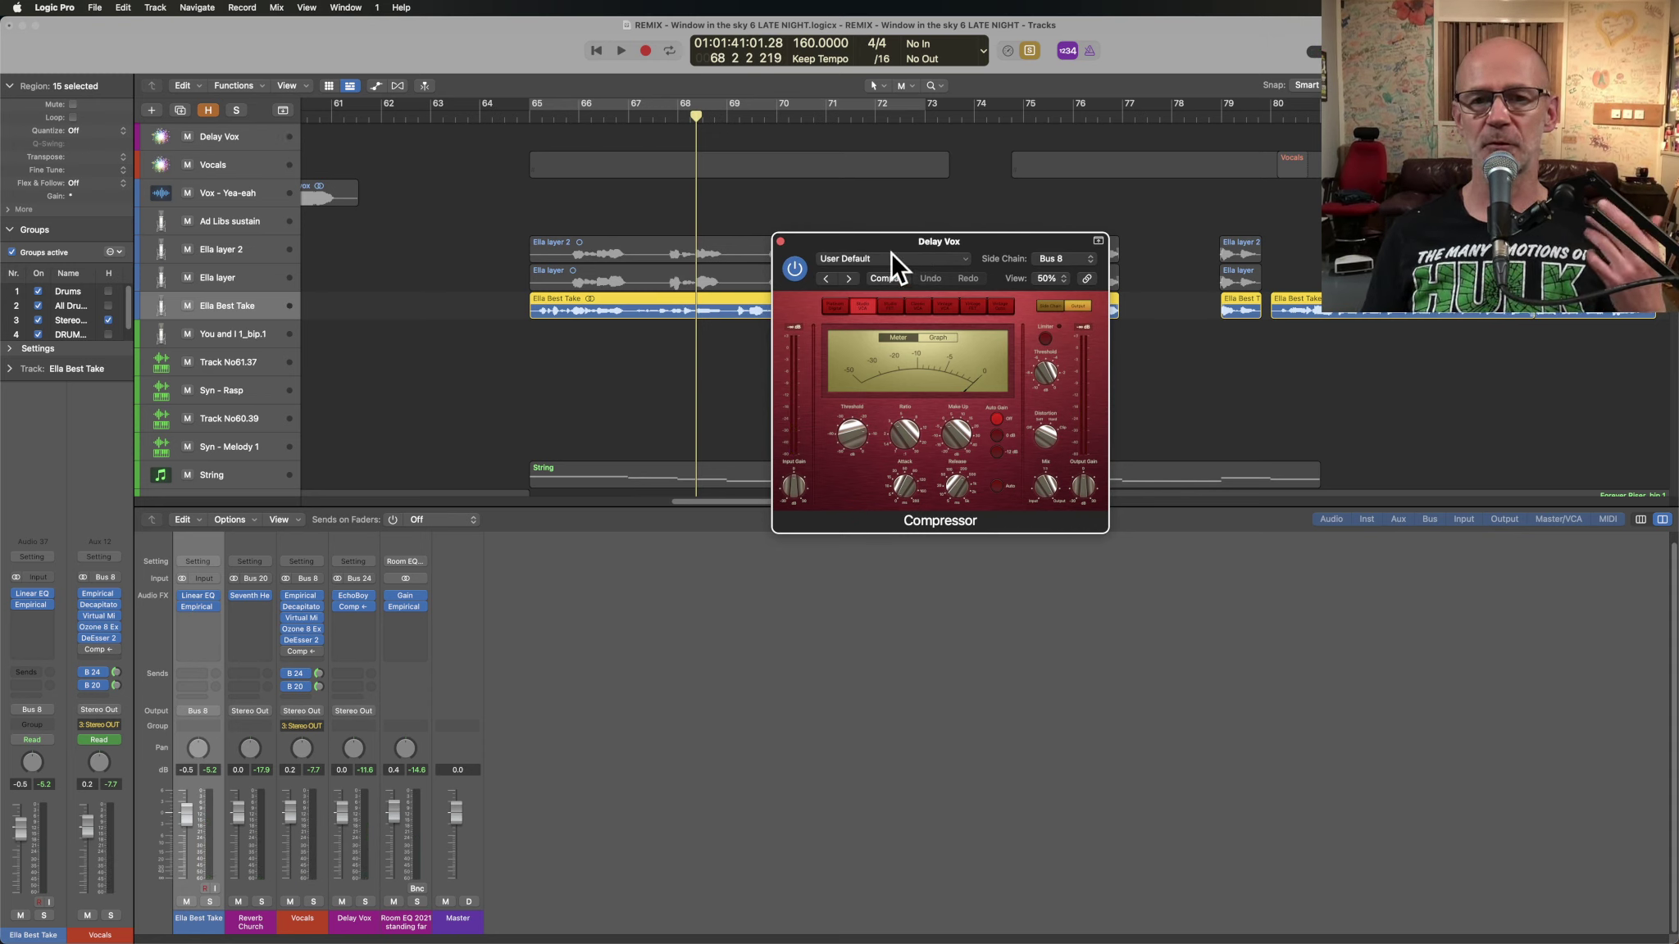
left_click_drag(890, 252, 809, 285)
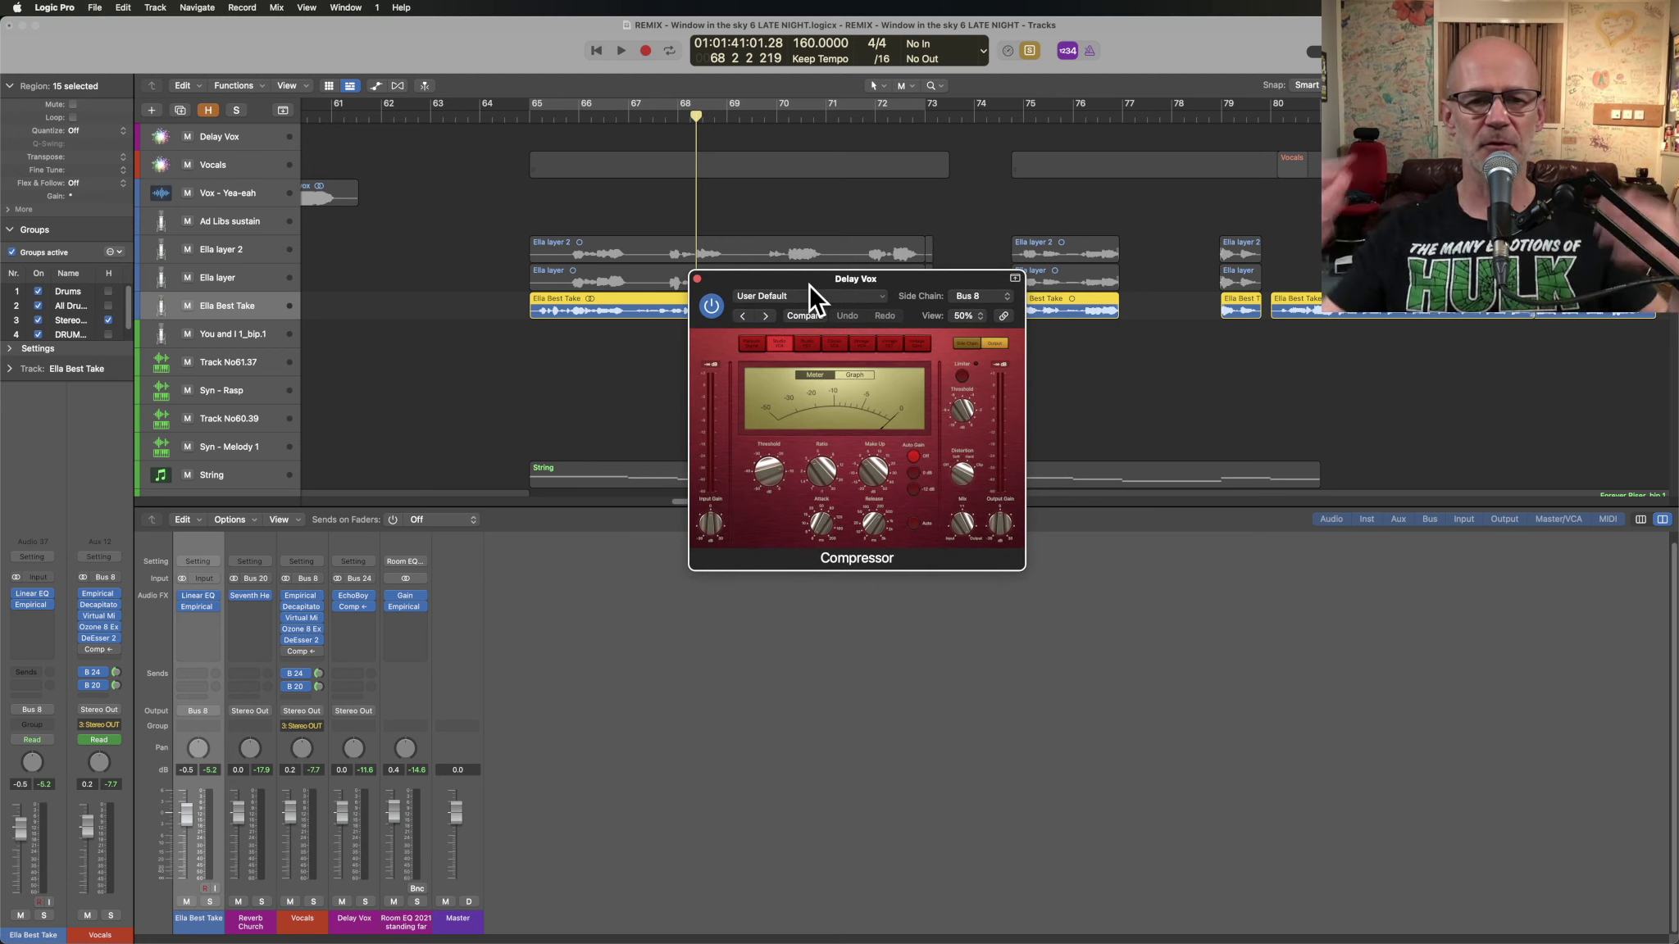
- Loop bars 65–73, A/B the compressor bypass, lower Threshold to -26.0 dB and Compare
key("c")
key("space")
mouse_move(762, 468)
left_click(710, 303)
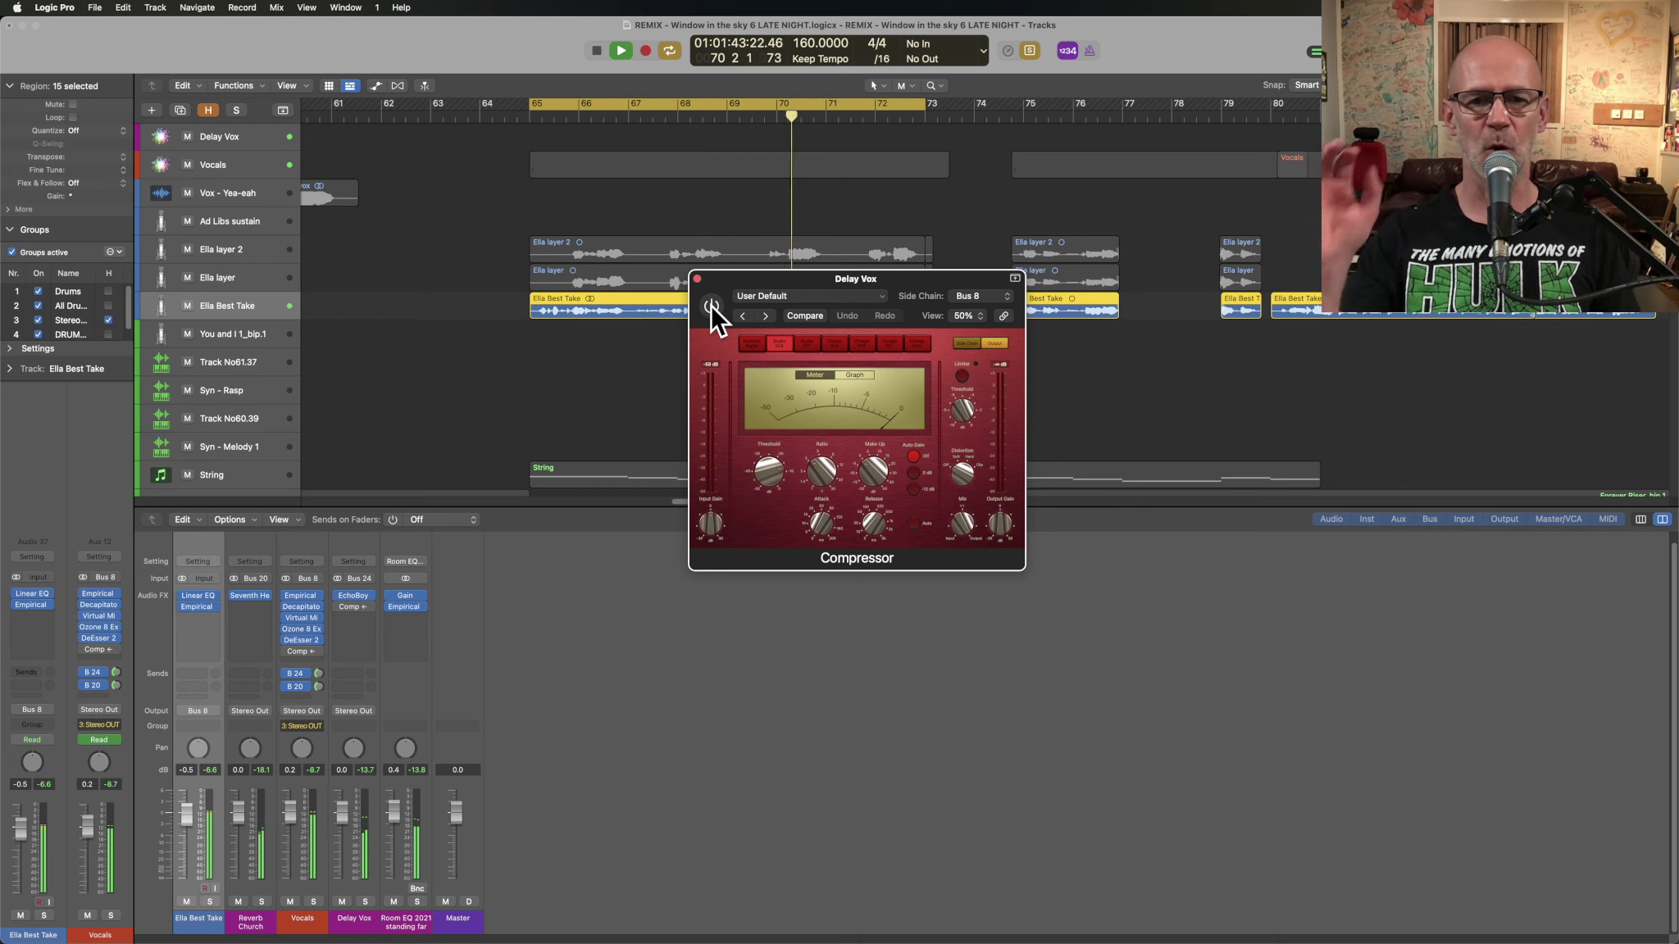
left_click(711, 304)
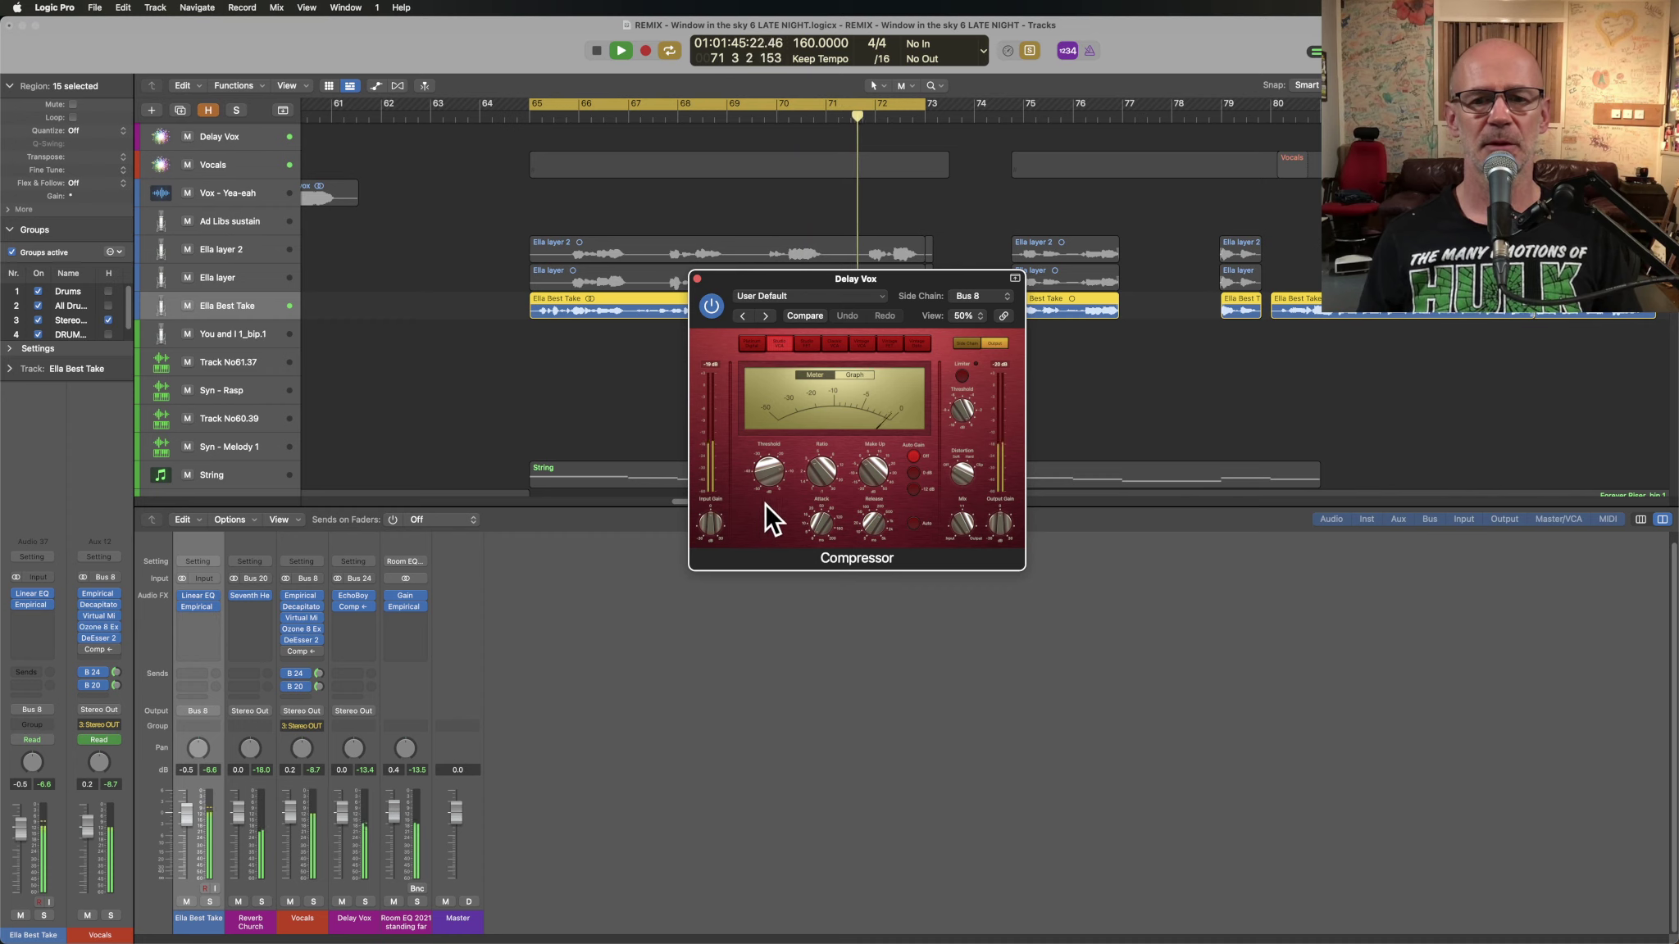
left_click_drag(769, 473, 772, 500)
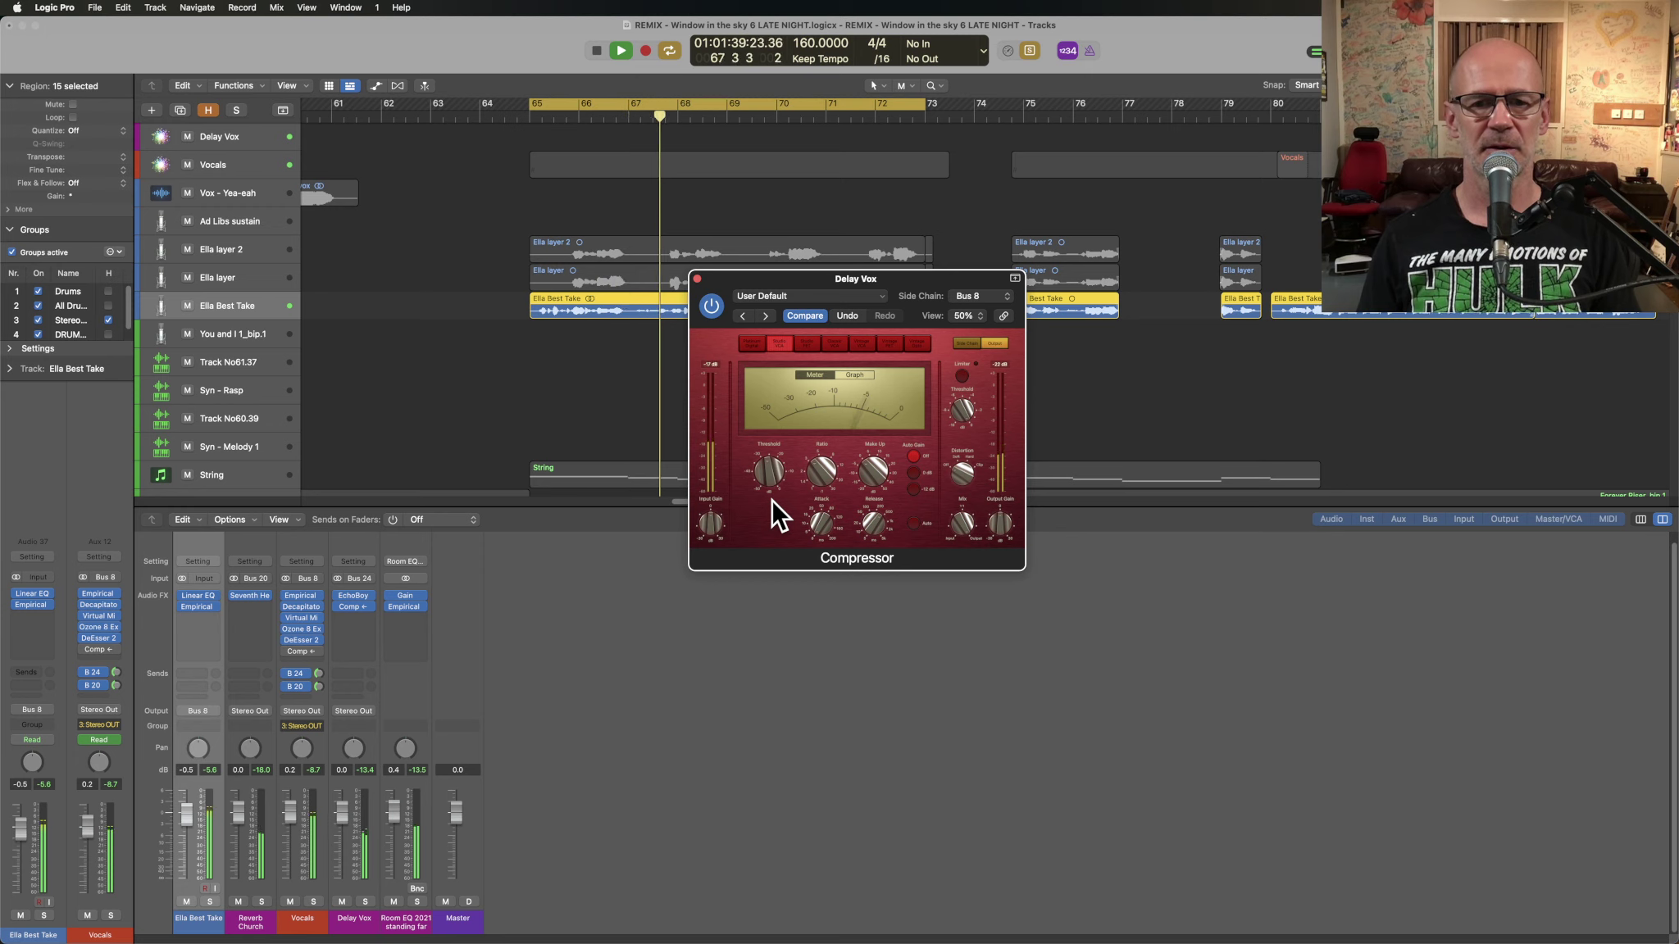
left_click(803, 318)
- Close the compressor and audition the Ella layer and Ella layer 2 regions soloed
key("space")
left_click(697, 279)
left_click(591, 281)
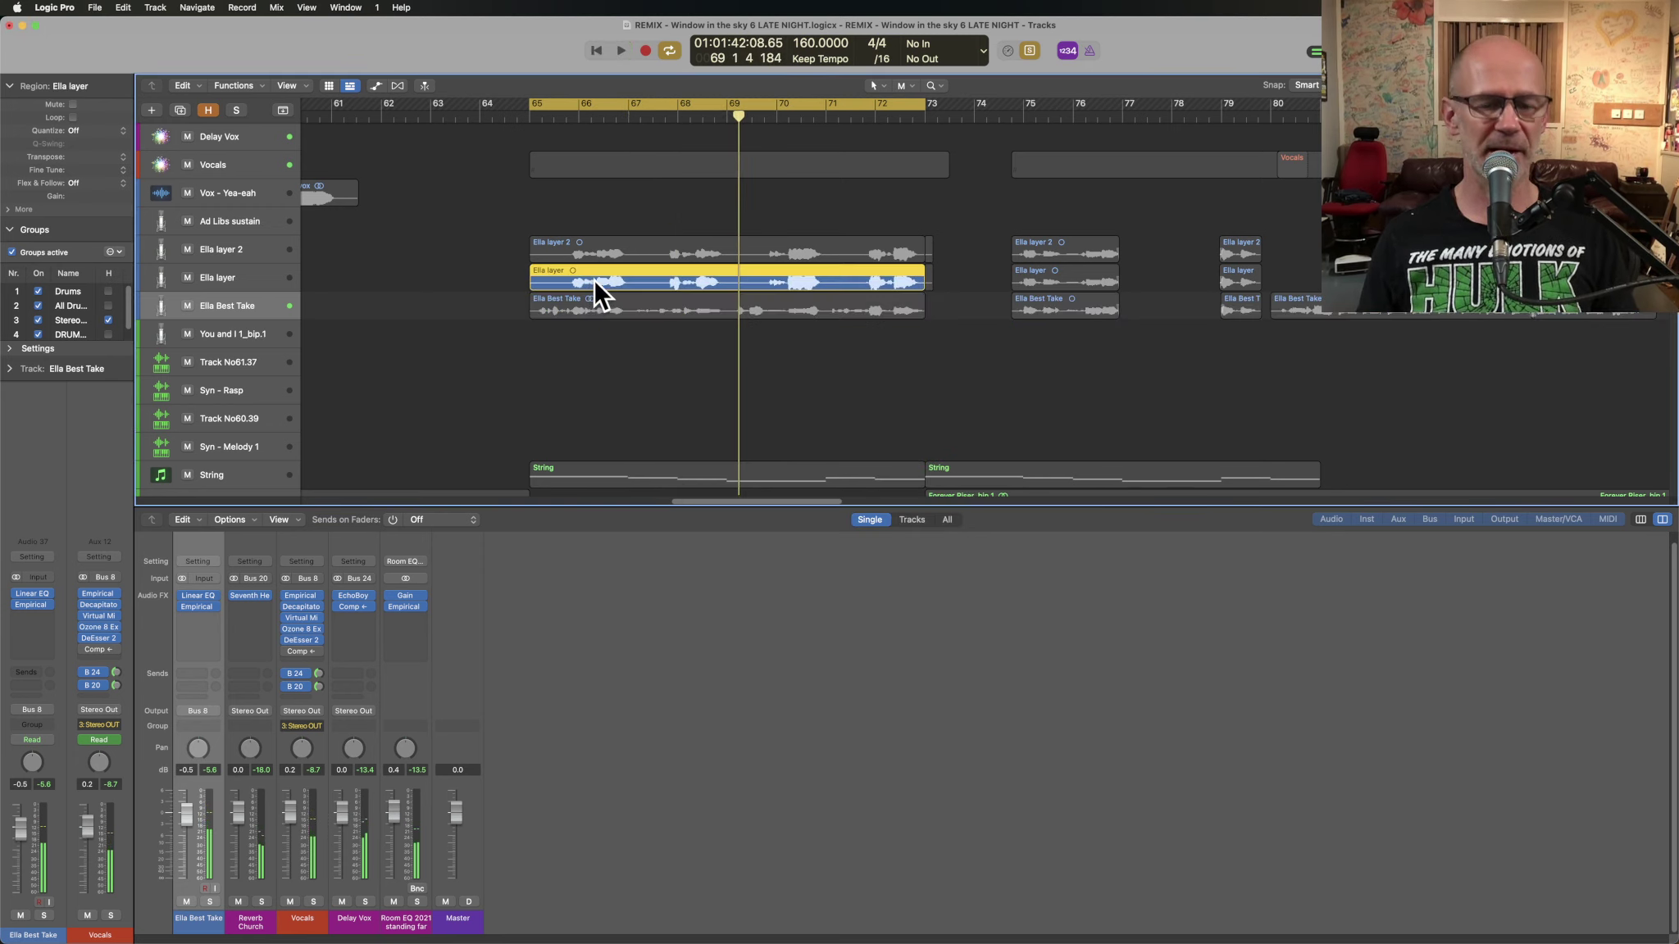
left_click(588, 247, "shift")
key("shift+Return")
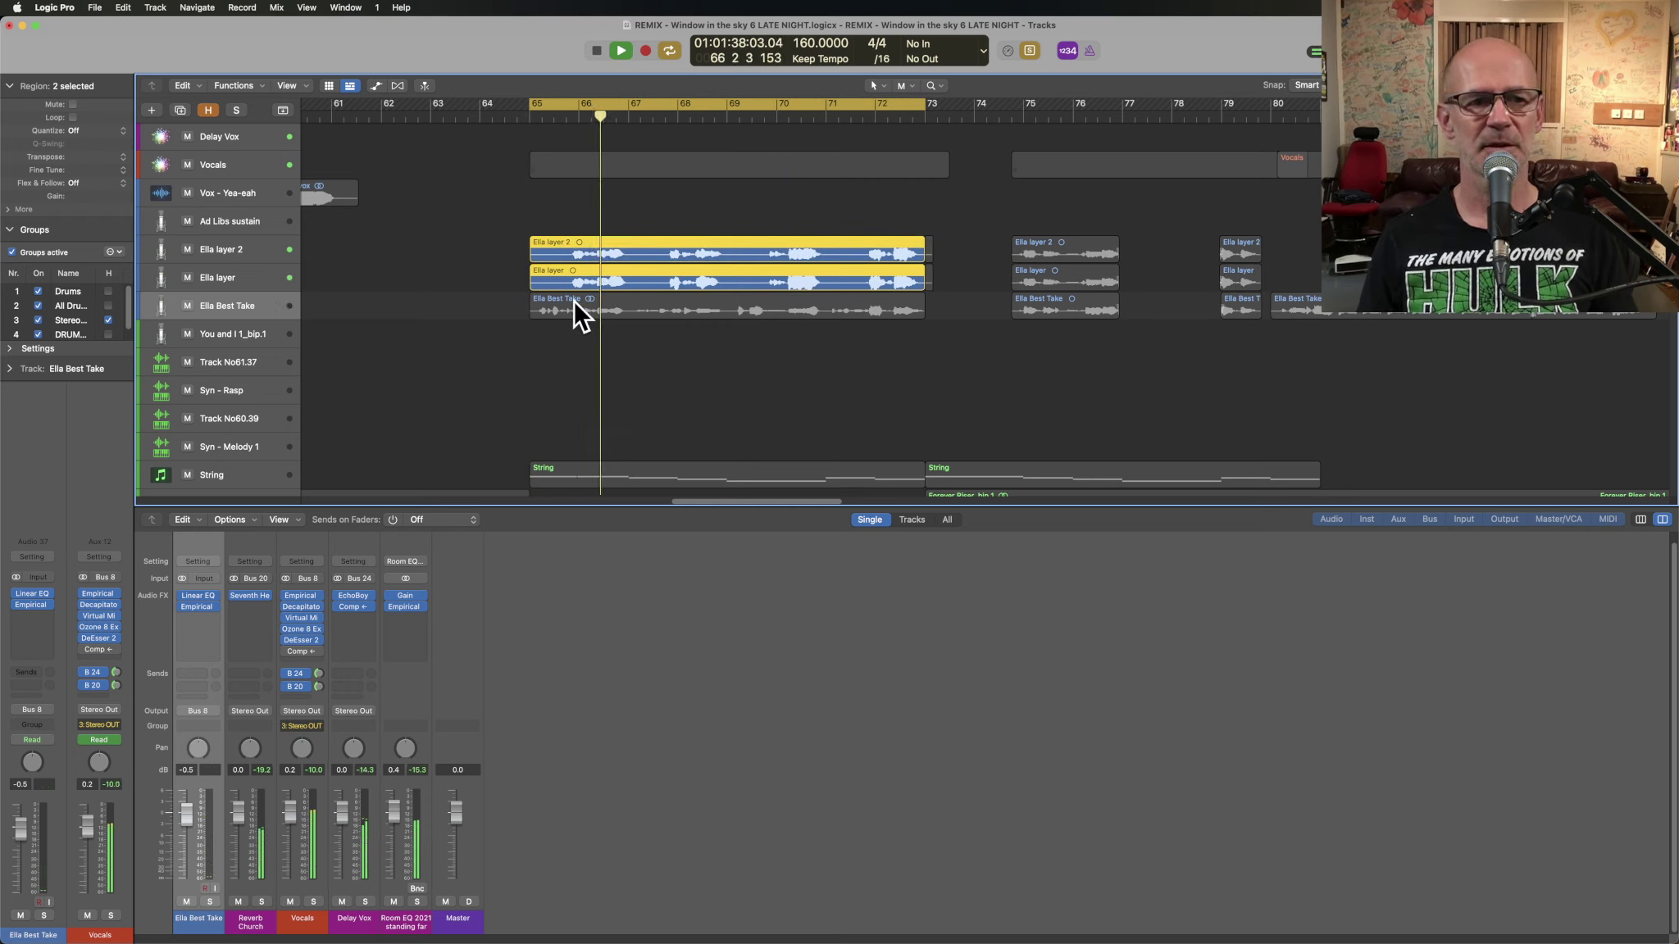
key("space")
key("ctrl+s")
- Resume full-mix playback, hide the Mixer, end the loop and zoom out horizontally
key("space")
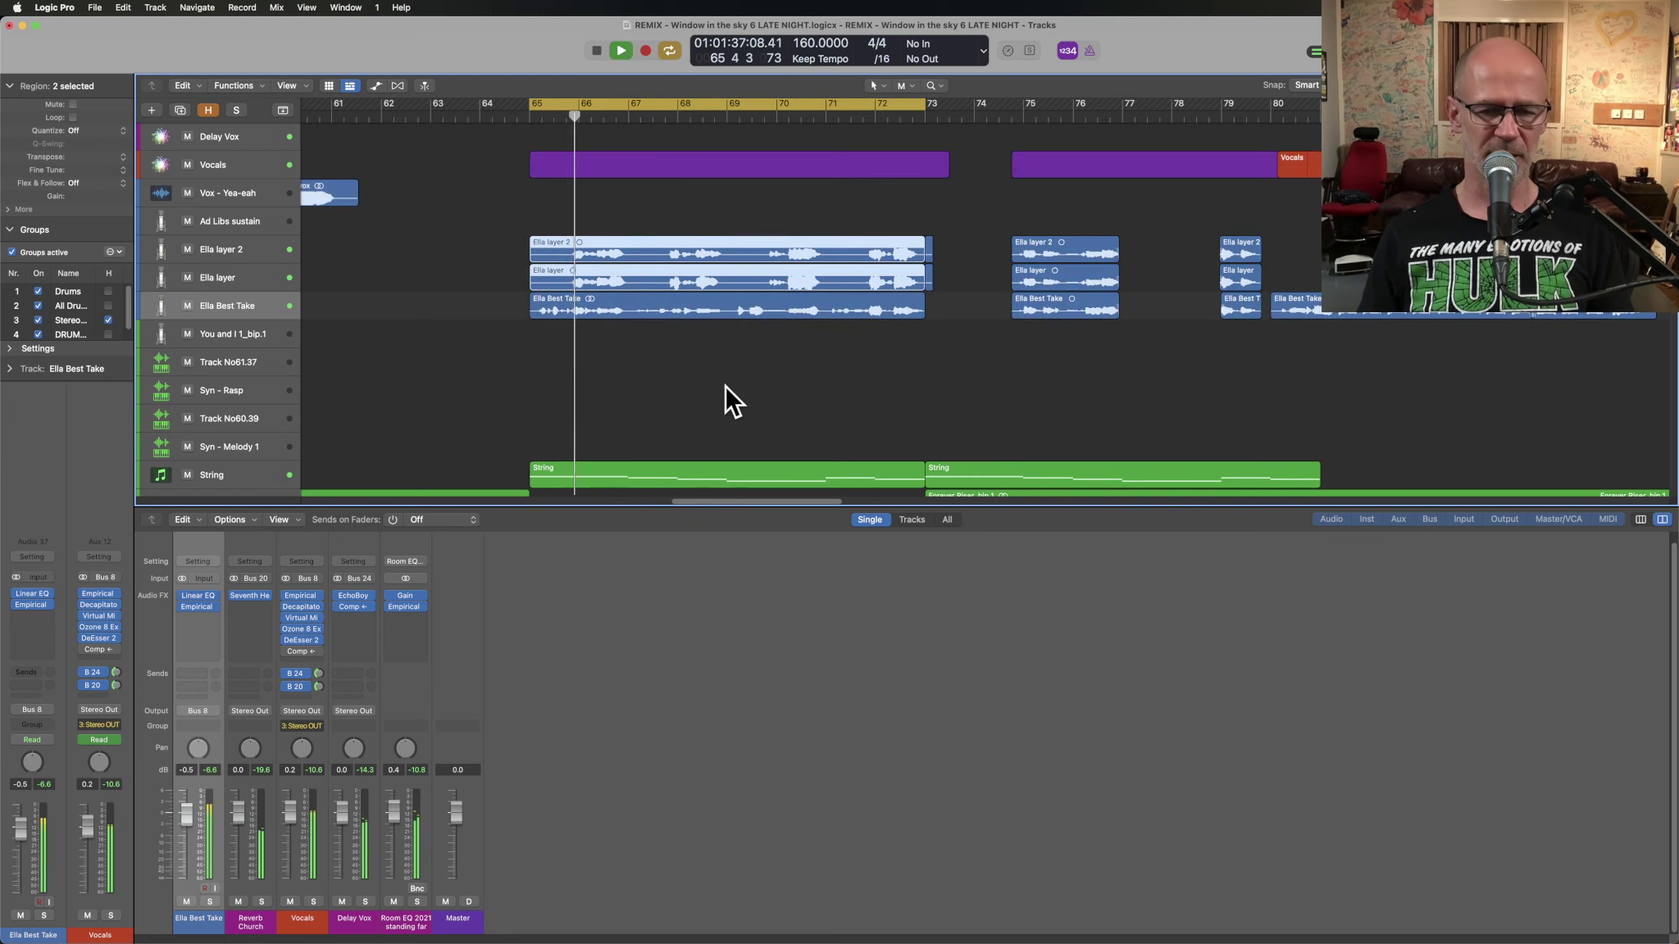
key("x")
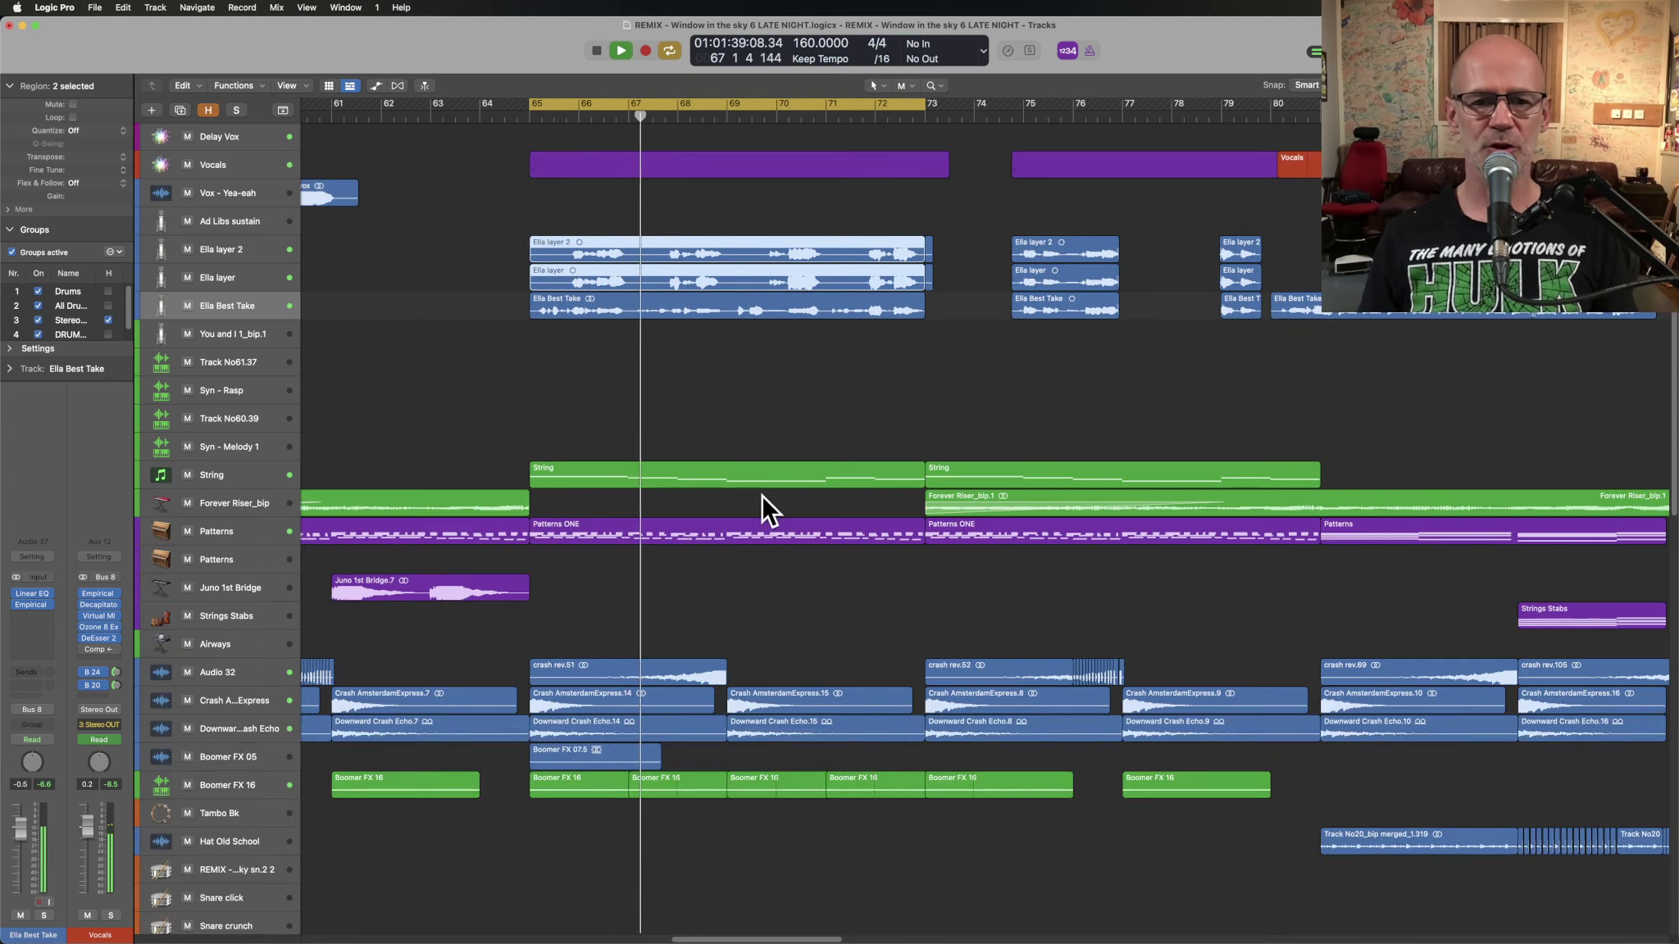
key("c")
key("super+Left")
key("super+Left")
key("super+Left")
key("super+Left")
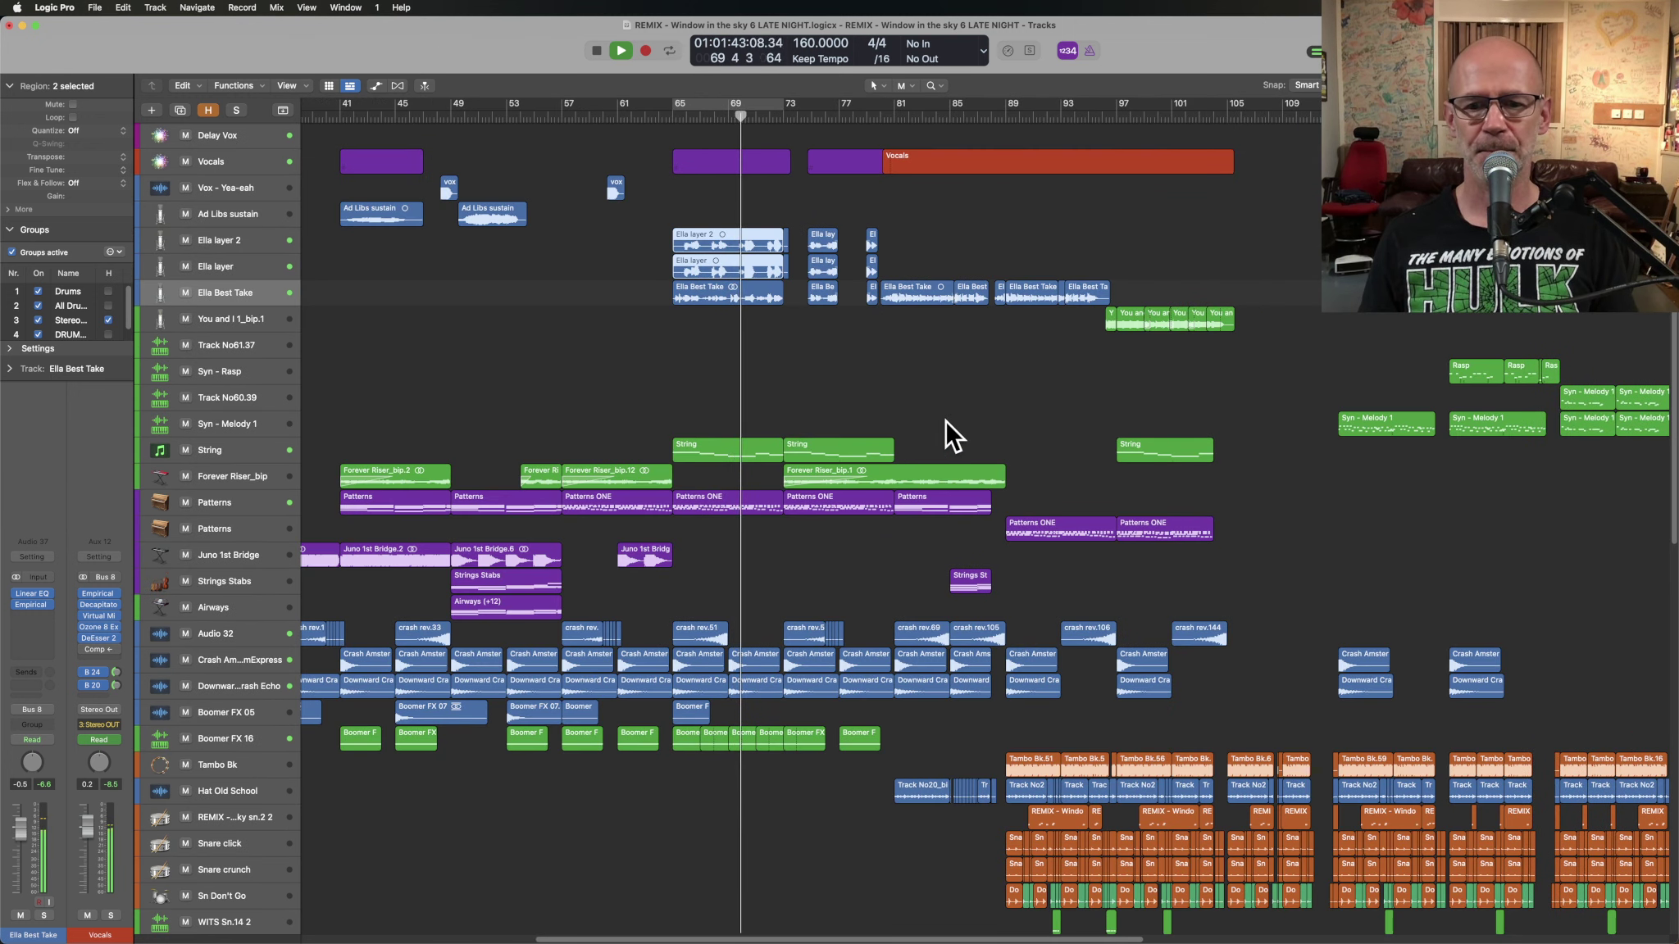
- Zoom onto the Ella layer and Ella Best Take tracks across bars 81–93
scroll(946, 419, "down", 2)
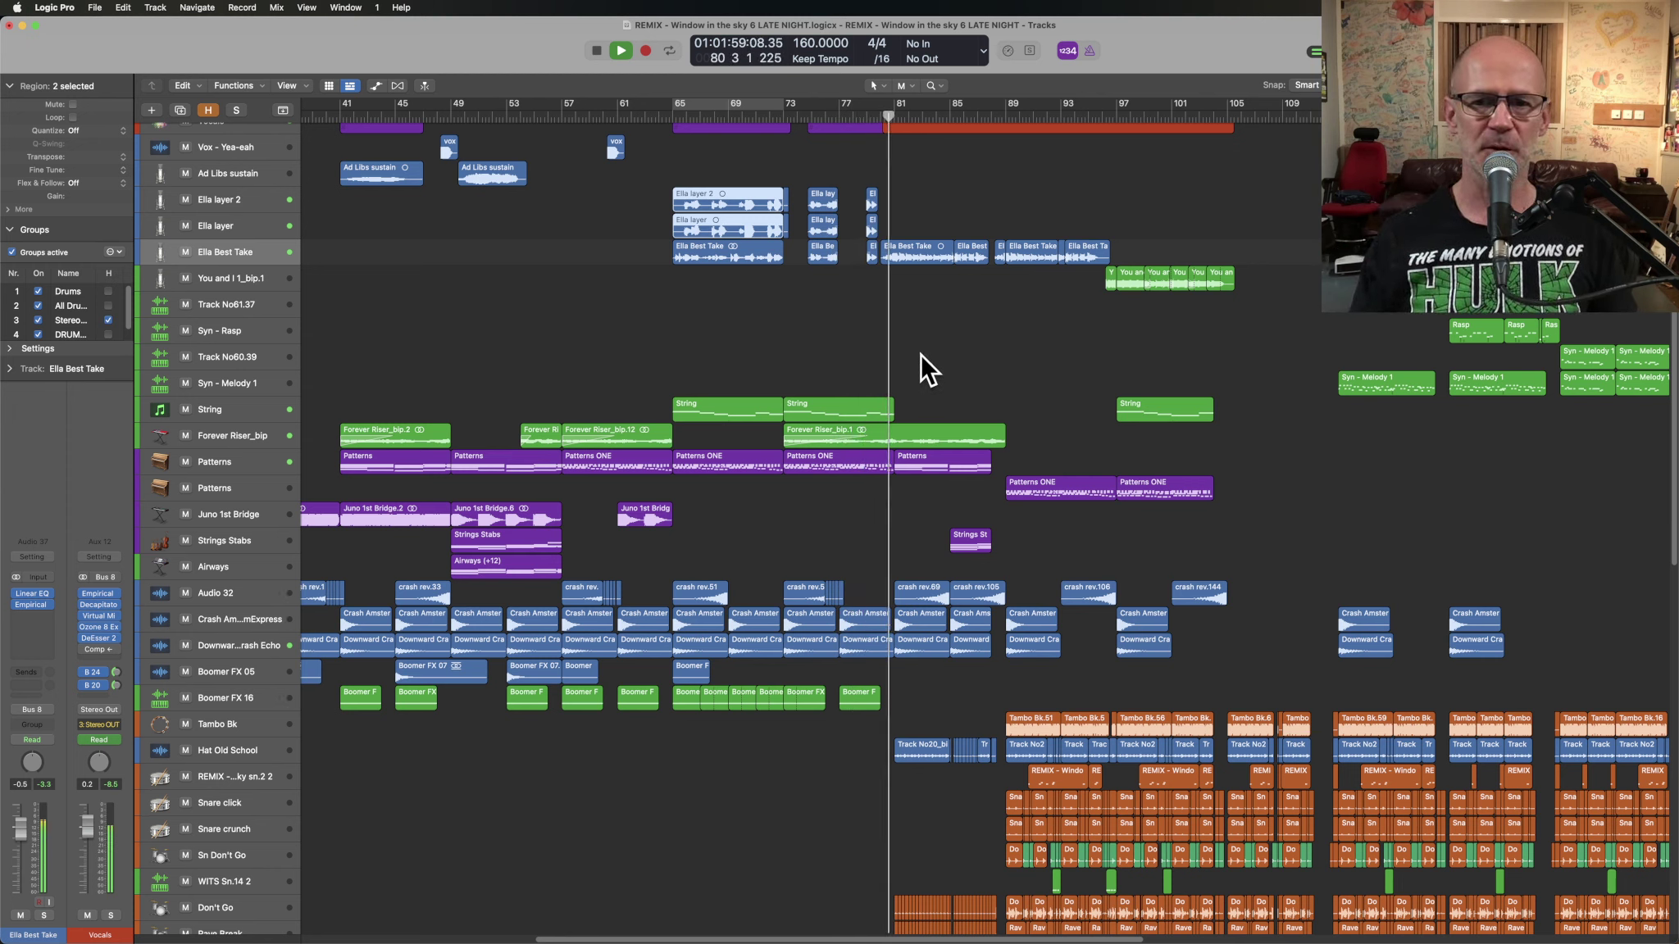
left_click_drag(1155, 230, 829, 364)
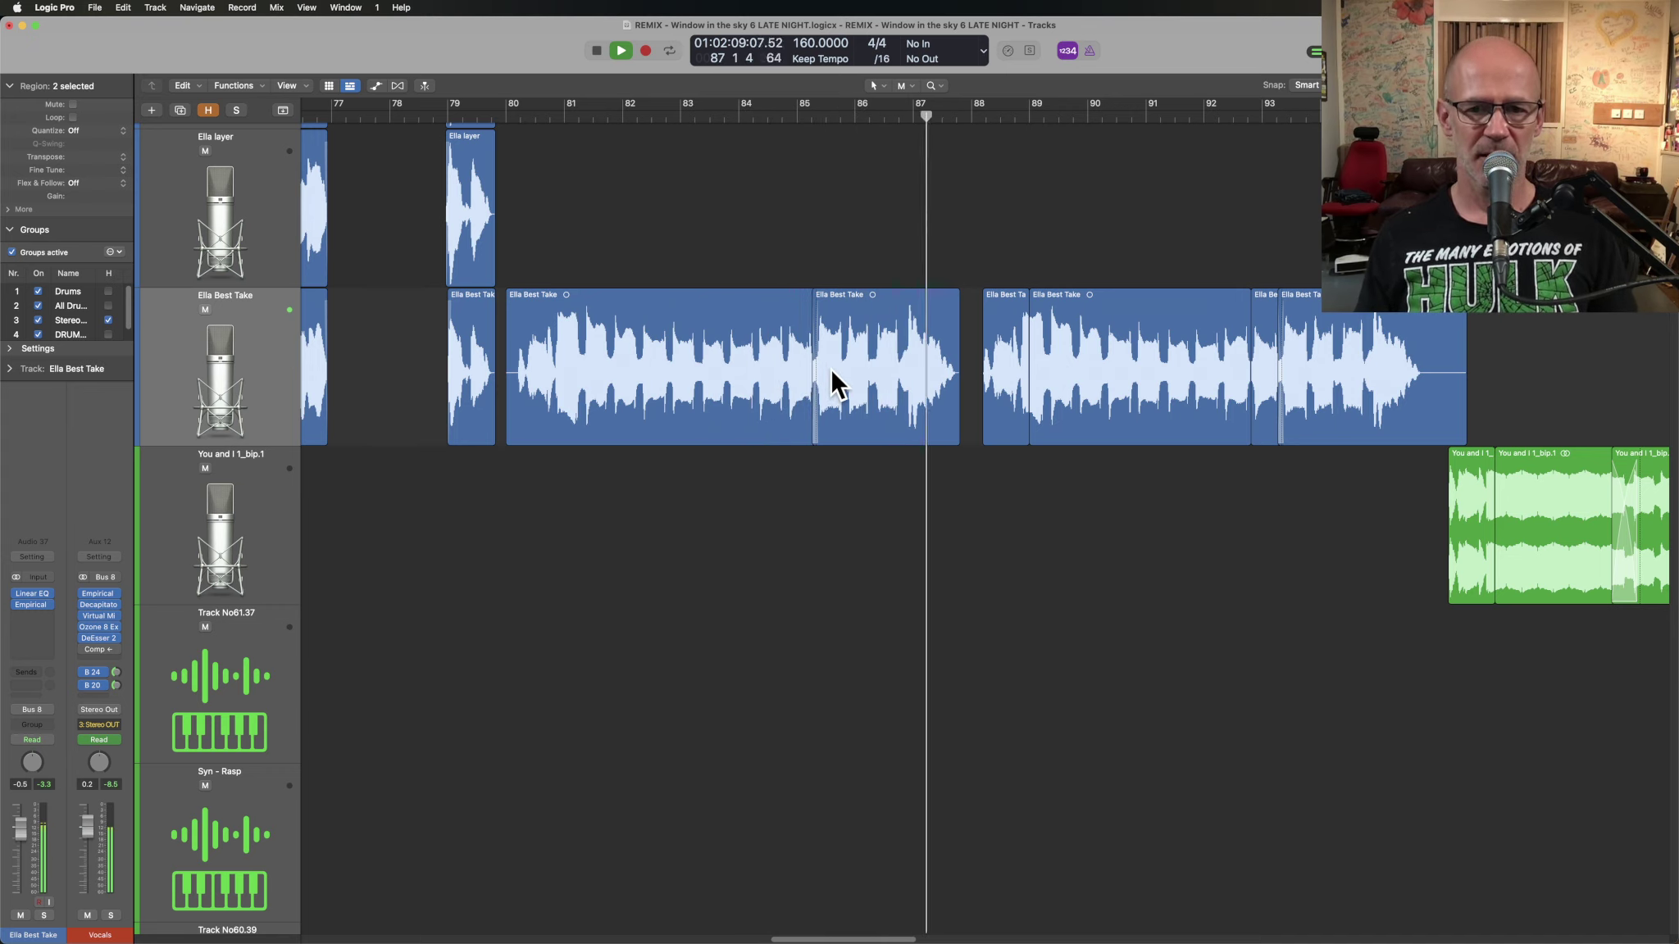
- Trim the next Ella Best Take region's start earlier toward bar 82 and audition it soloed
key("space")
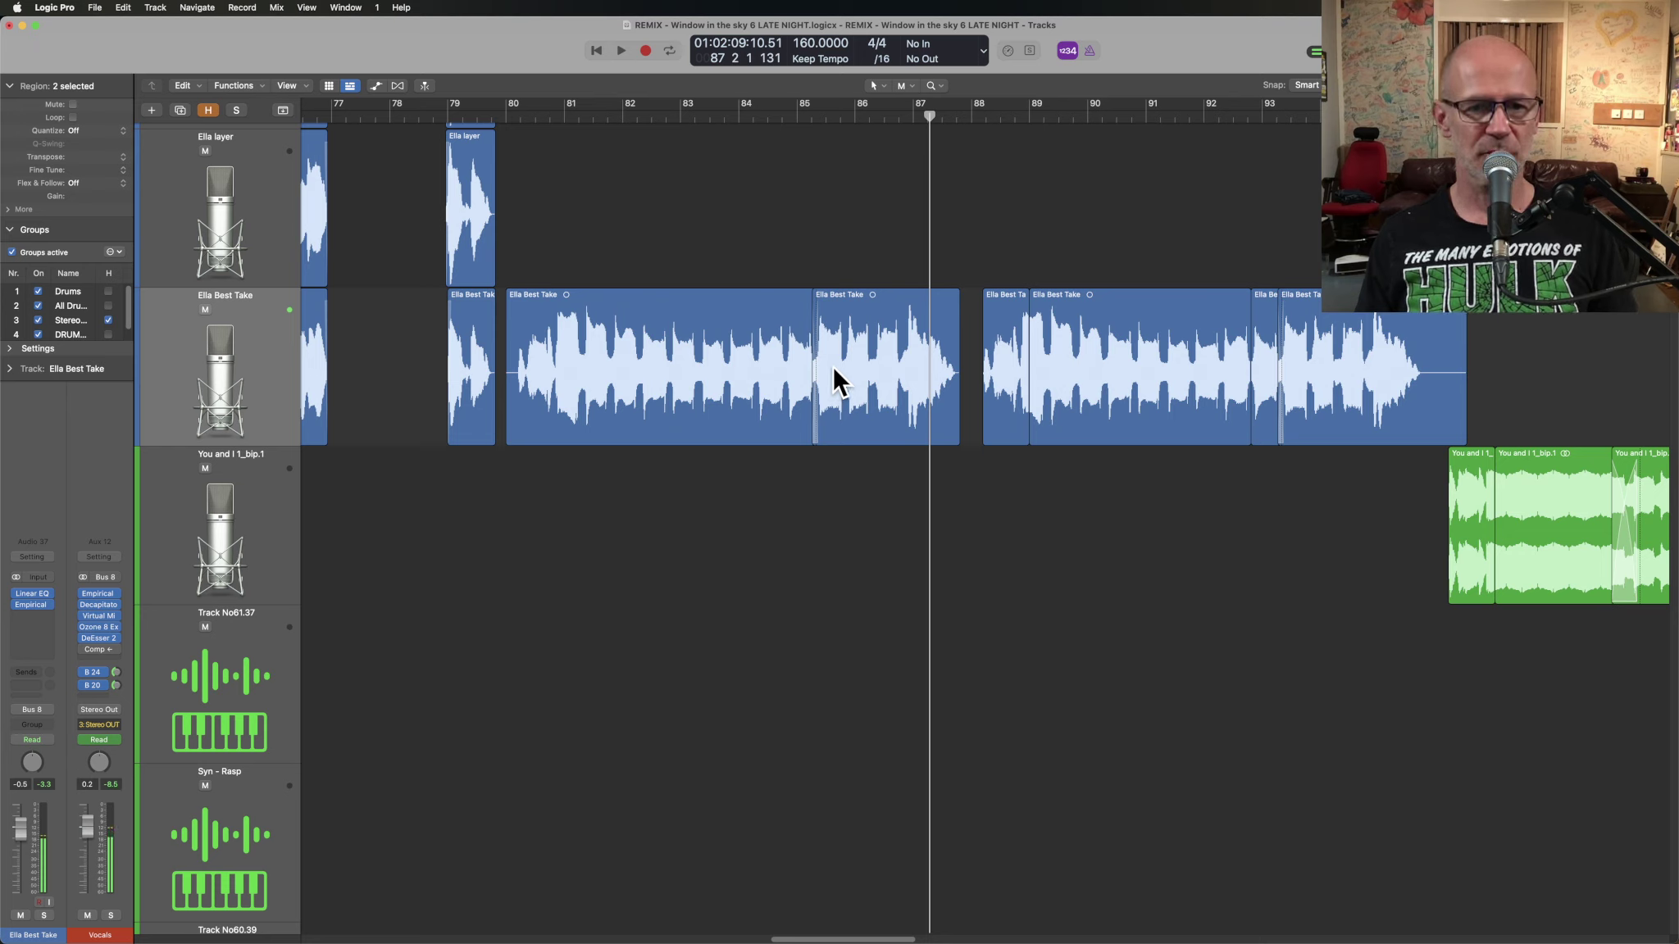
left_click(605, 342)
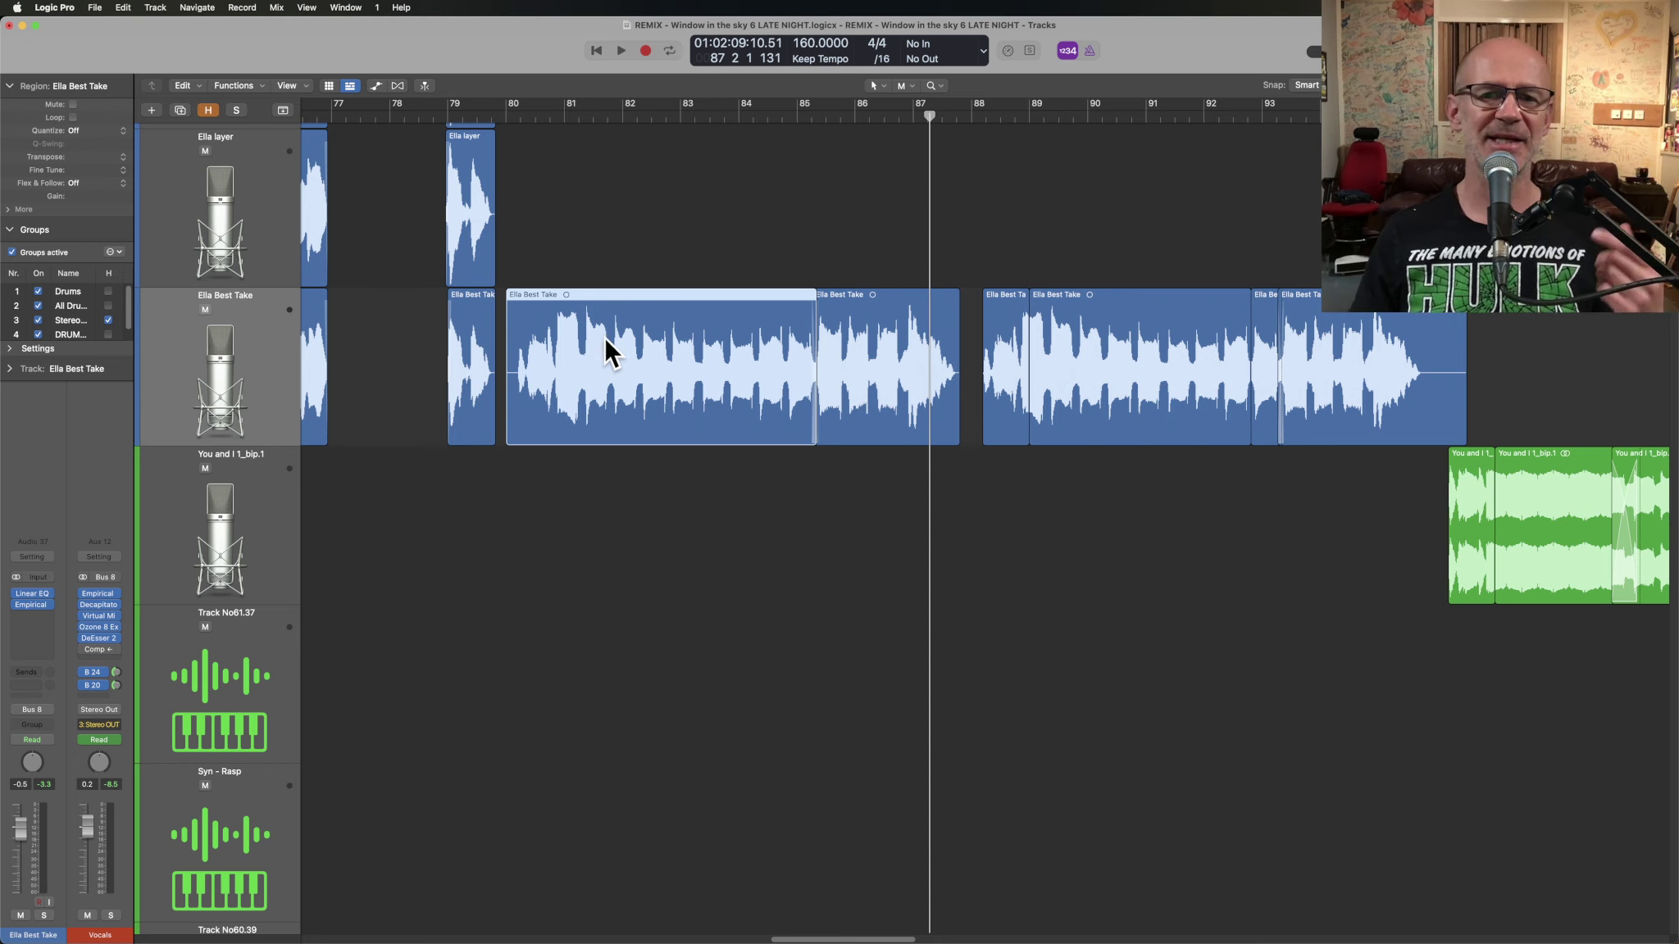
left_click(936, 395)
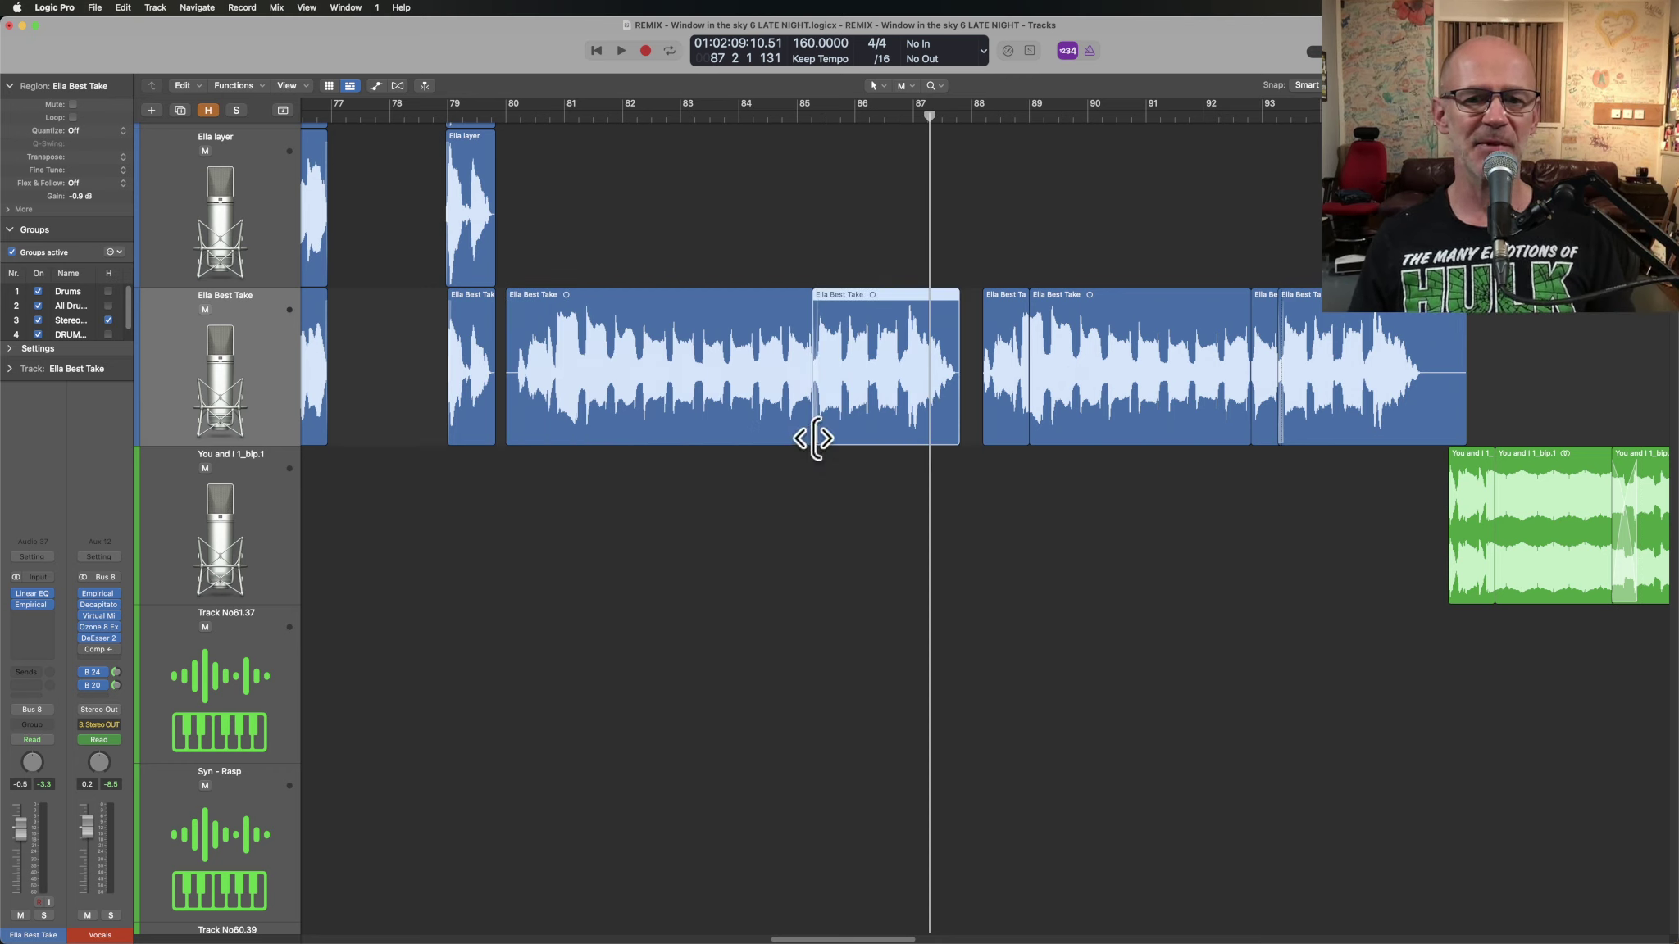
left_click_drag(808, 438, 732, 441)
key("ctrl+s")
key("shift+Return")
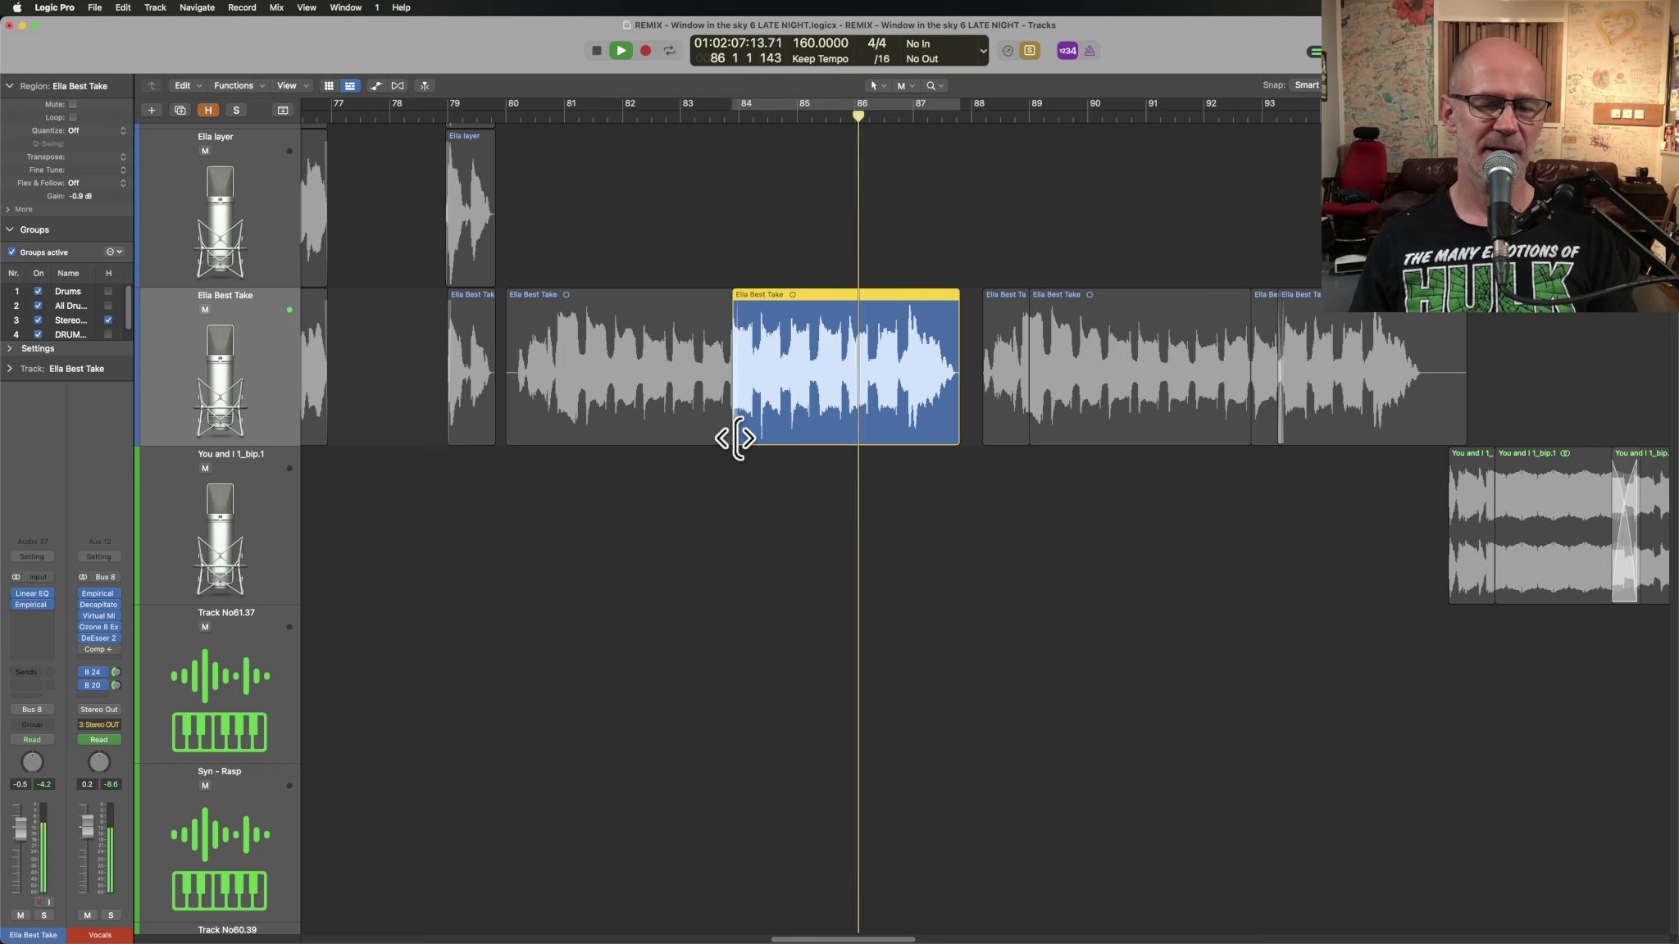
key("space")
- Undo the trim, play both Ella Best Take regions across their join from bar 83.8, then unsolo
key("super+z")
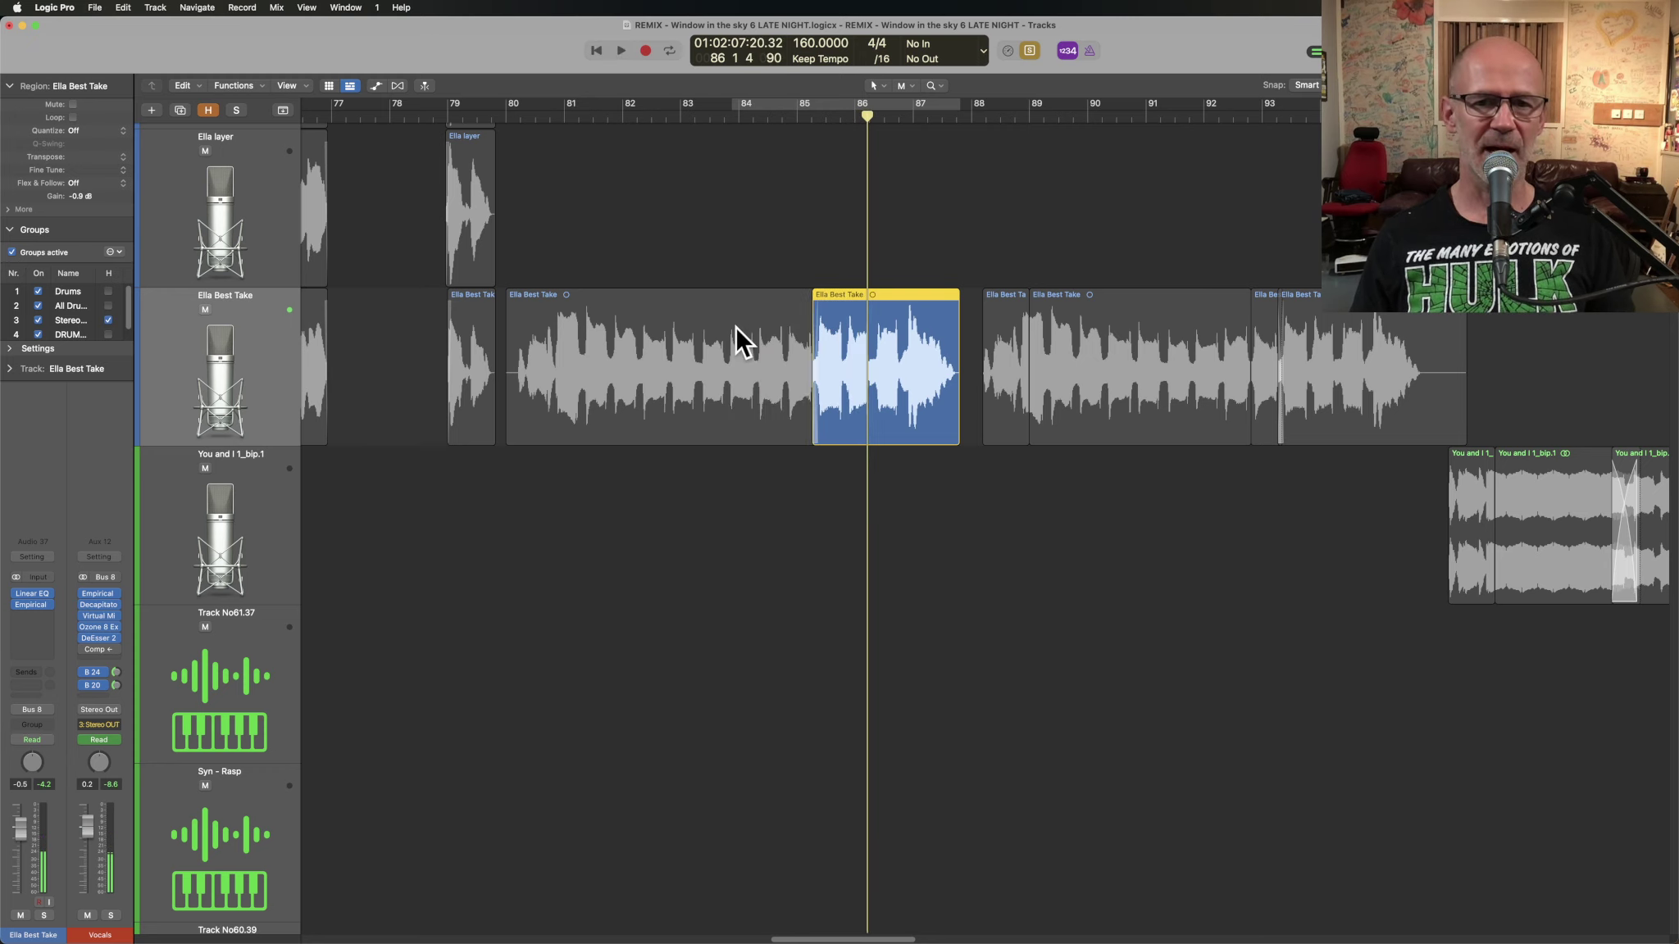
key("super+z")
left_click_drag(712, 215, 868, 443)
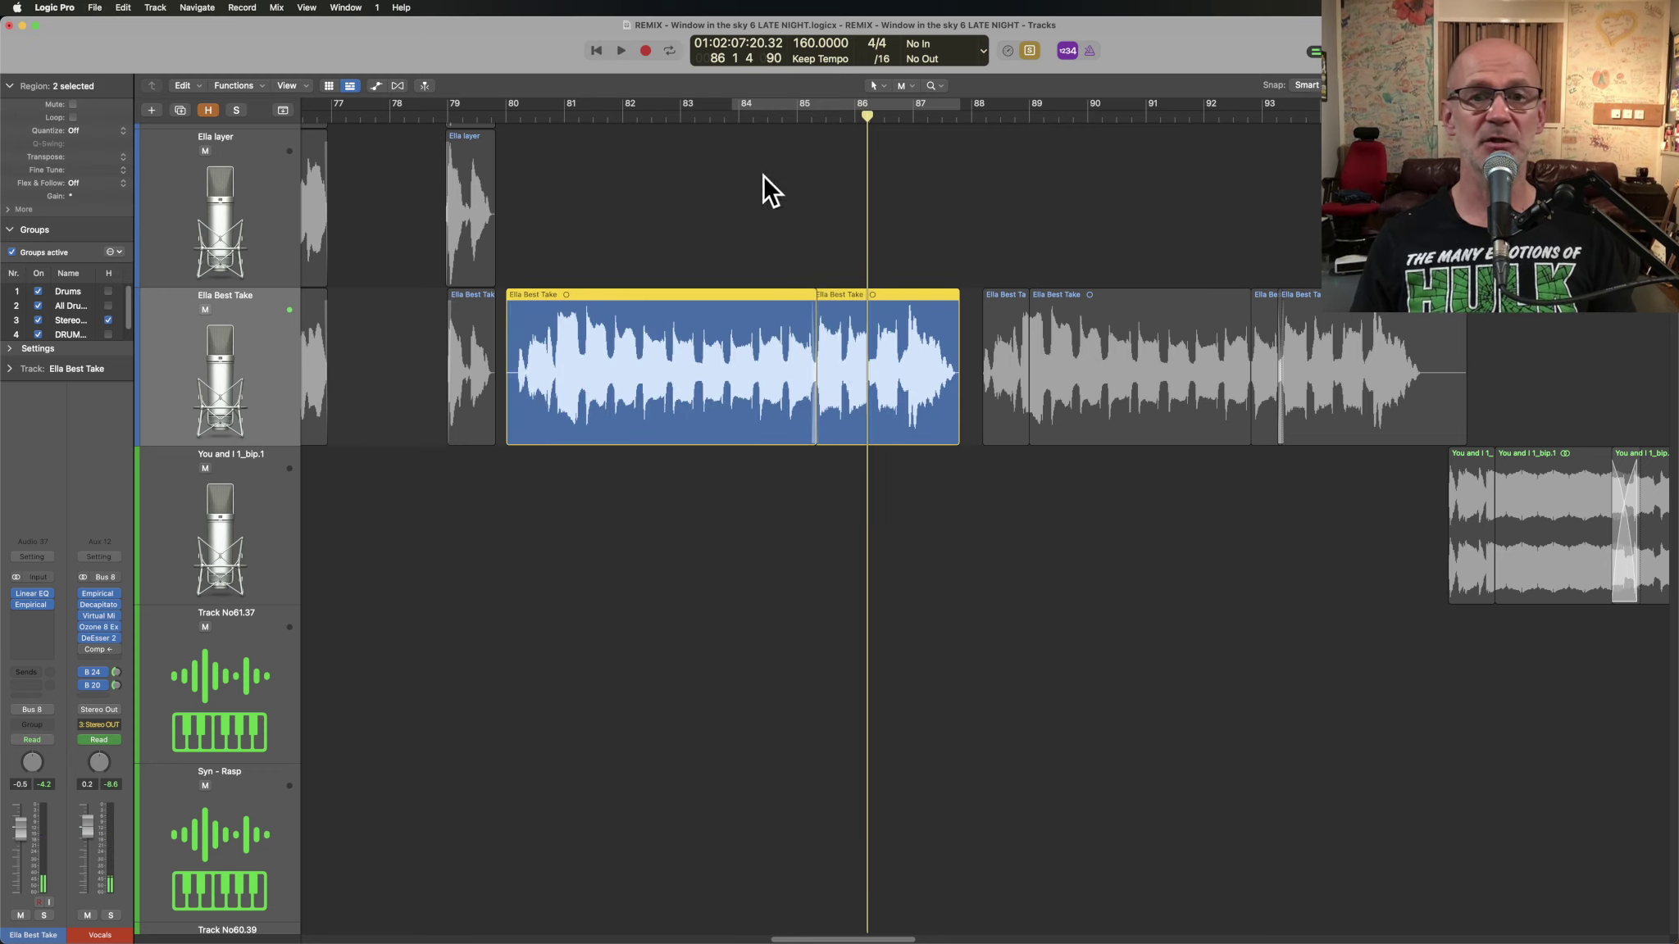
left_click(726, 115)
key("space")
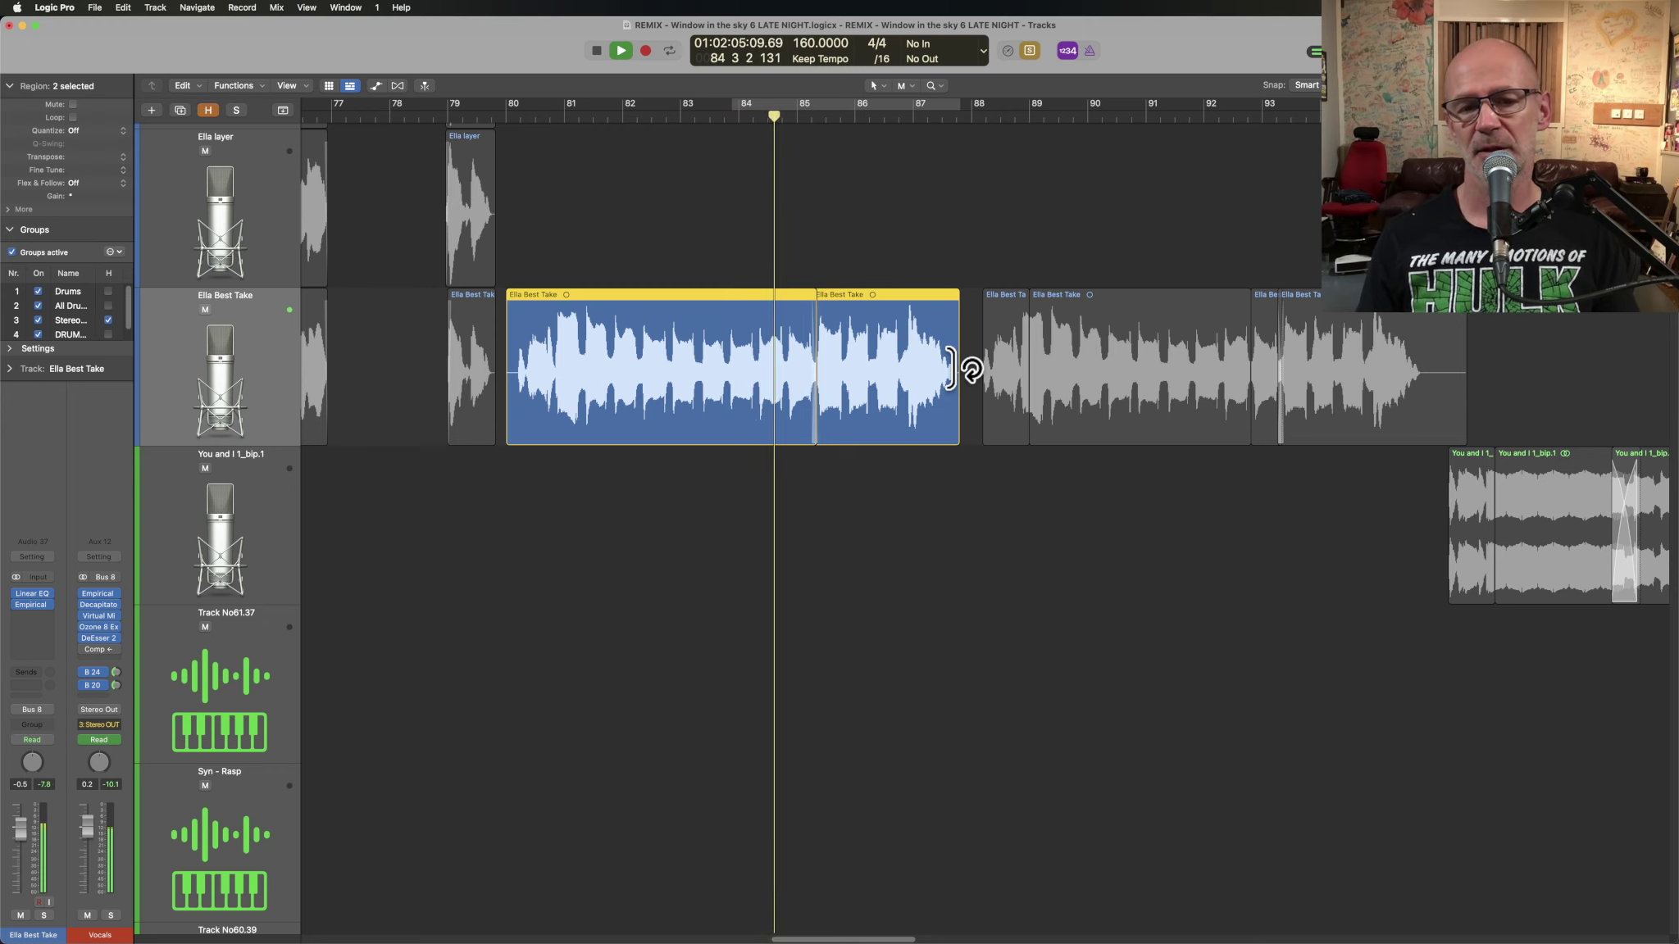
key("space")
key("ctrl+s")
- Zoom back out to the full arrangement and play through the later bars
left_click(1017, 573, "ctrl+alt")
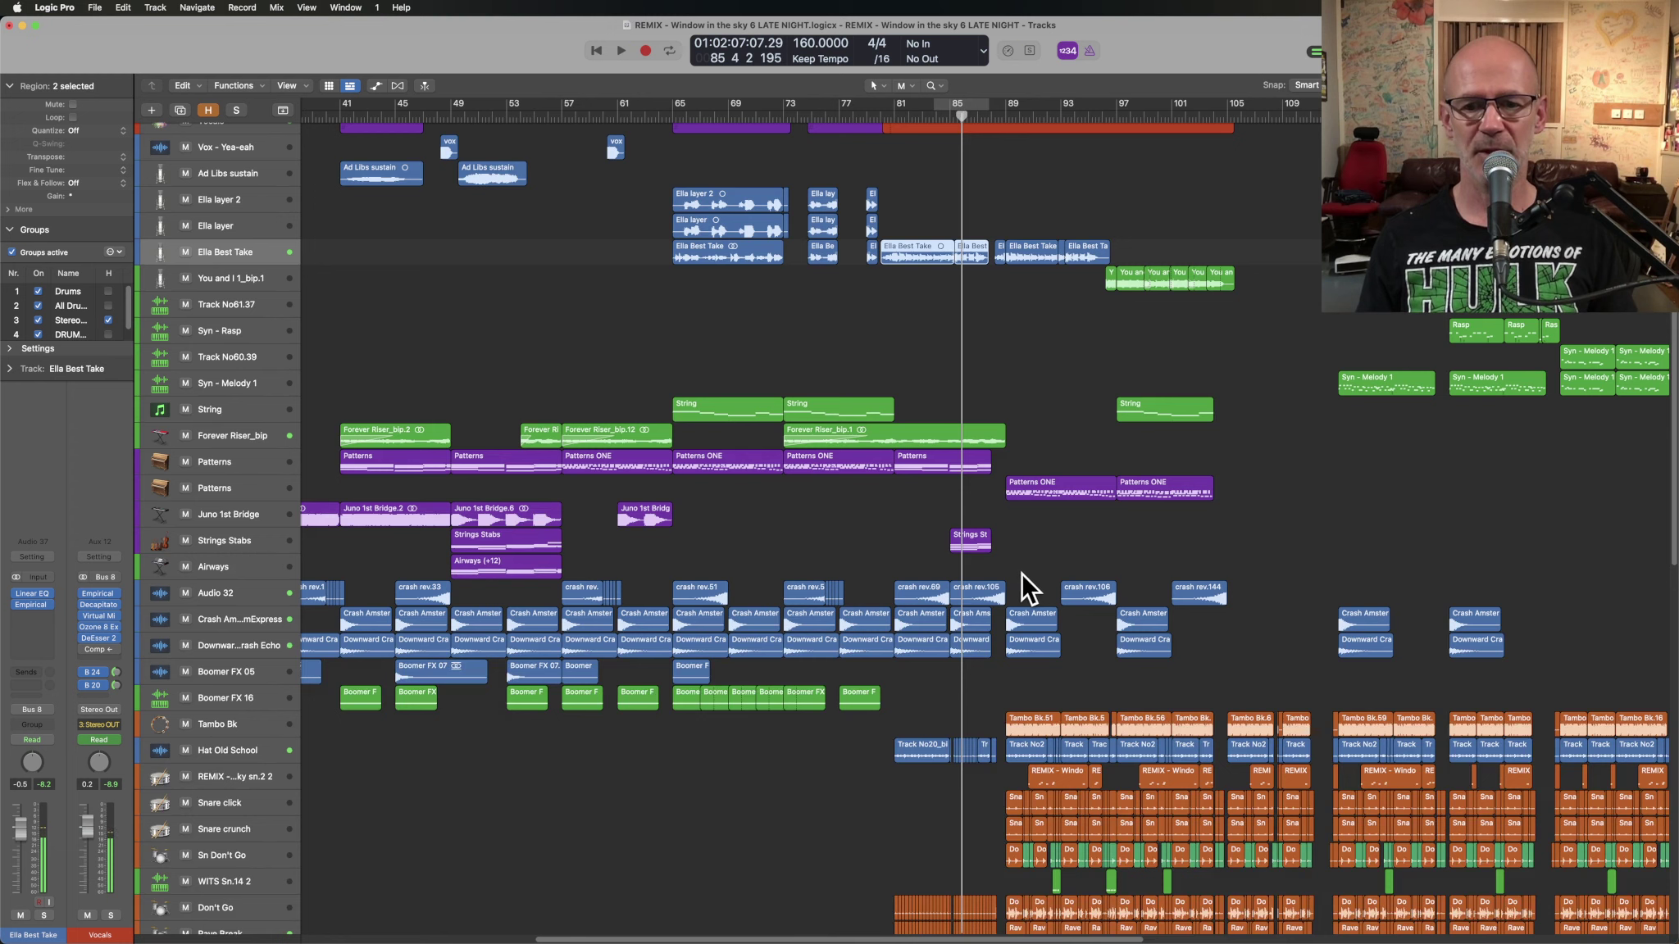
key("space")
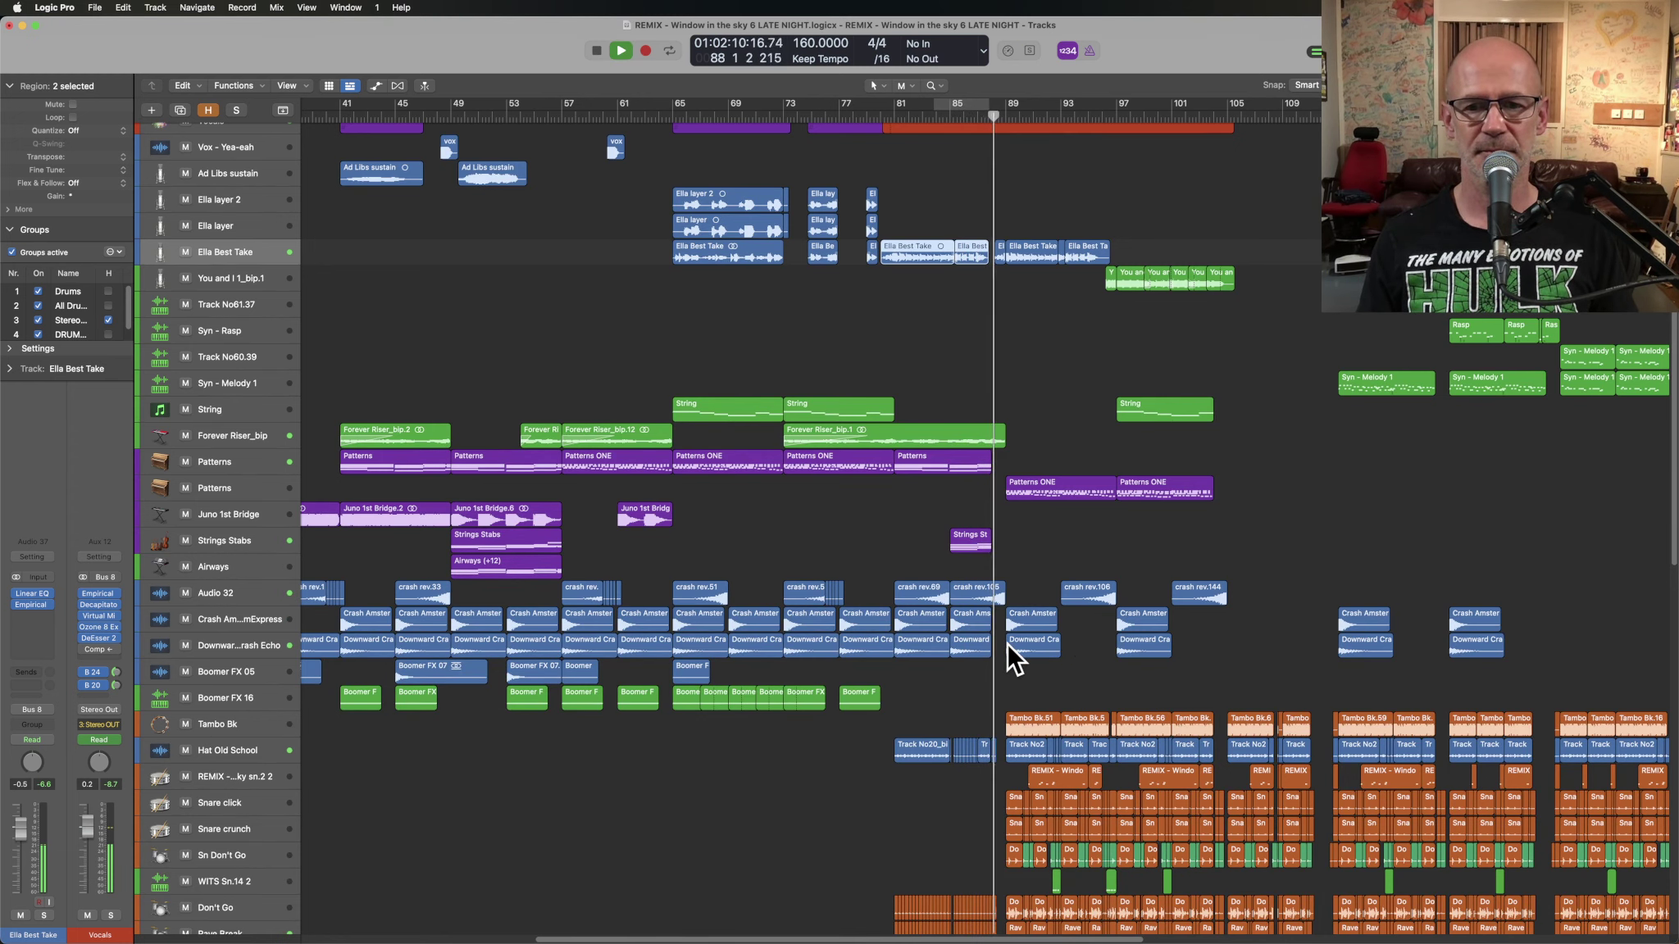
scroll(1007, 643, "down", 5)
scroll(1007, 643, "right", 3)
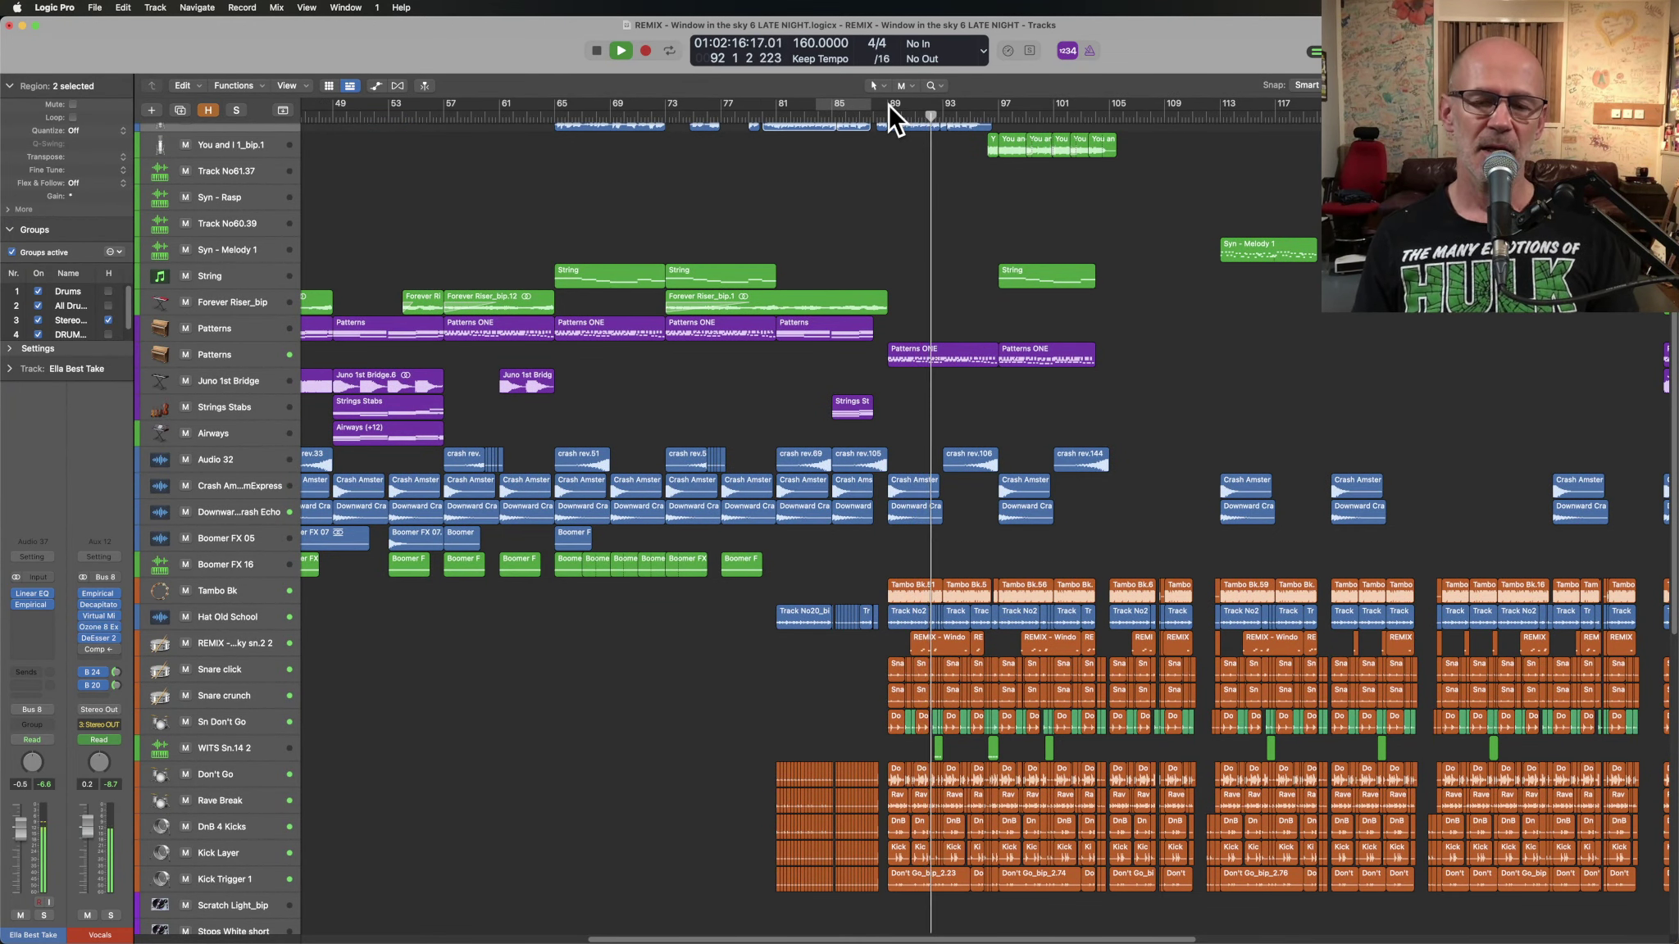
key("space")
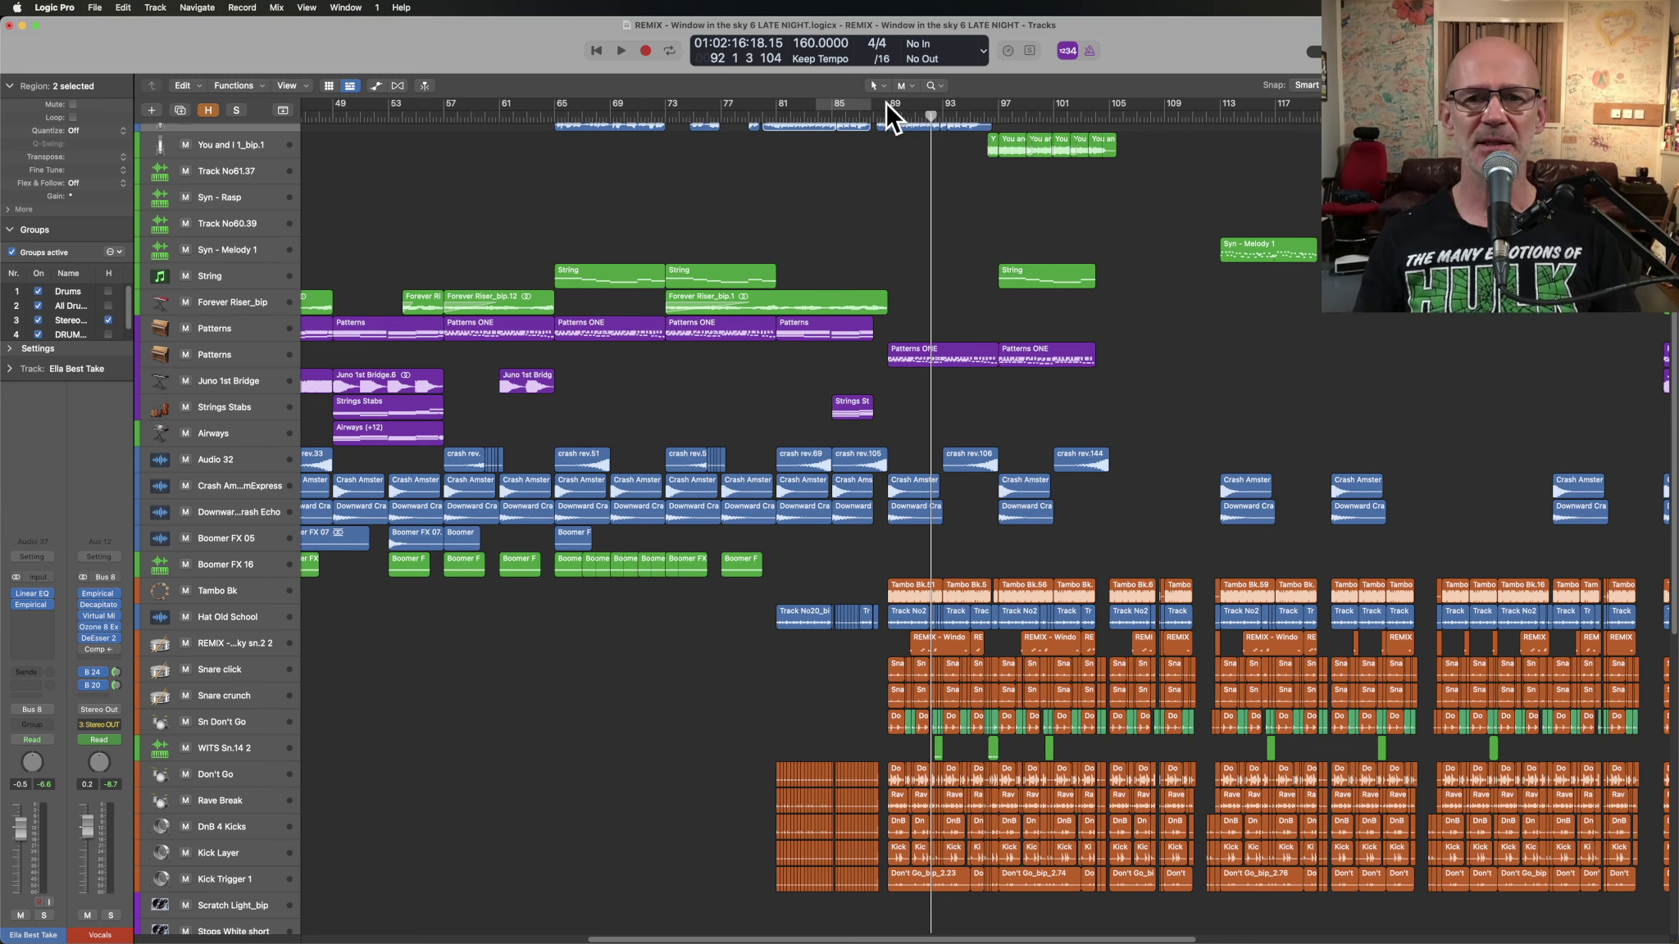
- Loop bars 89–93, mute Patterns ONE at bar 89, select the crash regions and zoom onto the drums
left_click_drag(888, 103, 936, 107)
left_click(916, 351)
key("ctrl+m")
left_click_drag(897, 430, 927, 513)
scroll(890, 288, "up", 3)
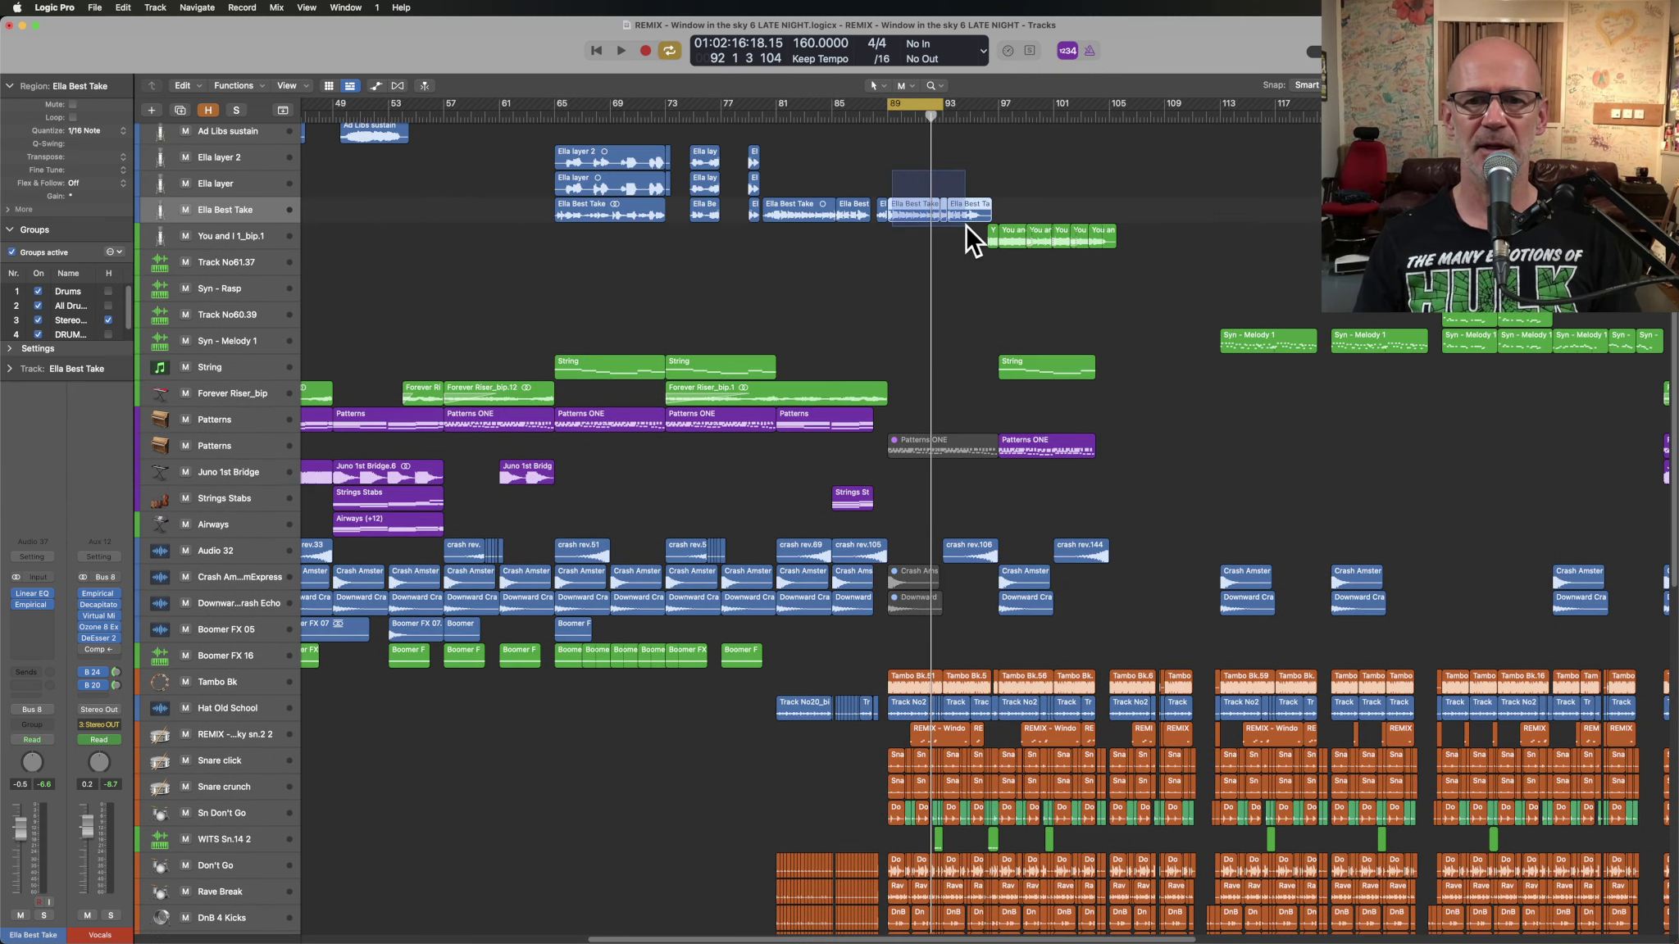
key("space")
scroll(1002, 582, "down", 5)
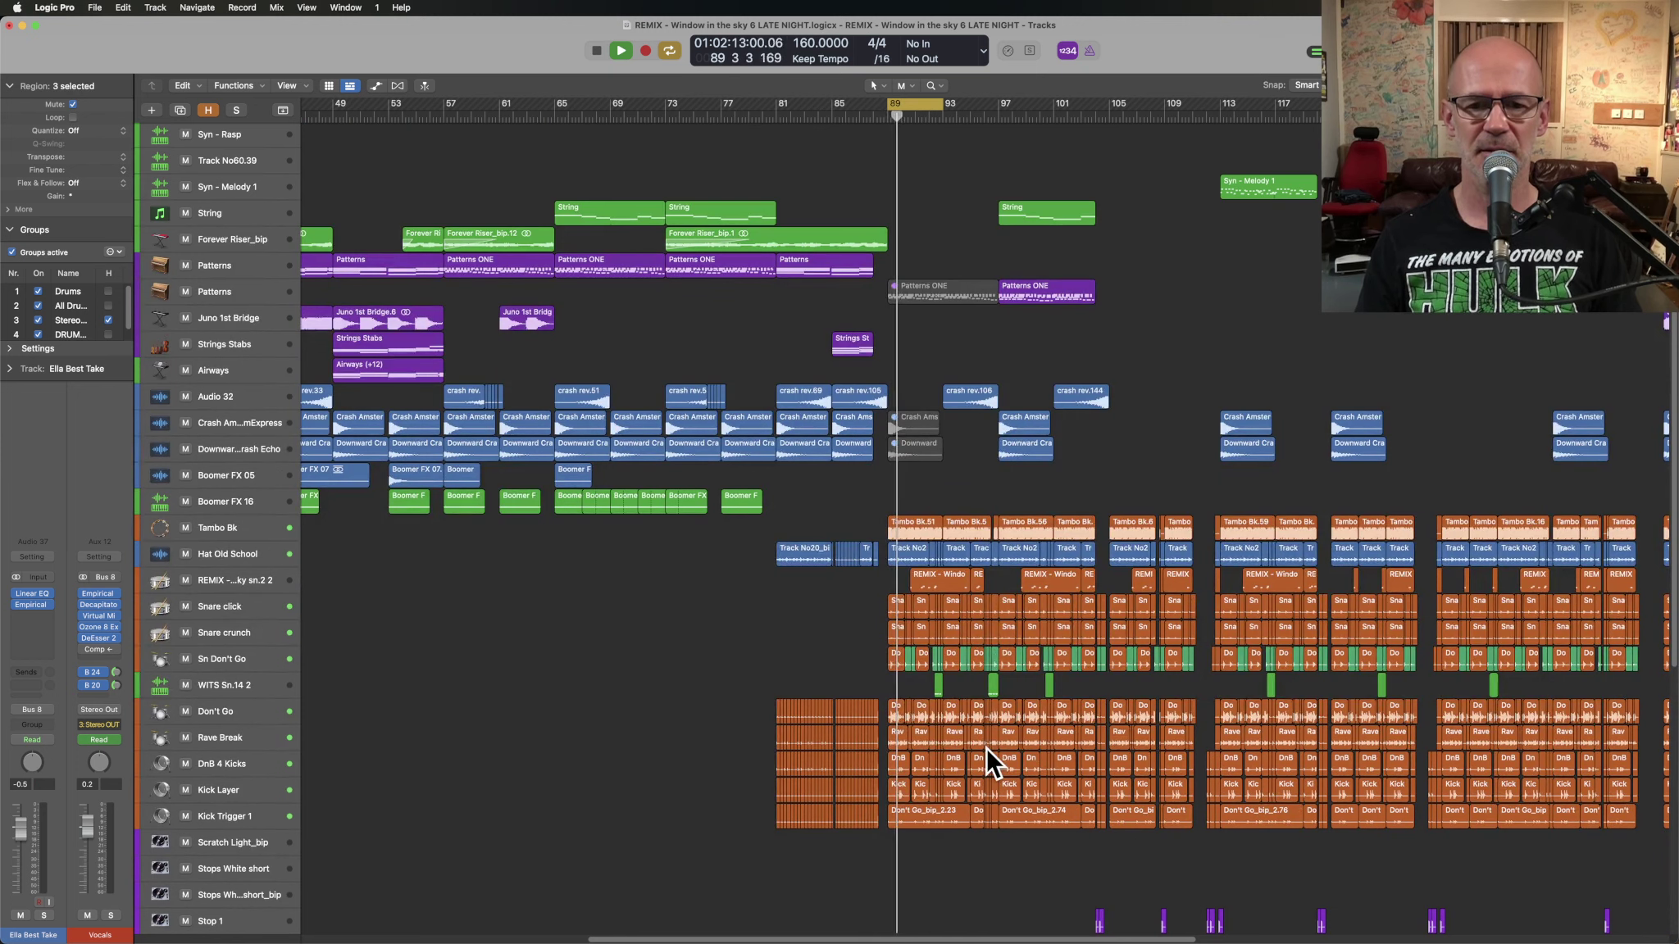
key("space")
left_click_drag(852, 515, 1050, 900)
- Select the Don't Go track, show the Drum Mix bus in the Mixer, and play from bar 89
left_click(241, 203)
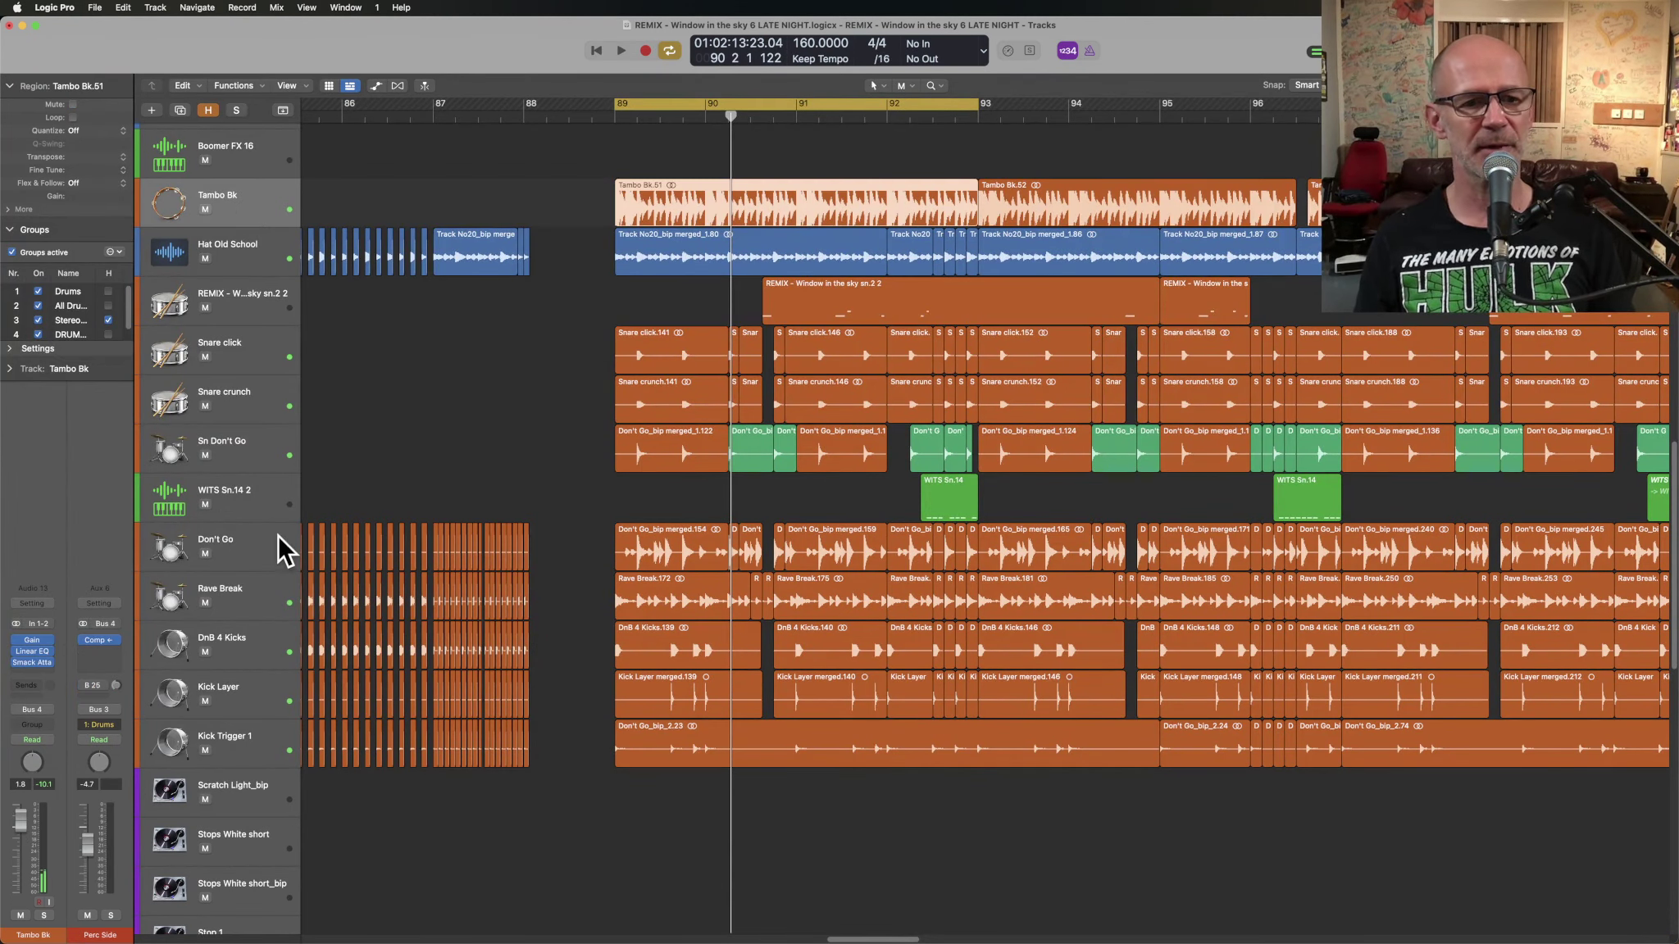
left_click(249, 540)
key("x")
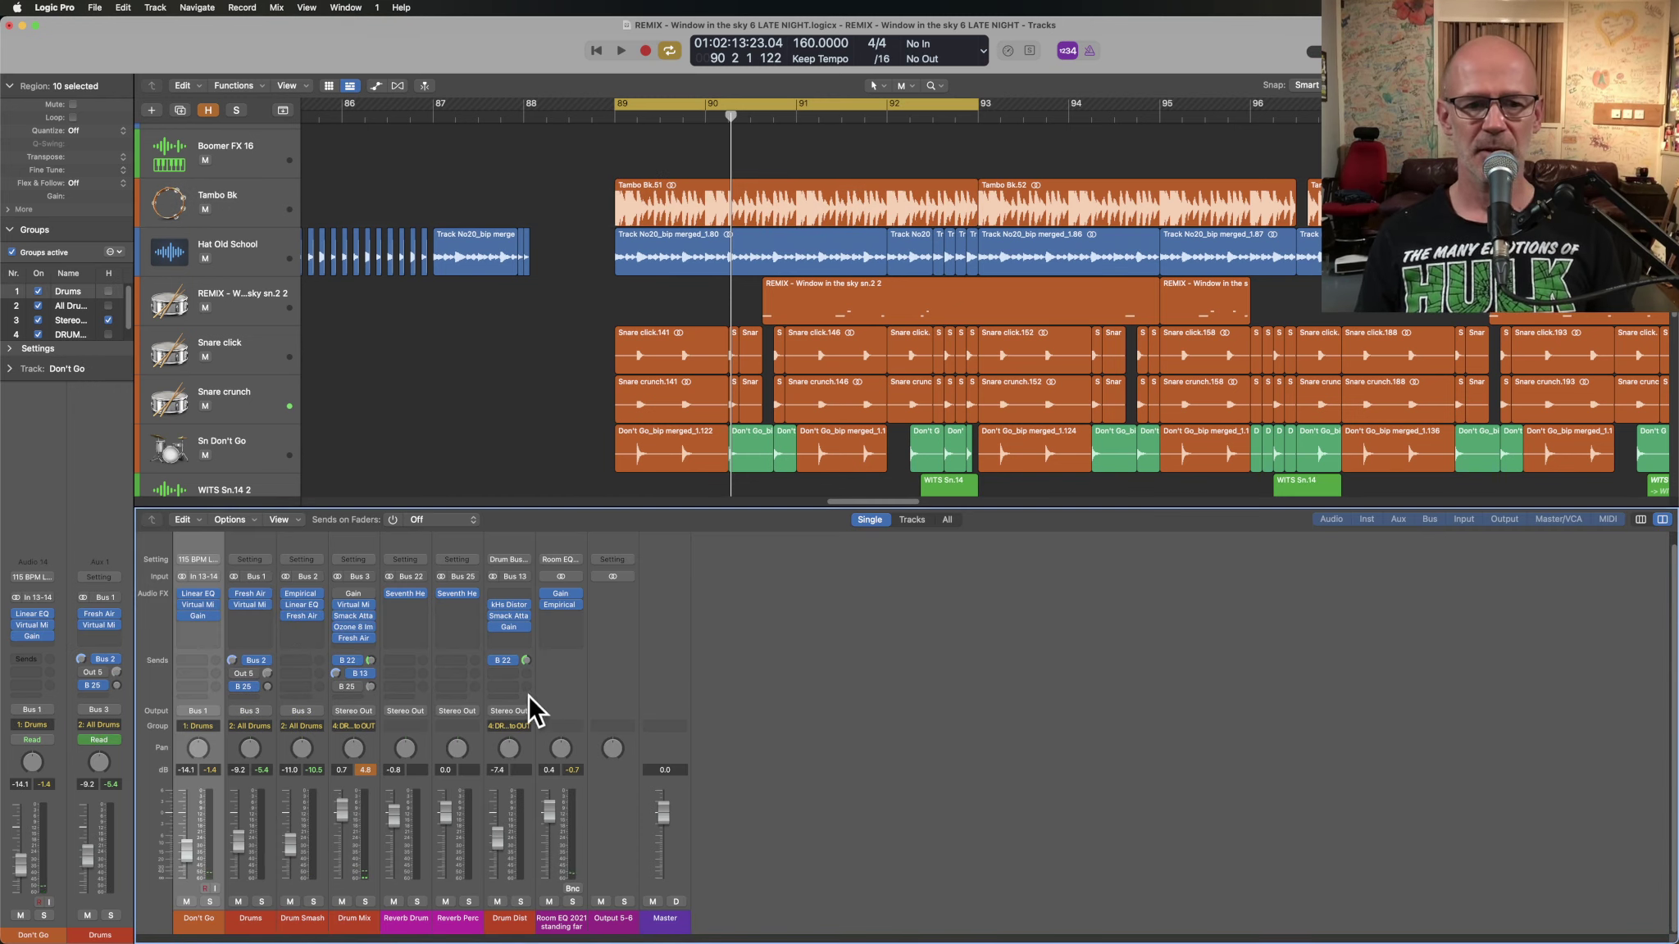
left_click(356, 921)
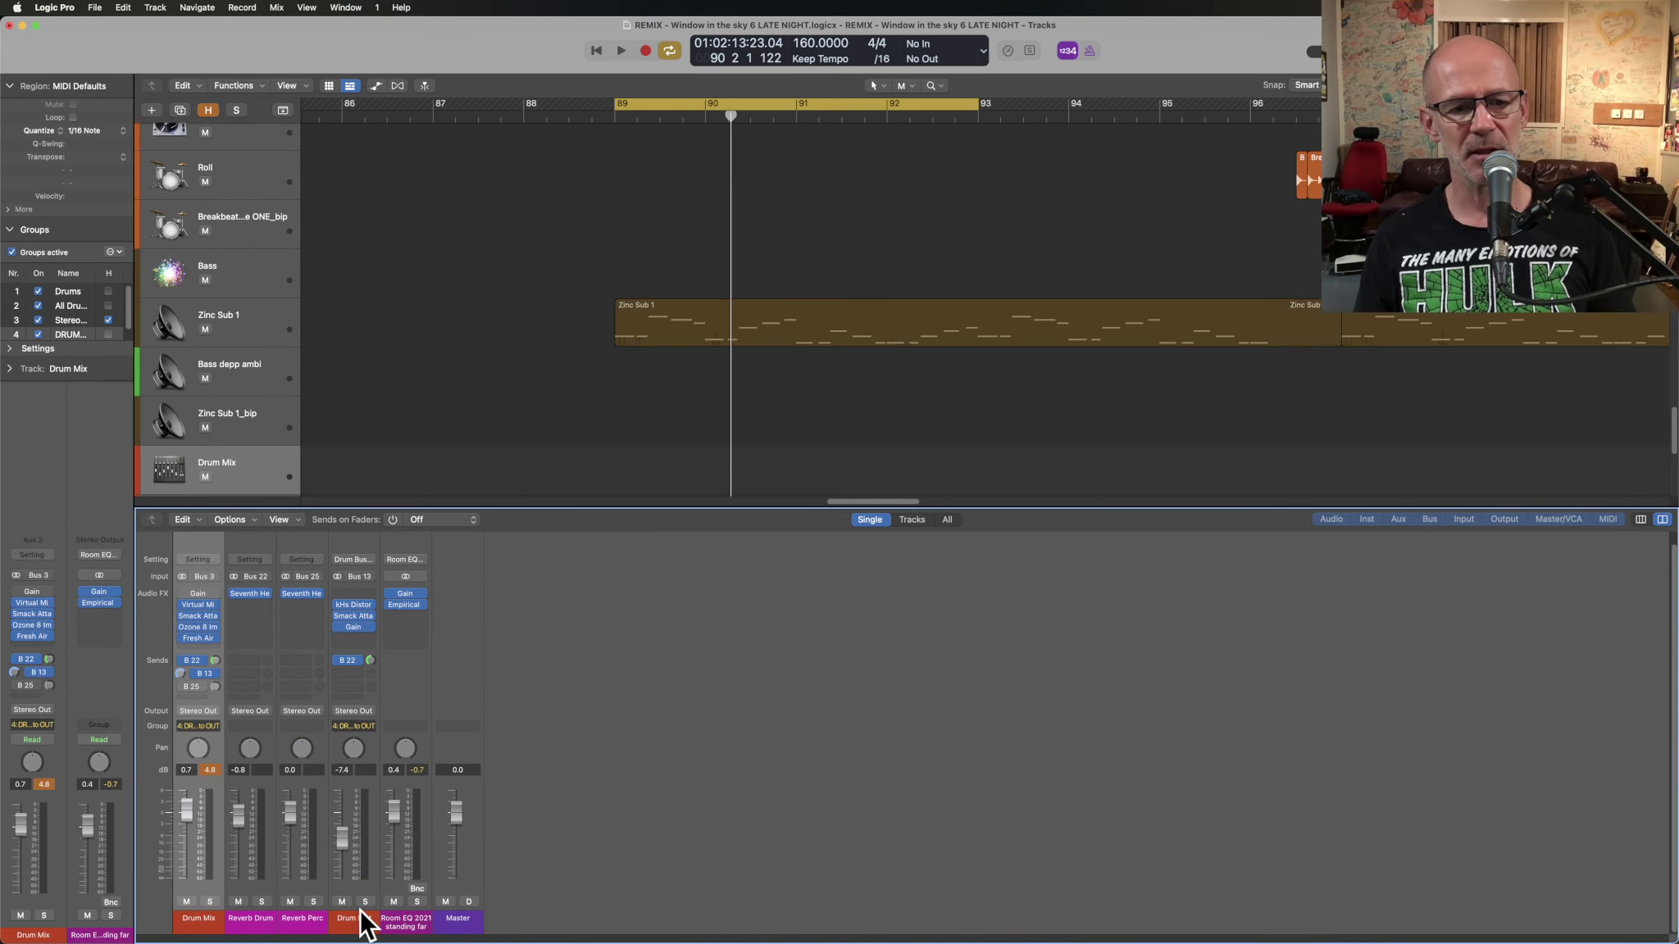
key("space")
key("space")
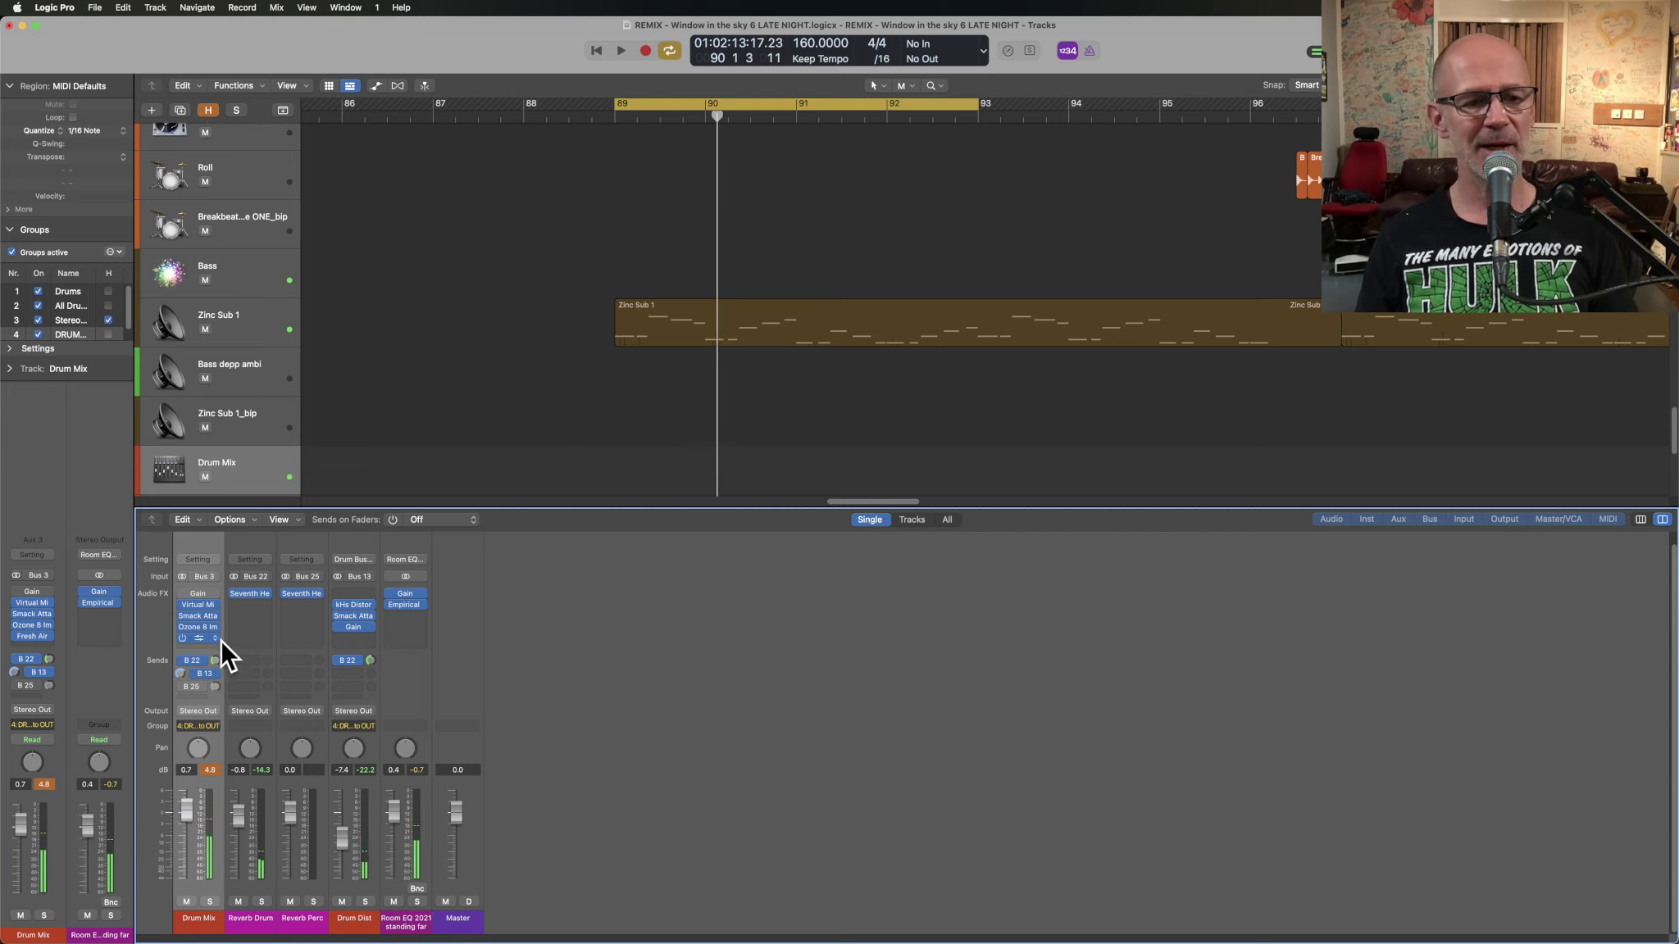
- Insert the Clariphonic DSP EQ on an empty Drum Mix Audio FX slot and start playback
left_click(210, 645)
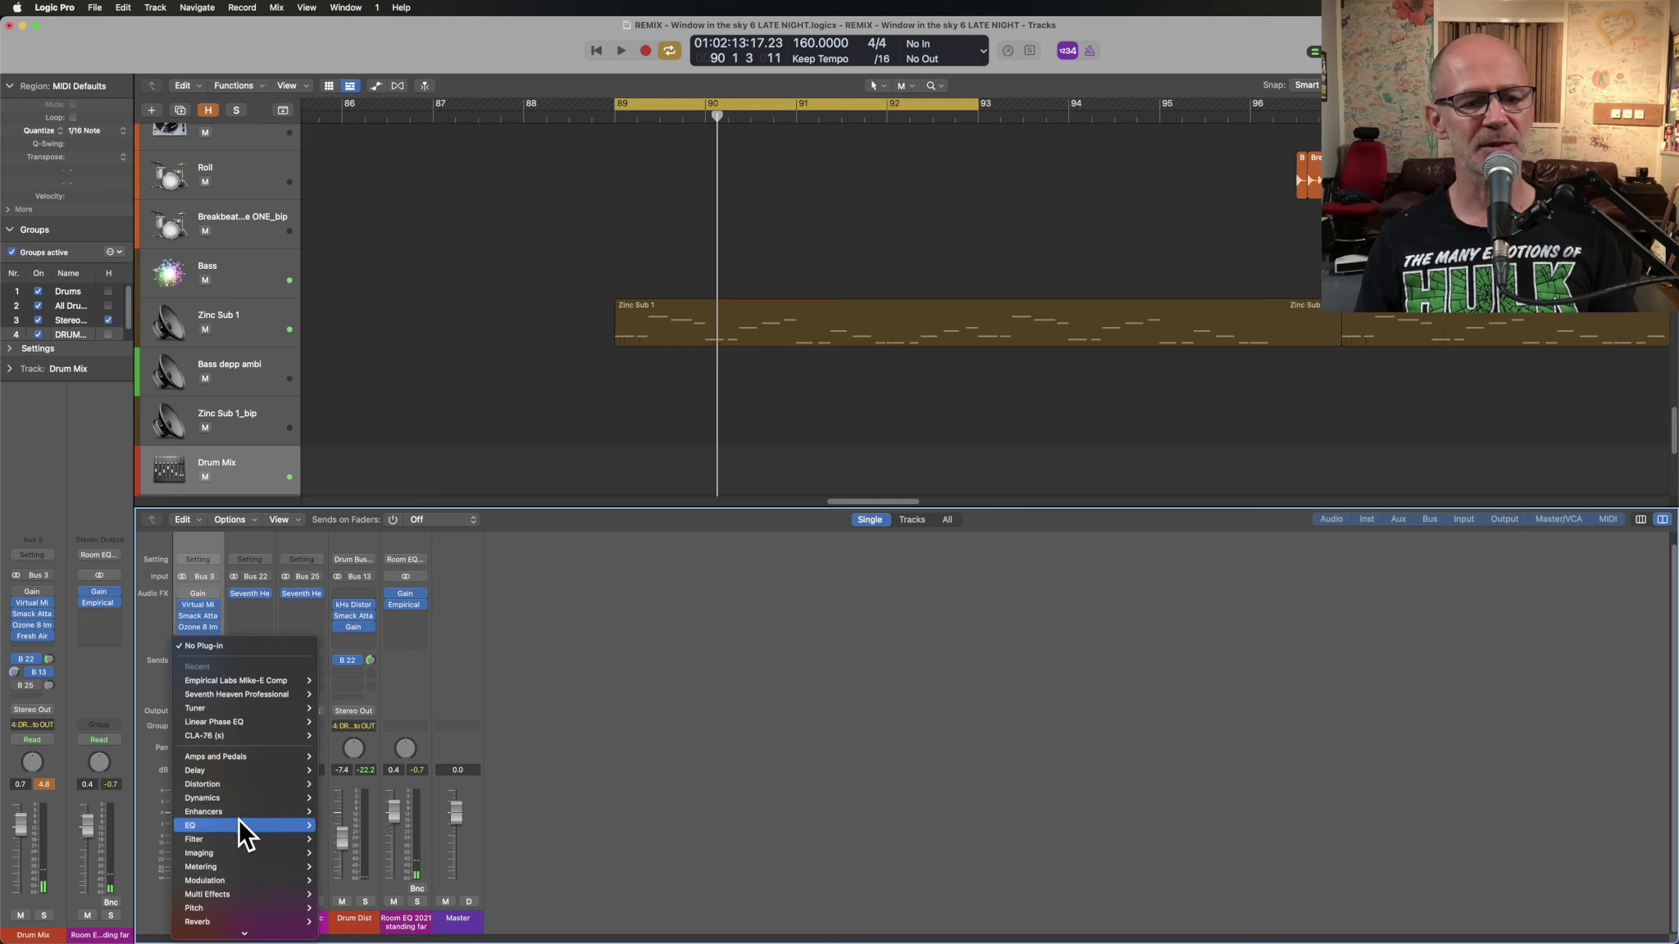
mouse_move(239, 818)
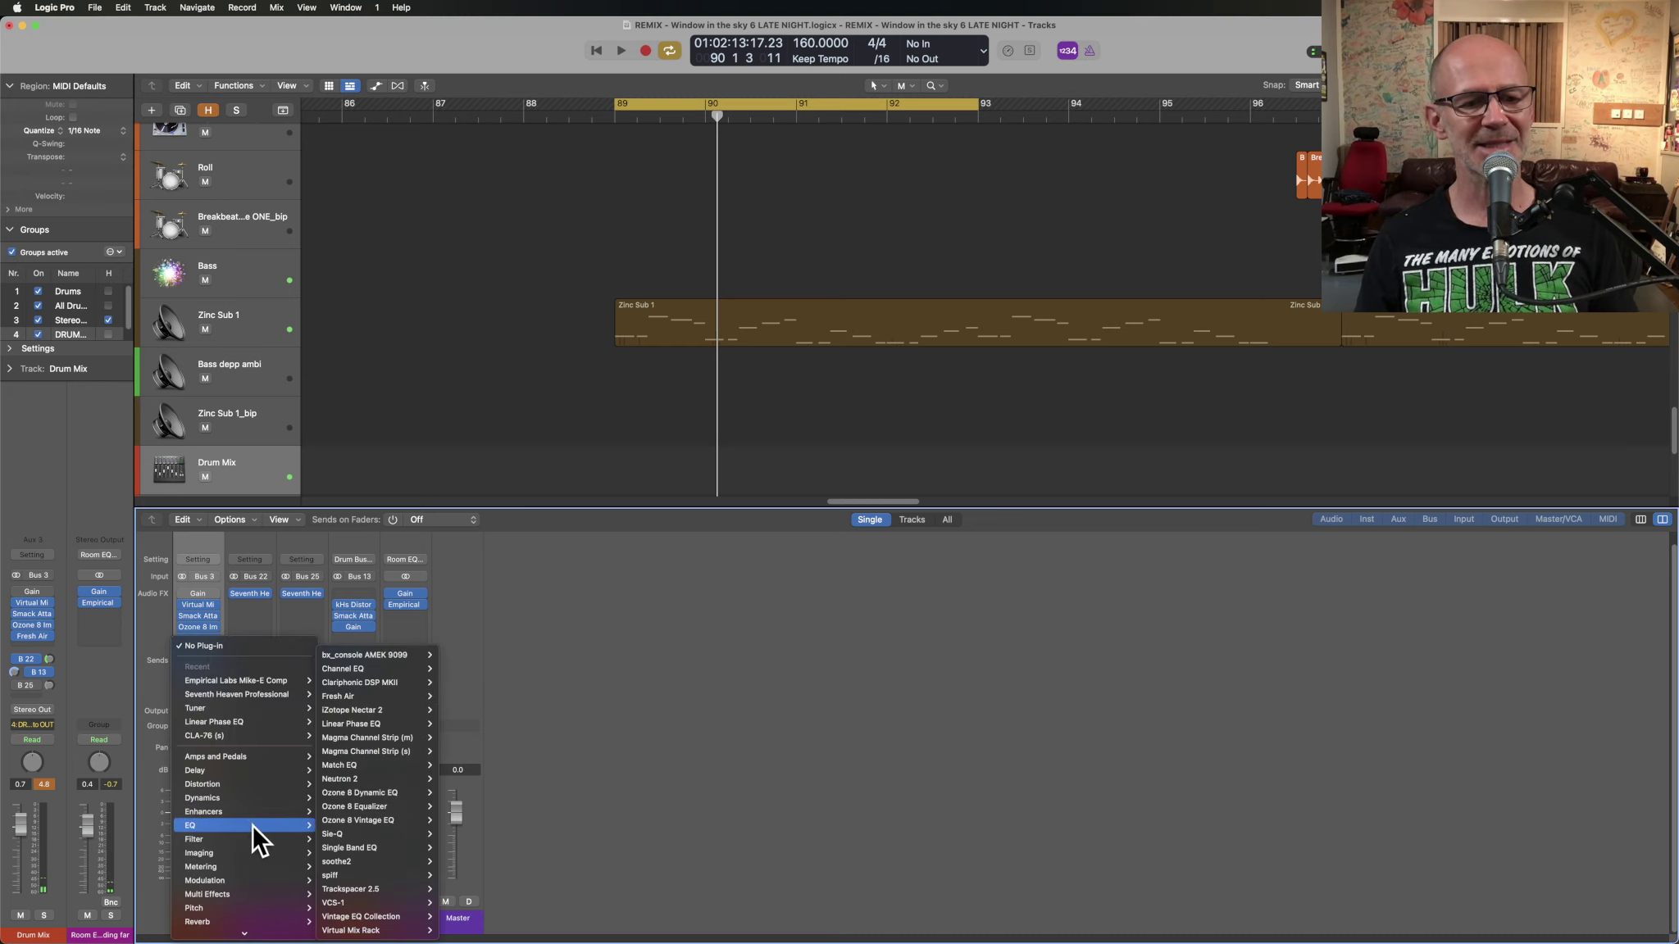
mouse_move(386, 686)
left_click(465, 686)
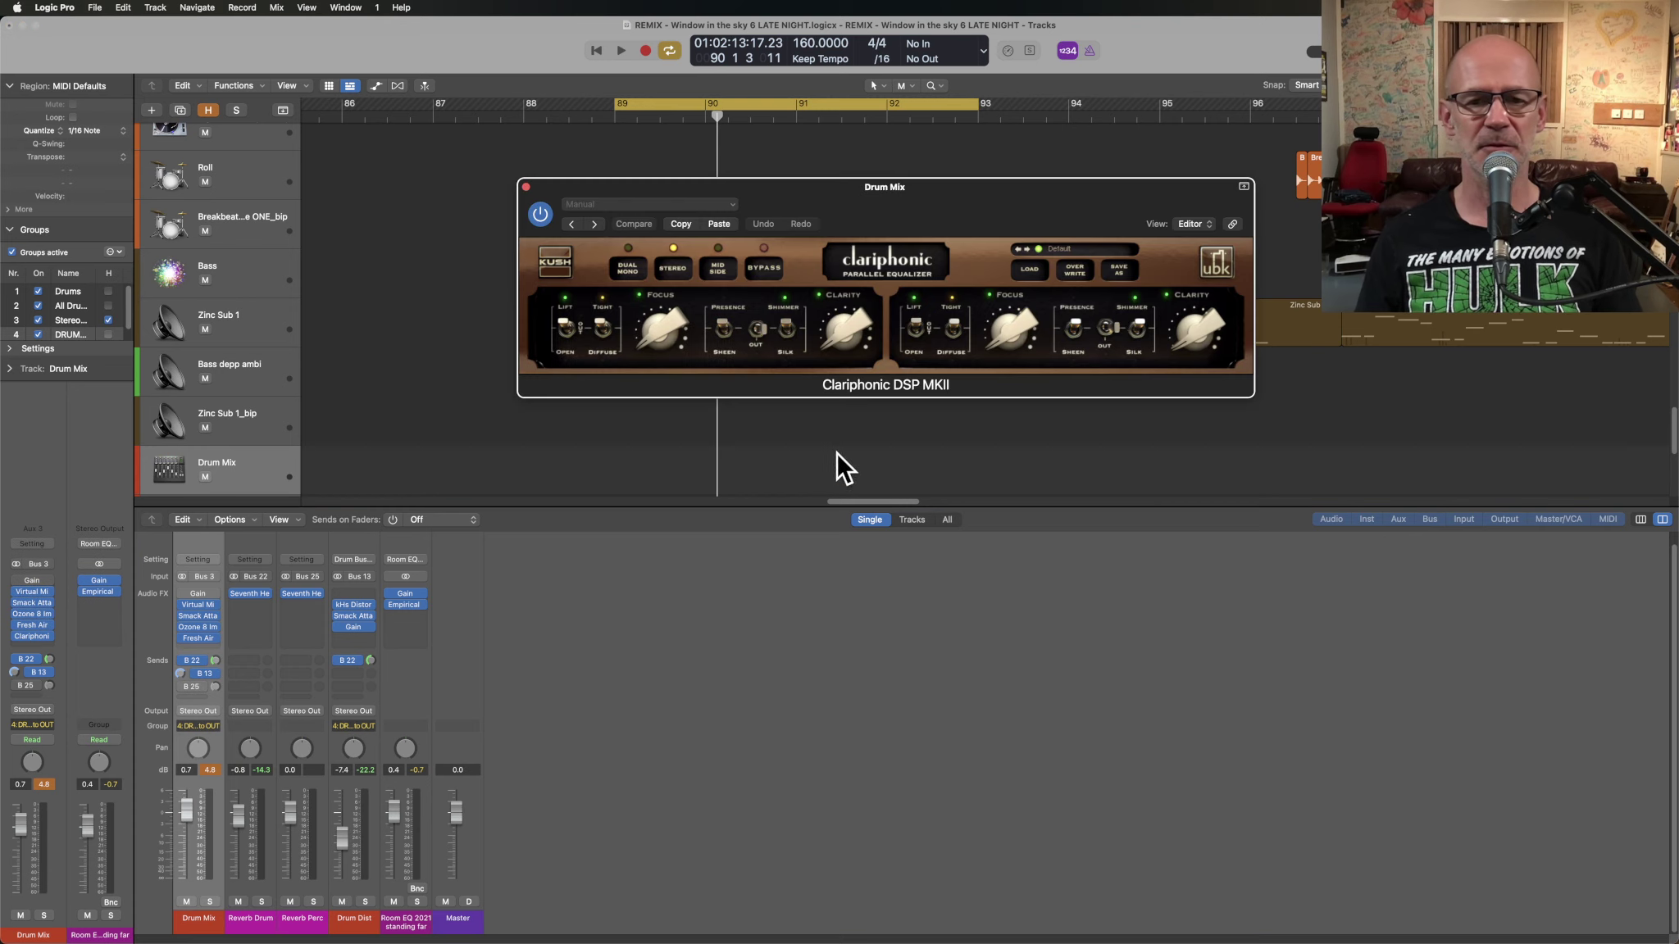
key("space")
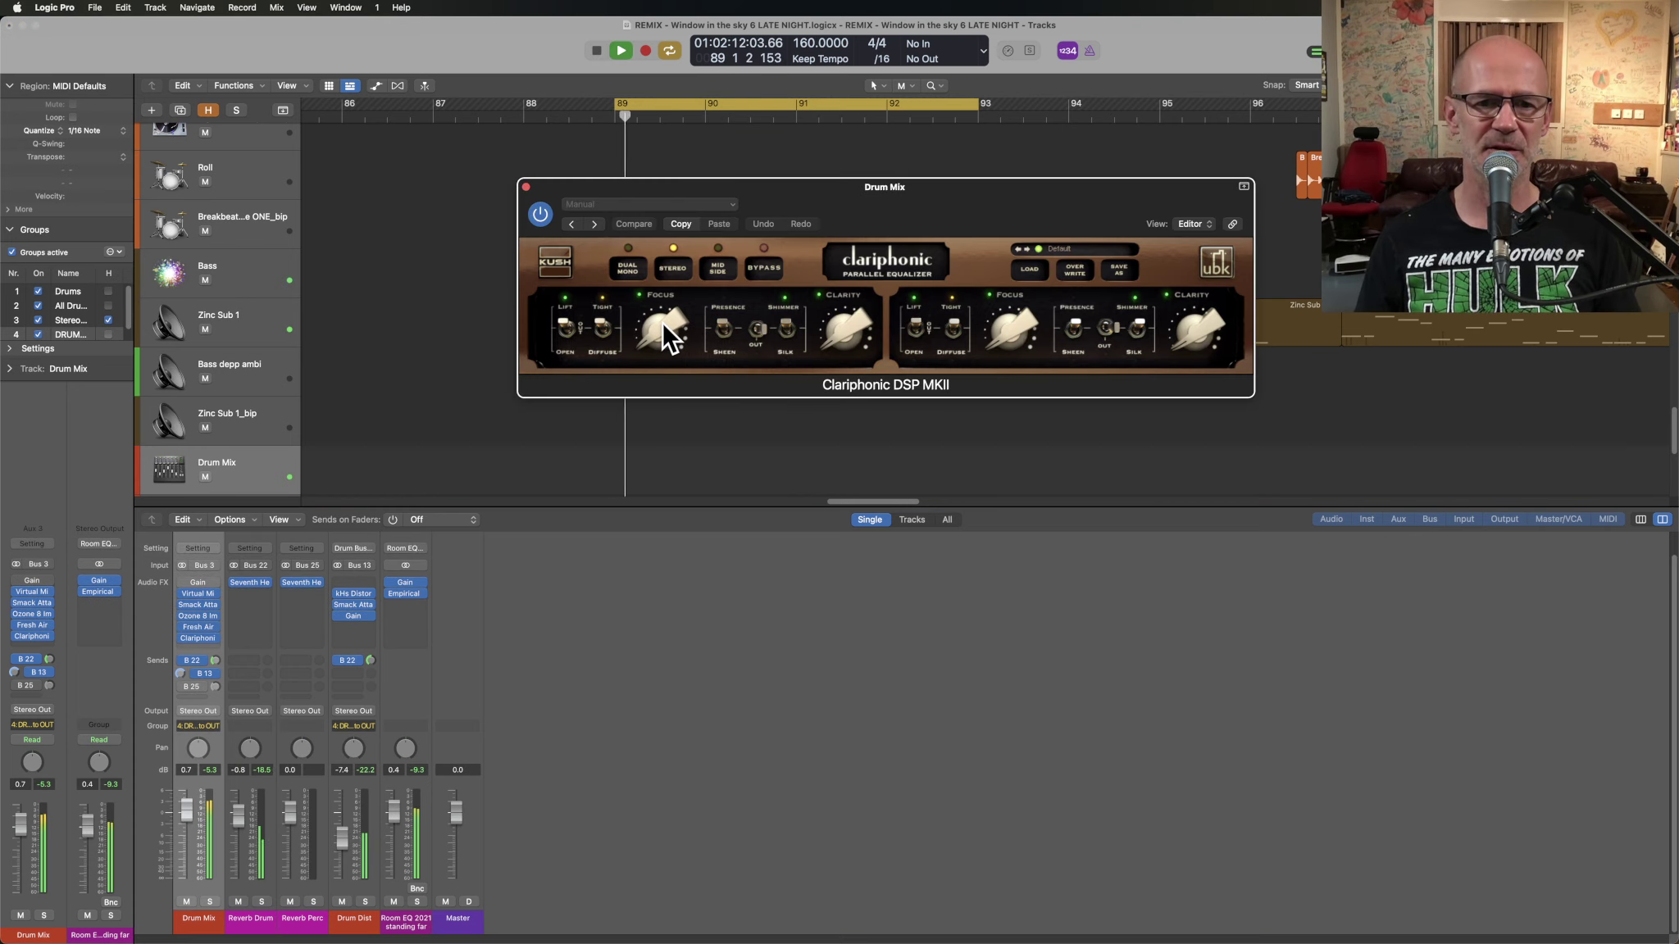
- Raise Clariphonic Focus and Clarity, A/B with bypass, then reset the Drum Mix level to 0.0 dB
left_click_drag(661, 321, 655, 258)
left_click_drag(836, 328, 758, 283)
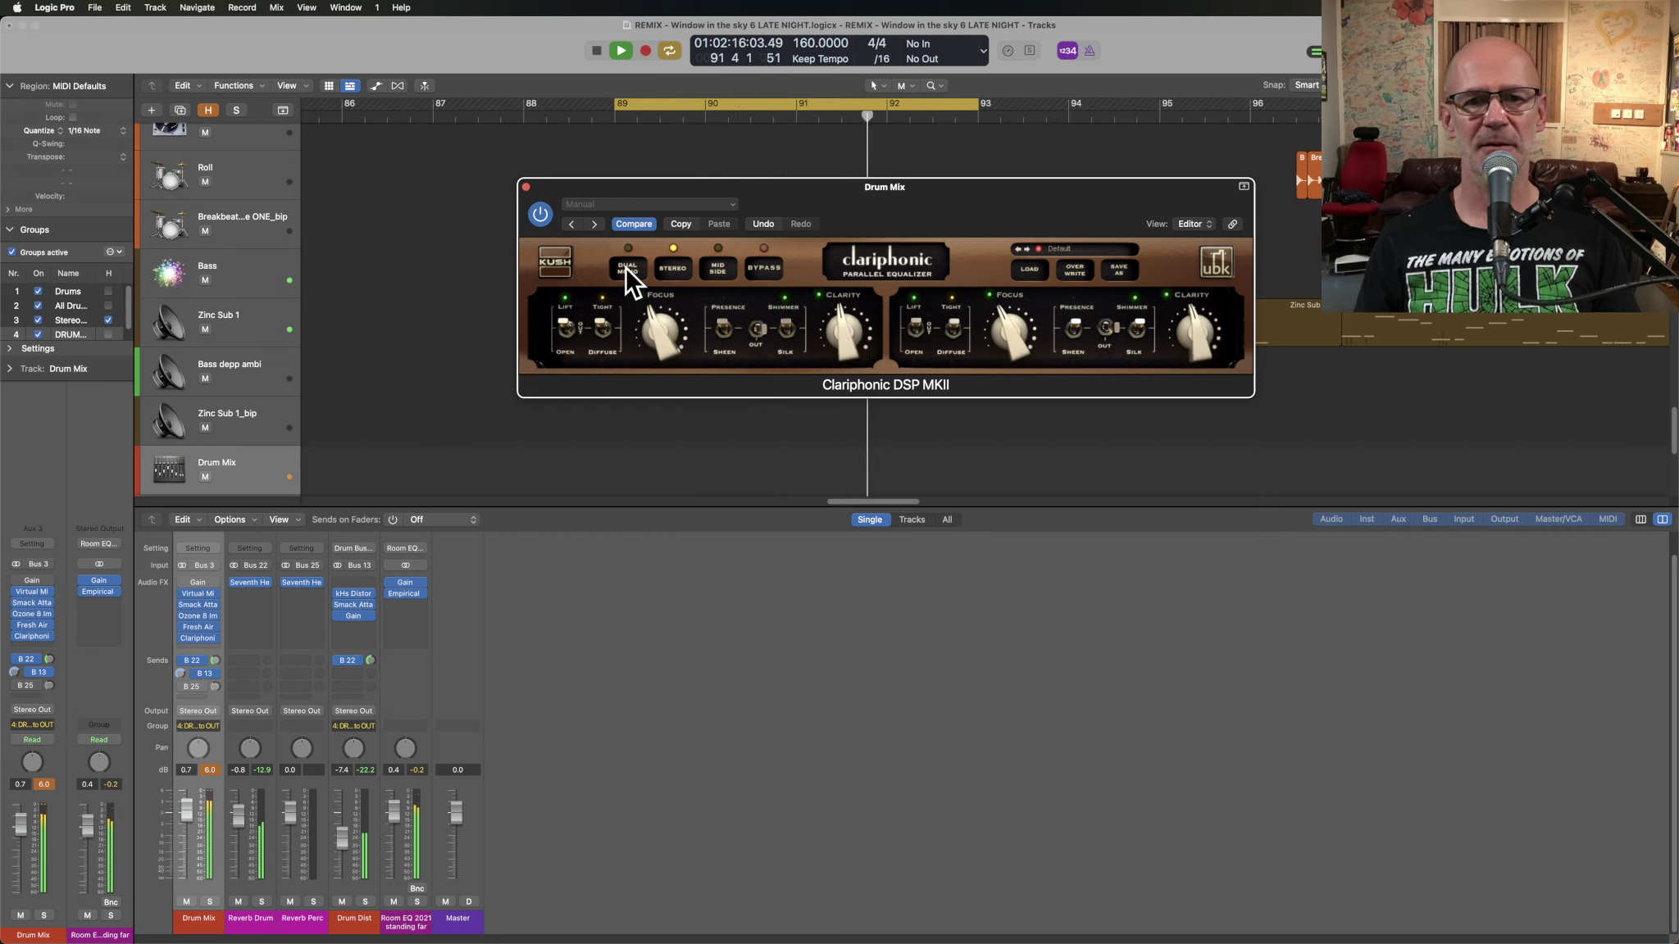
left_click(763, 267)
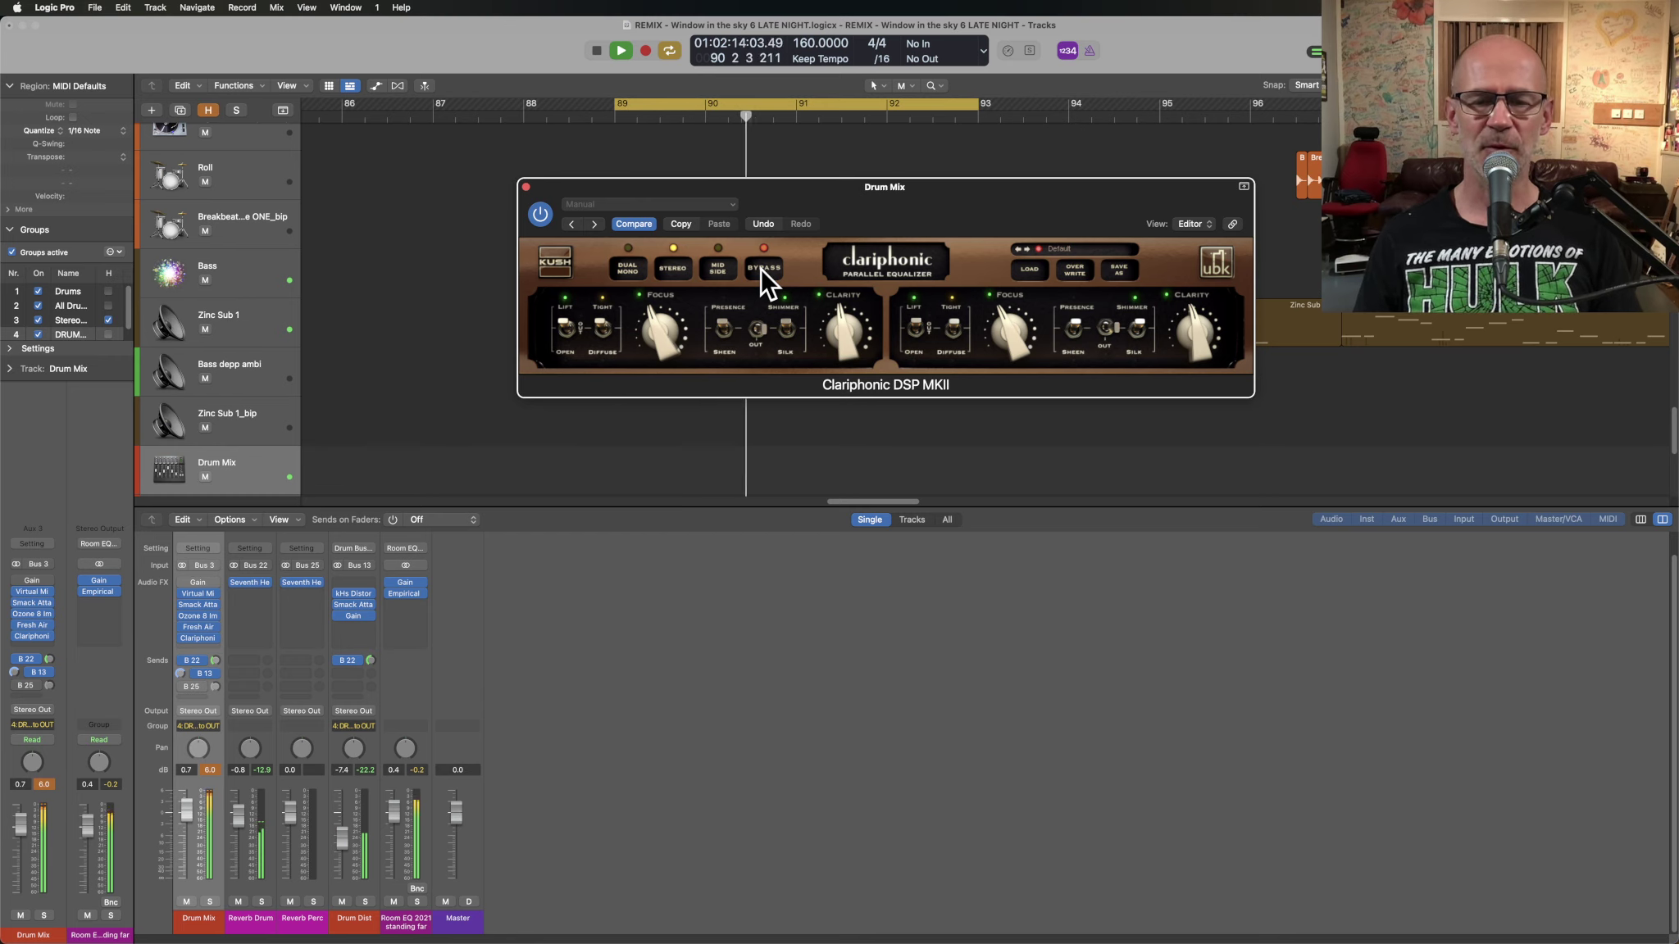
left_click(761, 267)
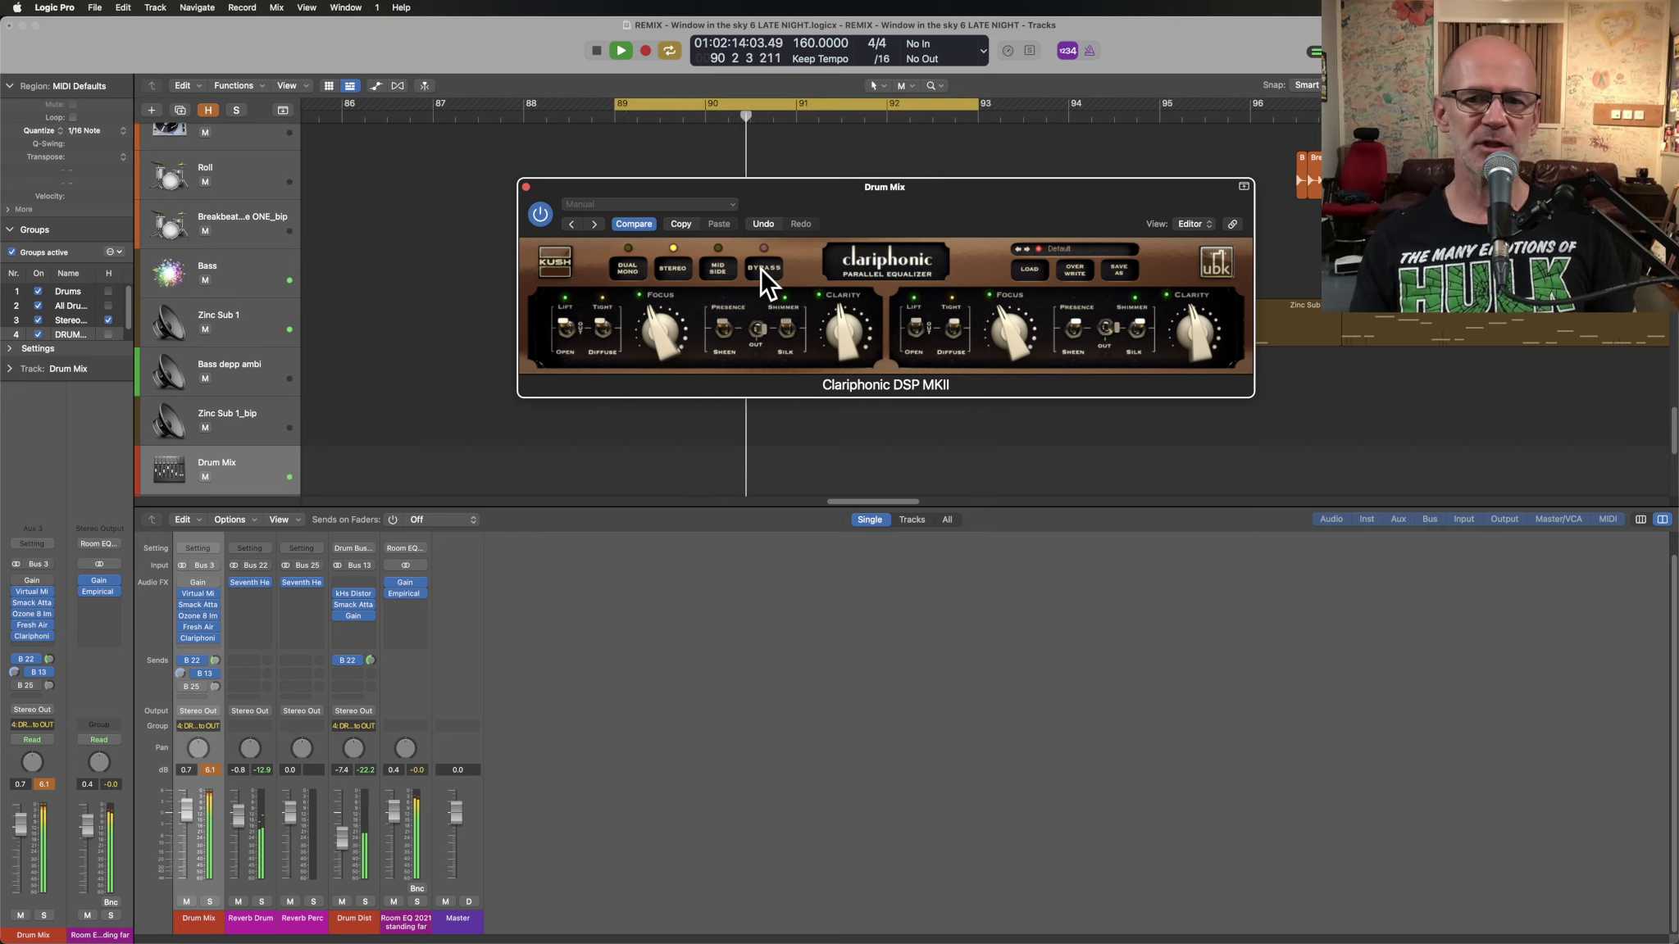
key("space")
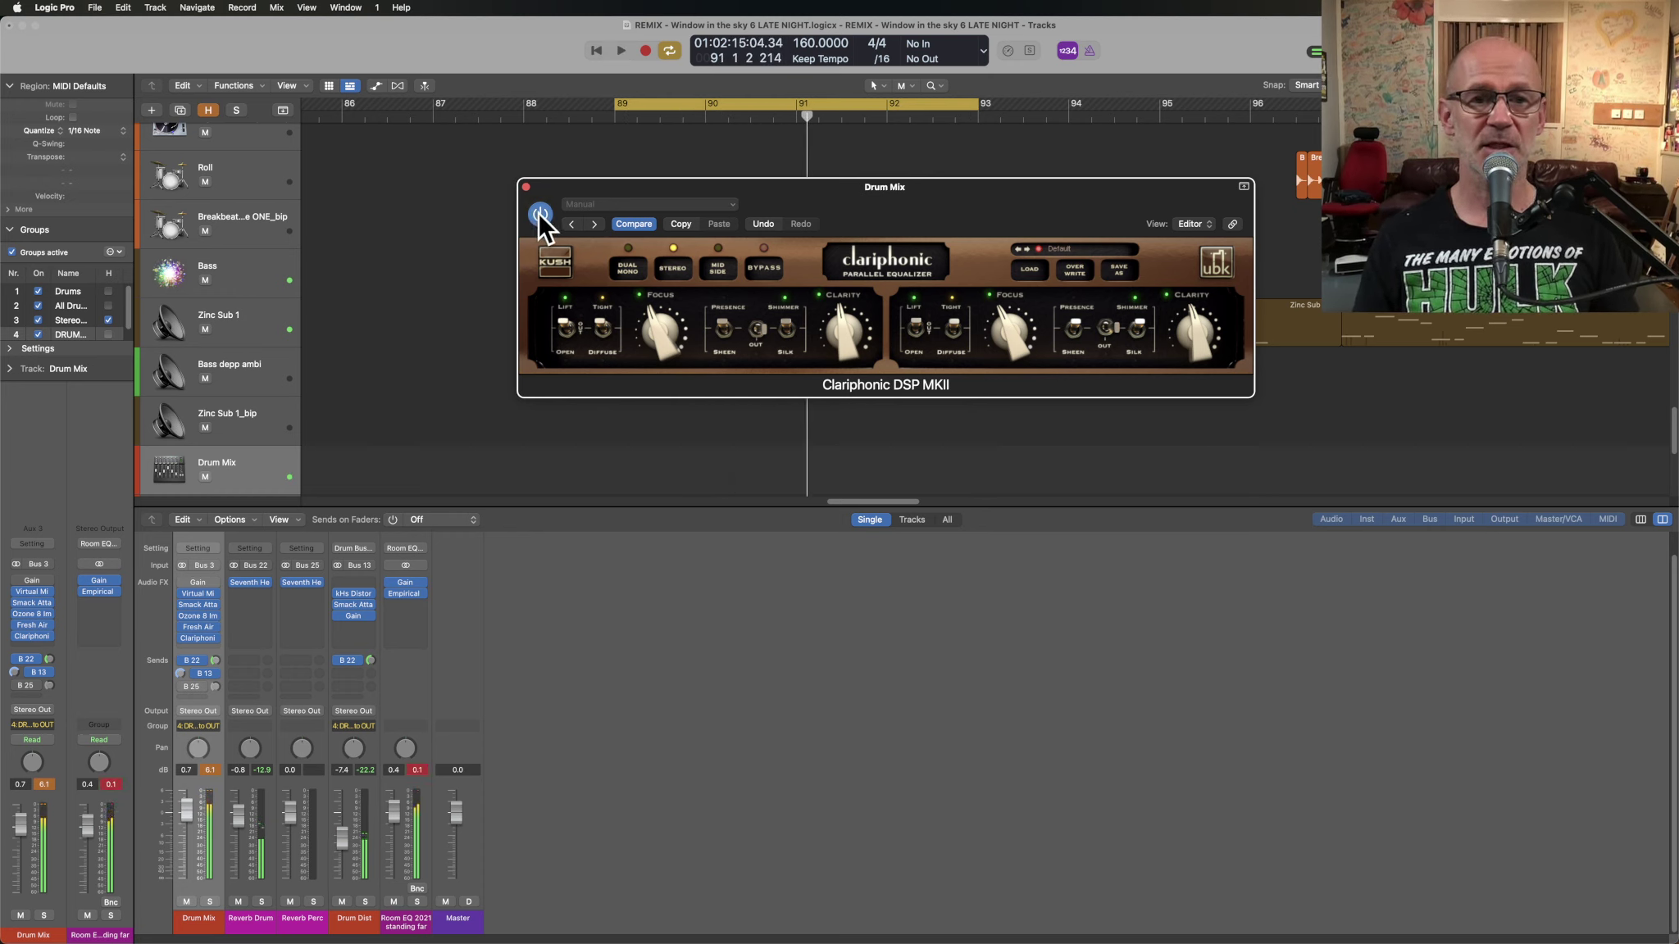
left_click(526, 188)
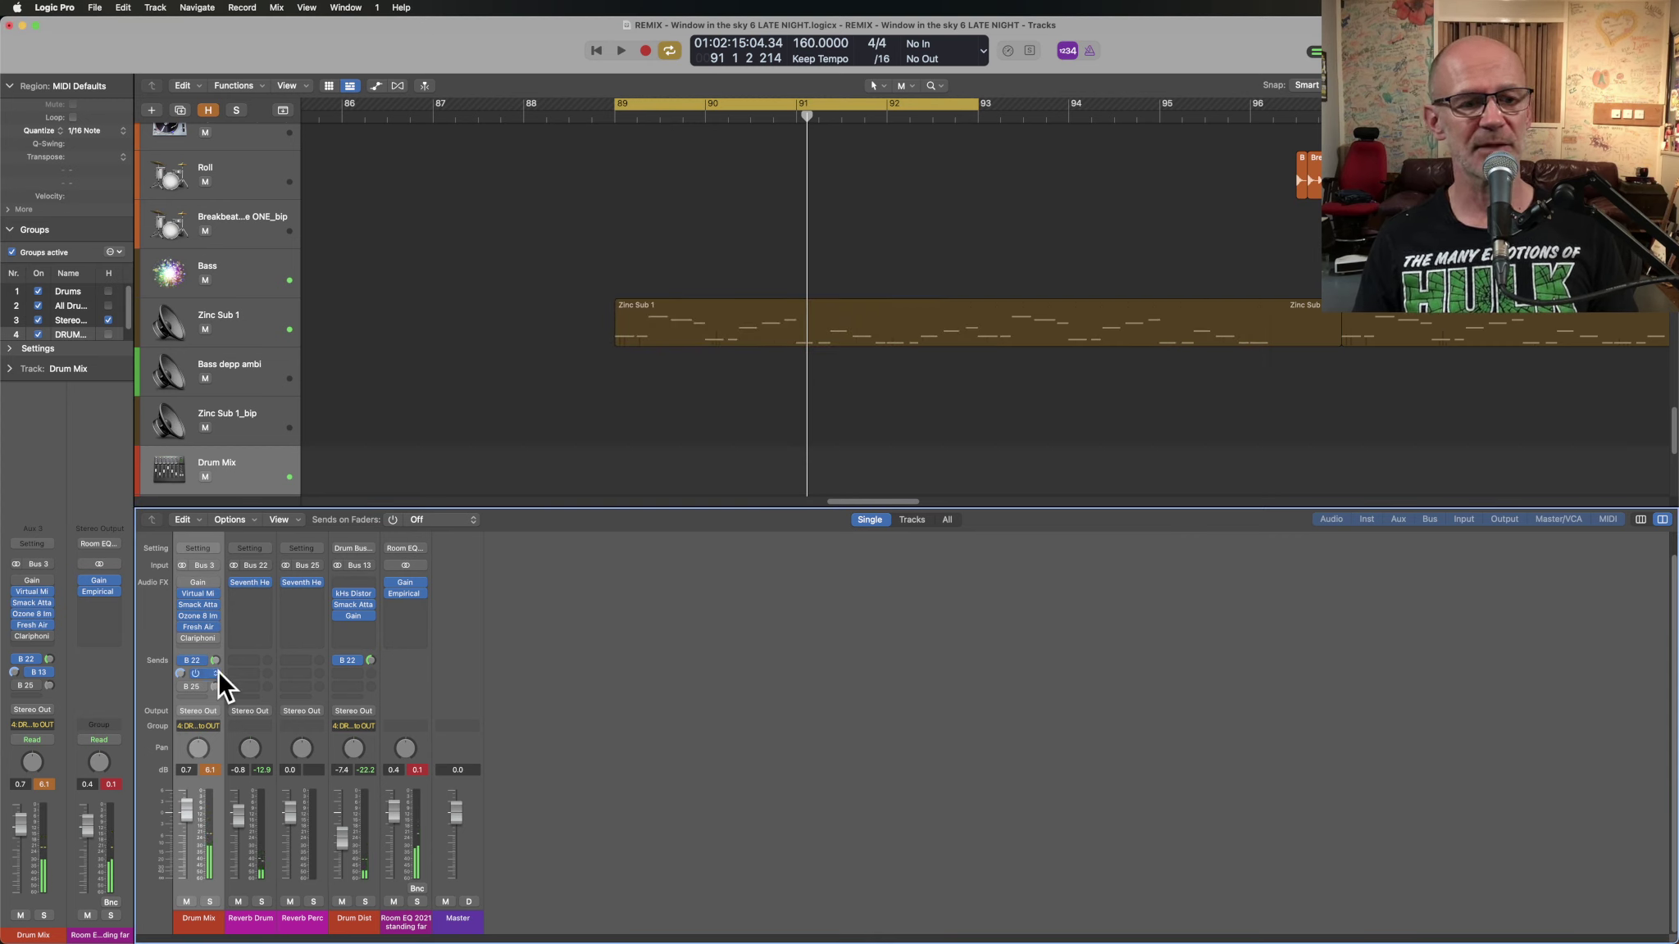
key("g")
left_click(189, 803, "alt")
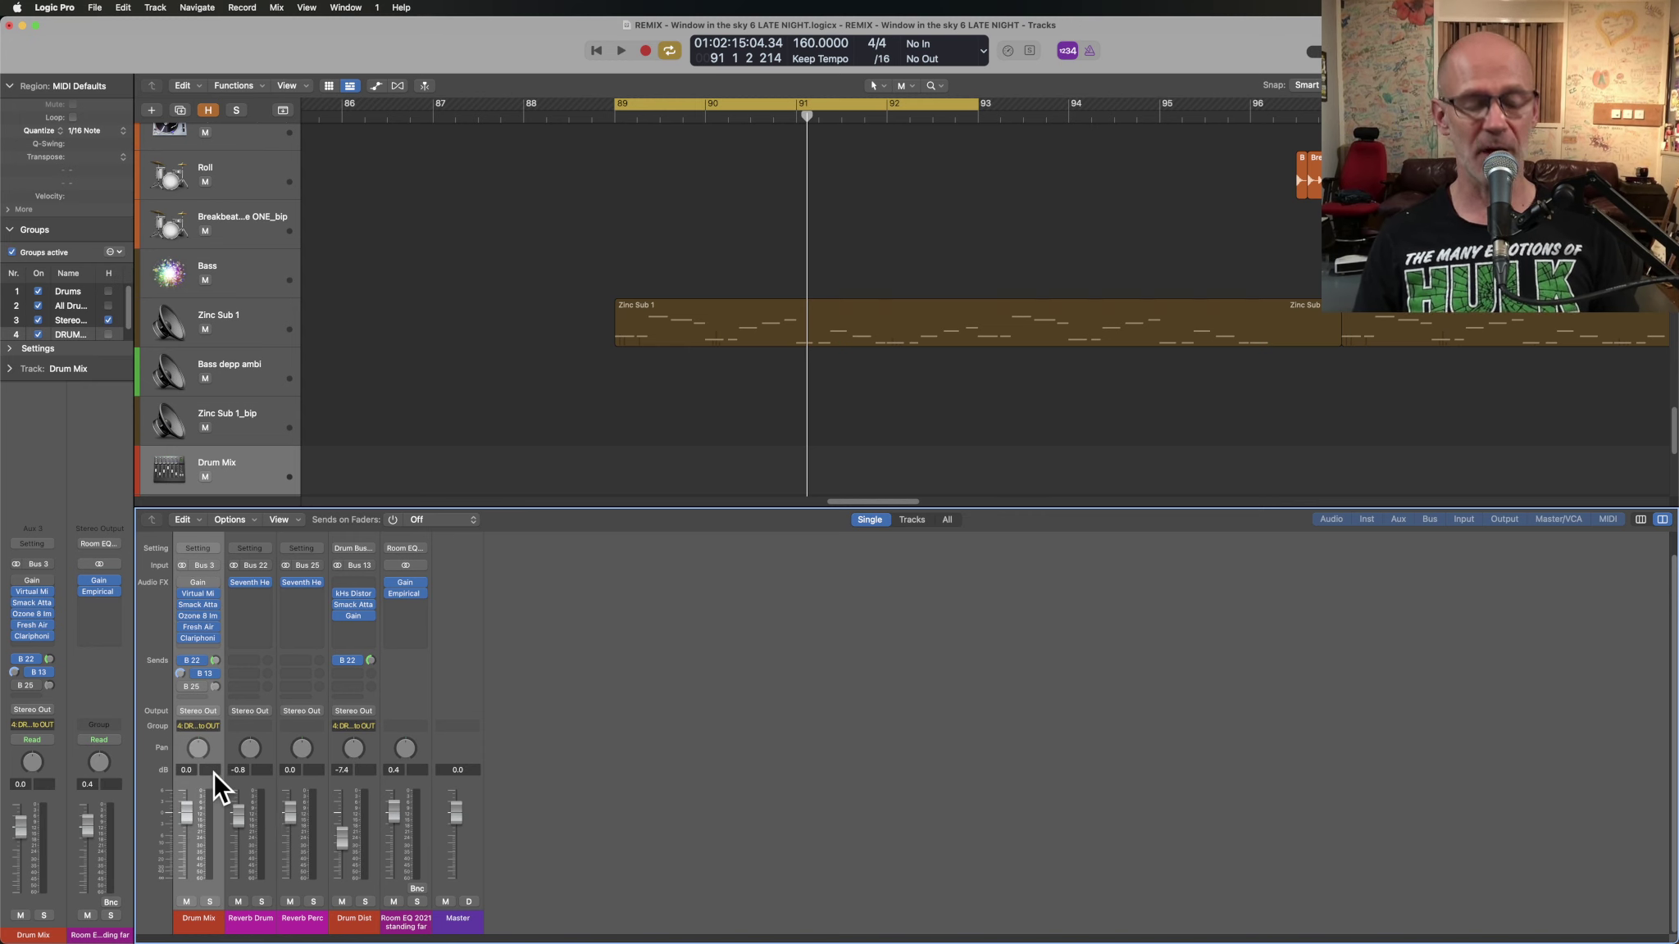
- Zoom into the drum tracks around bar 89, then solo and play the Don't Go_bip_2.23 region
key("x")
key("z")
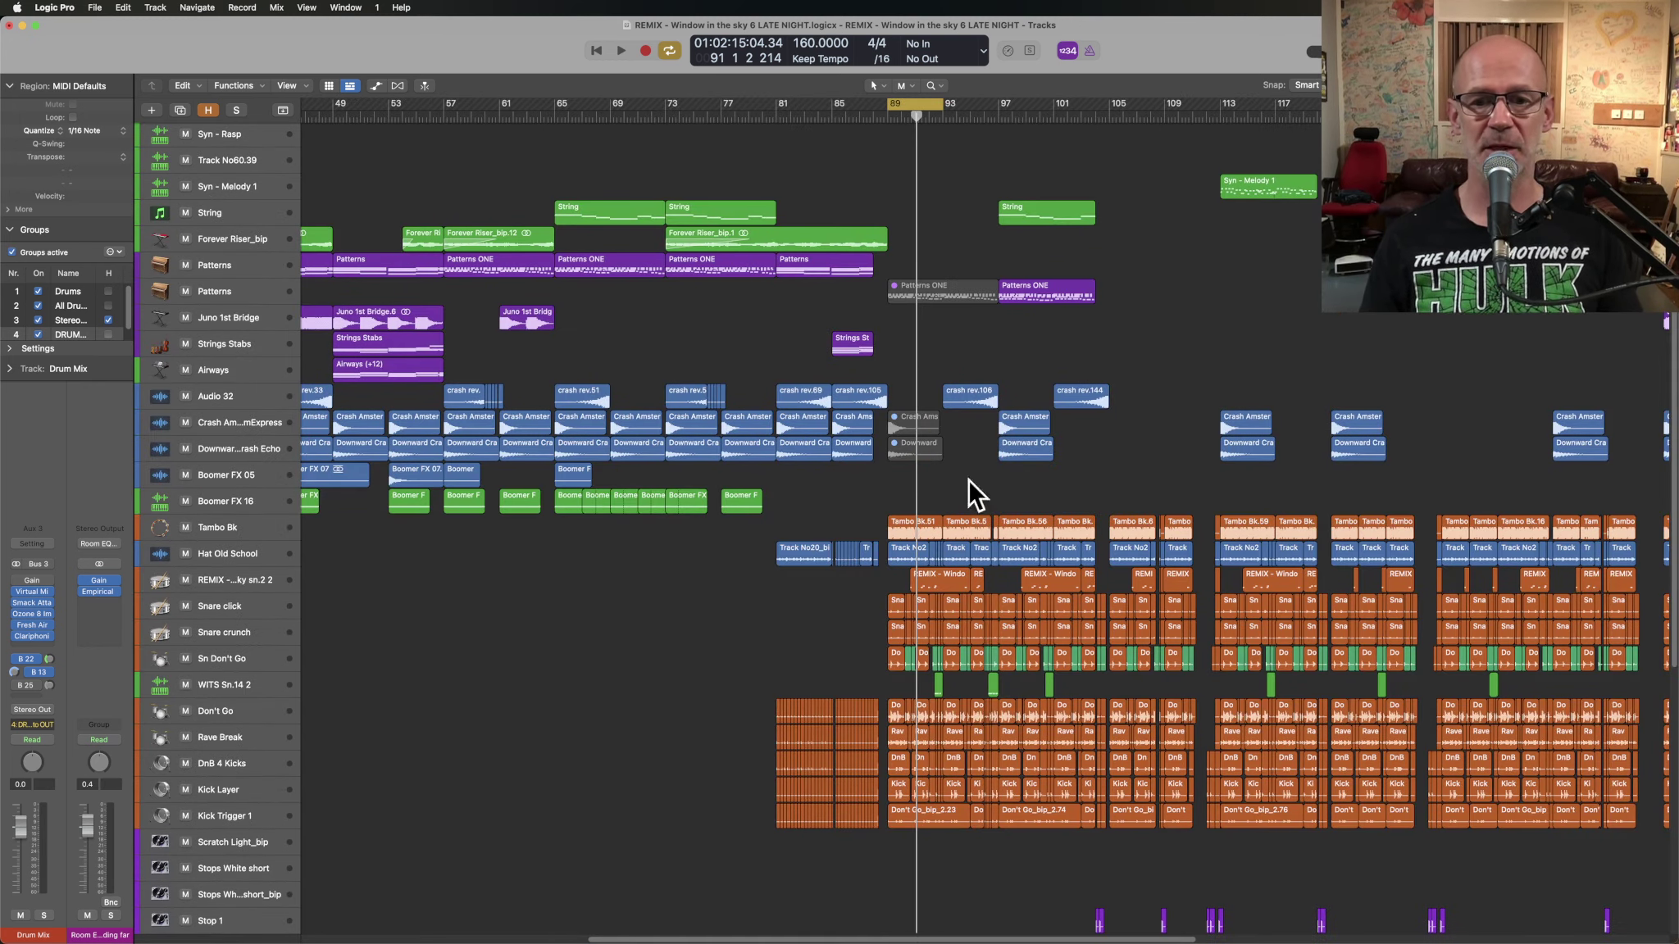
scroll(938, 832, "down", 2)
left_click_drag(825, 488, 1065, 820)
left_click(681, 754)
key("ctrl+s")
key("space")
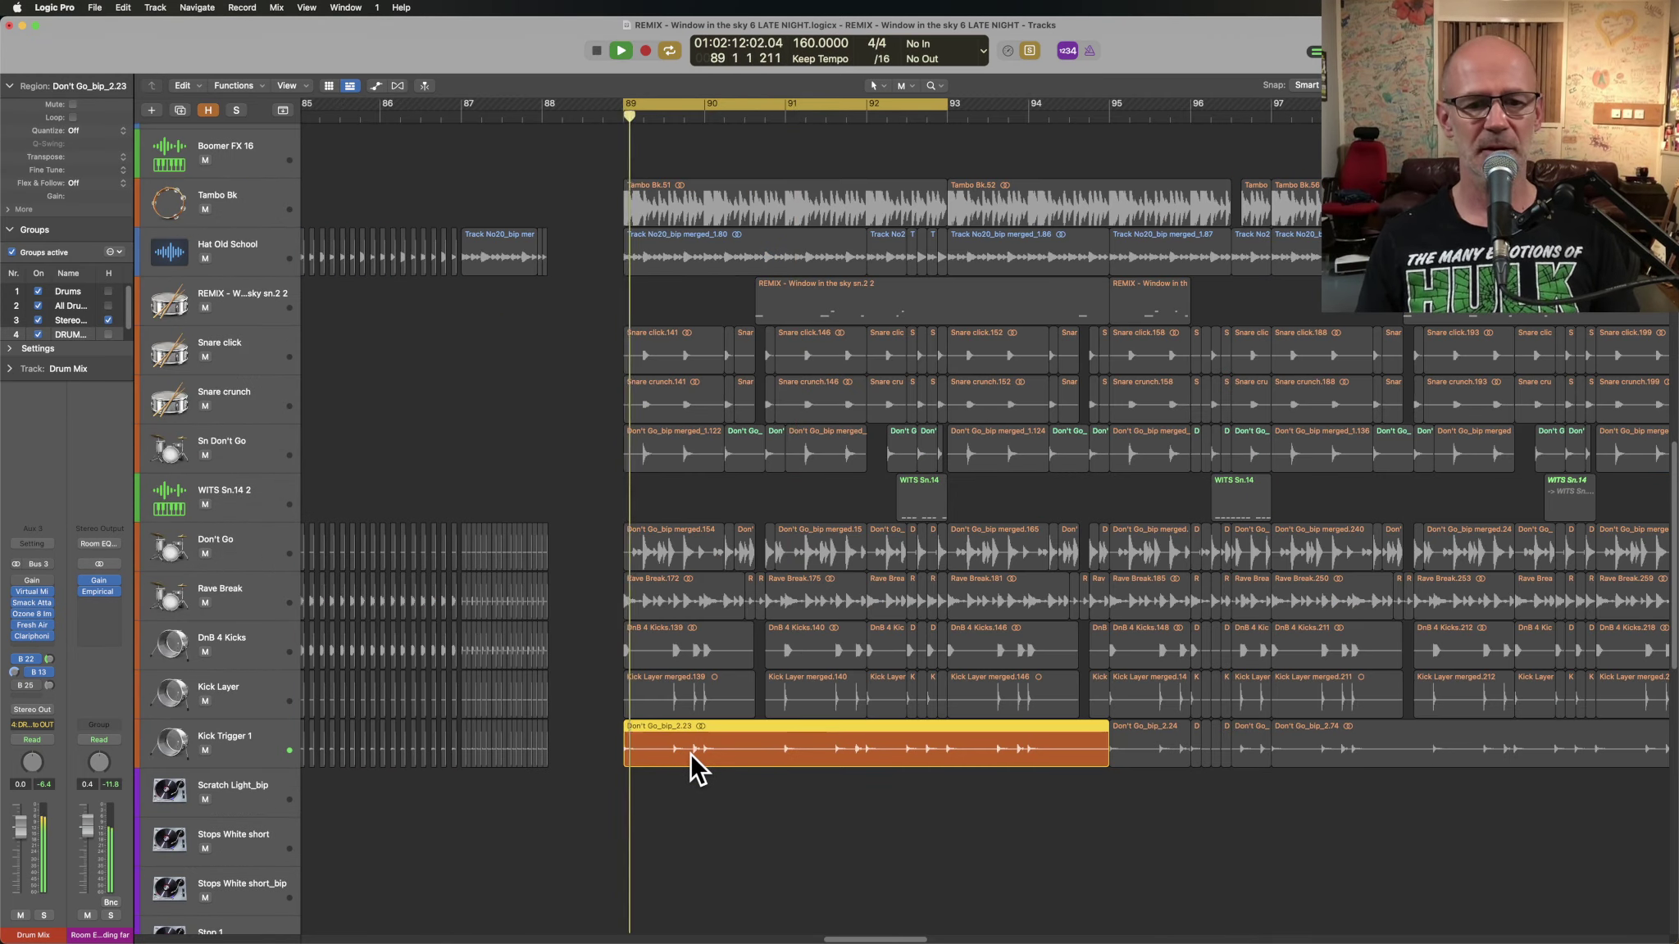
key("space")
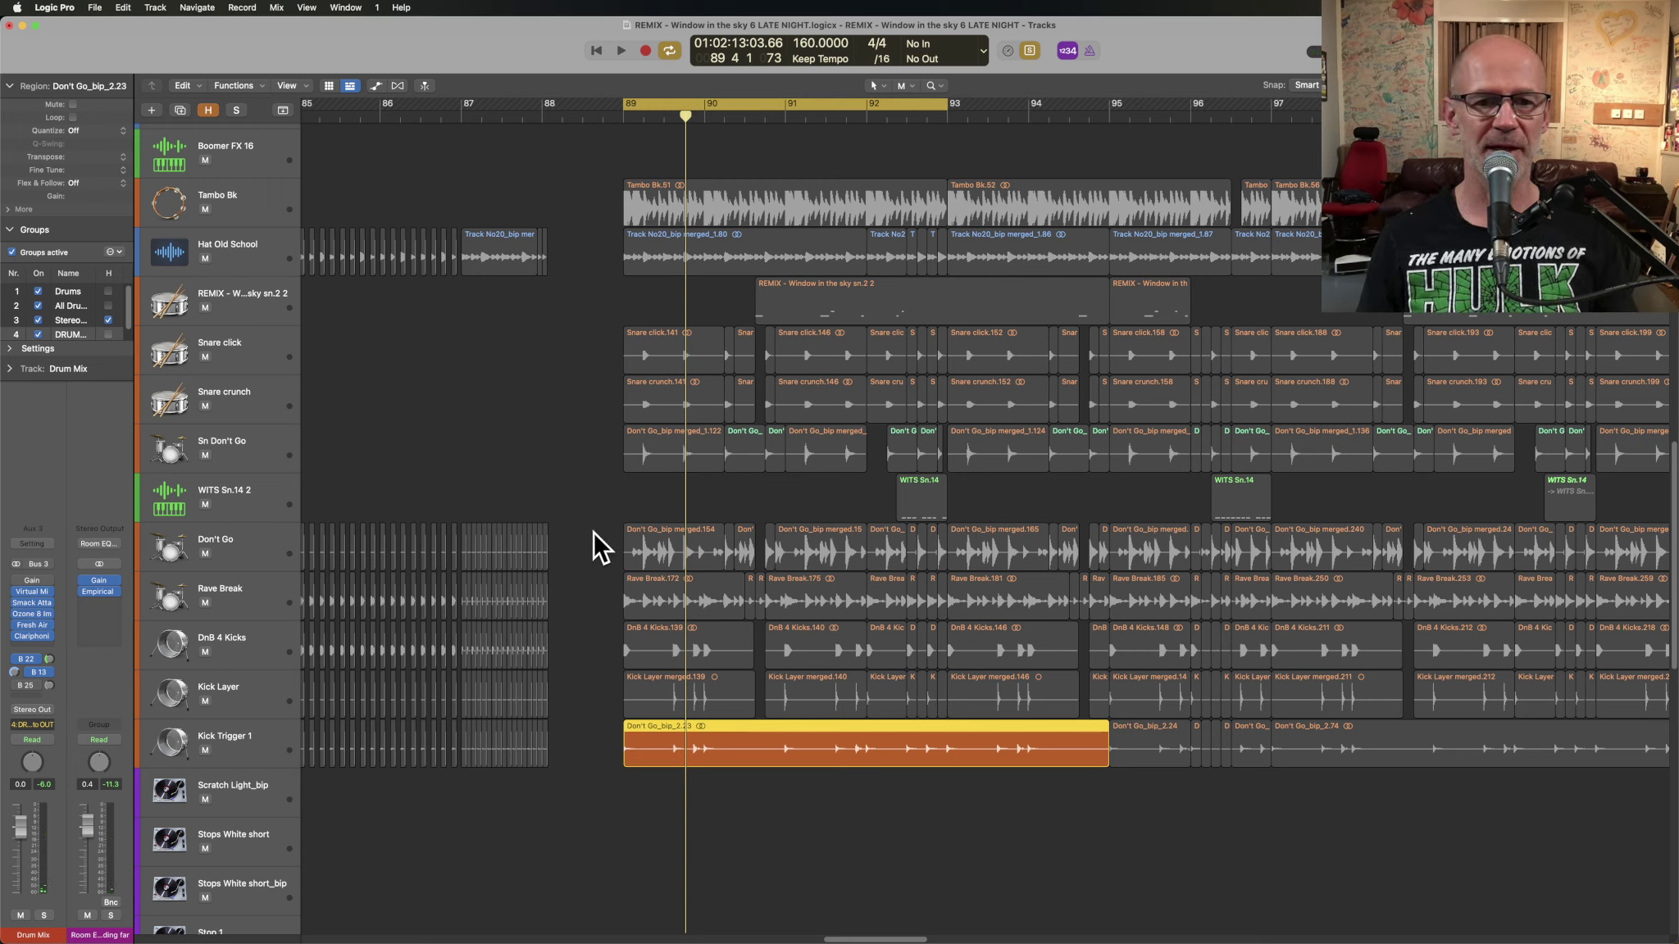
- Audition the Don't Go_bip merged.154 region, then the Kick Trigger 1 track from the cycle start
left_click(687, 549)
key("space")
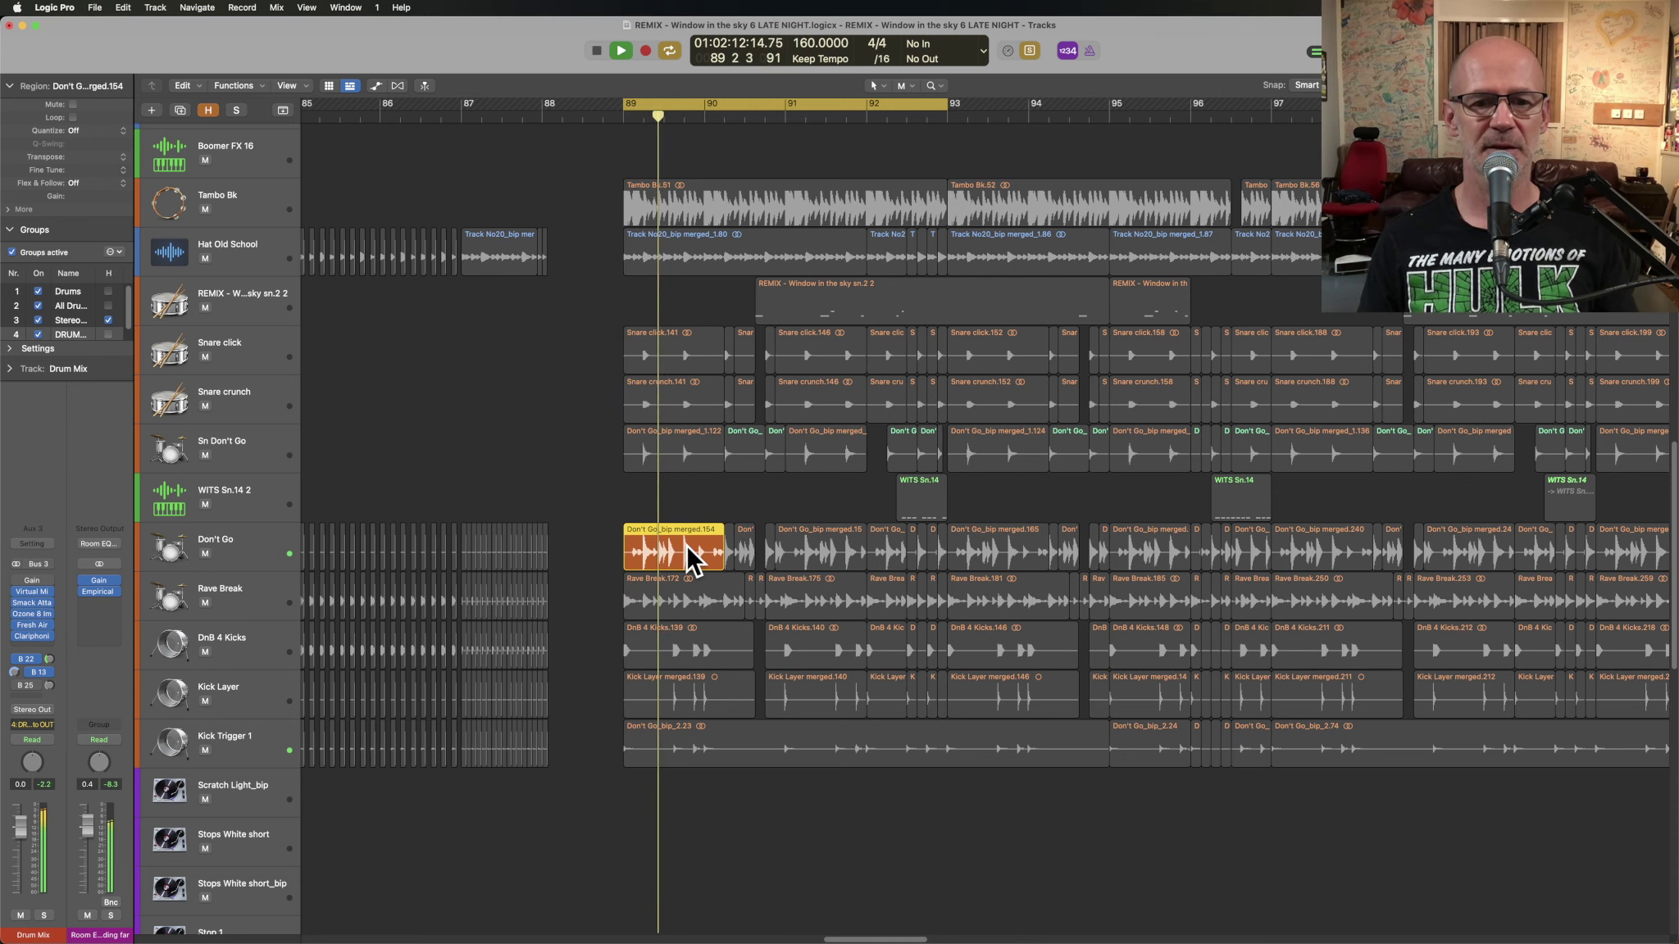
key("space")
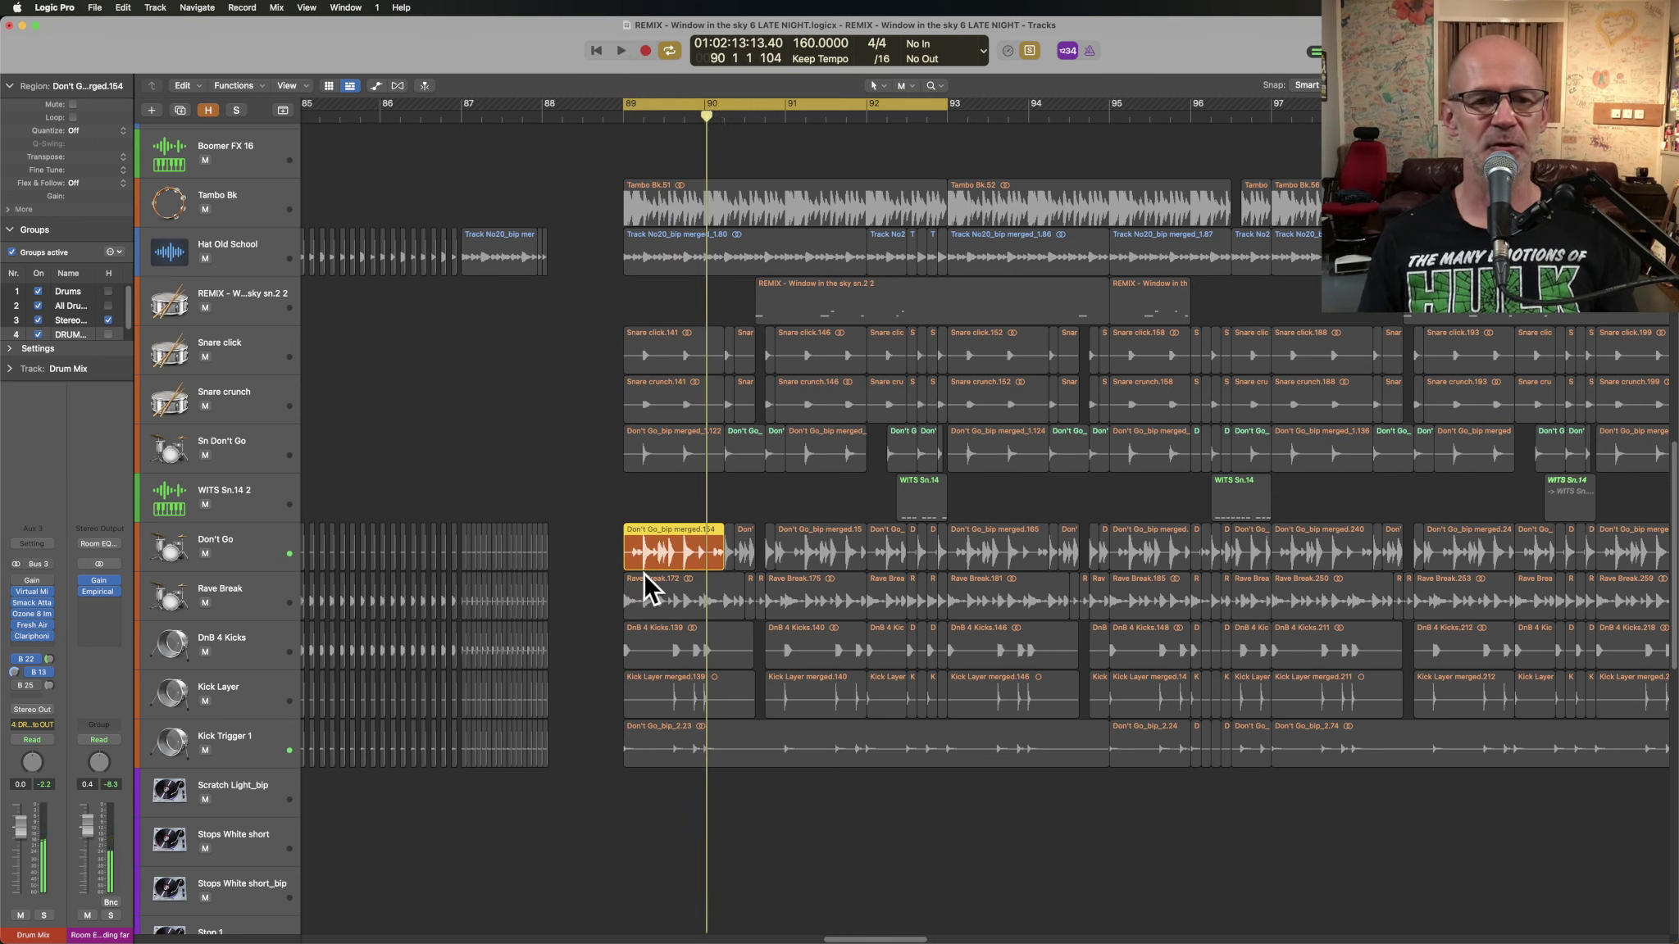
left_click(251, 750)
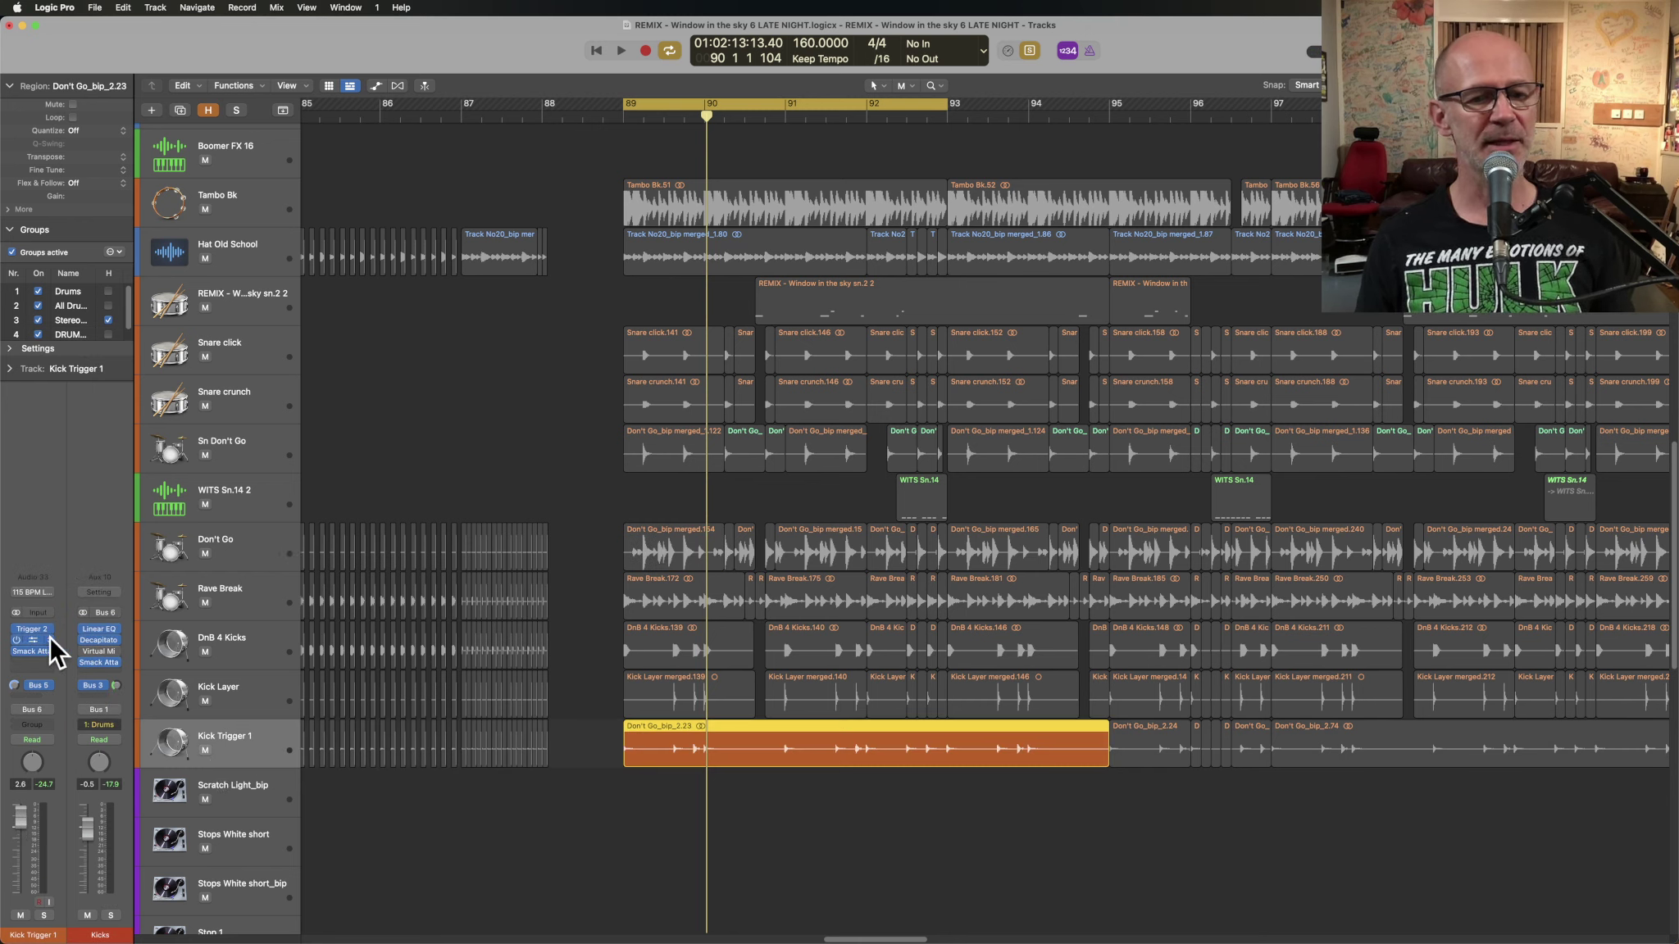
key("space")
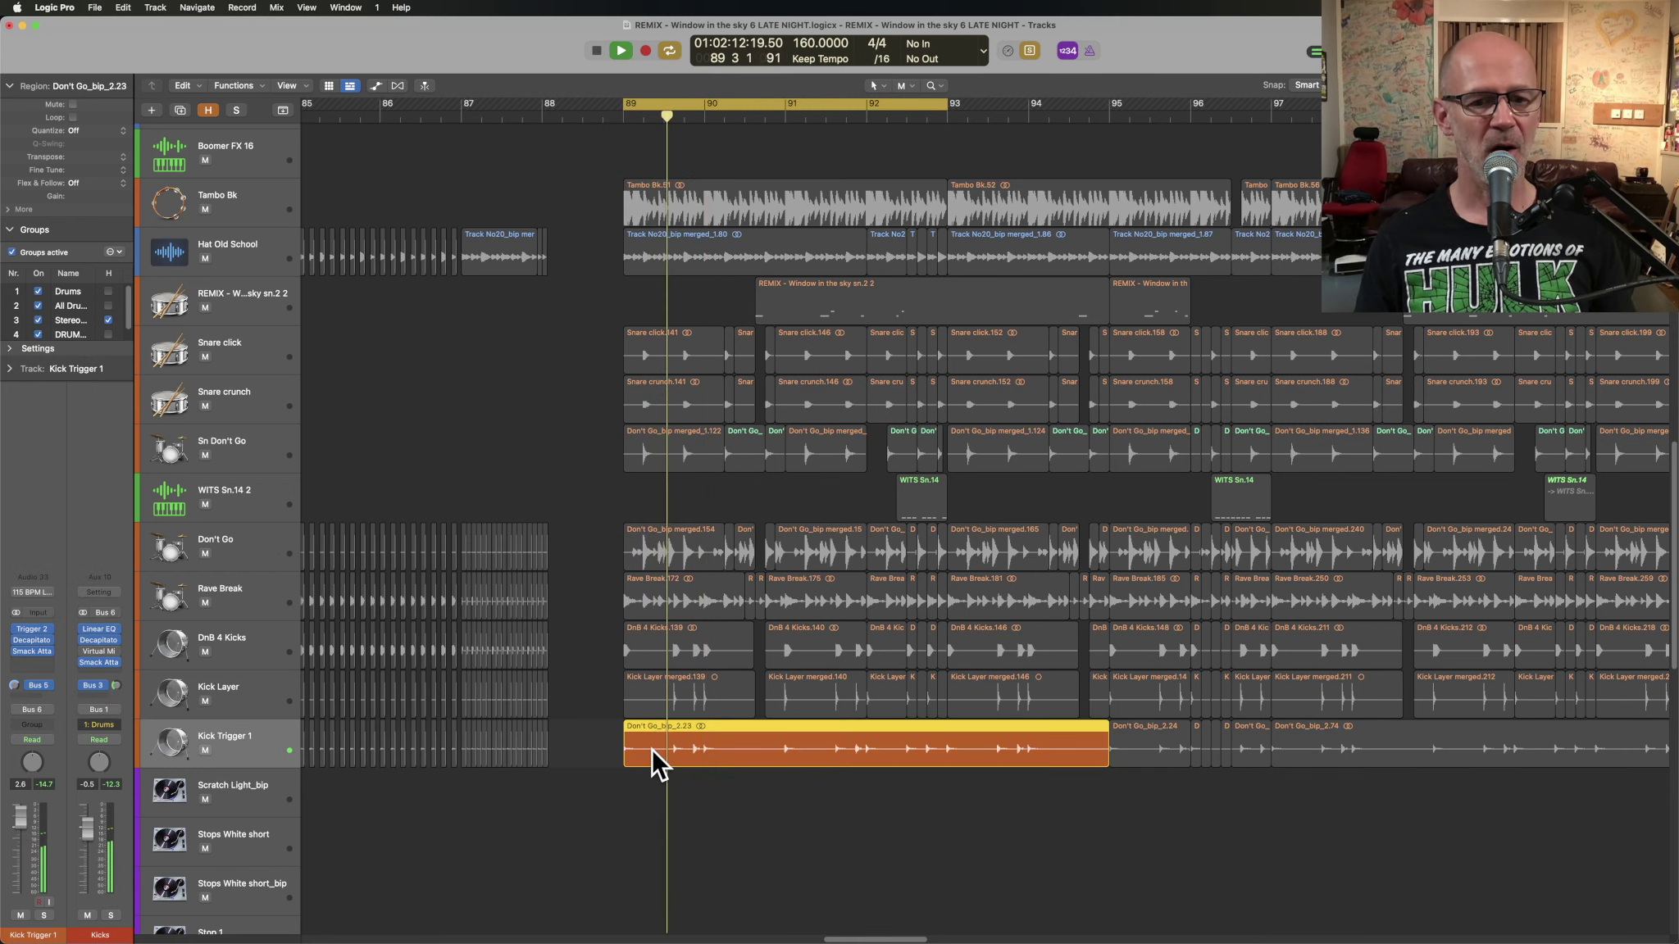
key("space")
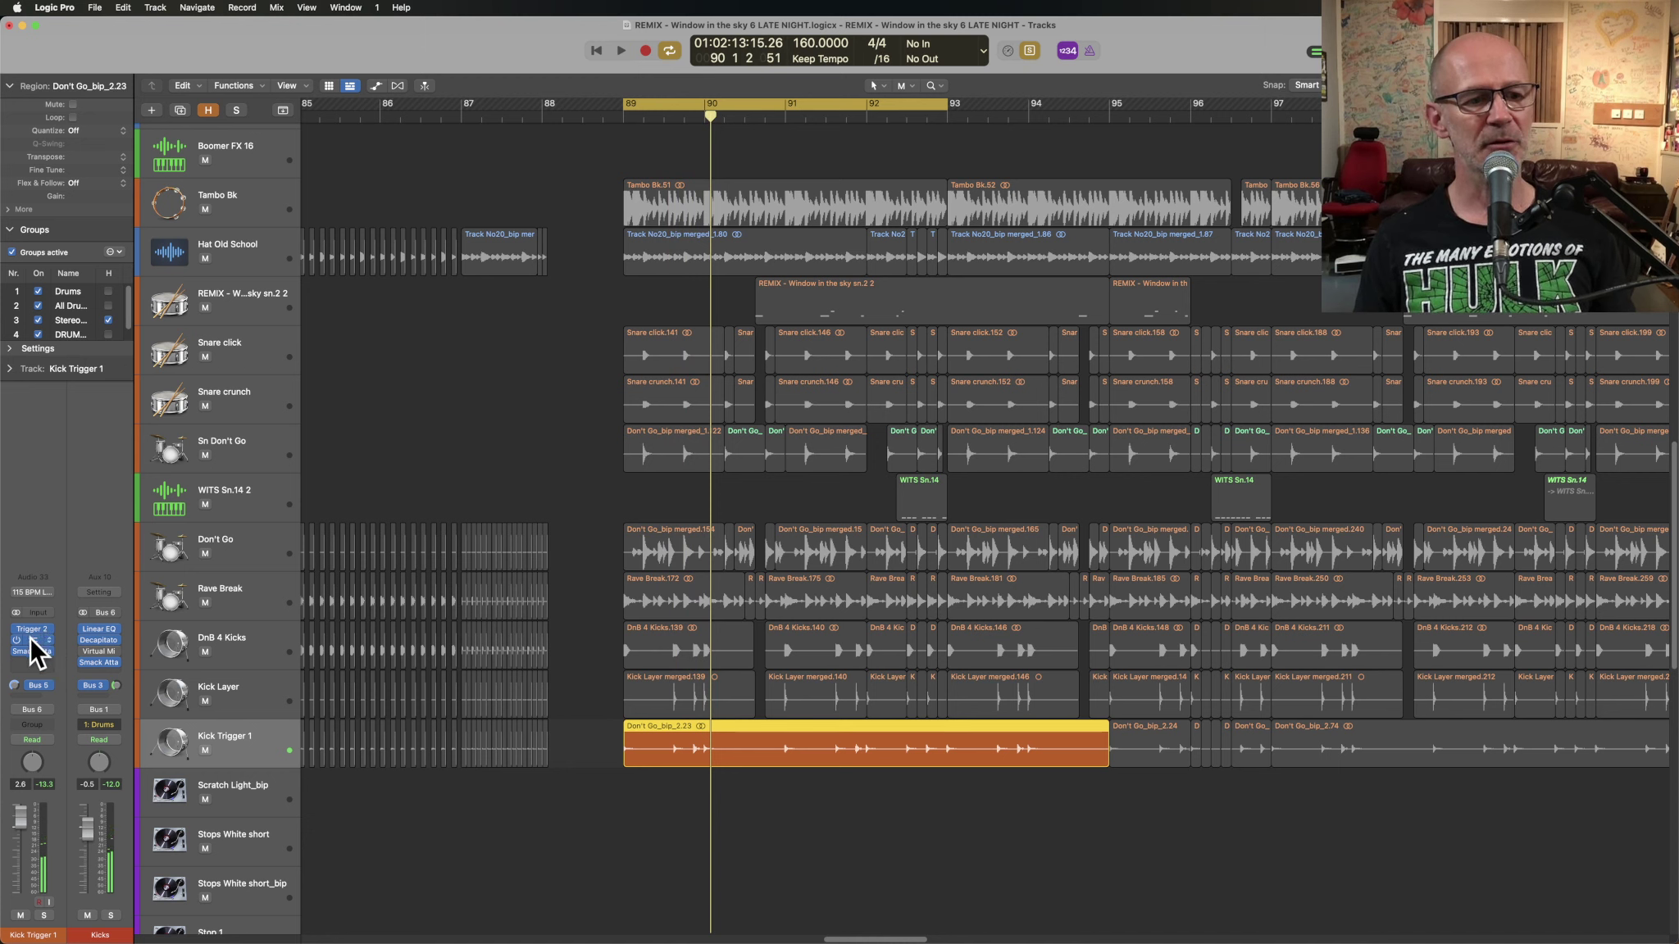
key("v")
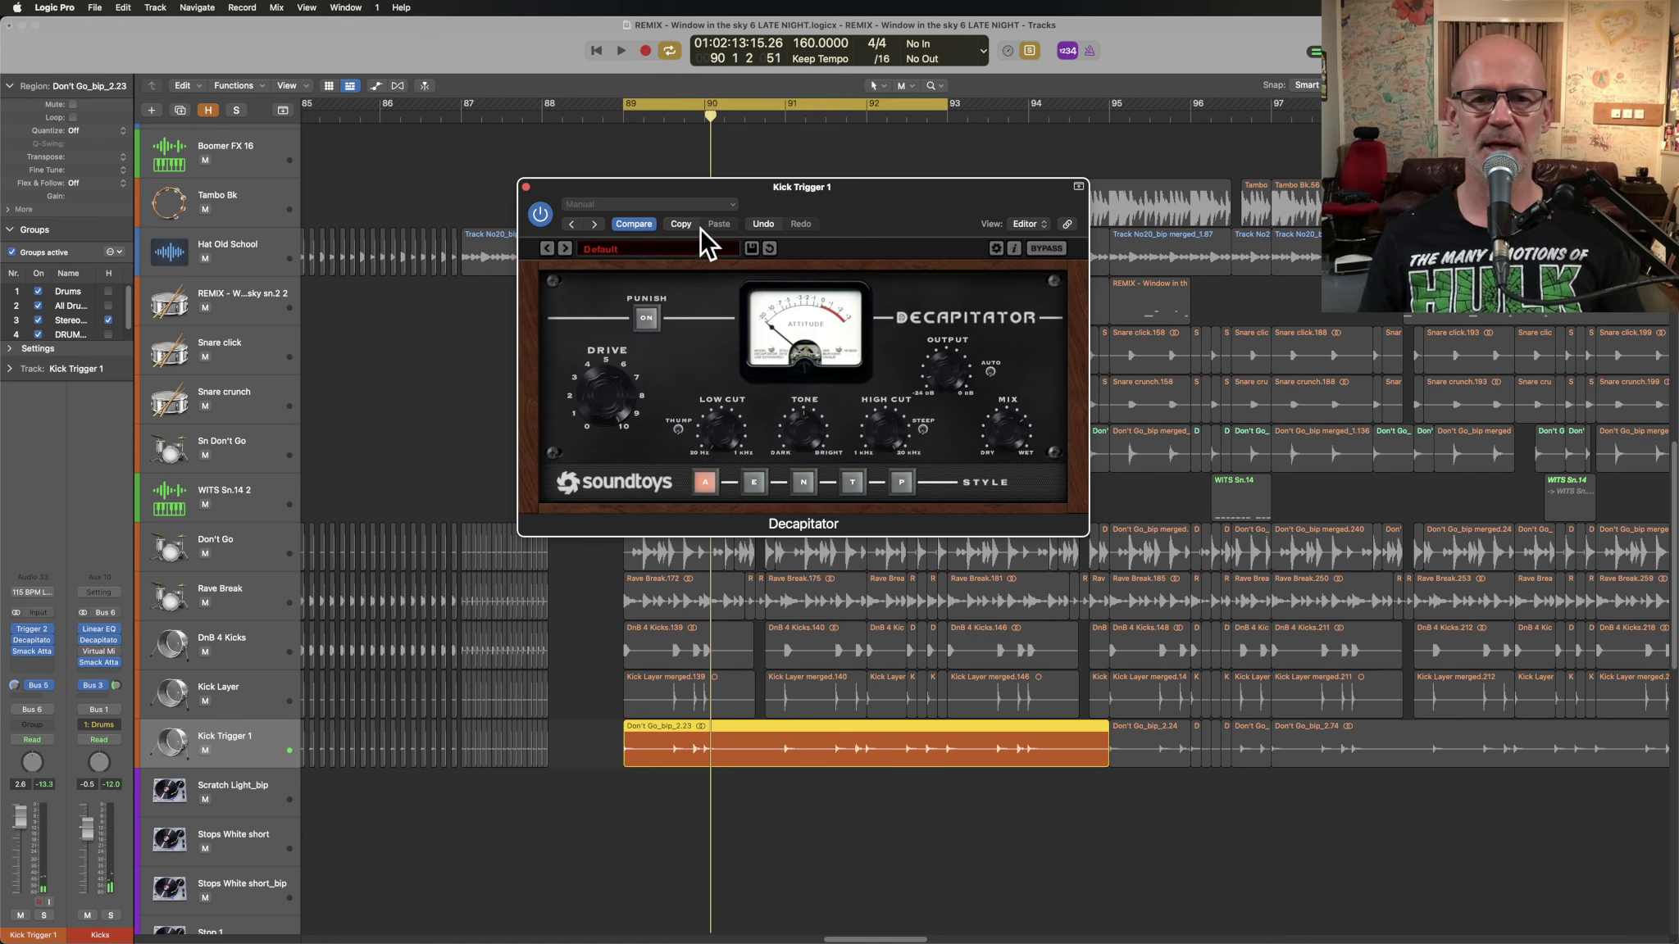
key("space")
left_click(1047, 248)
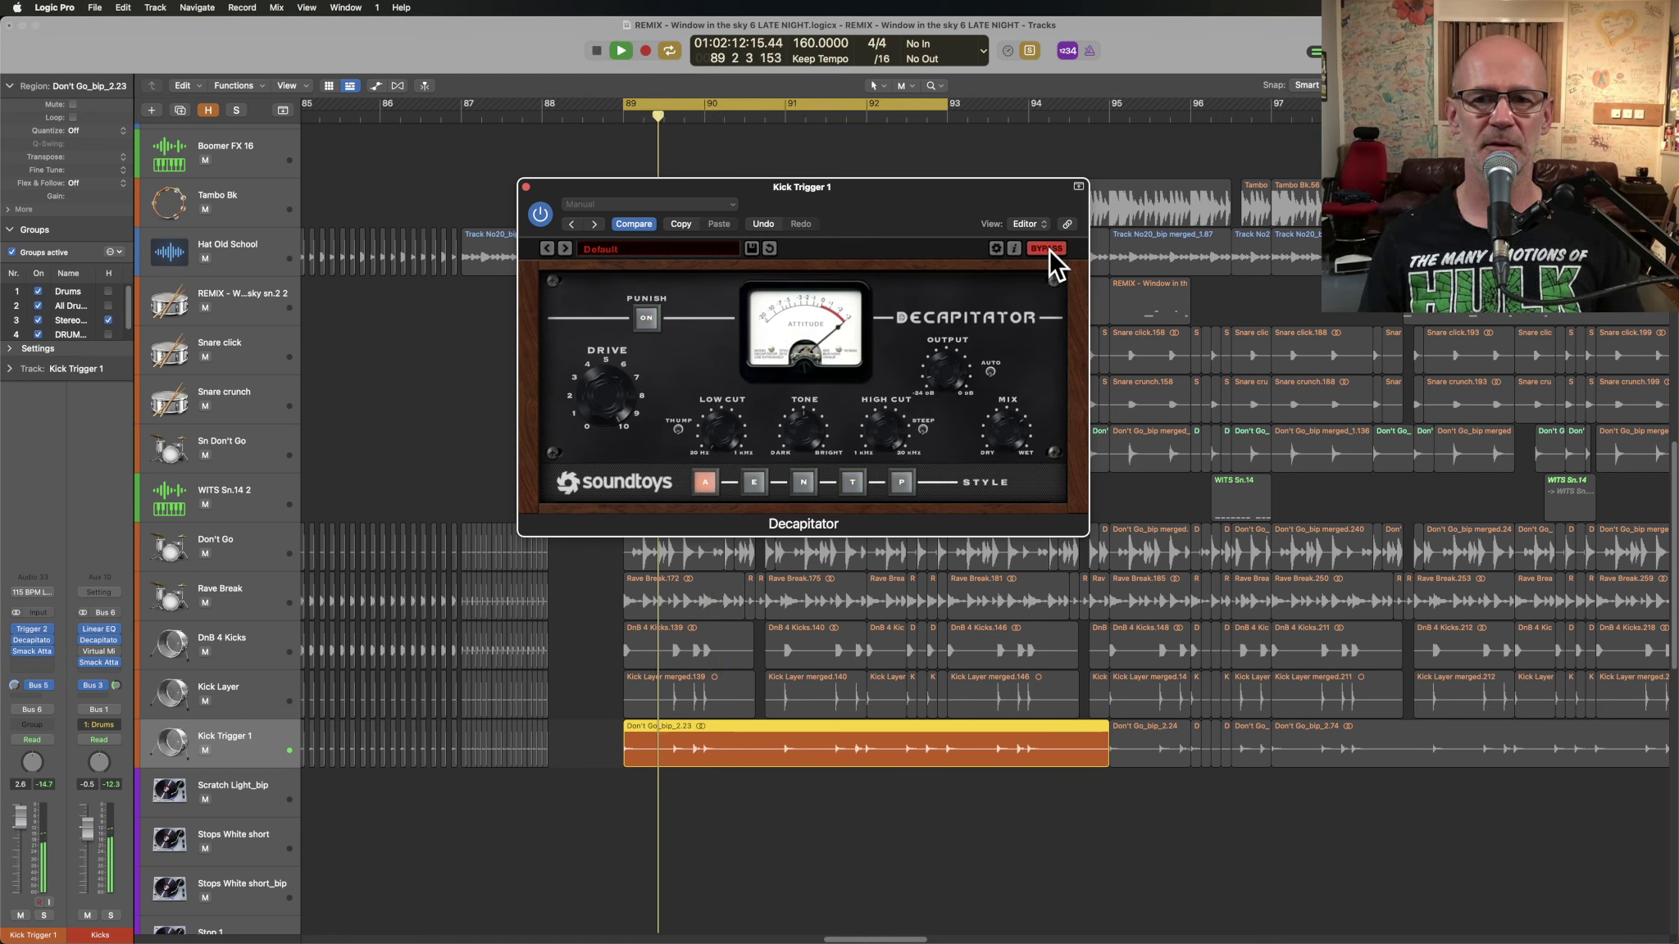
left_click(1048, 248)
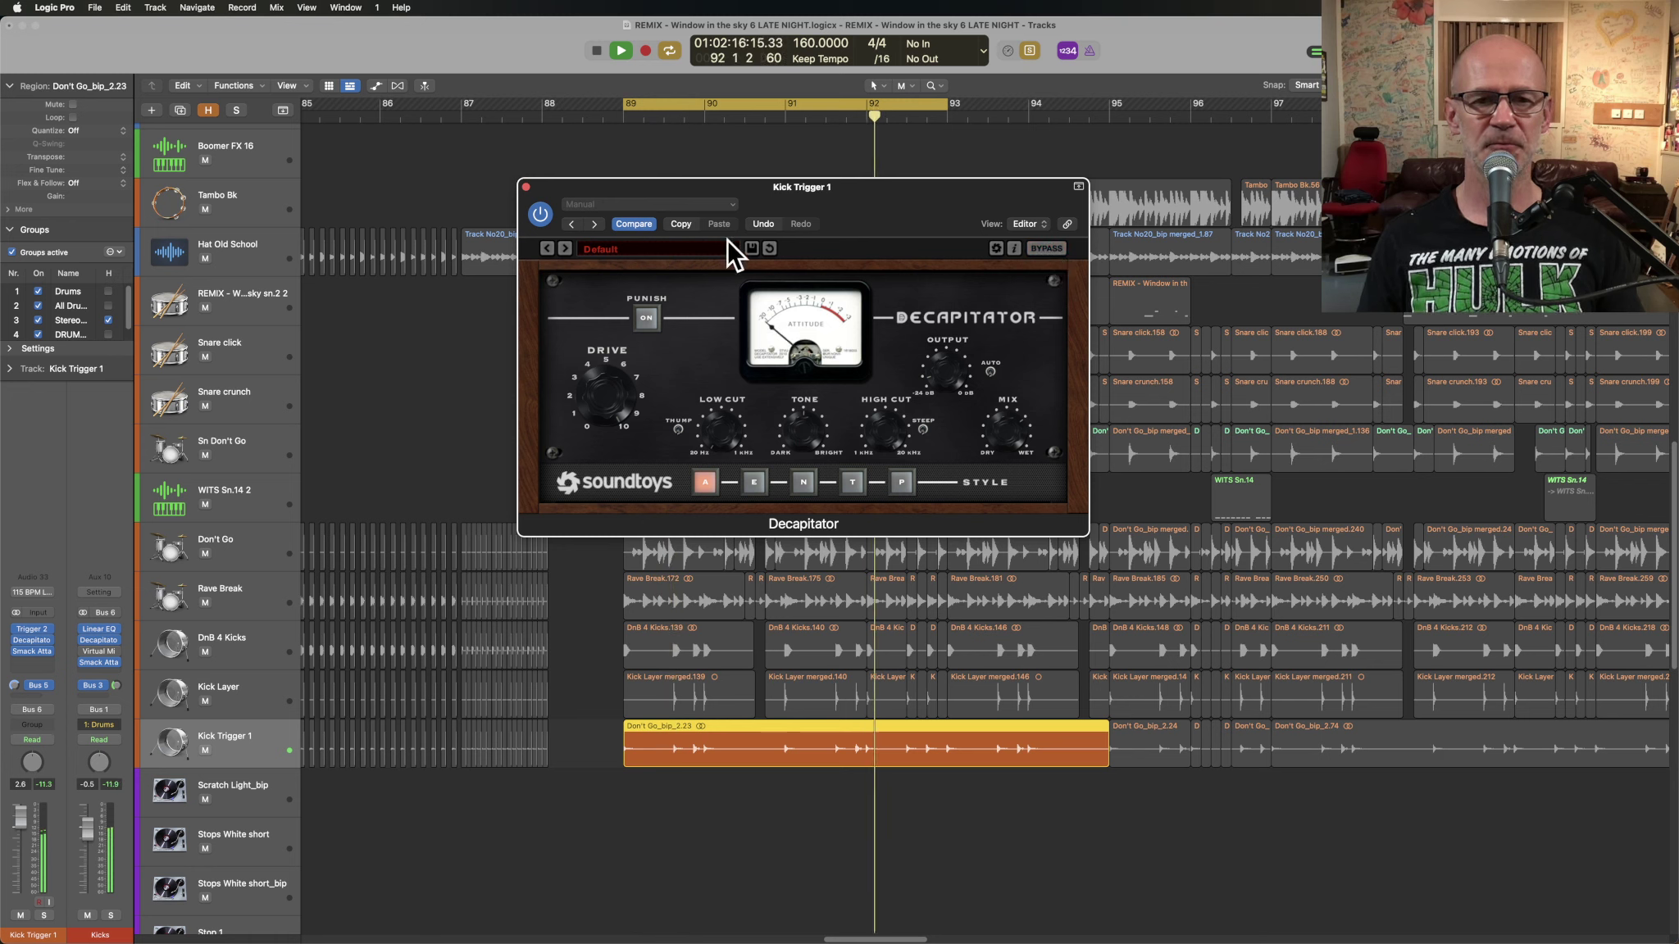
left_click(526, 187)
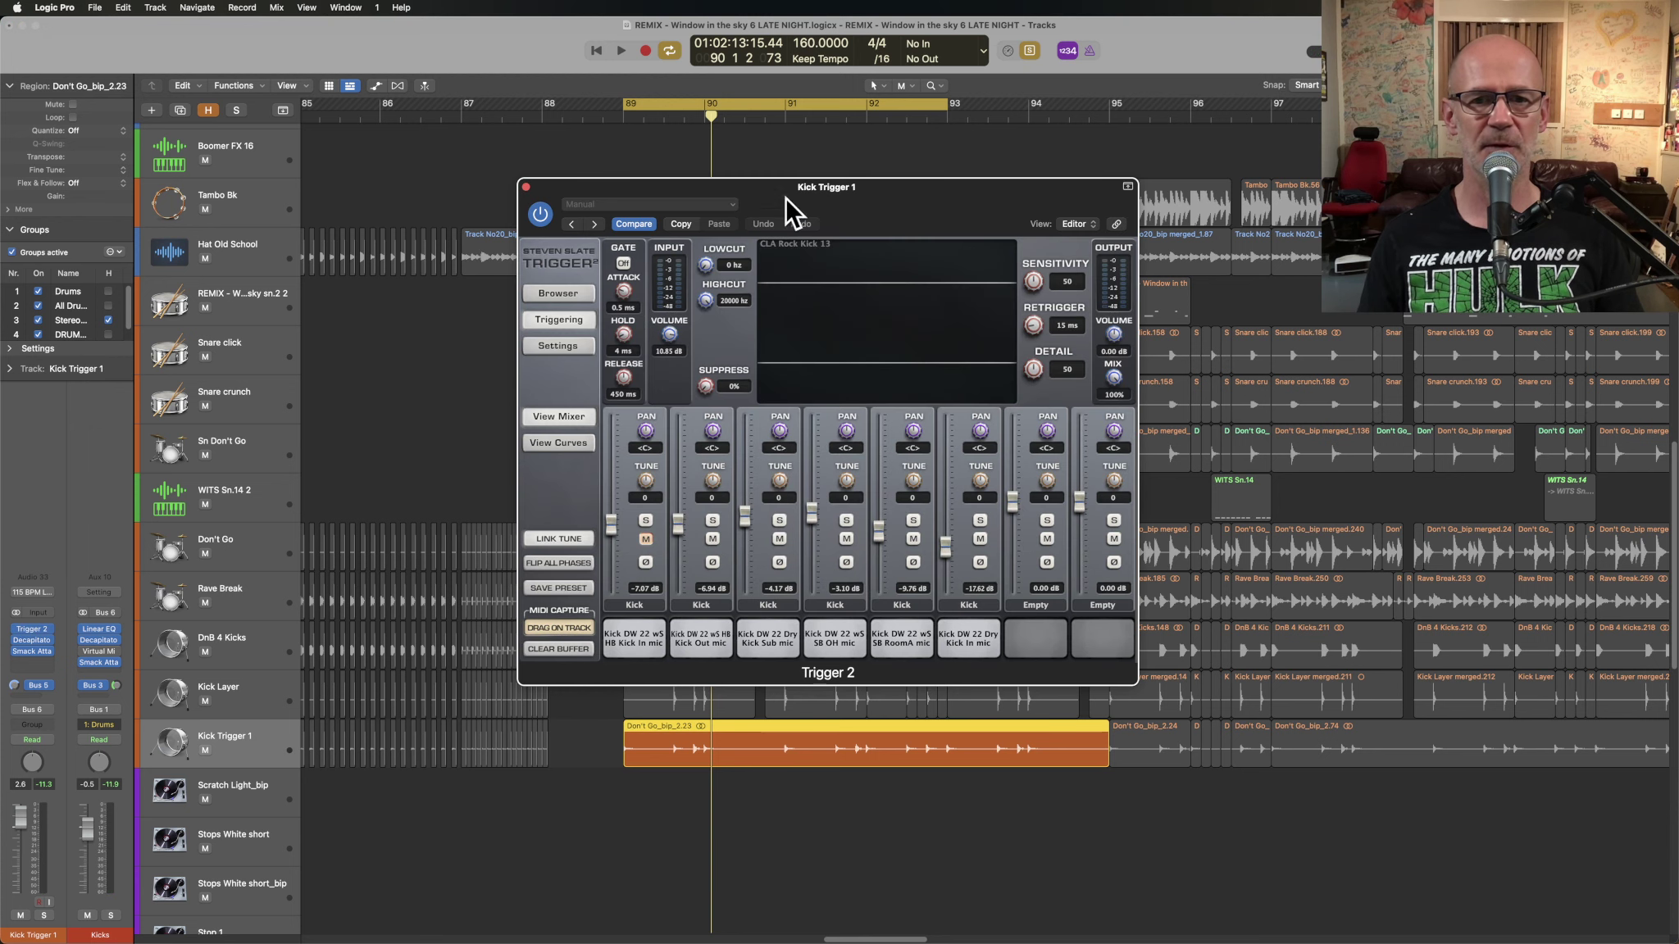
key("space")
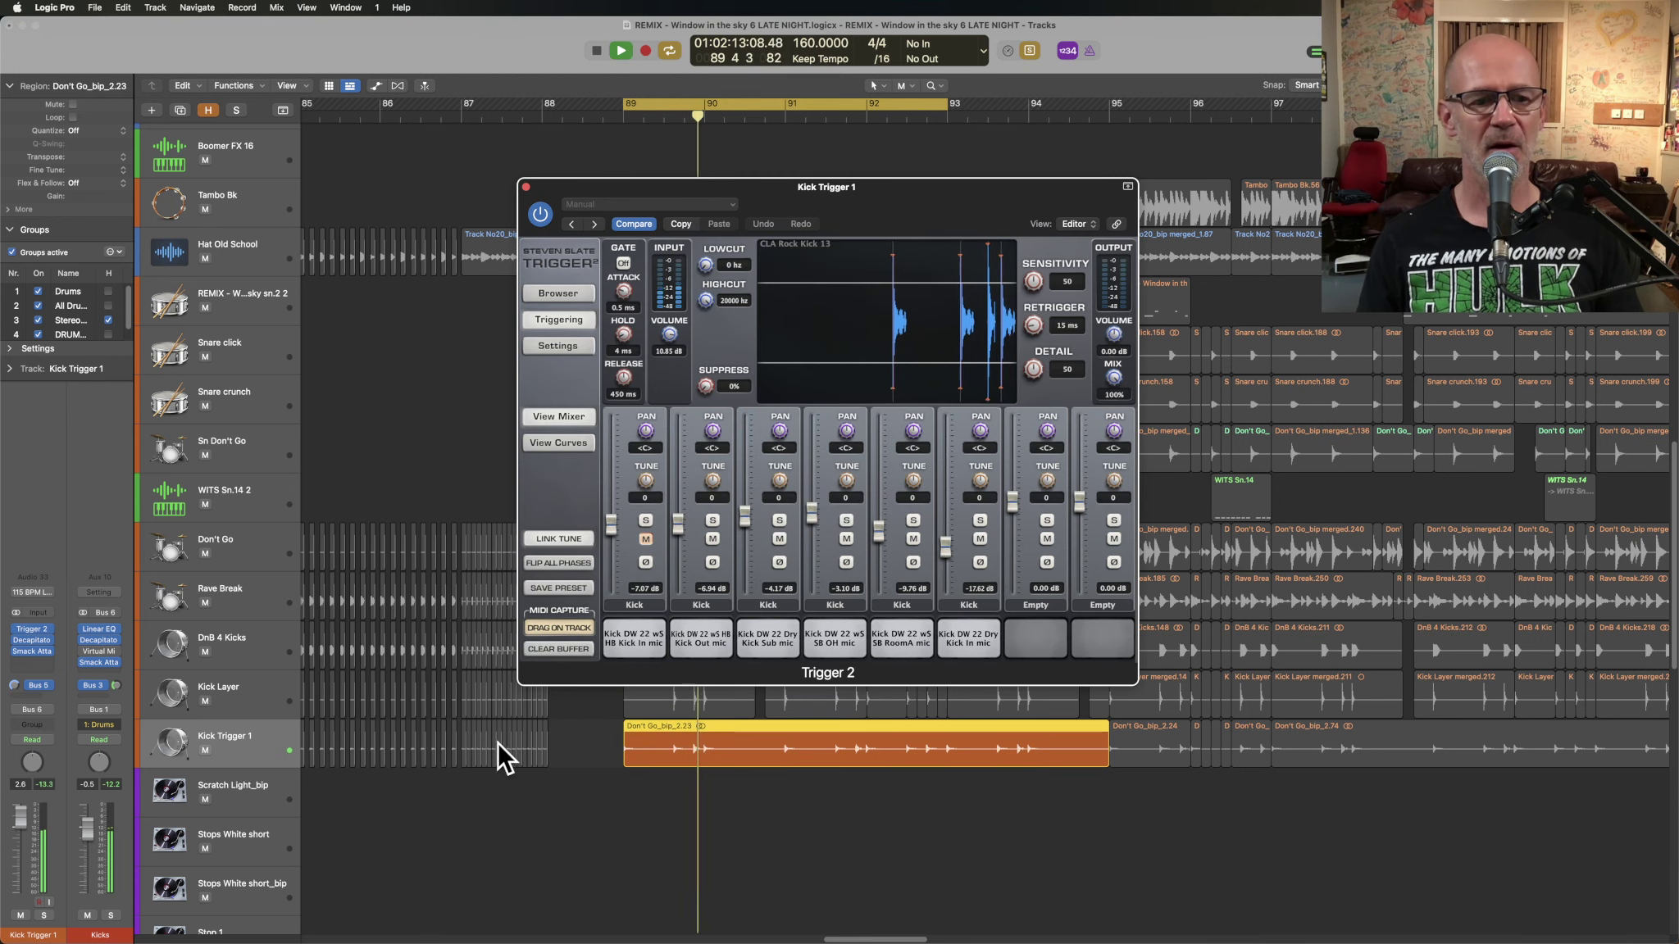
key("space")
left_click(17, 655)
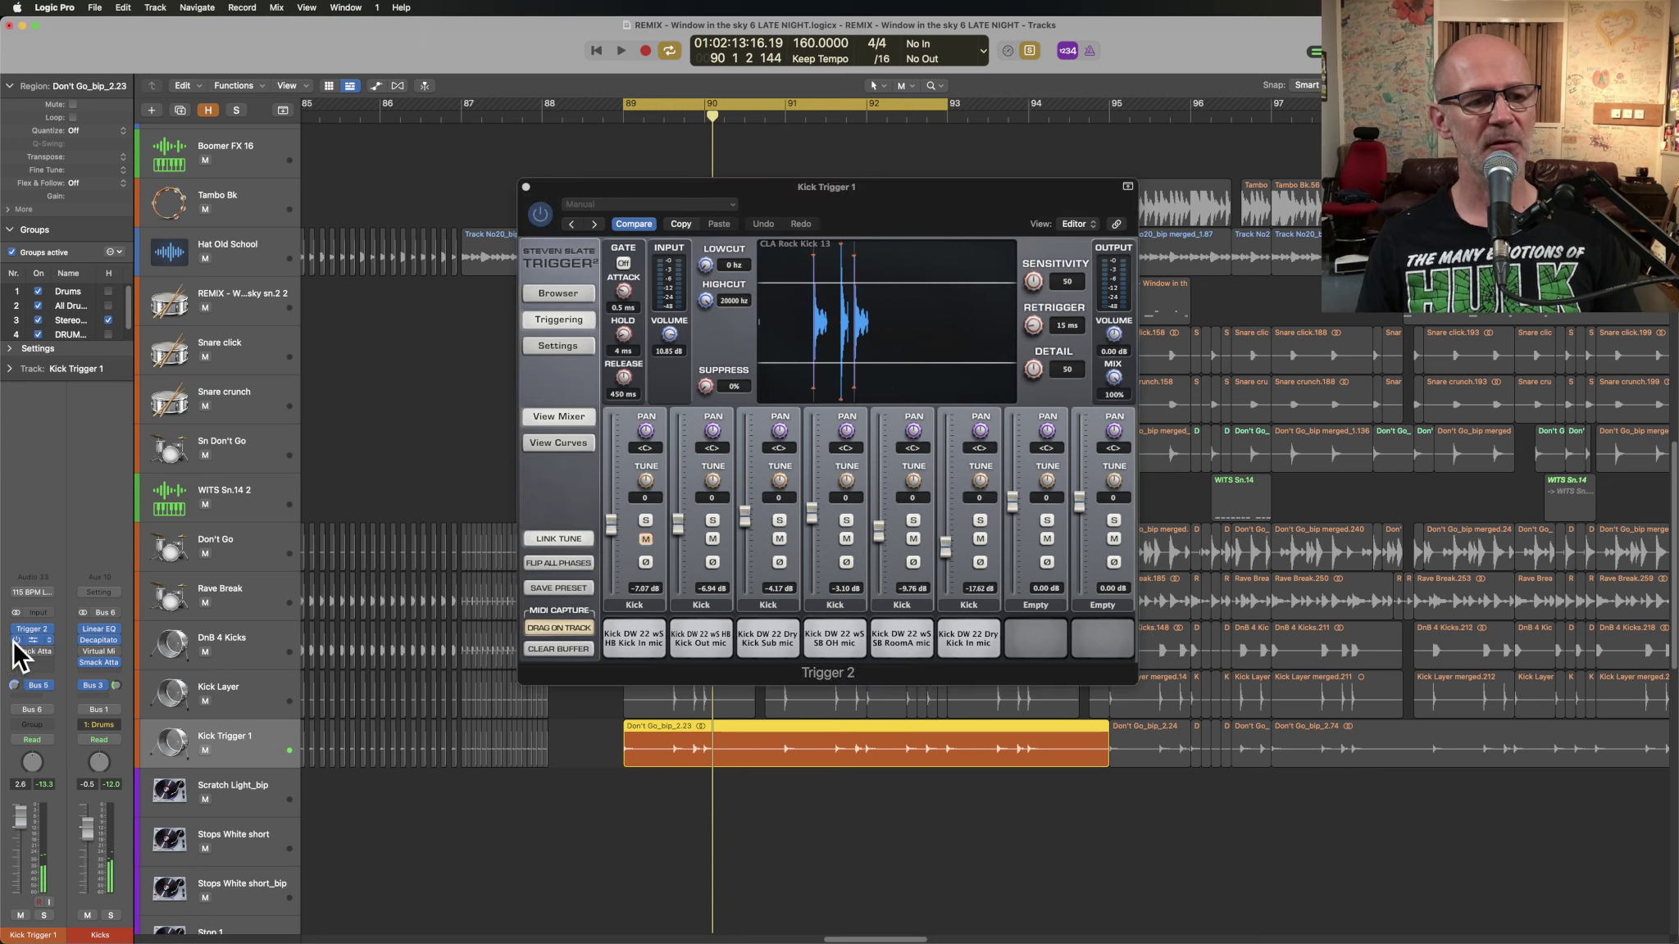
key("space")
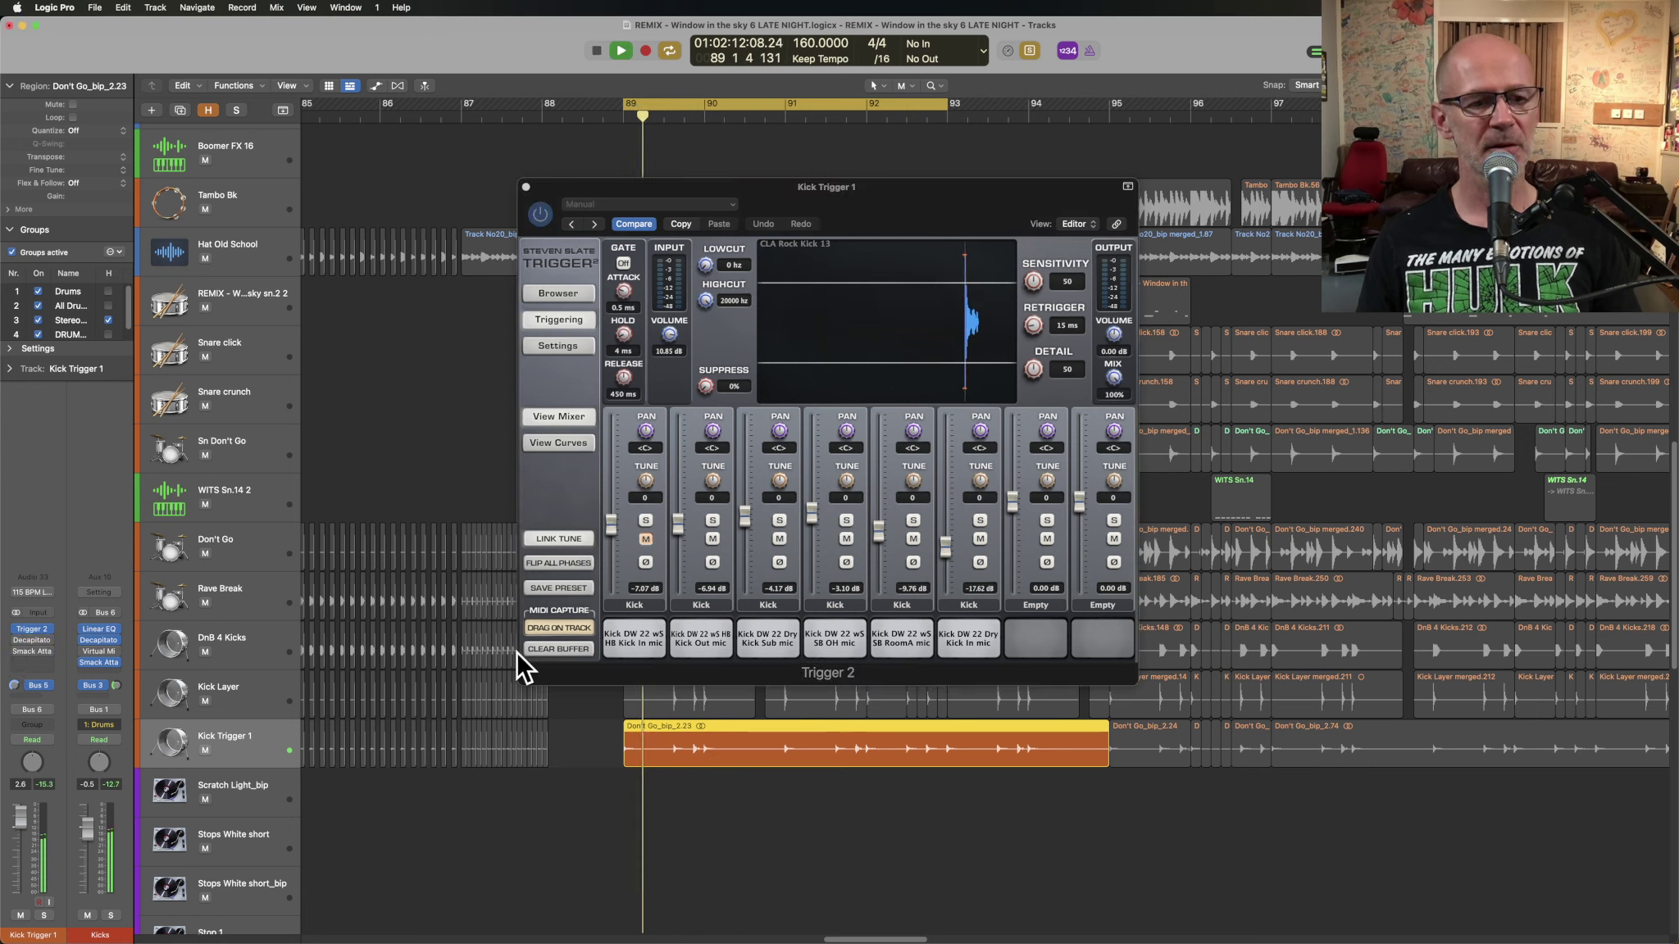
left_click(33, 685)
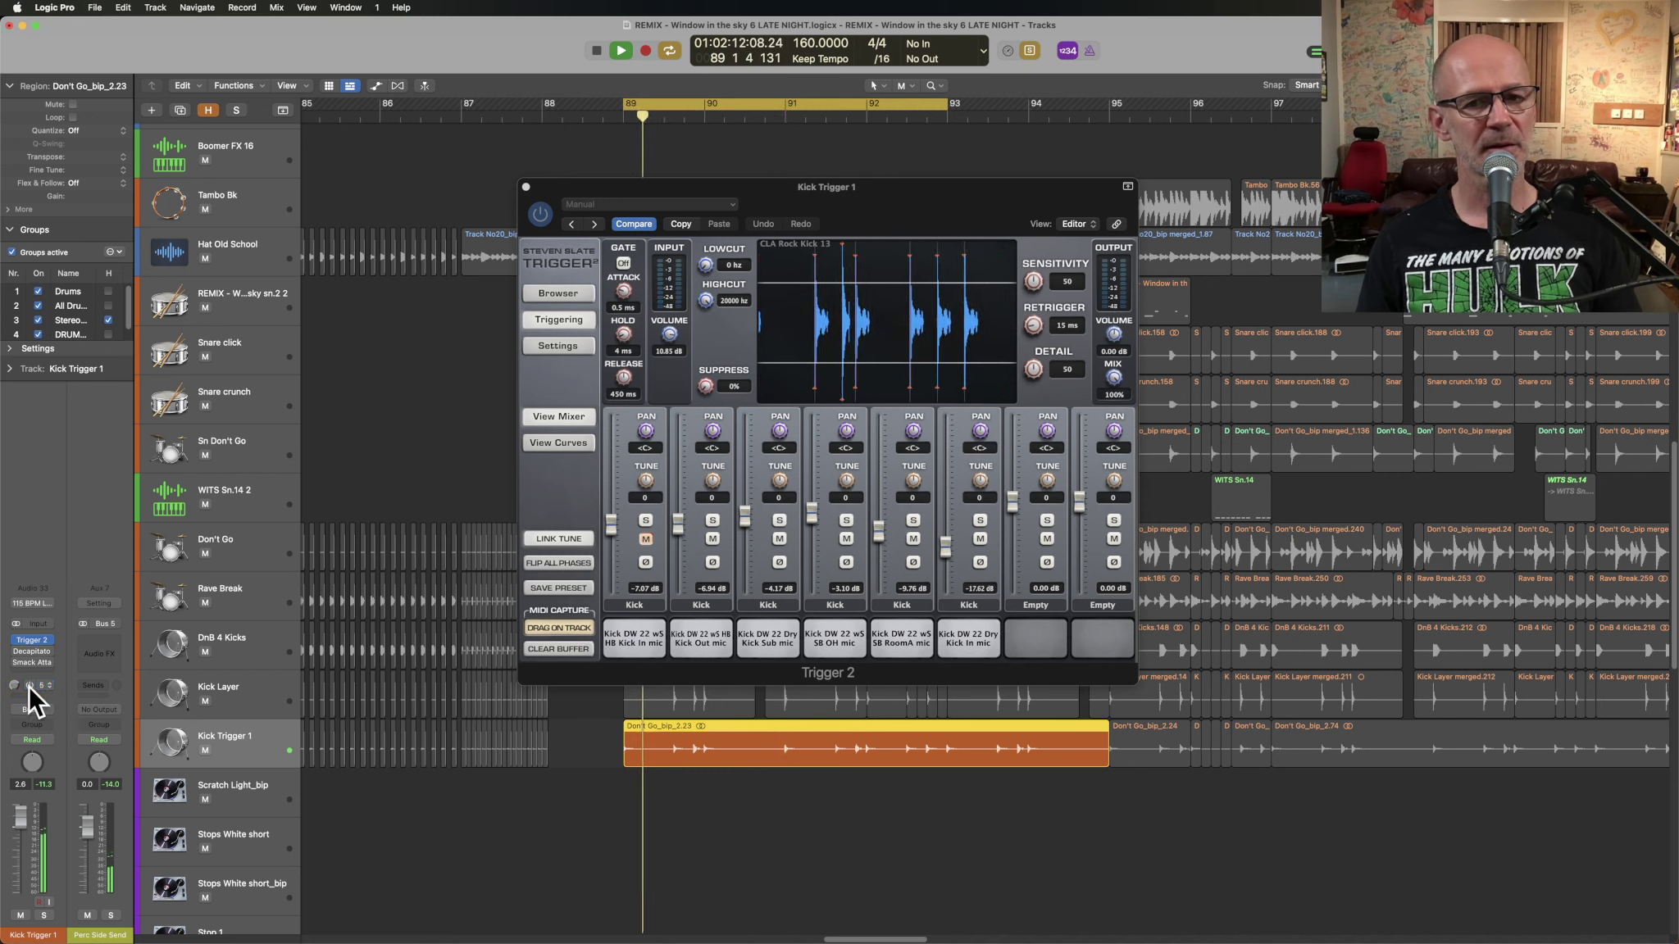
key("space")
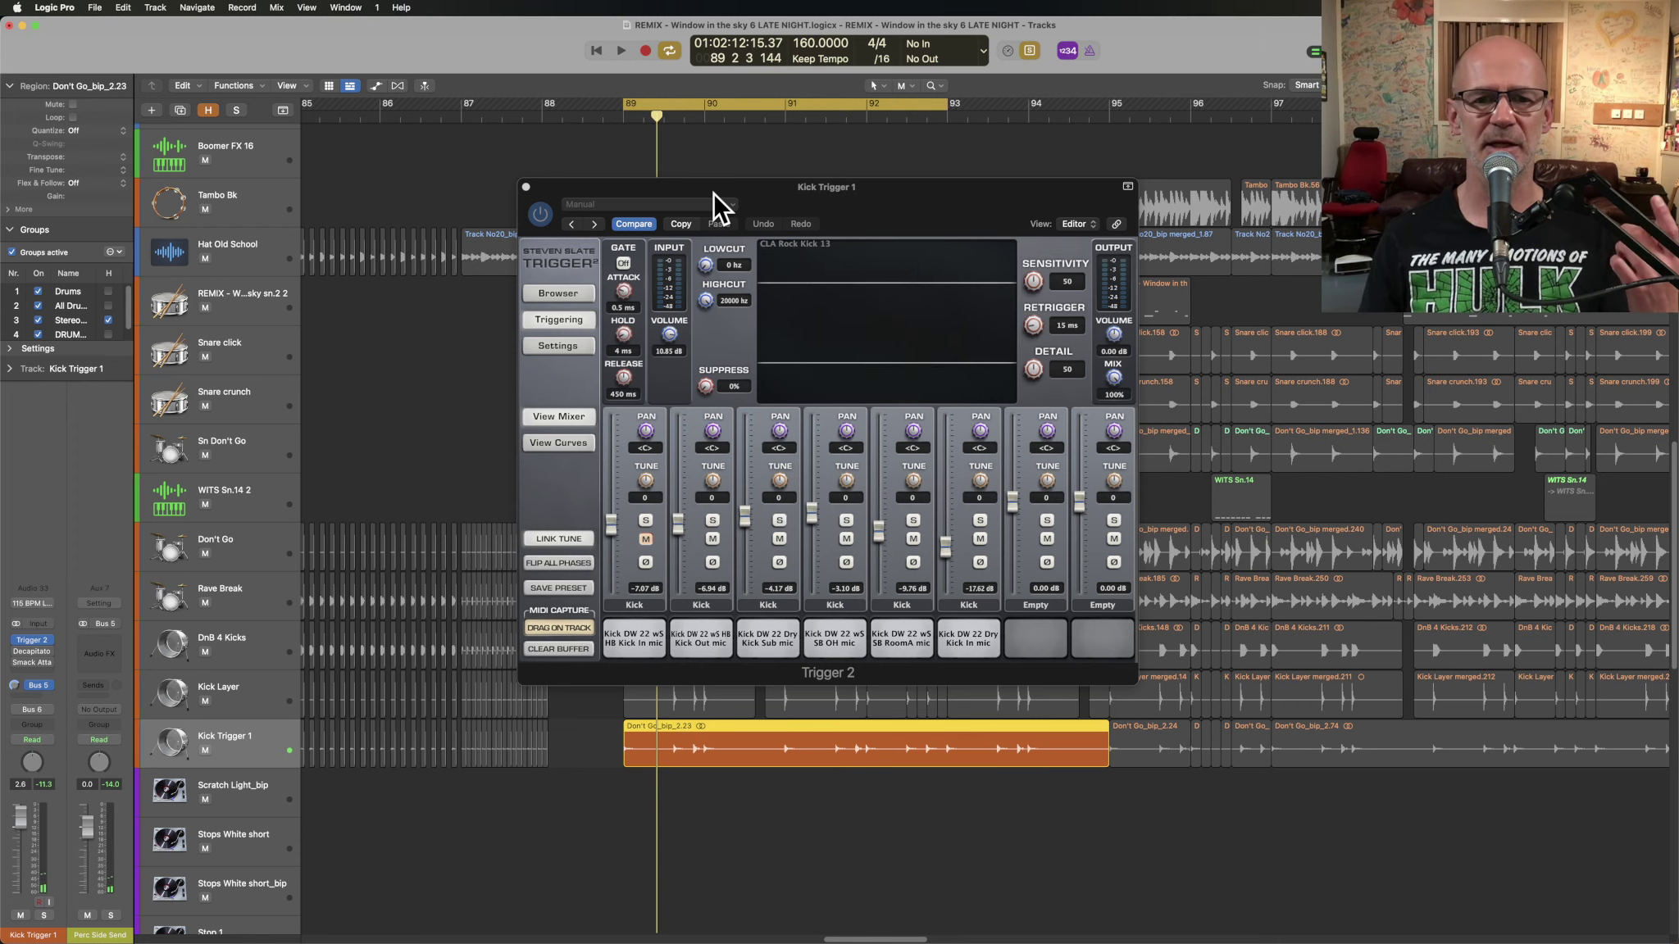
left_click(526, 187)
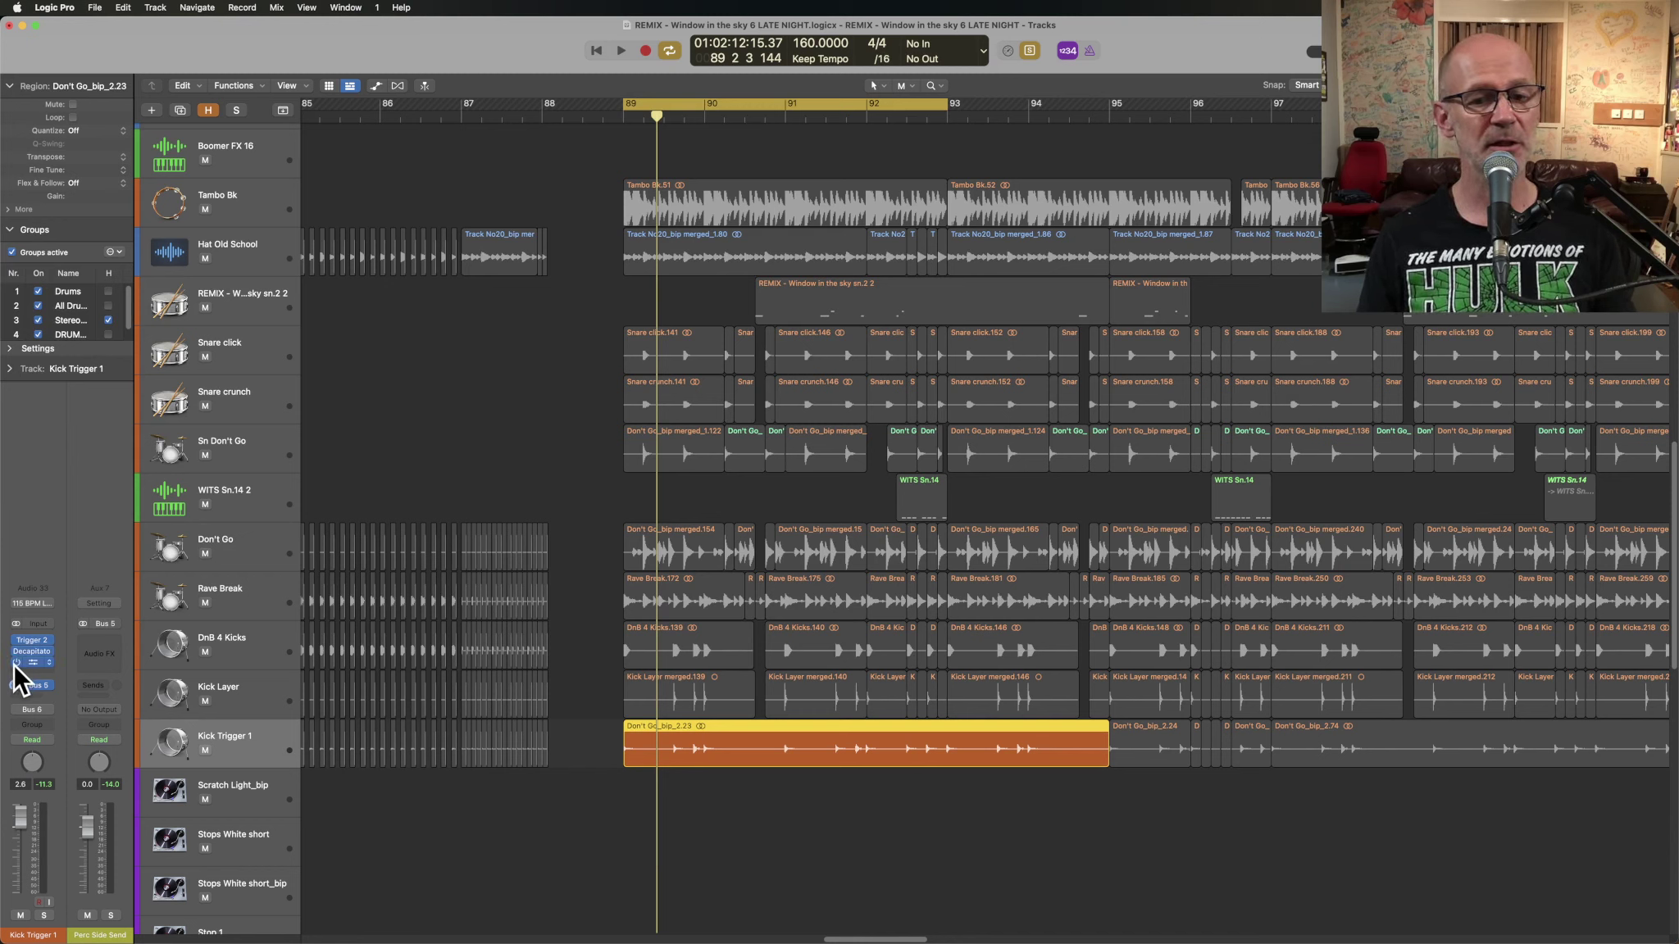
- Audition the Kick Layer, DnB 4 Kicks and Rave Break regions from bar 89
left_click(632, 701)
key("space")
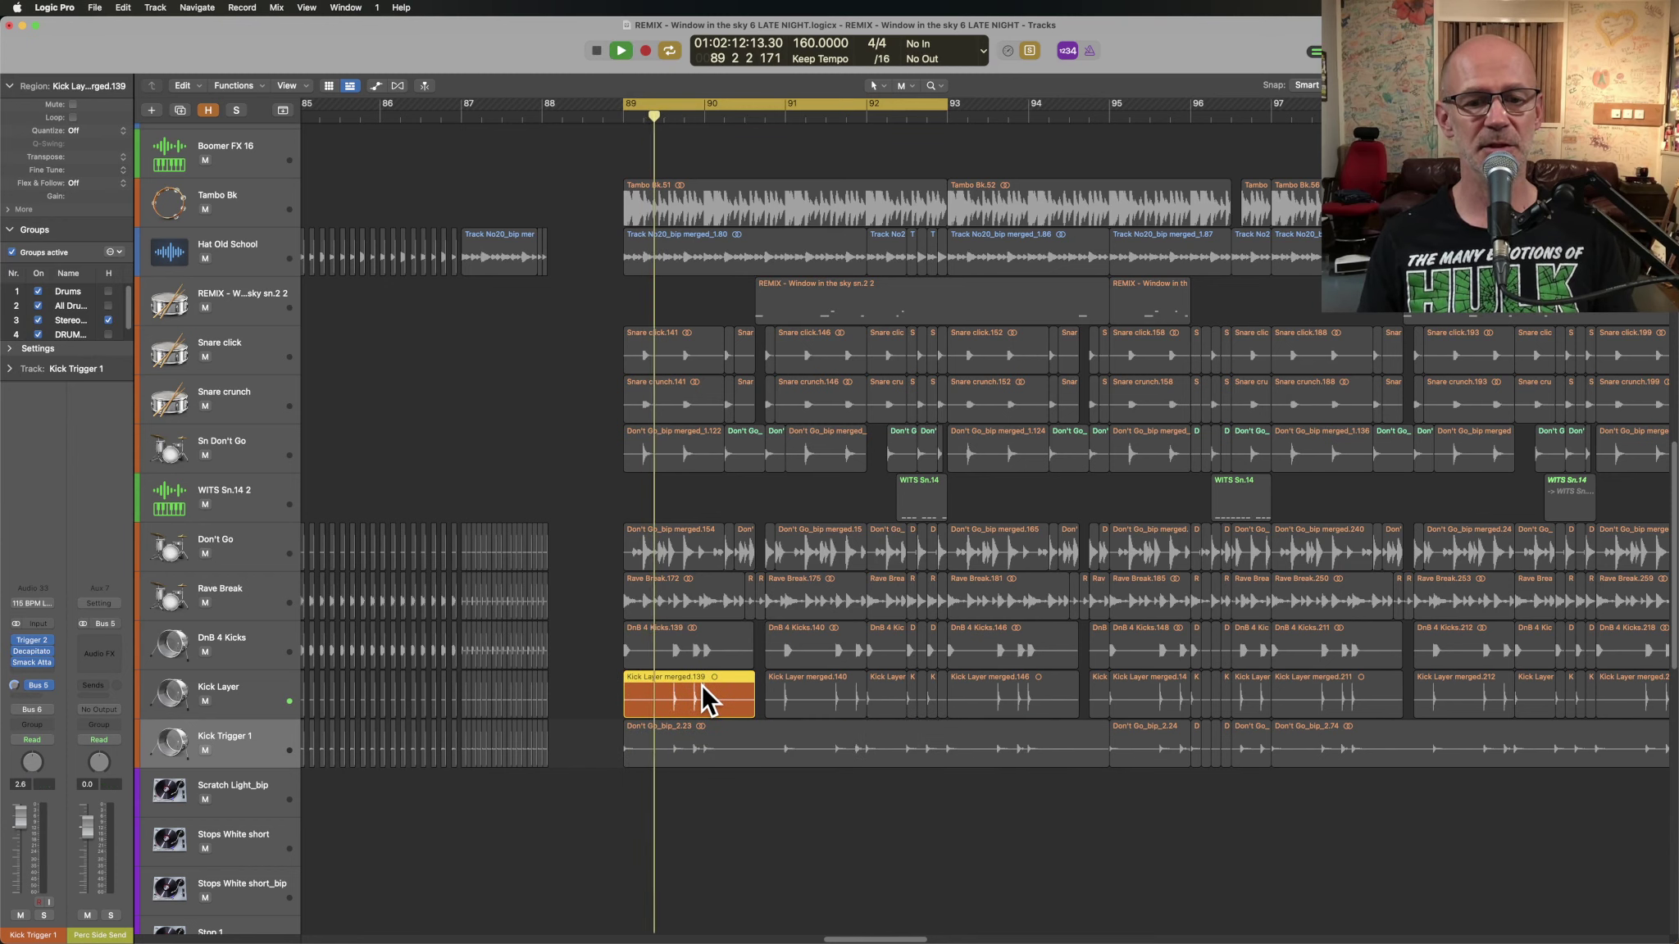
key("space")
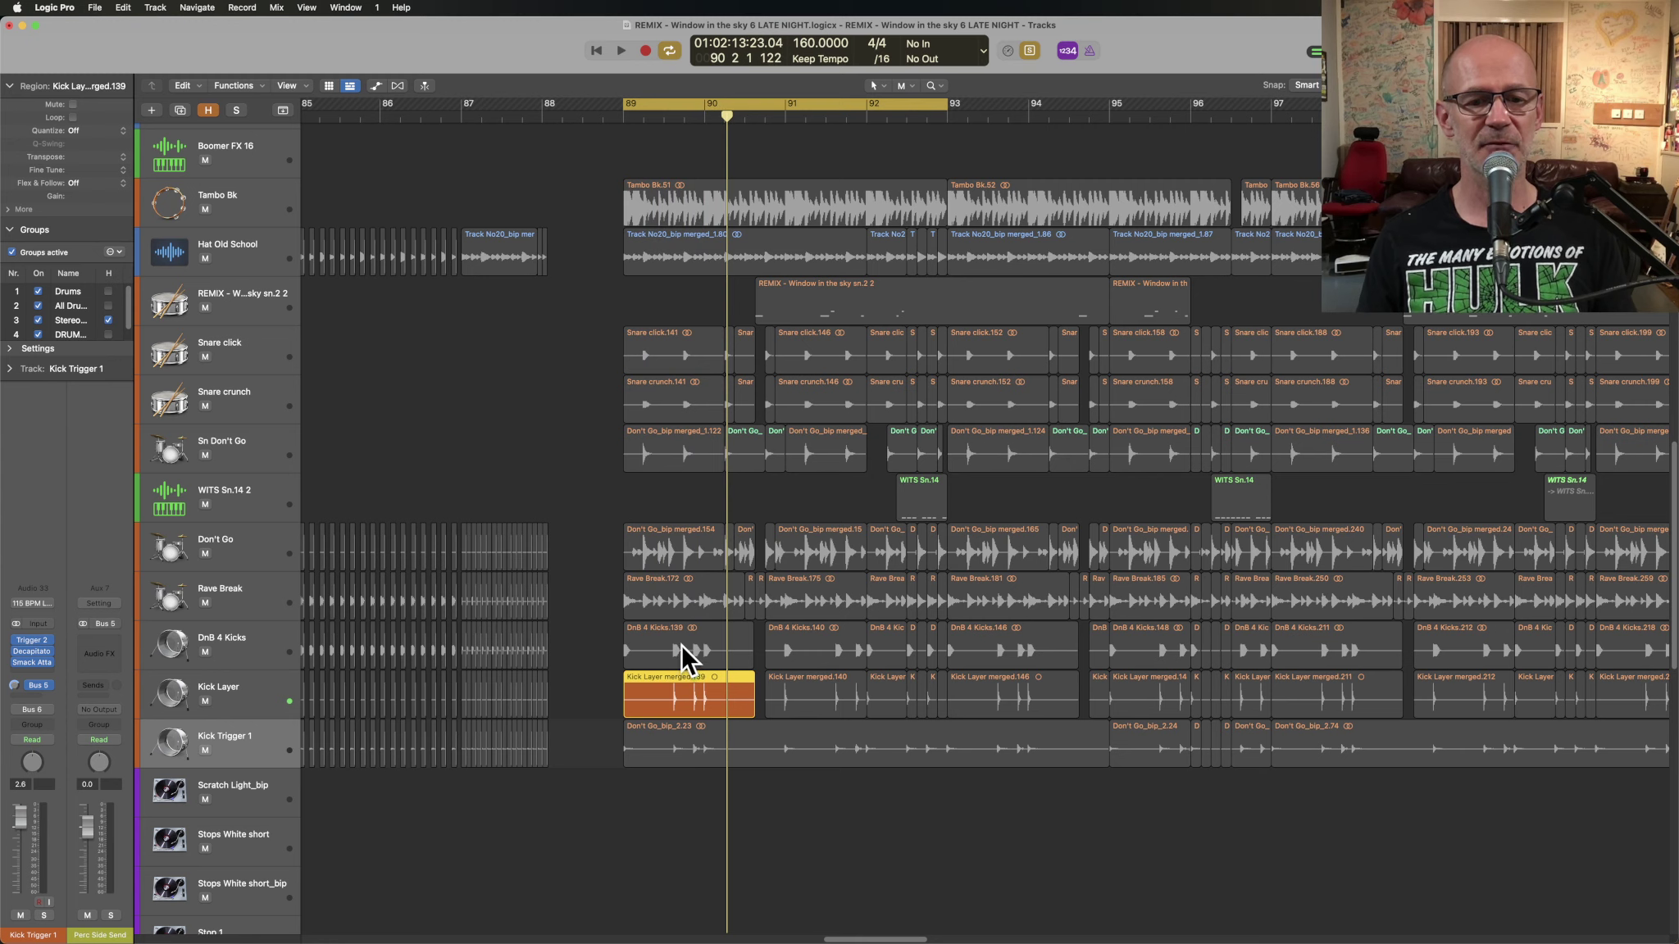
left_click(683, 652)
key("space")
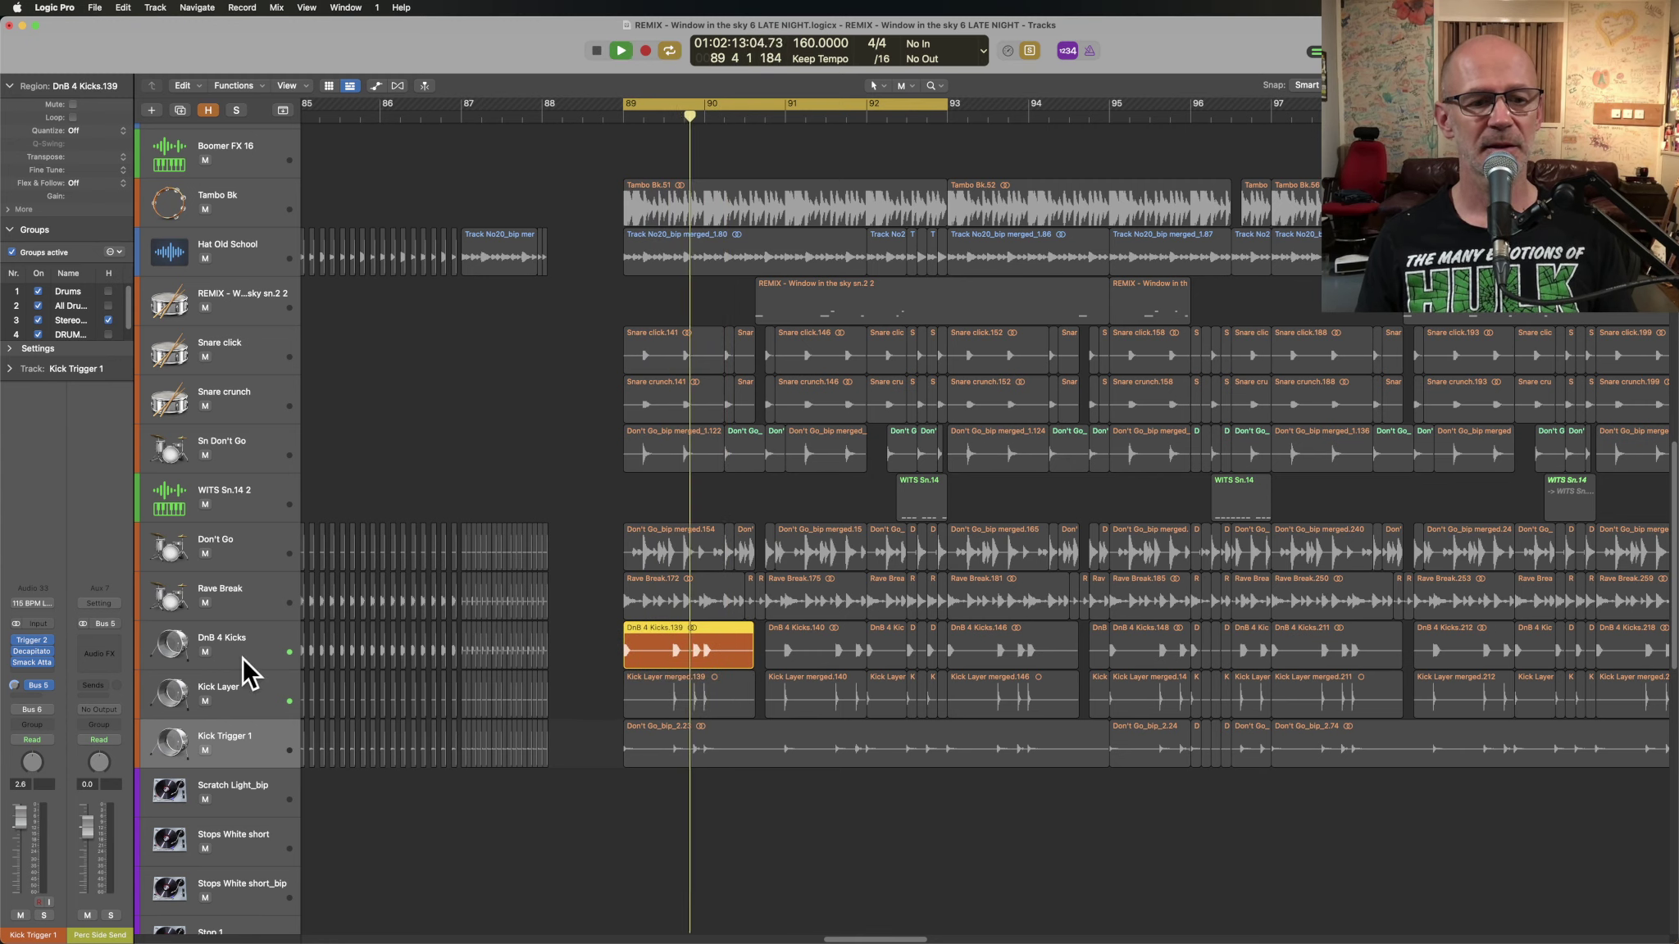
key("space")
left_click(689, 602)
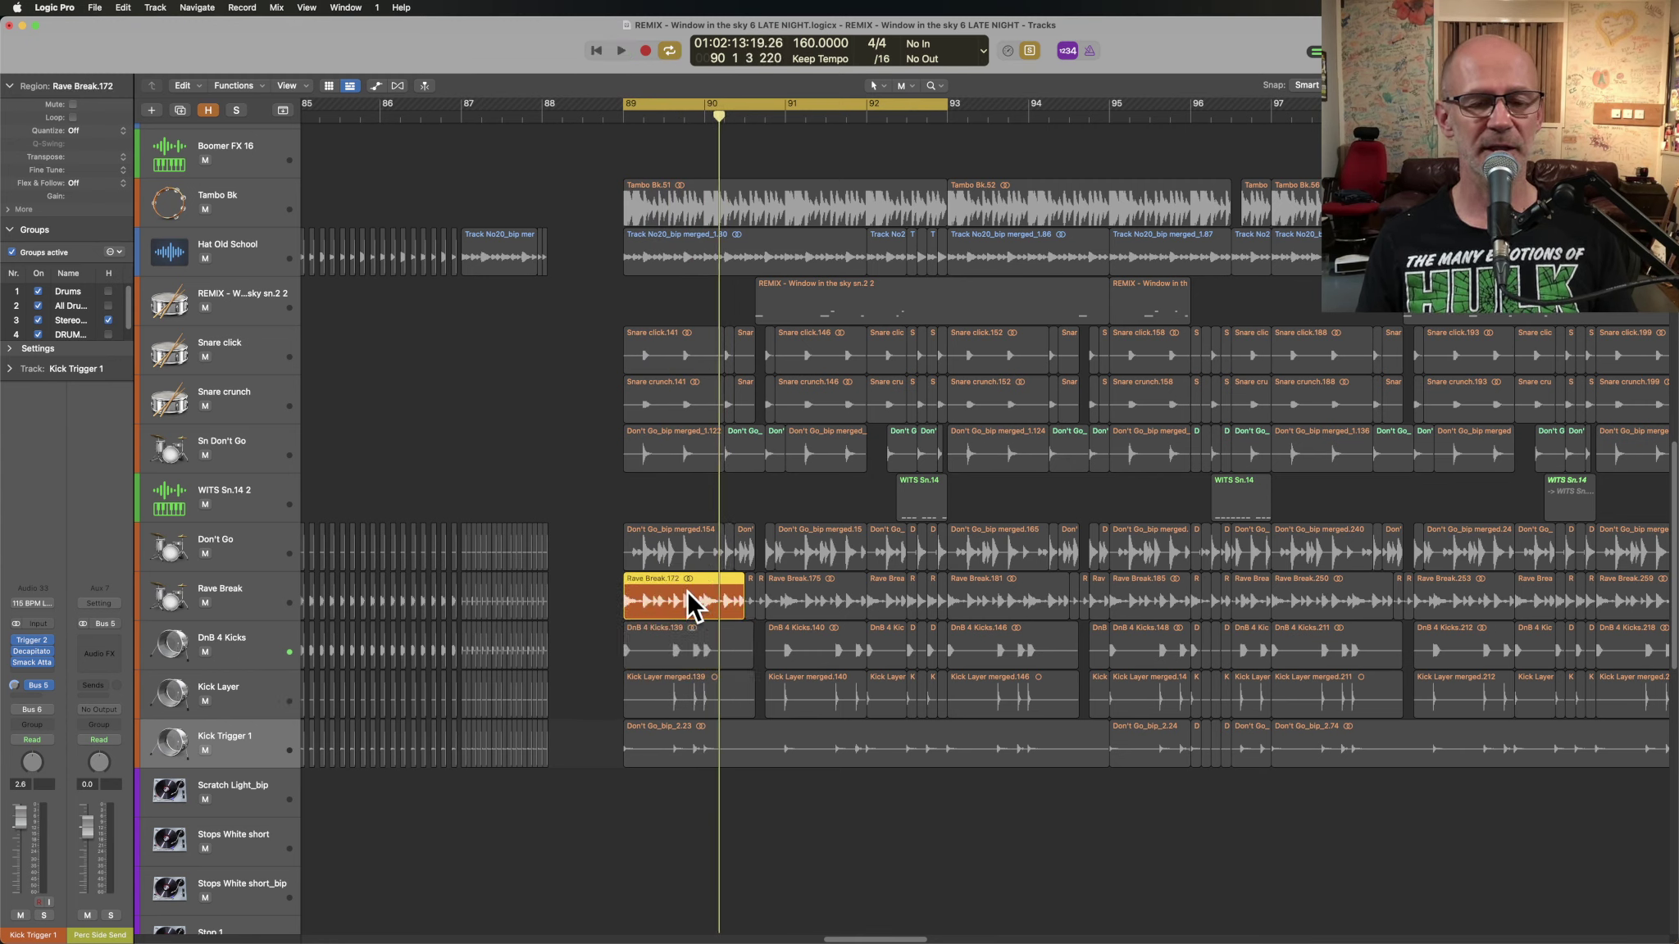
key("space")
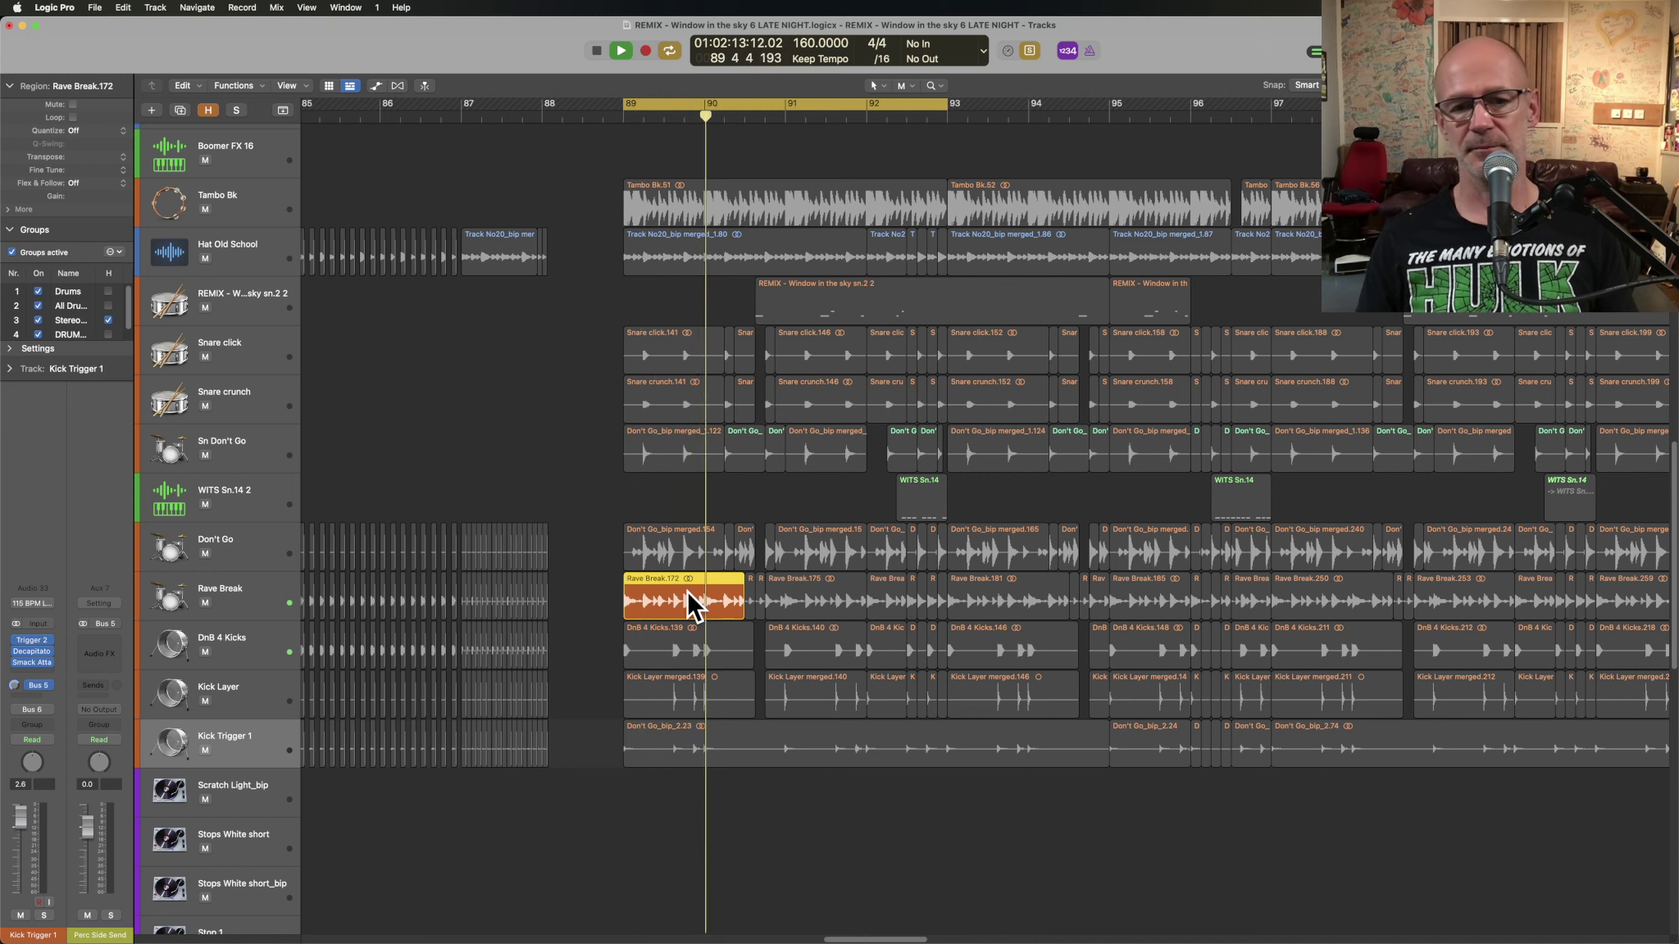
key("space")
- Play the Don't Go and Snare crunch regions, then select all Snare crunch regions
left_click(678, 455)
key("space")
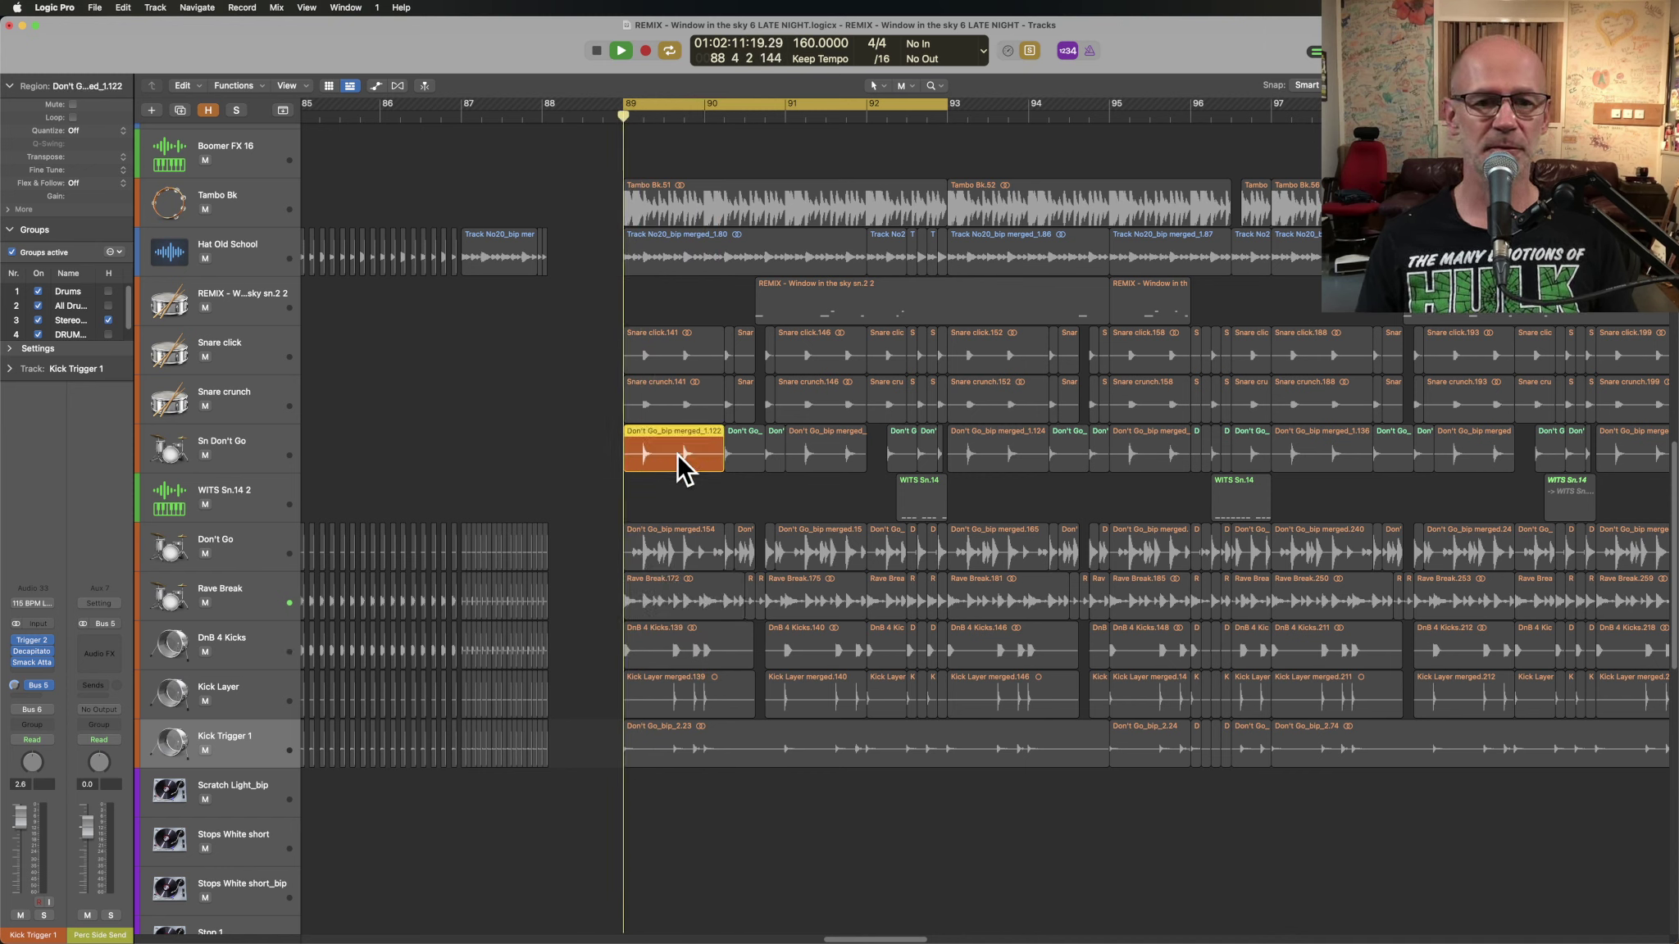
left_click(672, 407)
key("space")
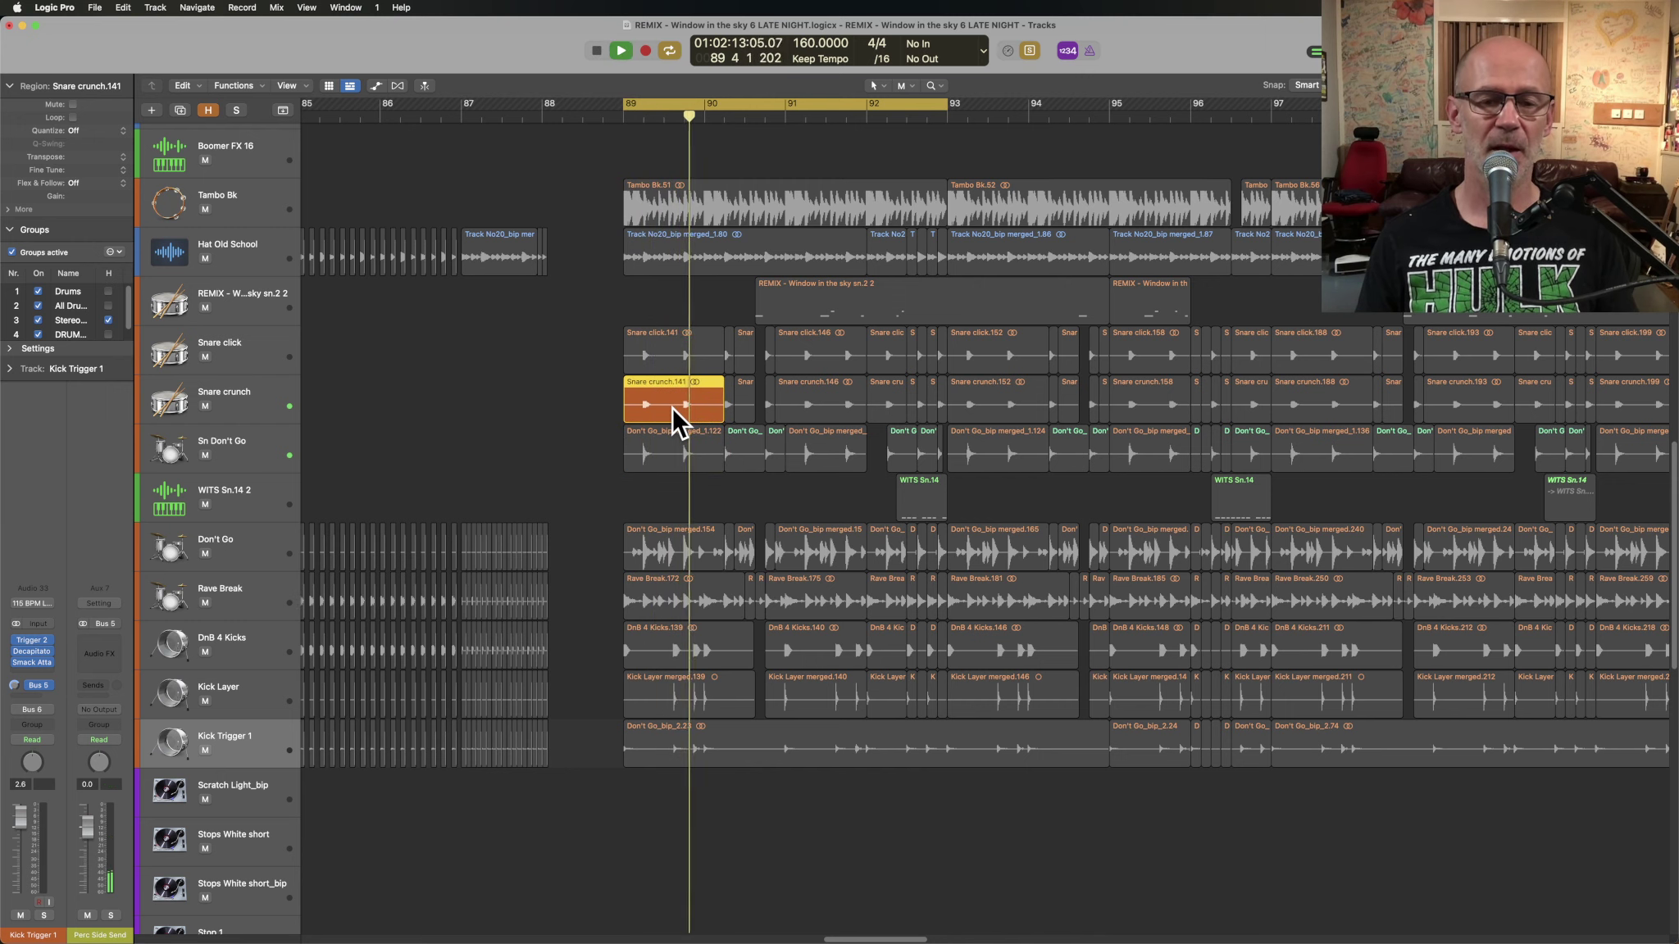
key("space")
left_click(255, 415)
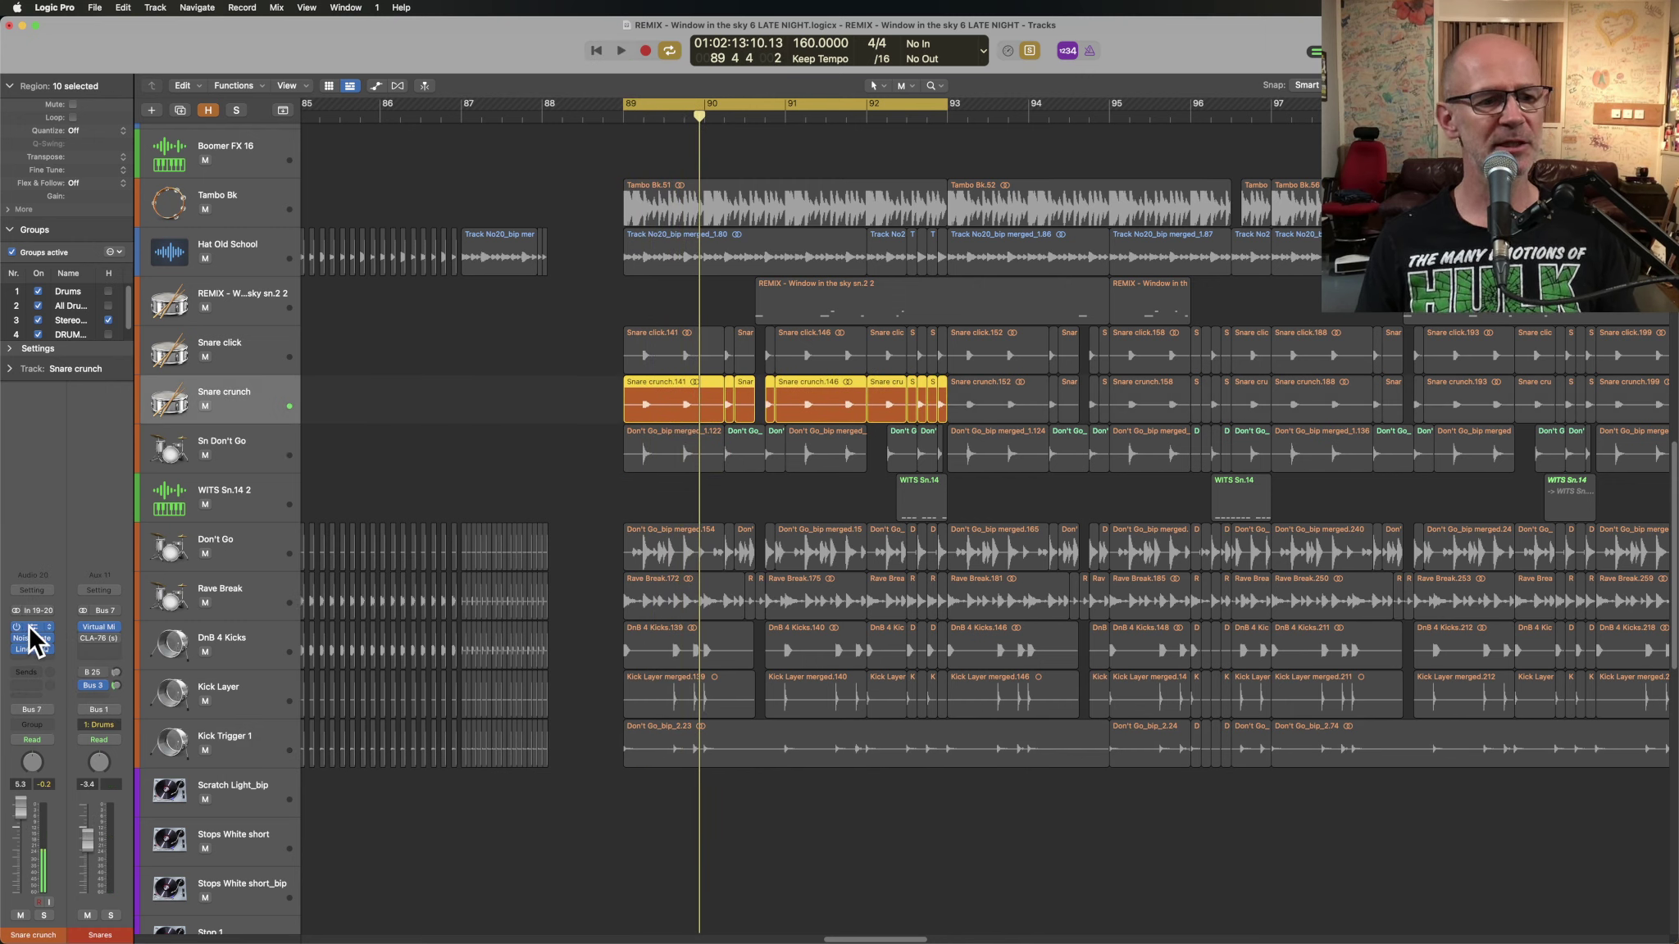
- Open Snare crunch's Trigger 2, copy its settings, and load CLA Core Presets > Snares > CLA Rock Snare 13
key("v")
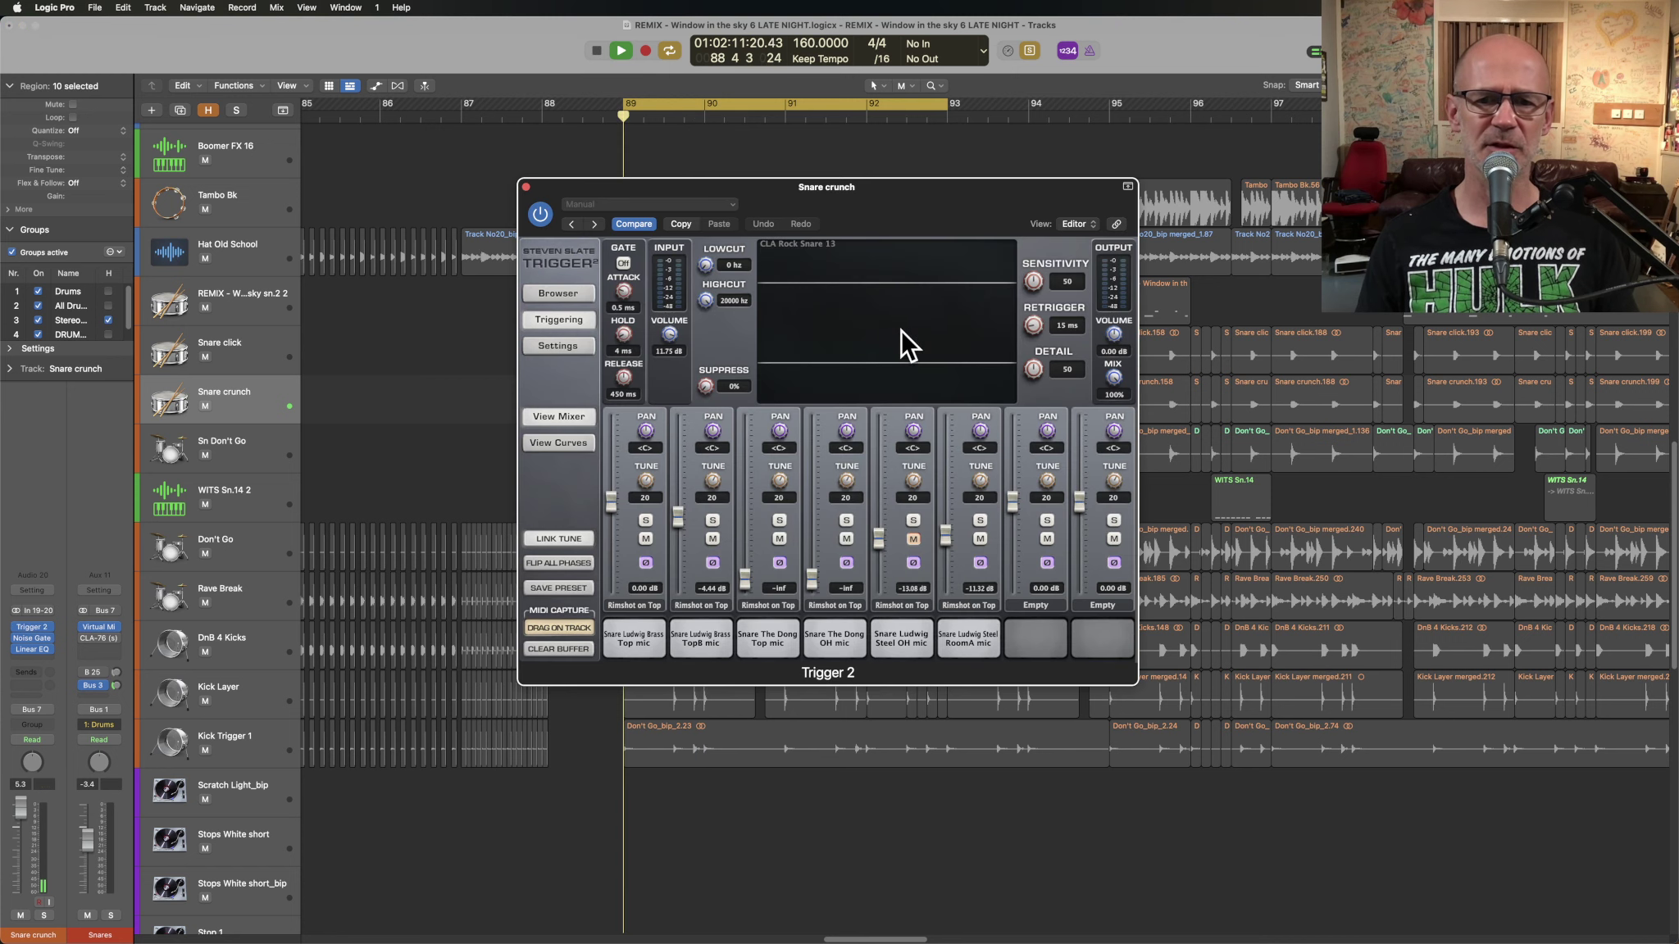
key("space")
left_click(682, 225)
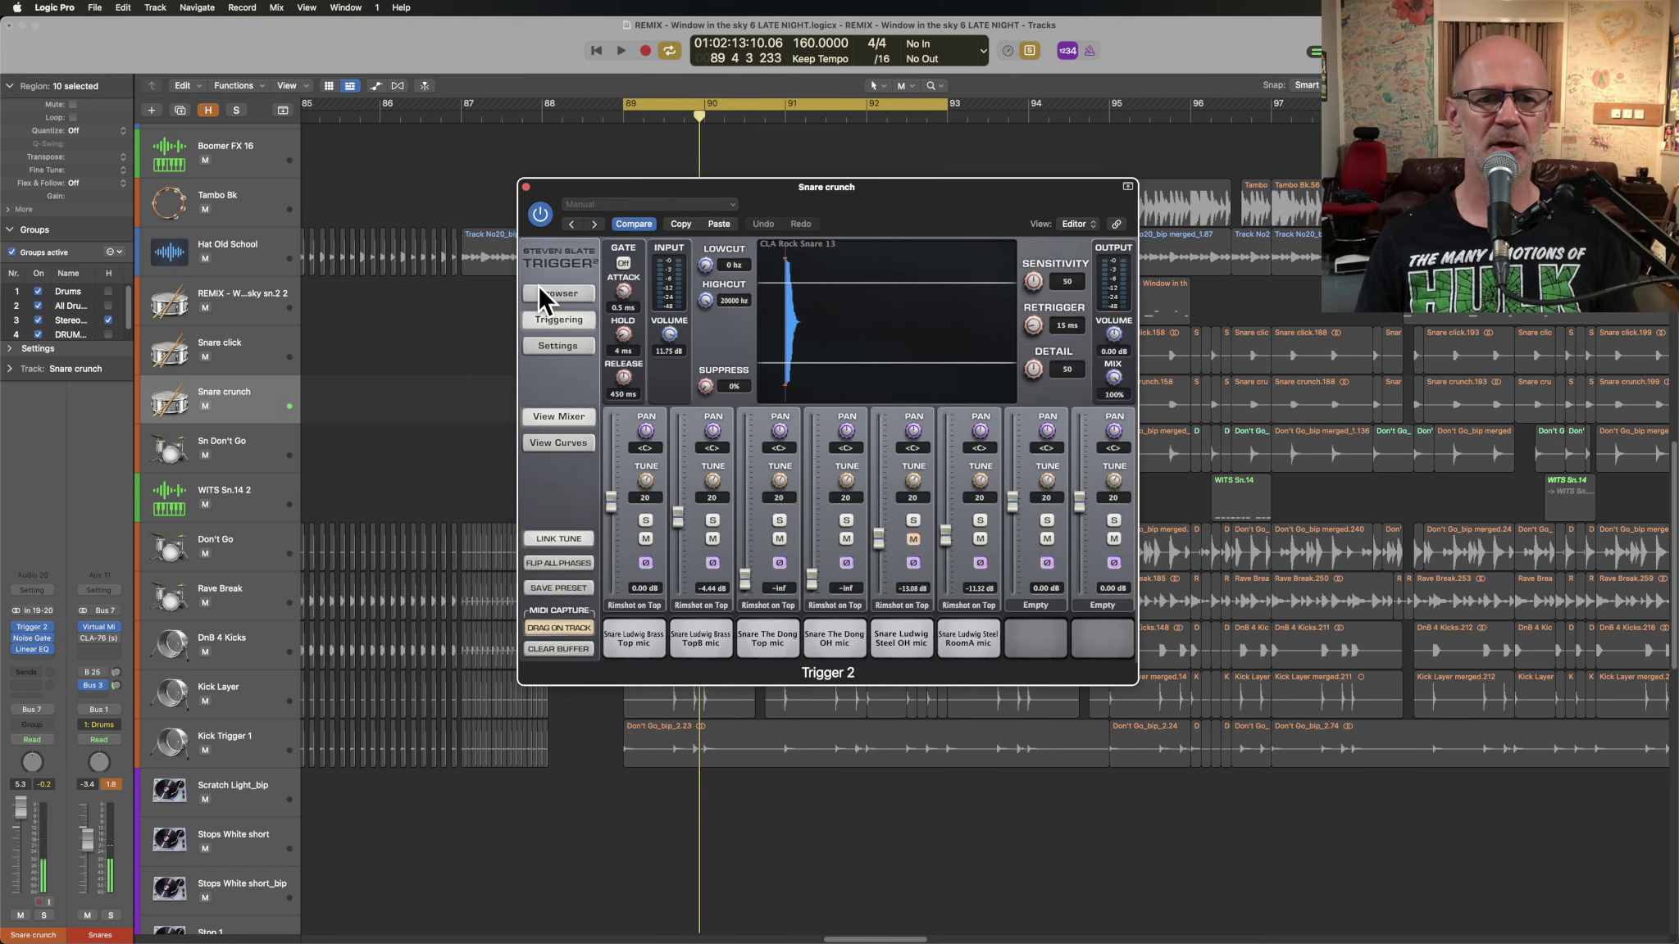
left_click(558, 294)
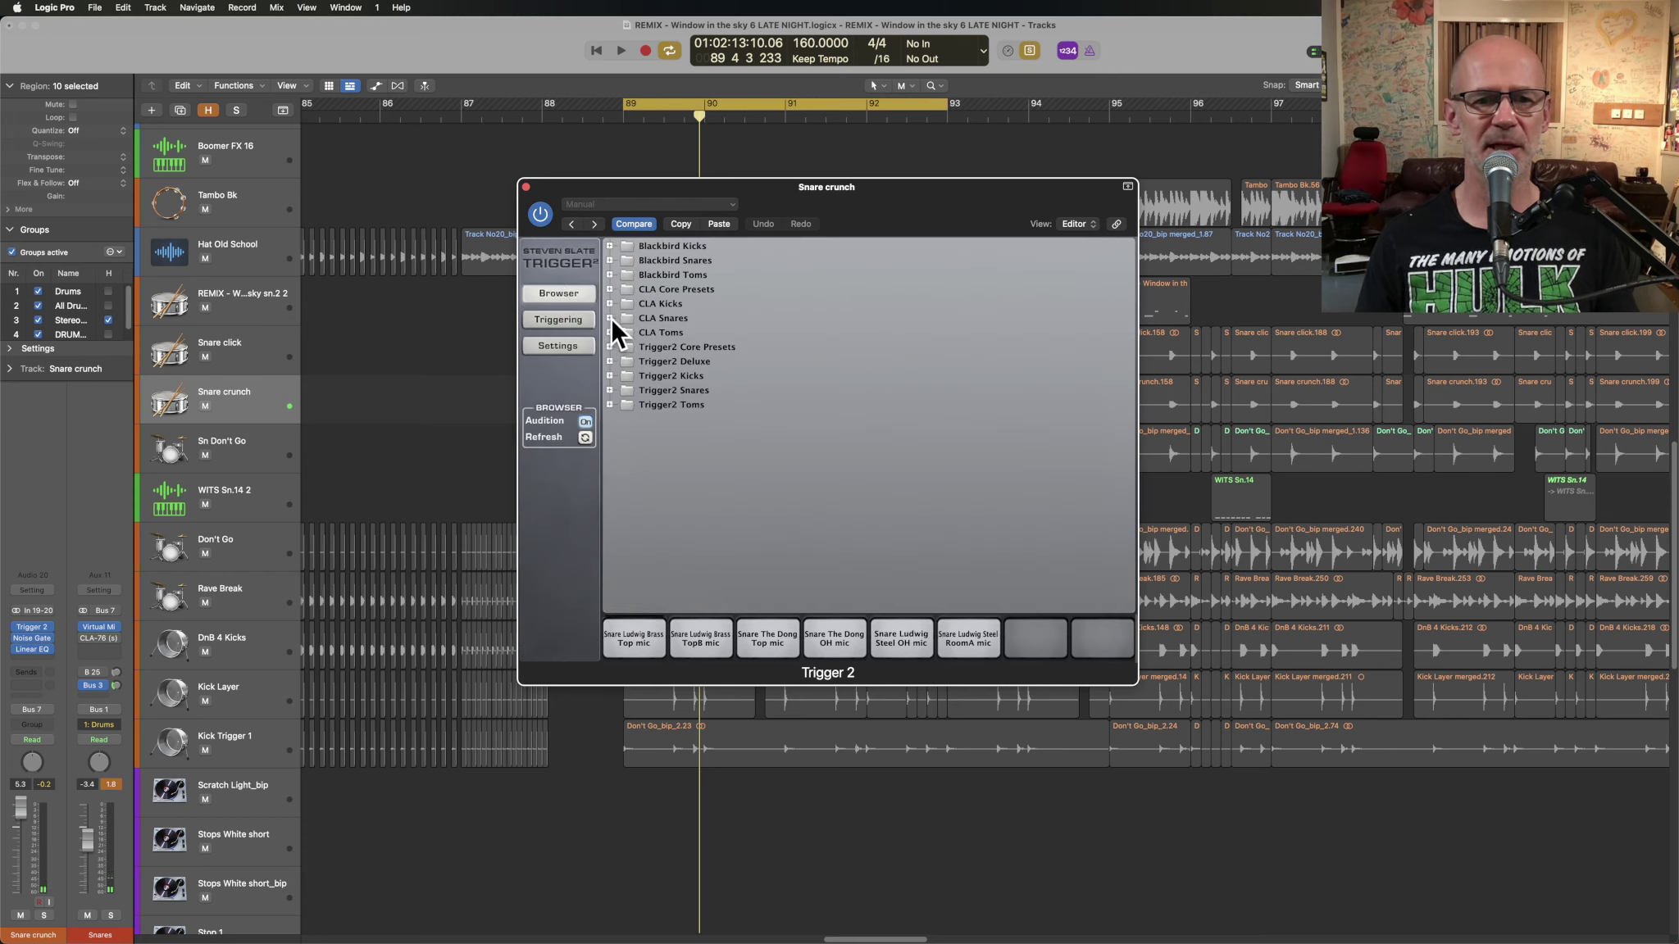
left_click(609, 290)
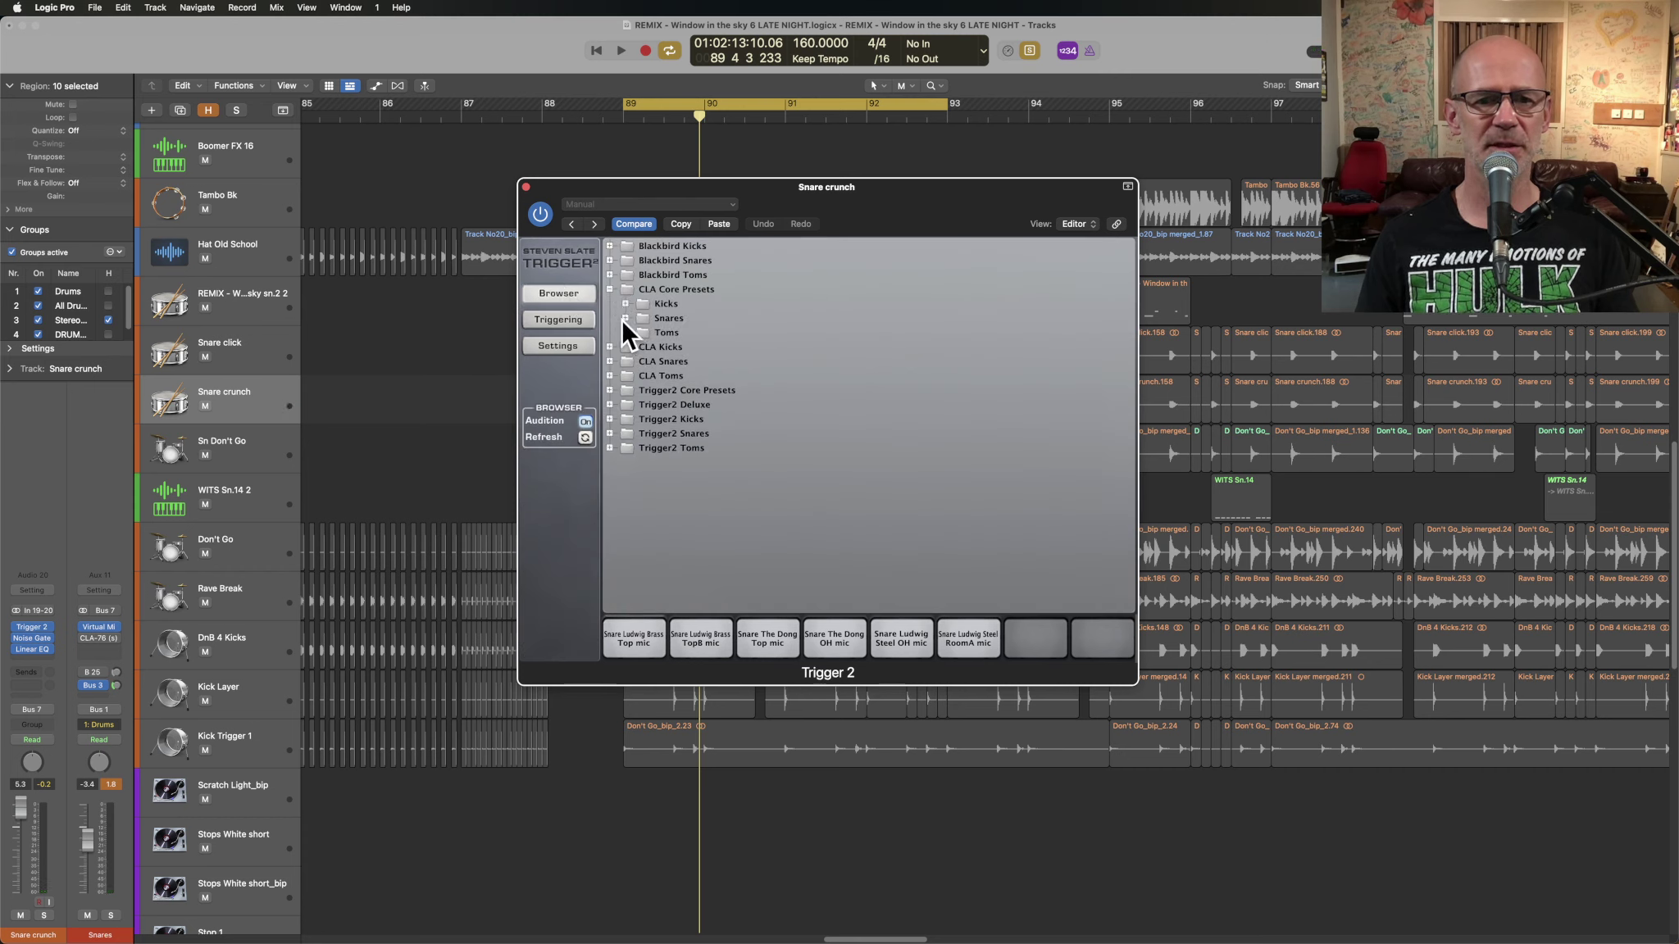
left_click(626, 319)
left_click(732, 508)
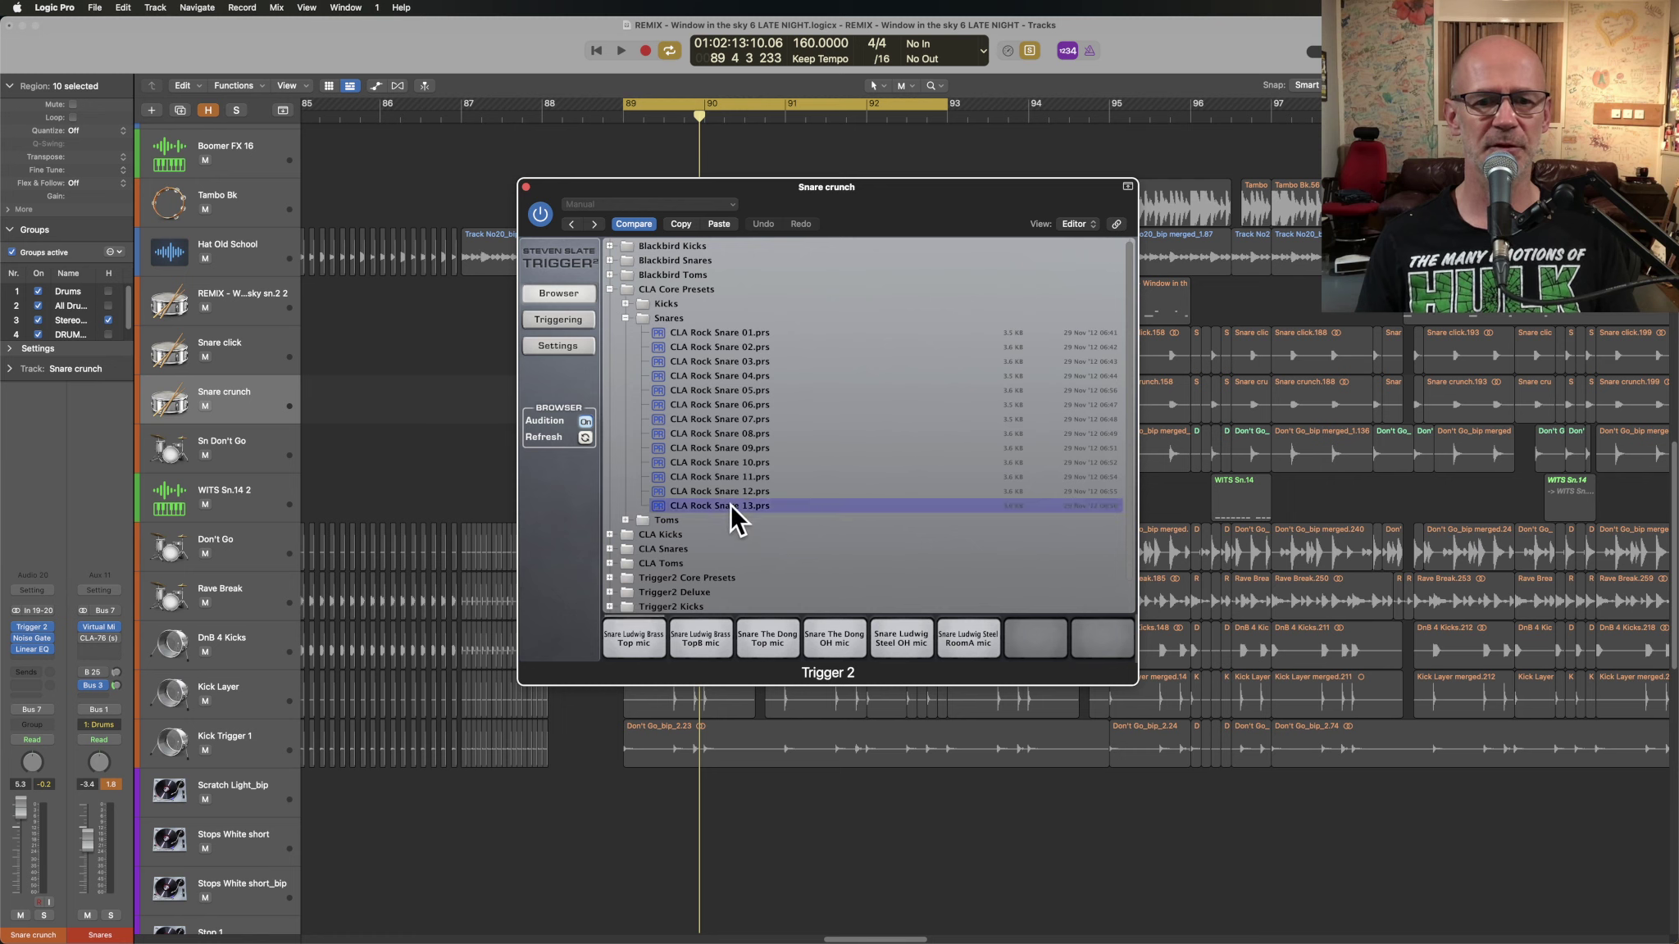
- Return to the Trigger 2 editor, paste the saved settings back and audition from bar 89
left_click(561, 321)
key("space")
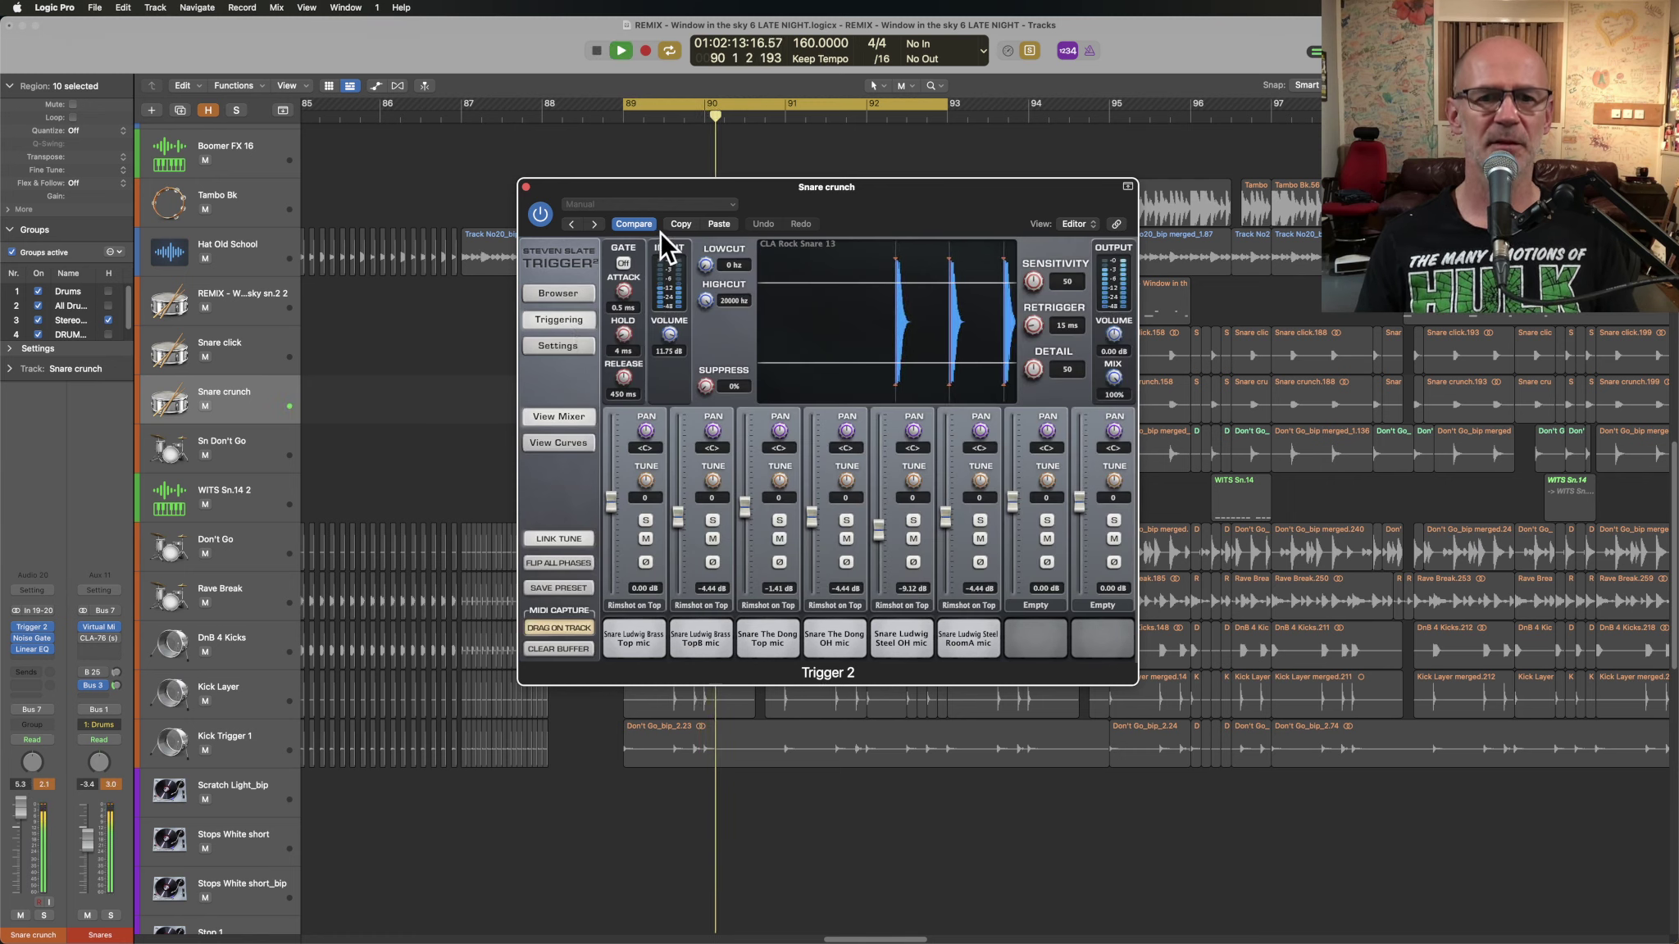
left_click(717, 230)
key("space")
key("space")
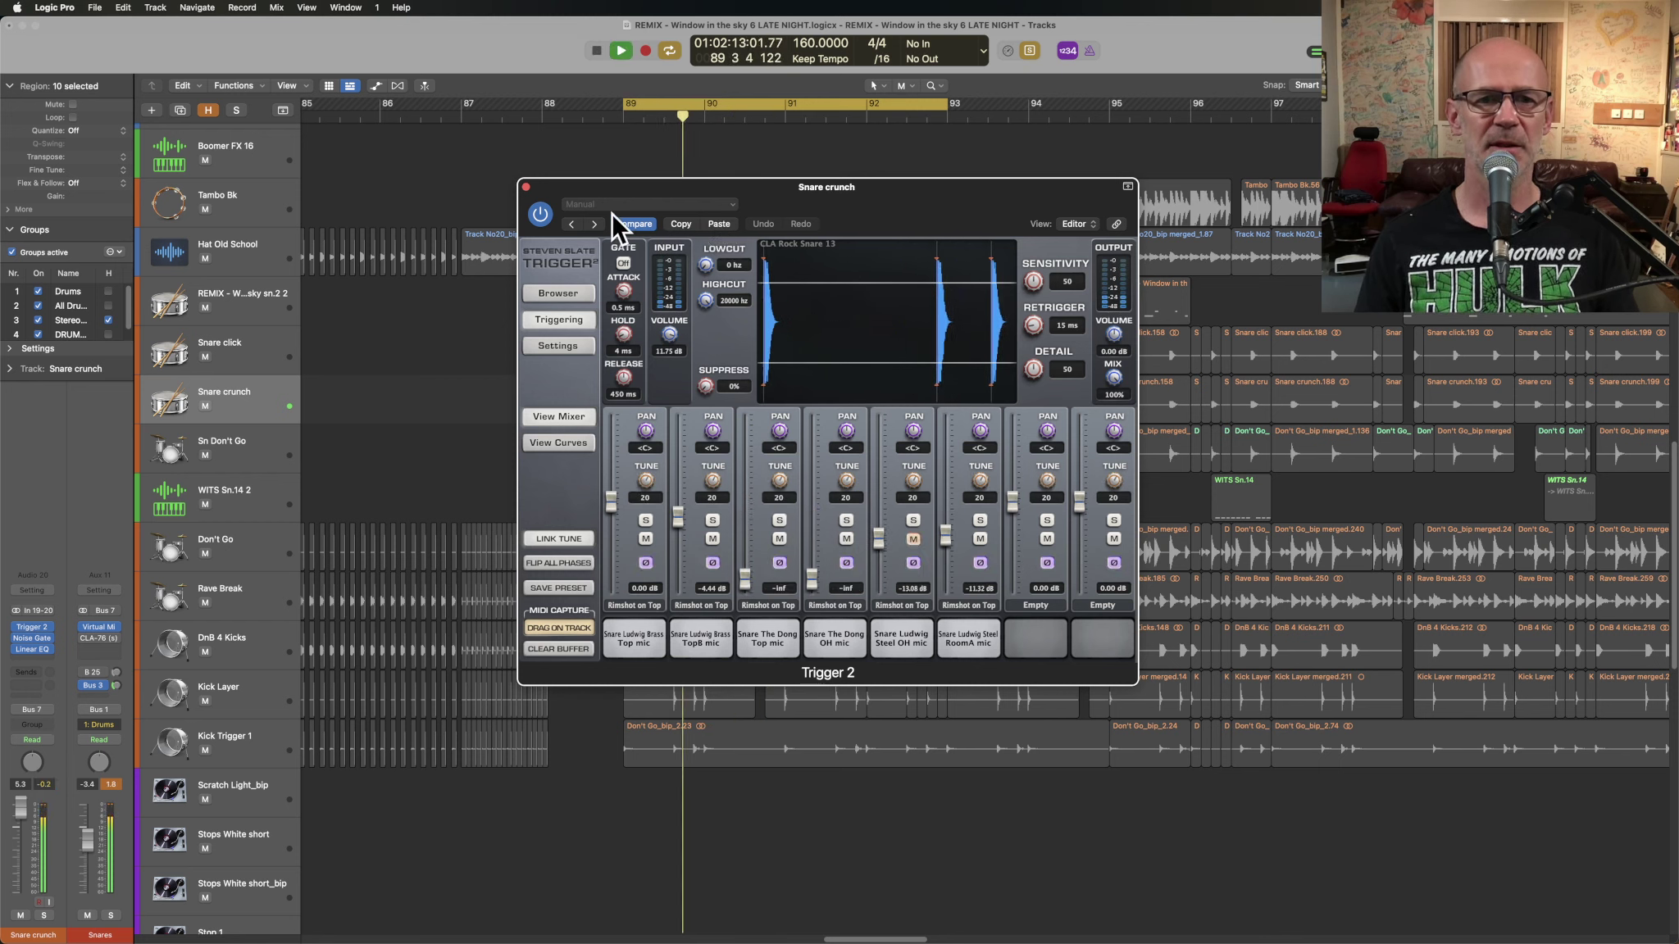
key("space")
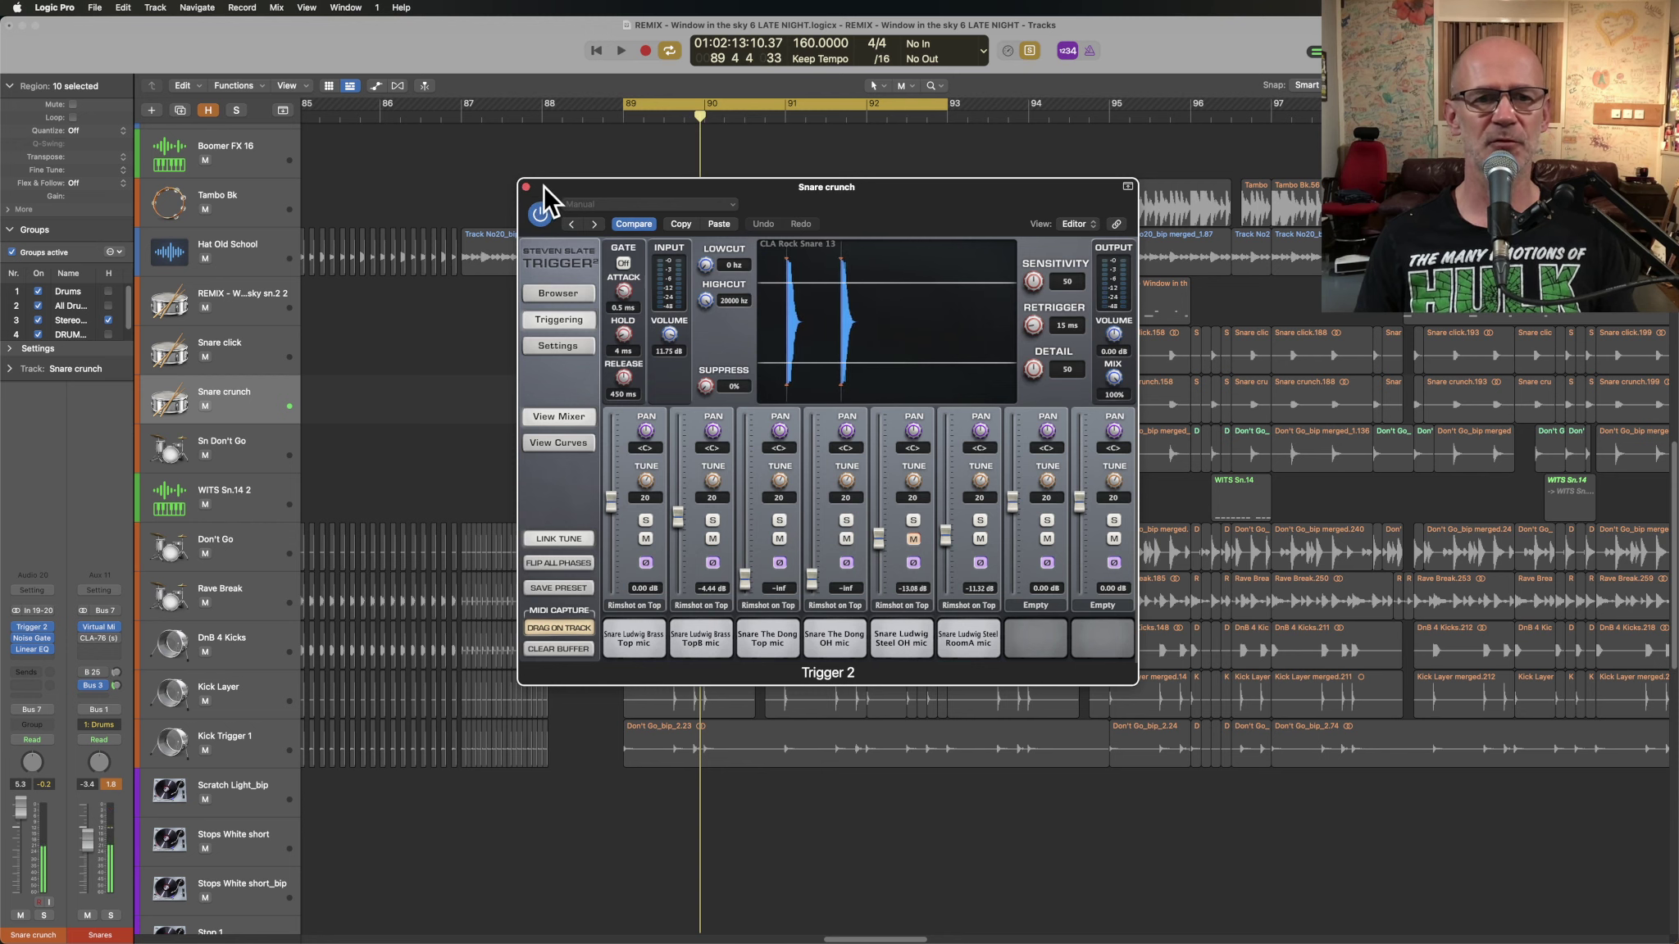
- Close Trigger 2 and audition the Hat Old School and Tambo Bk.51 loops from bar 89
left_click(525, 187)
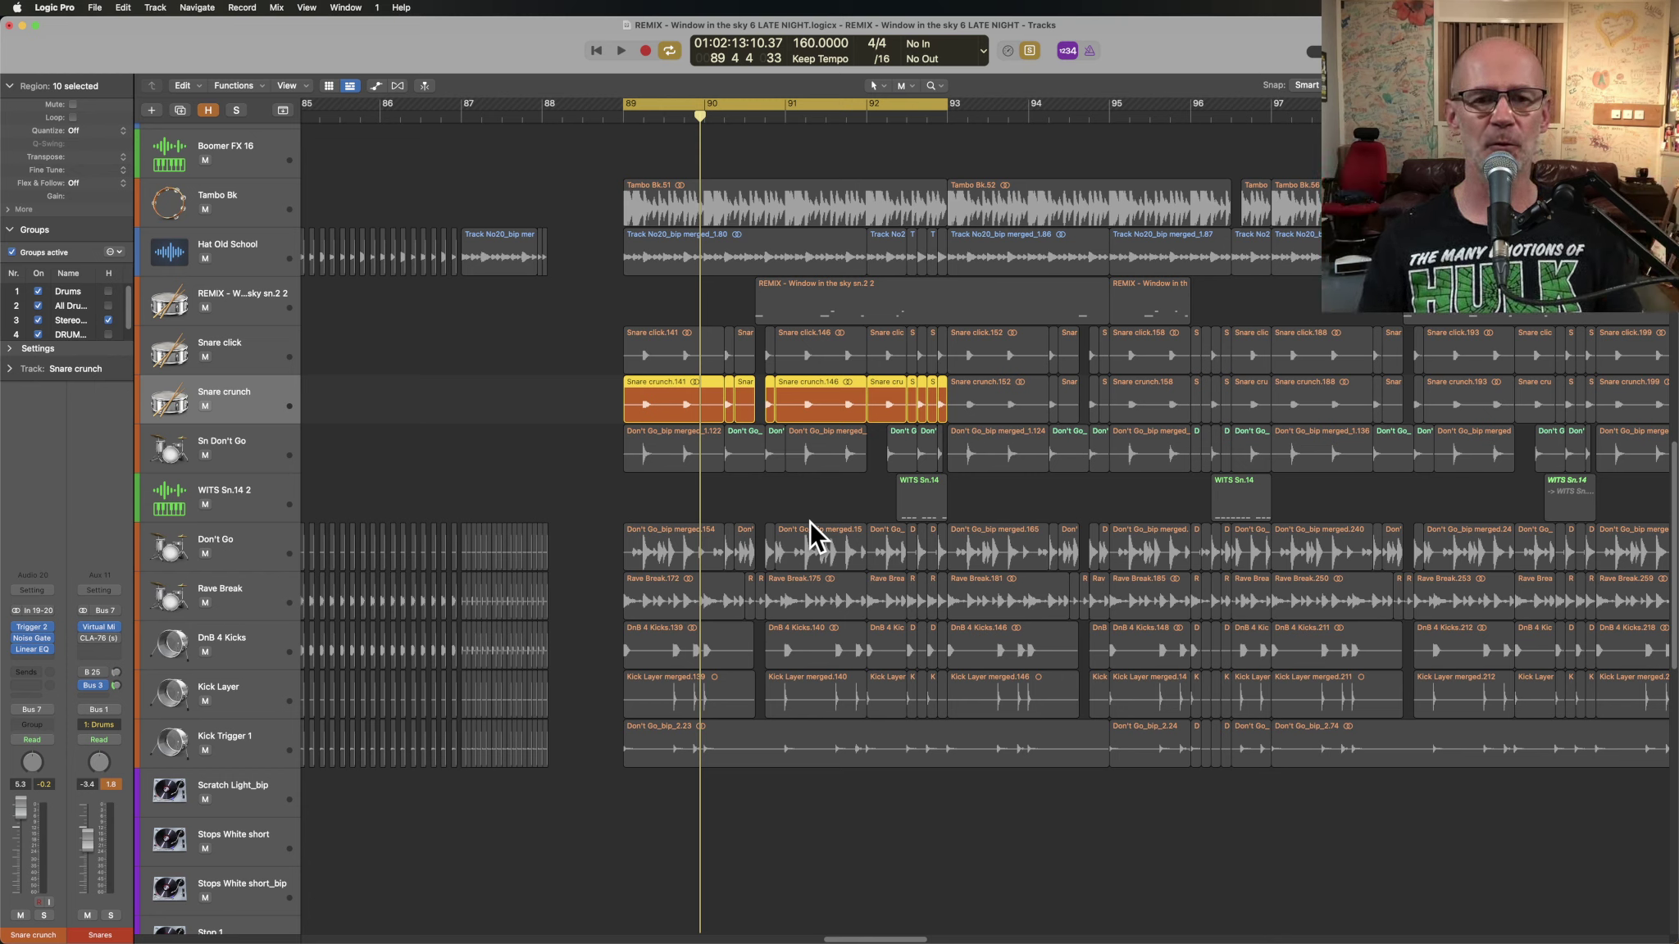
left_click(701, 263)
key("space")
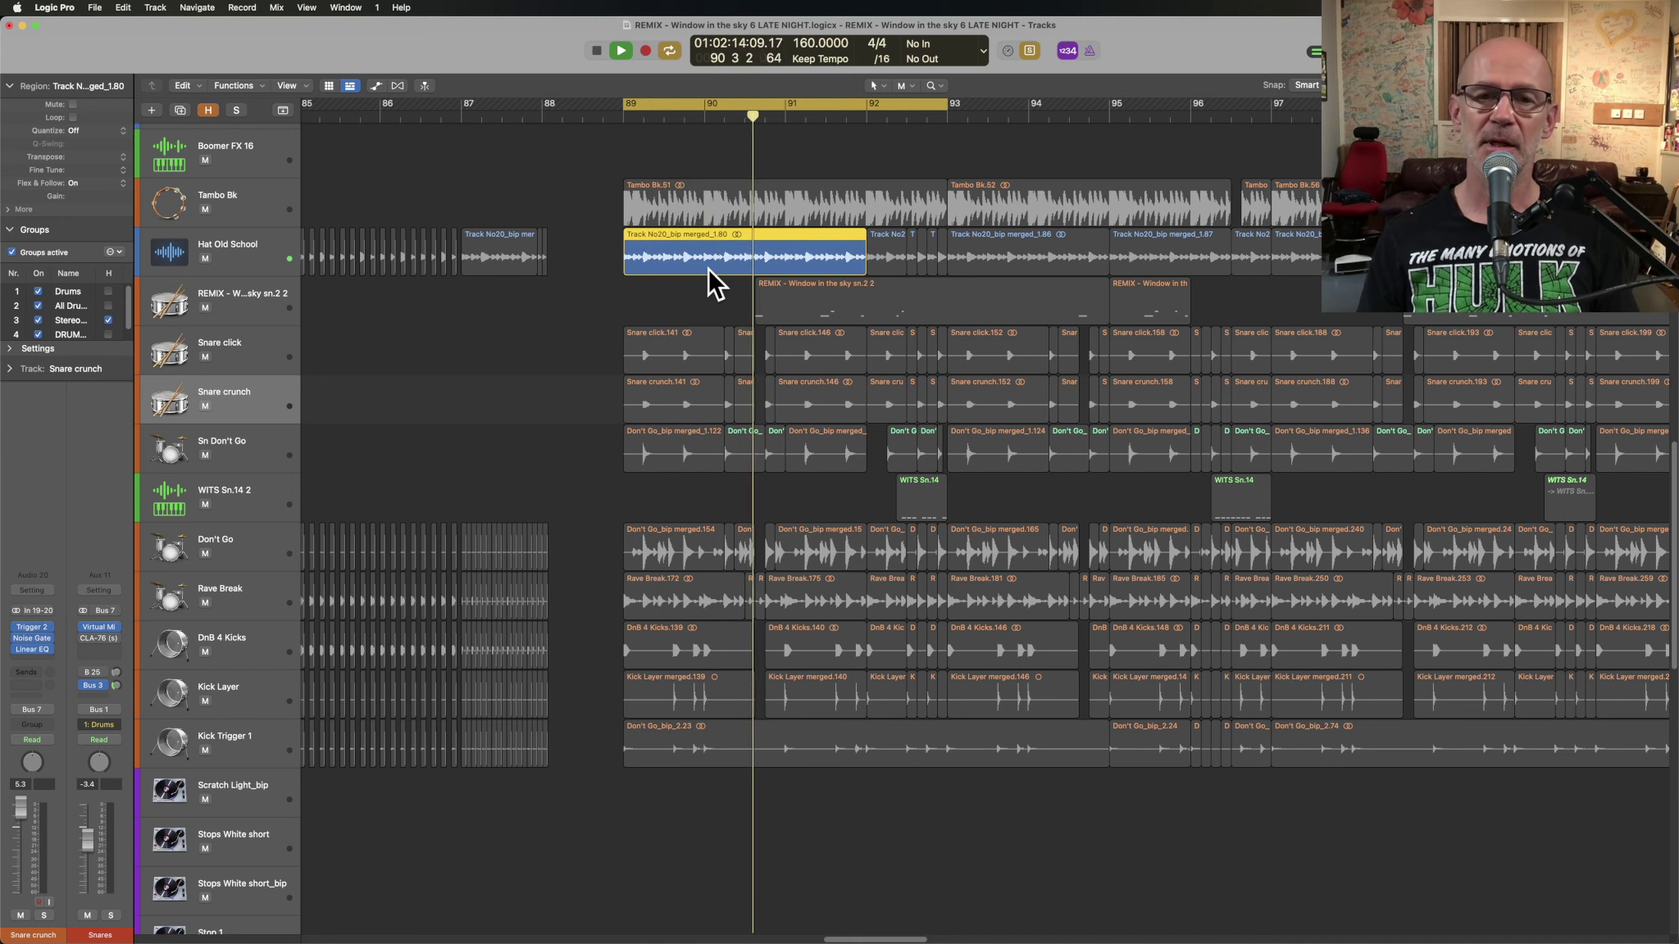
key("space")
left_click(702, 215)
key("space")
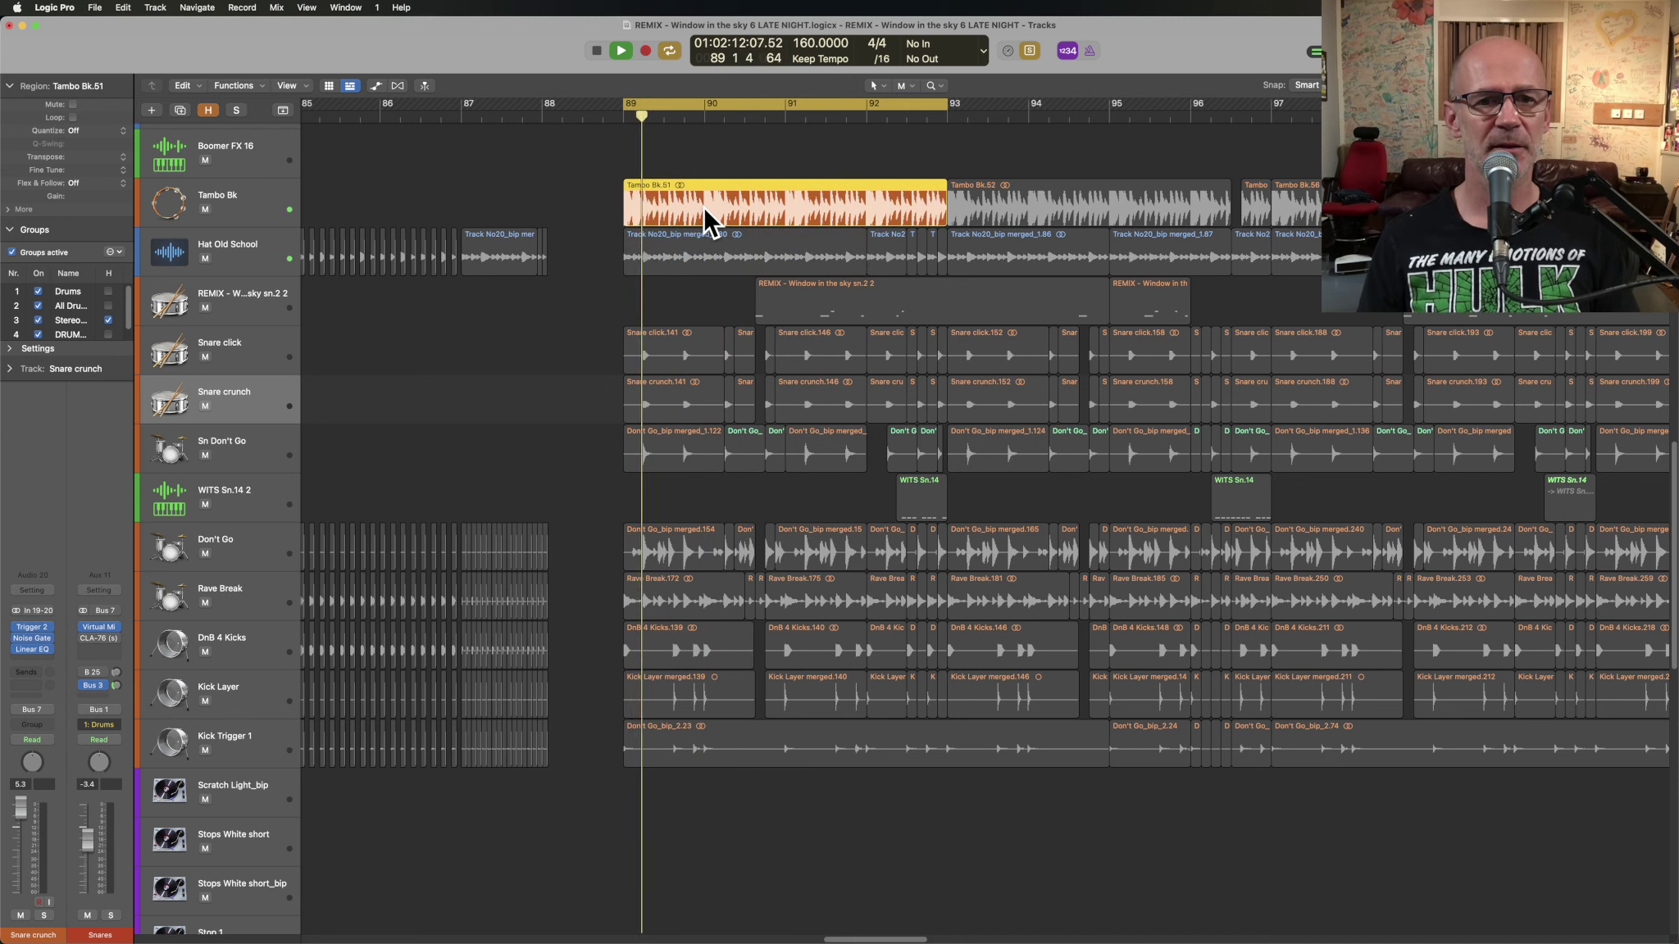
key("space")
- Turn solo off and play the full mix from bar 89
key("ctrl+s")
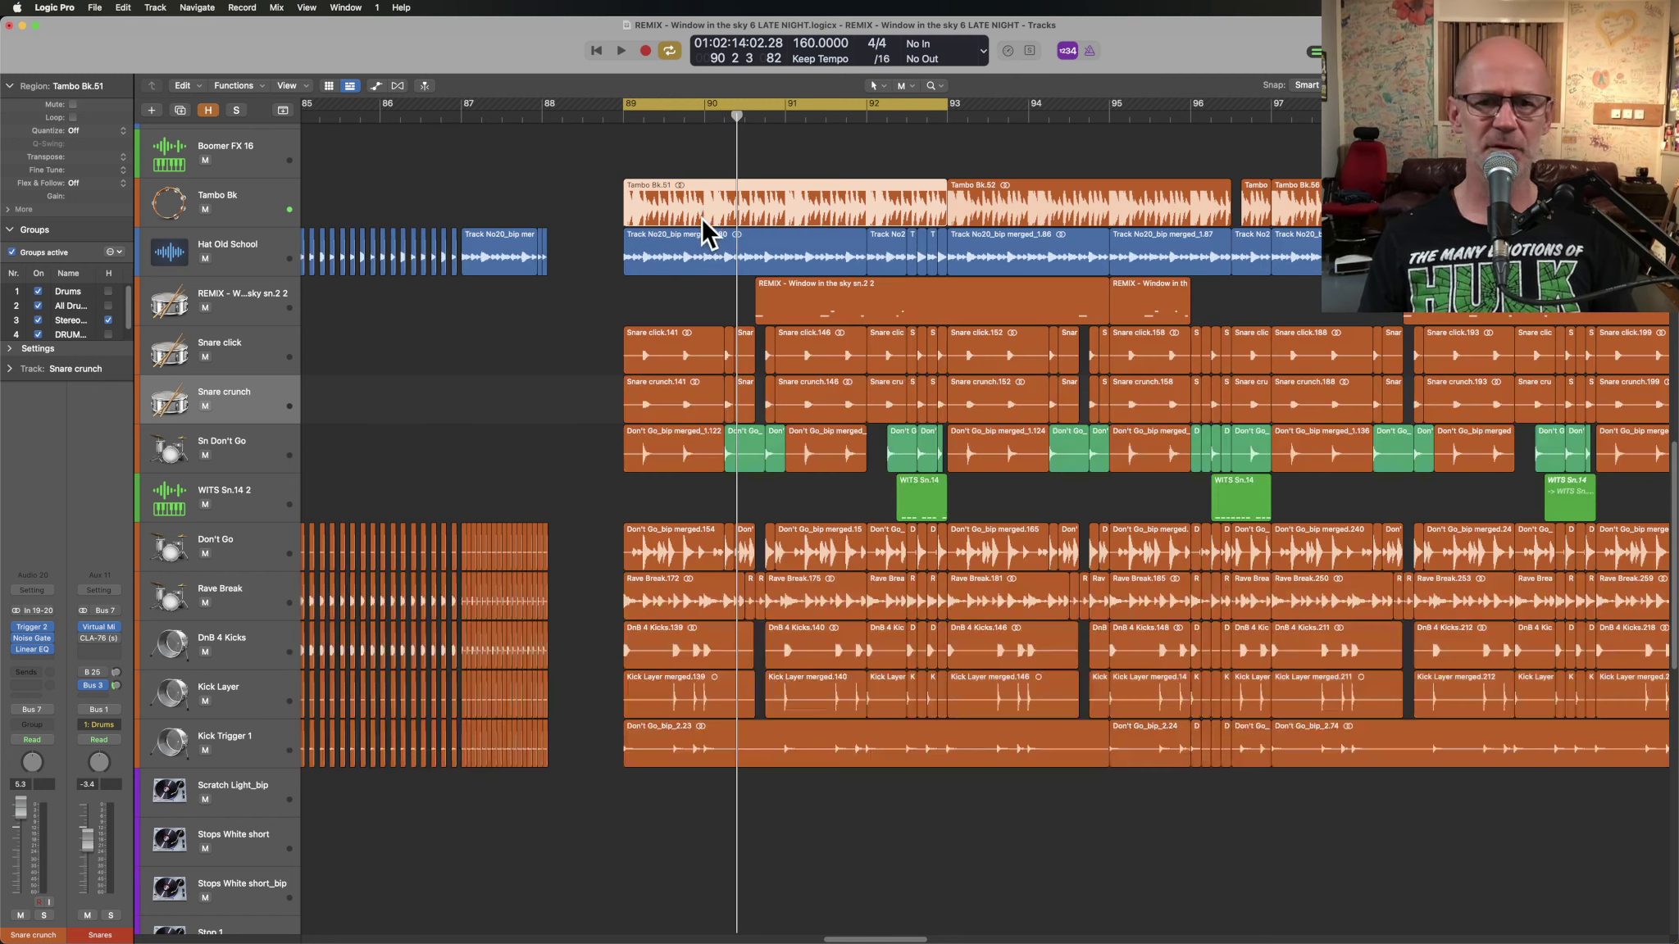
key("space")
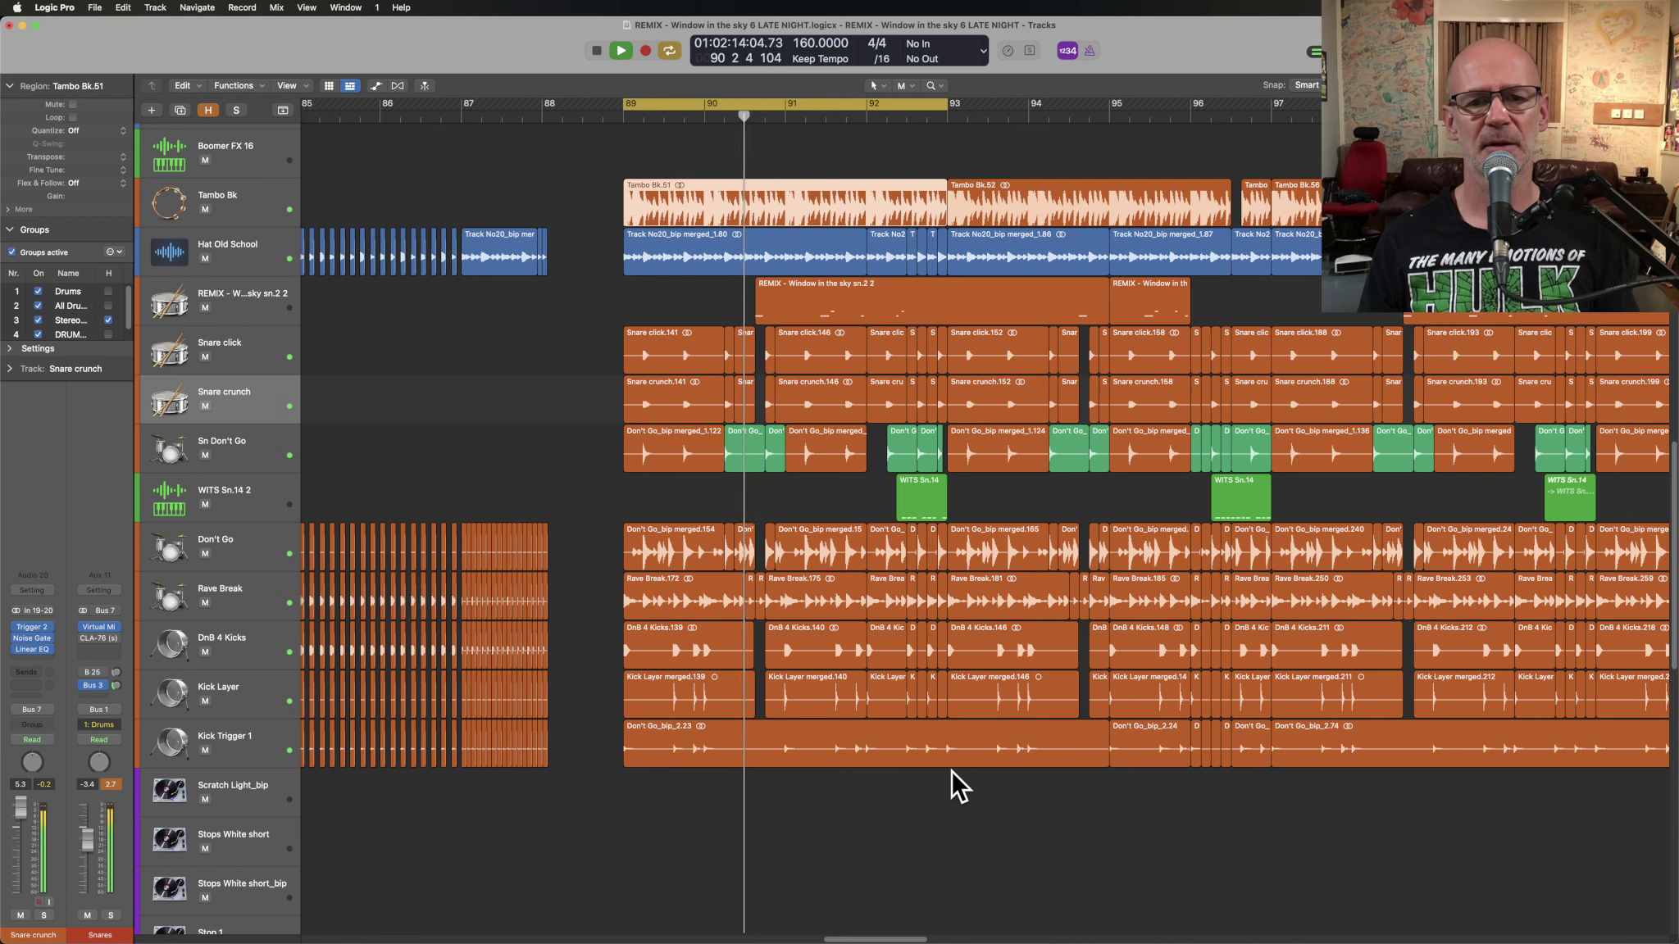
key("space")
- Turn off the bar 89–93 cycle and unmute the crash and downward effect regions at bar 89
key("z")
key("c")
scroll(937, 551, "up", 4)
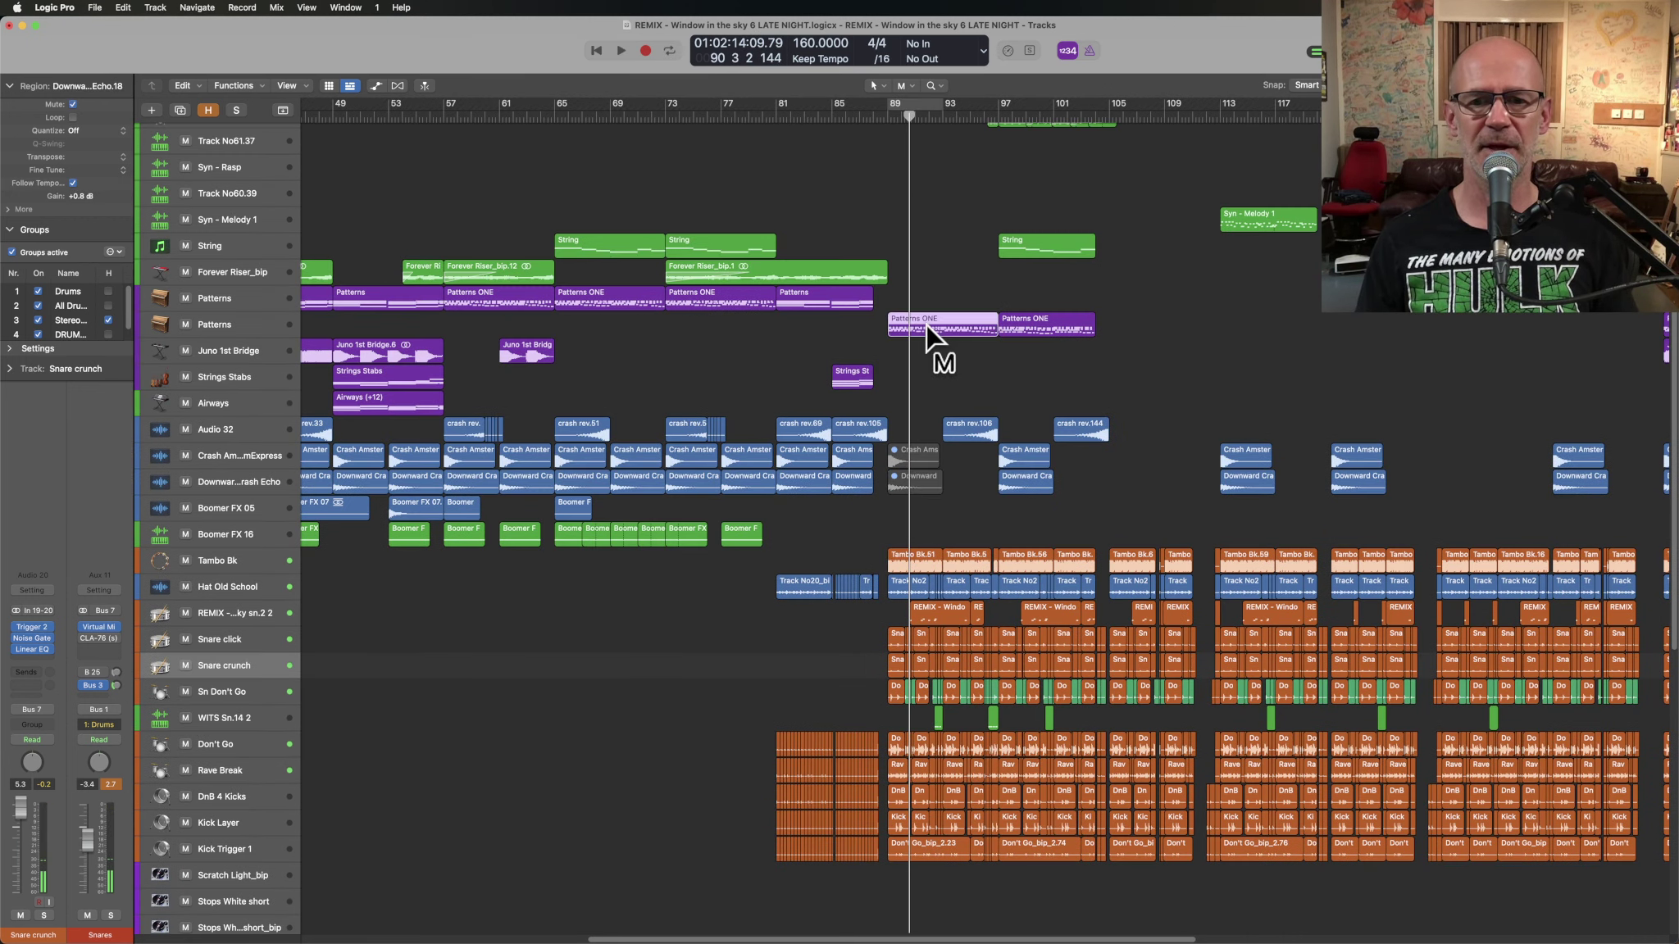
left_click(913, 450)
left_click(910, 476)
- Unmute the three Ella Best Take regions during playback, then zoom into the You and I vocal regions
scroll(991, 265, "right", 3)
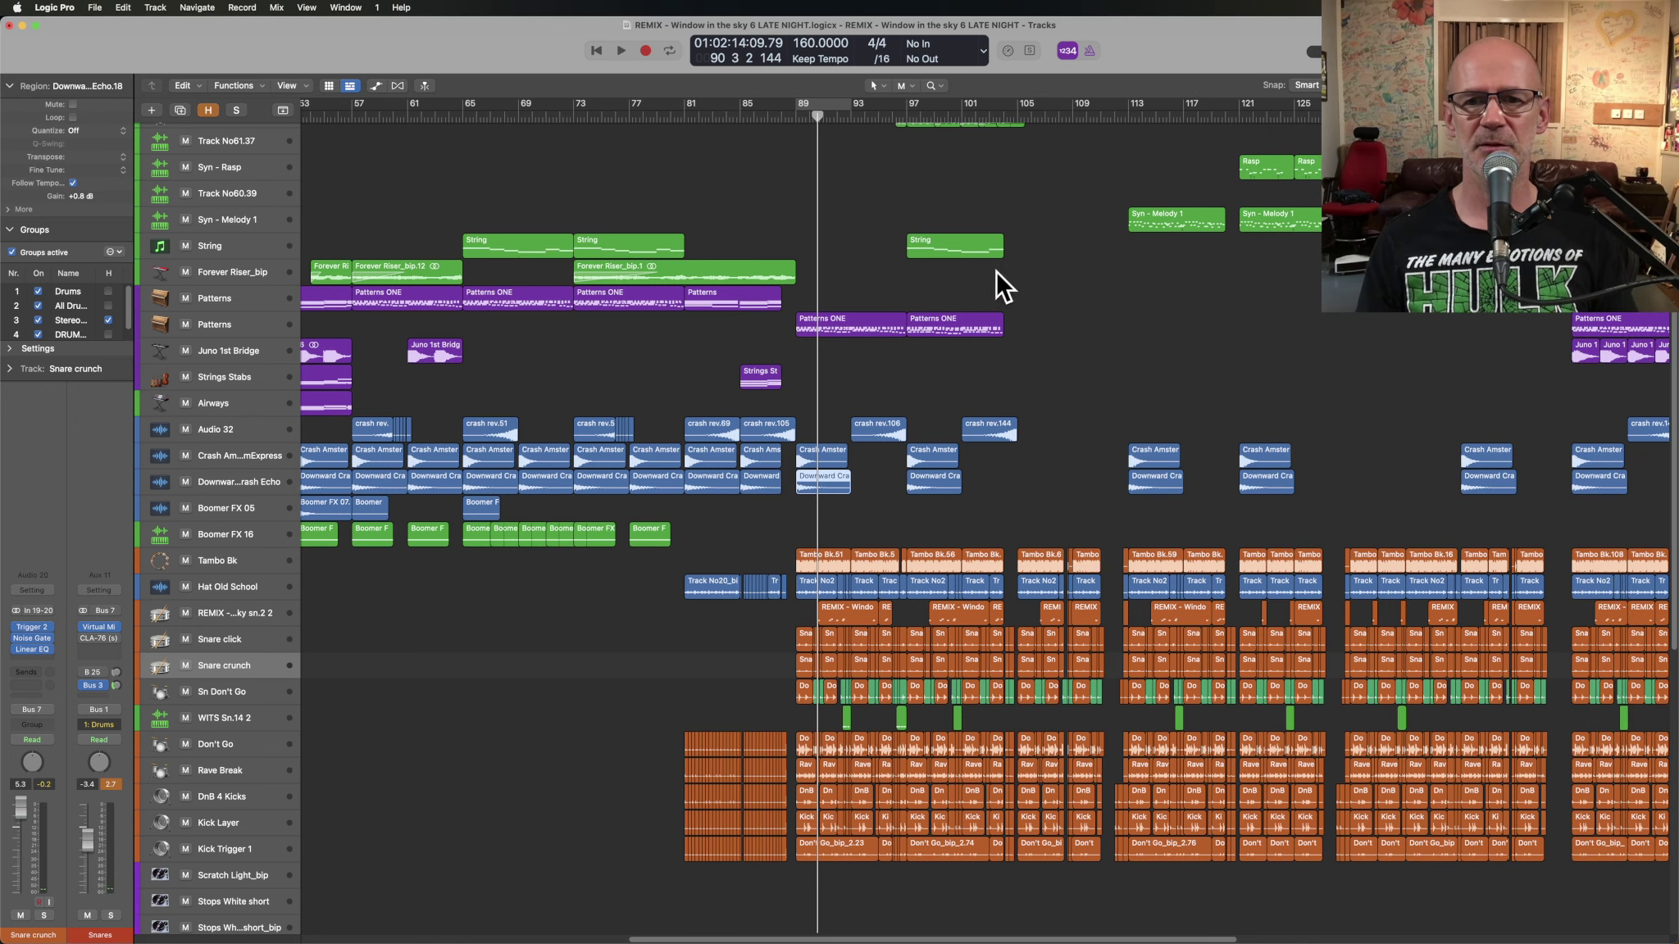
scroll(957, 444, "up", 8)
key("space")
left_click_drag(906, 271, 844, 289)
scroll(946, 582, "right", 3)
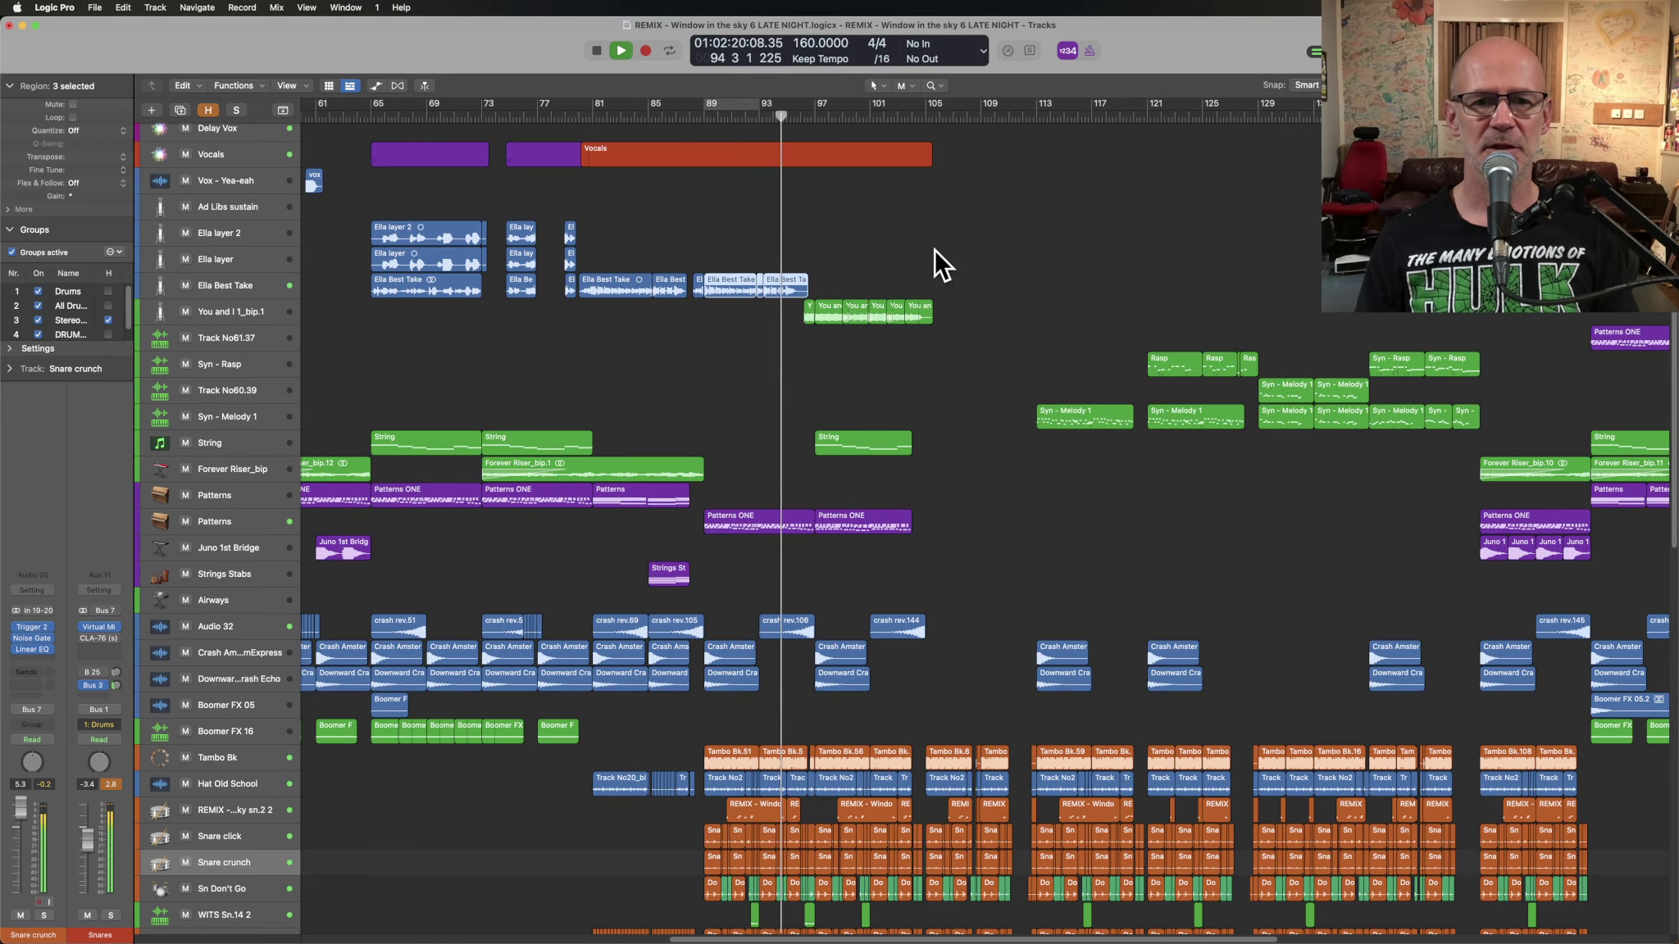
key("z")
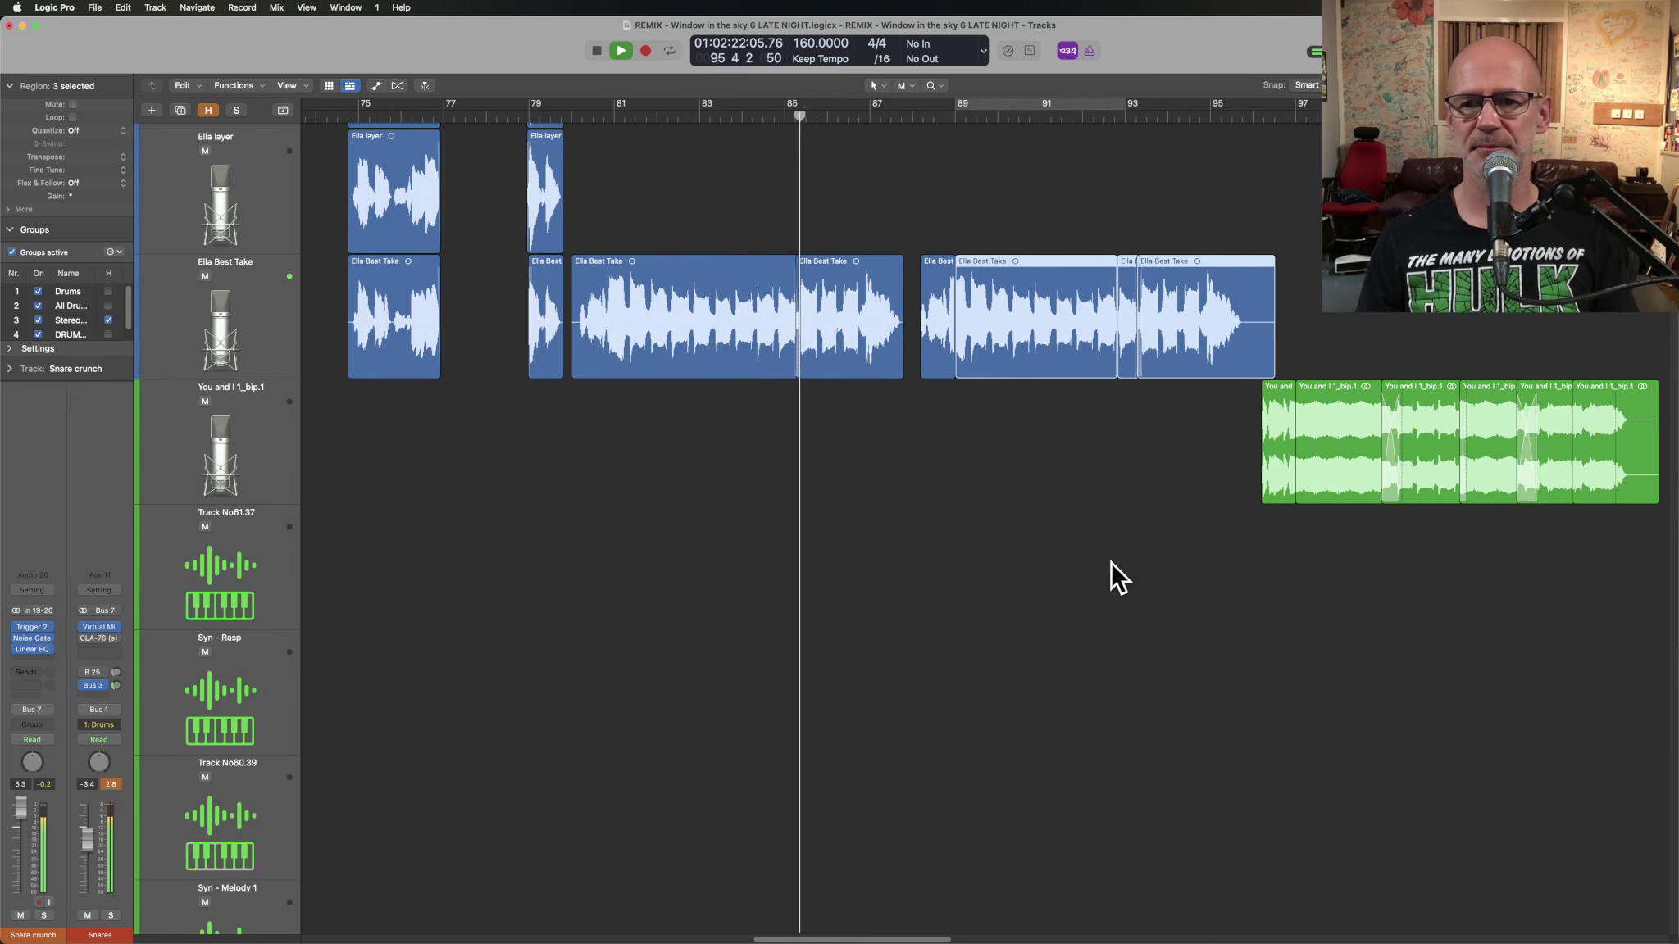
key("z")
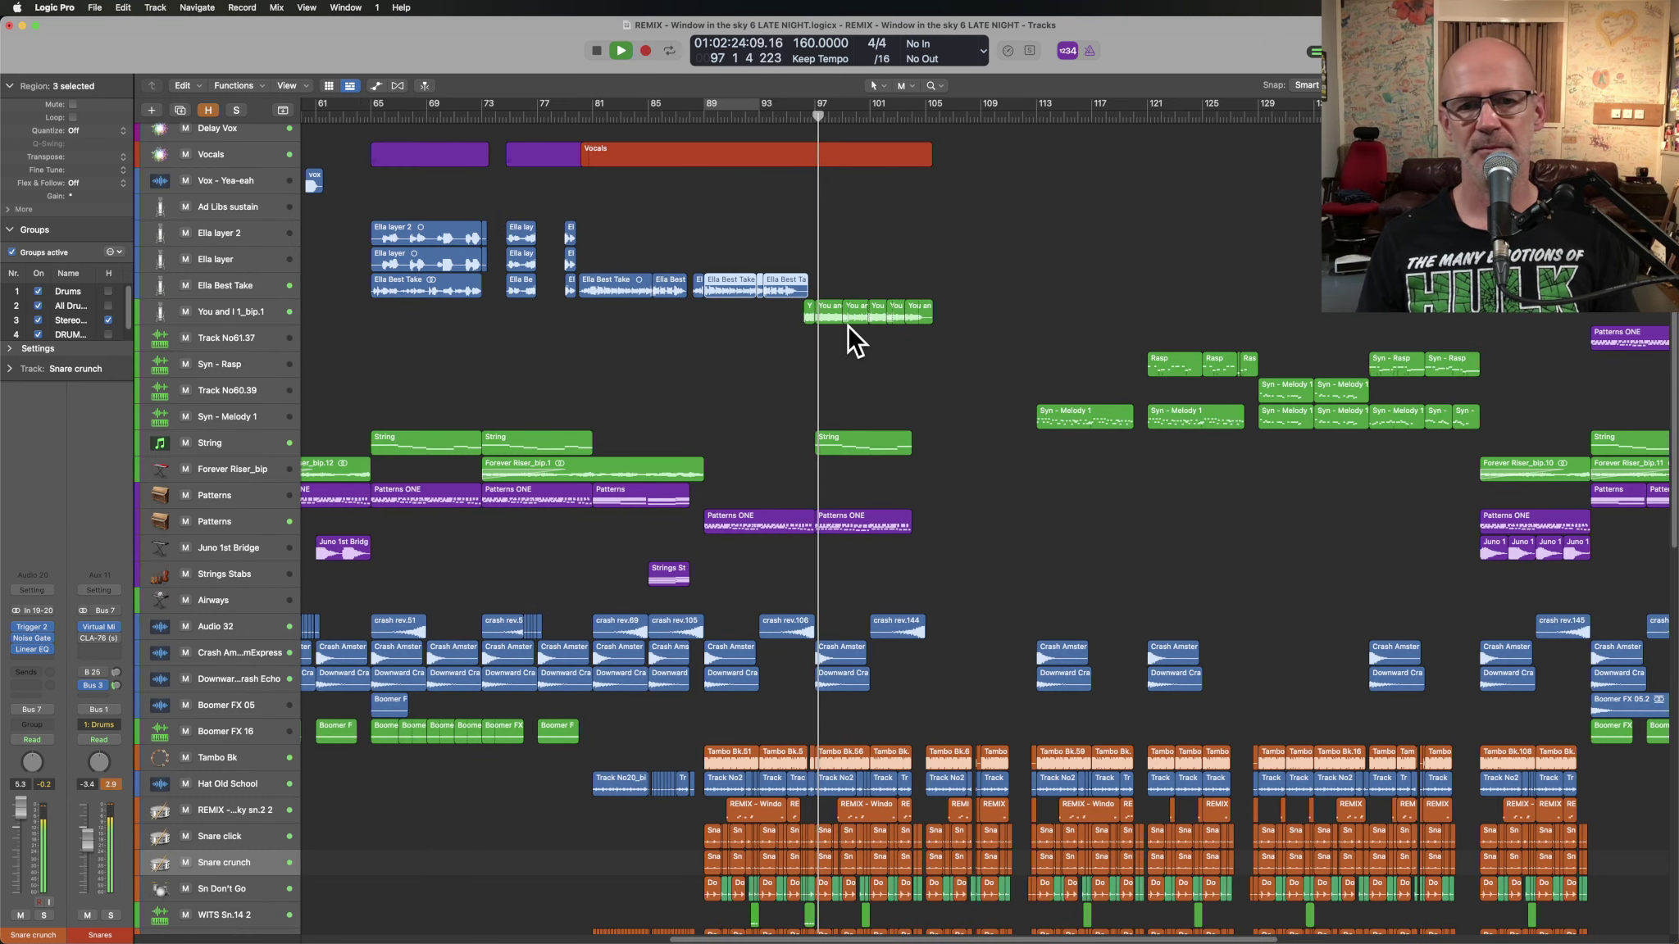
left_click_drag(974, 324, 768, 281)
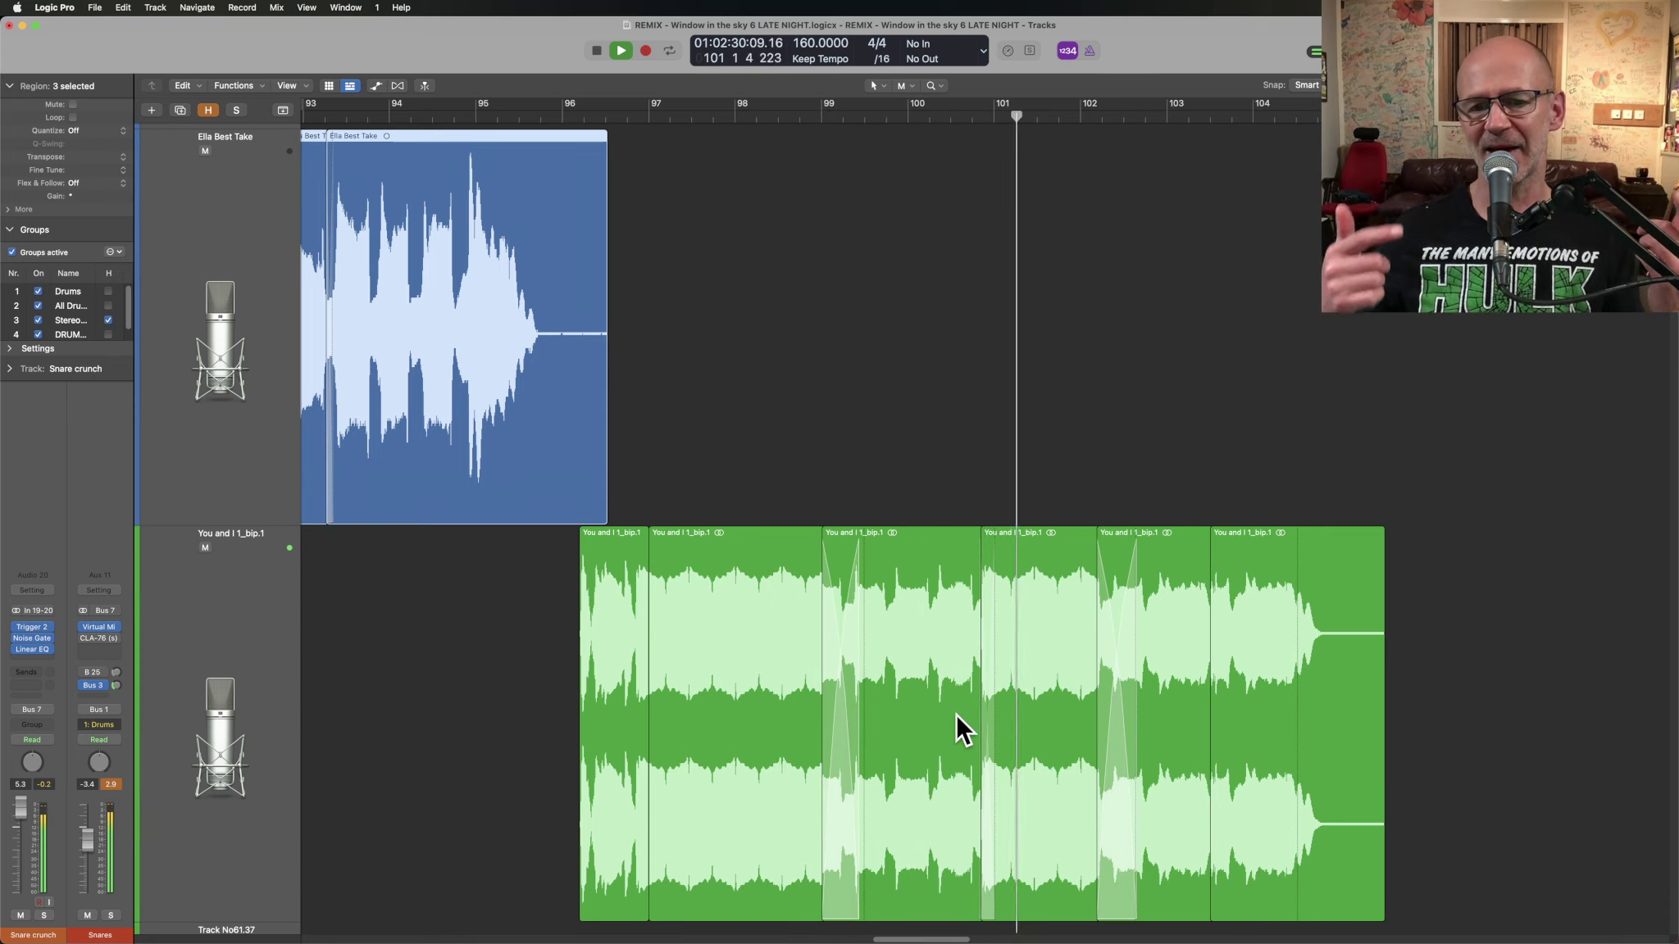
left_click(895, 469)
key("z")
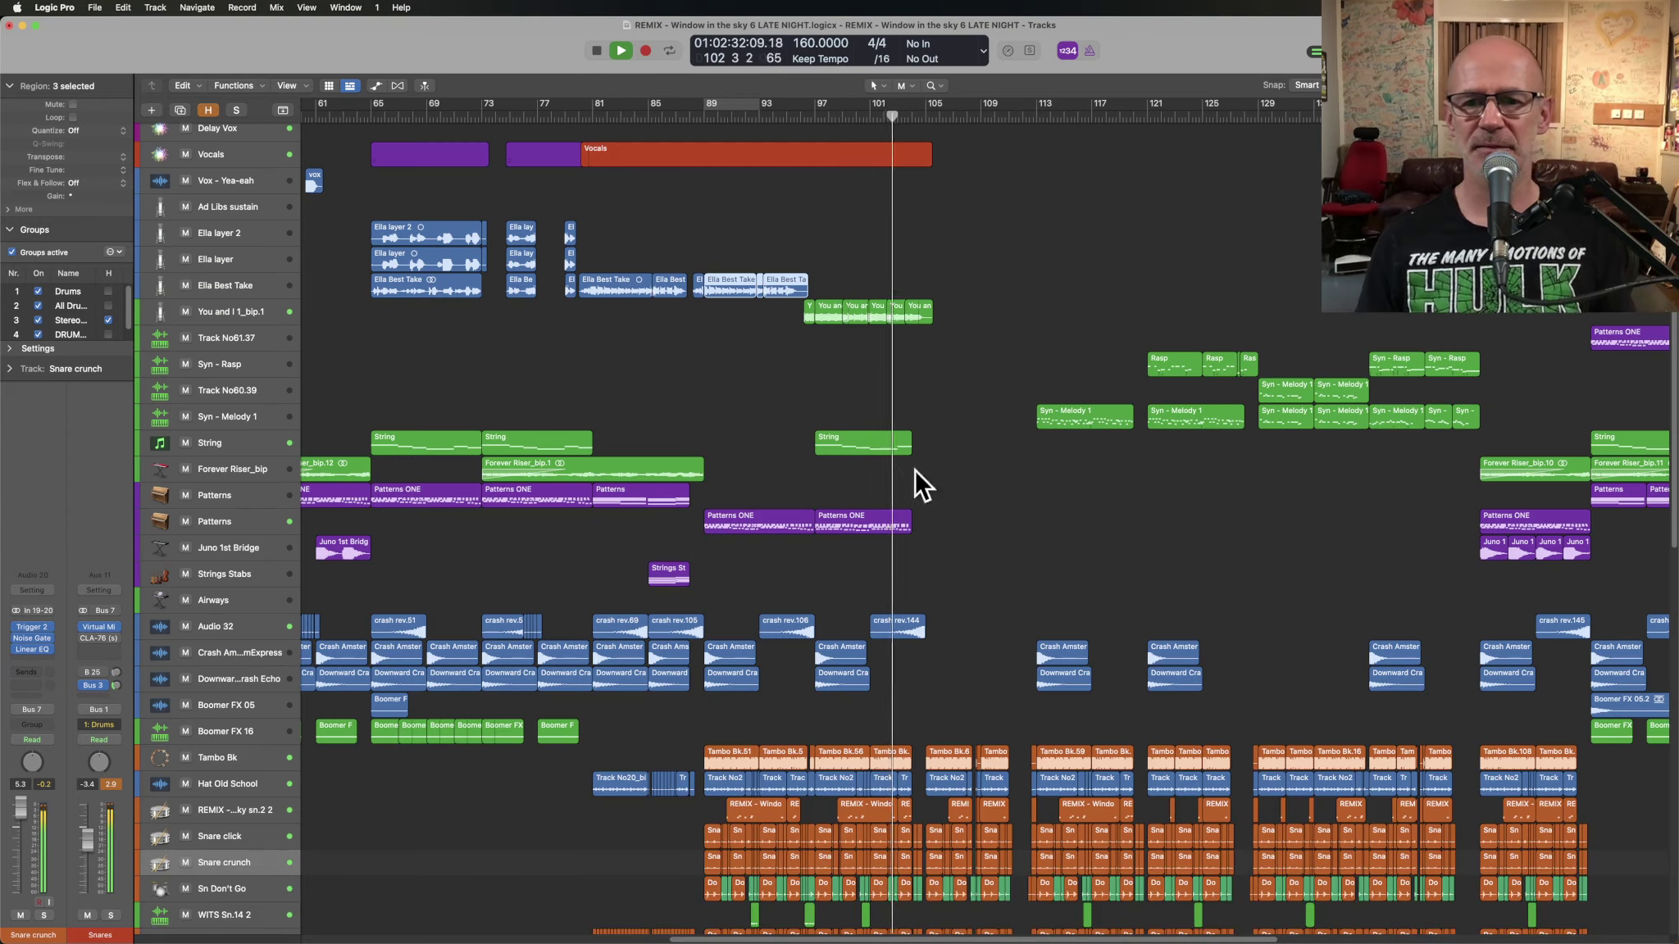
scroll(1030, 703, "down", 10)
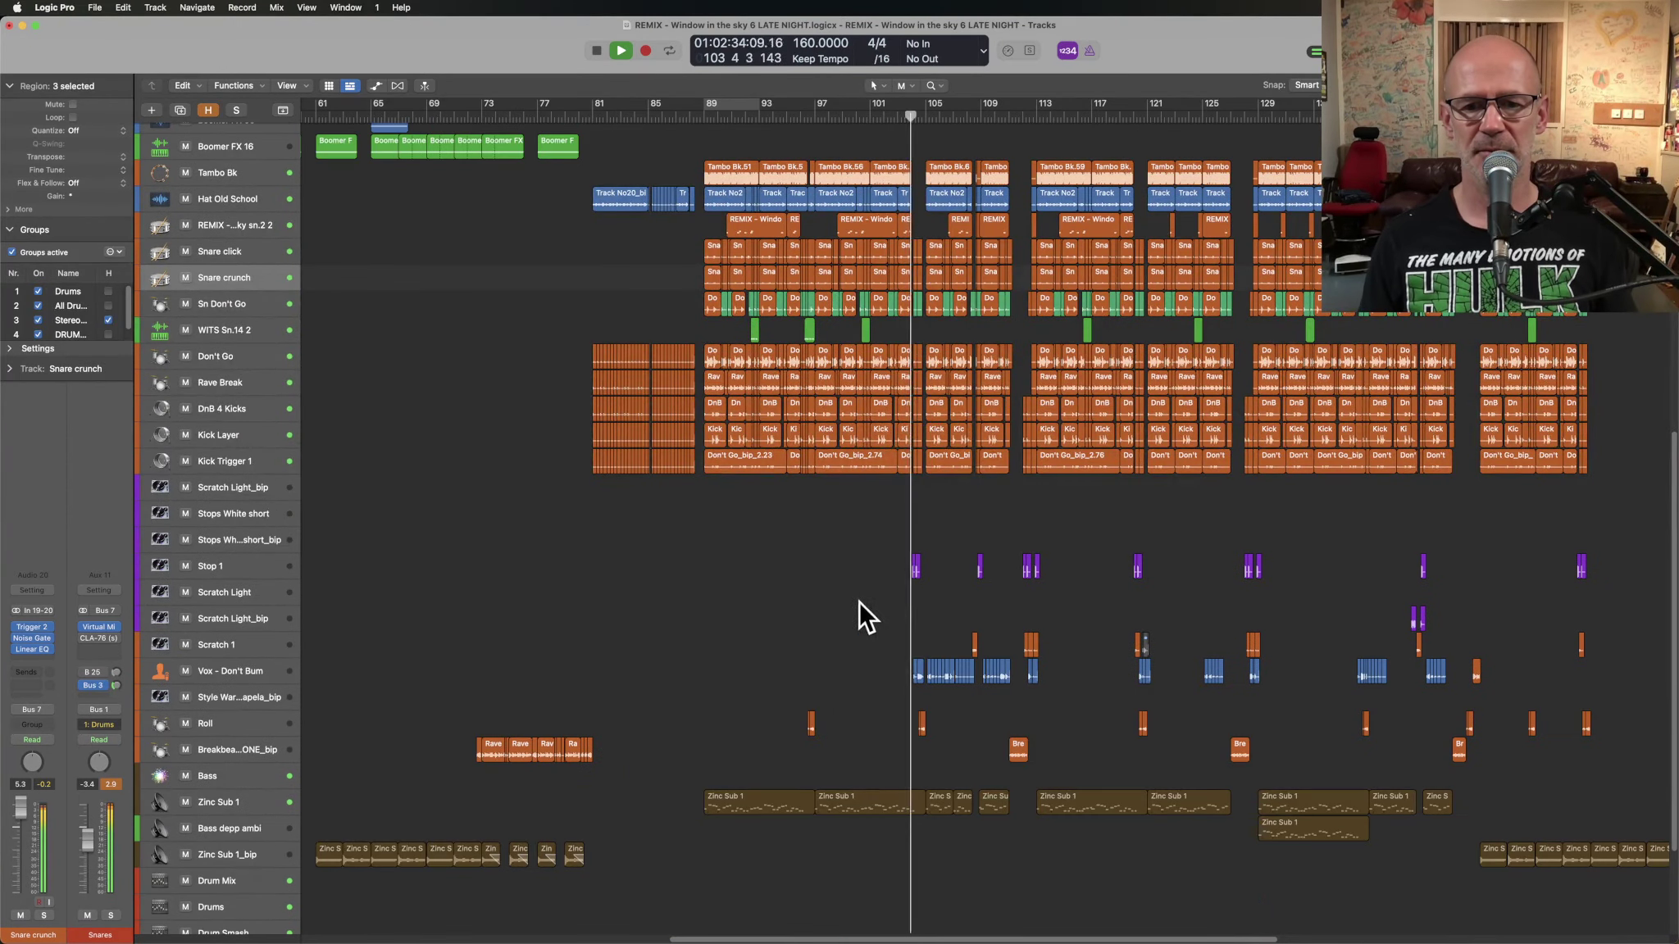
key("z")
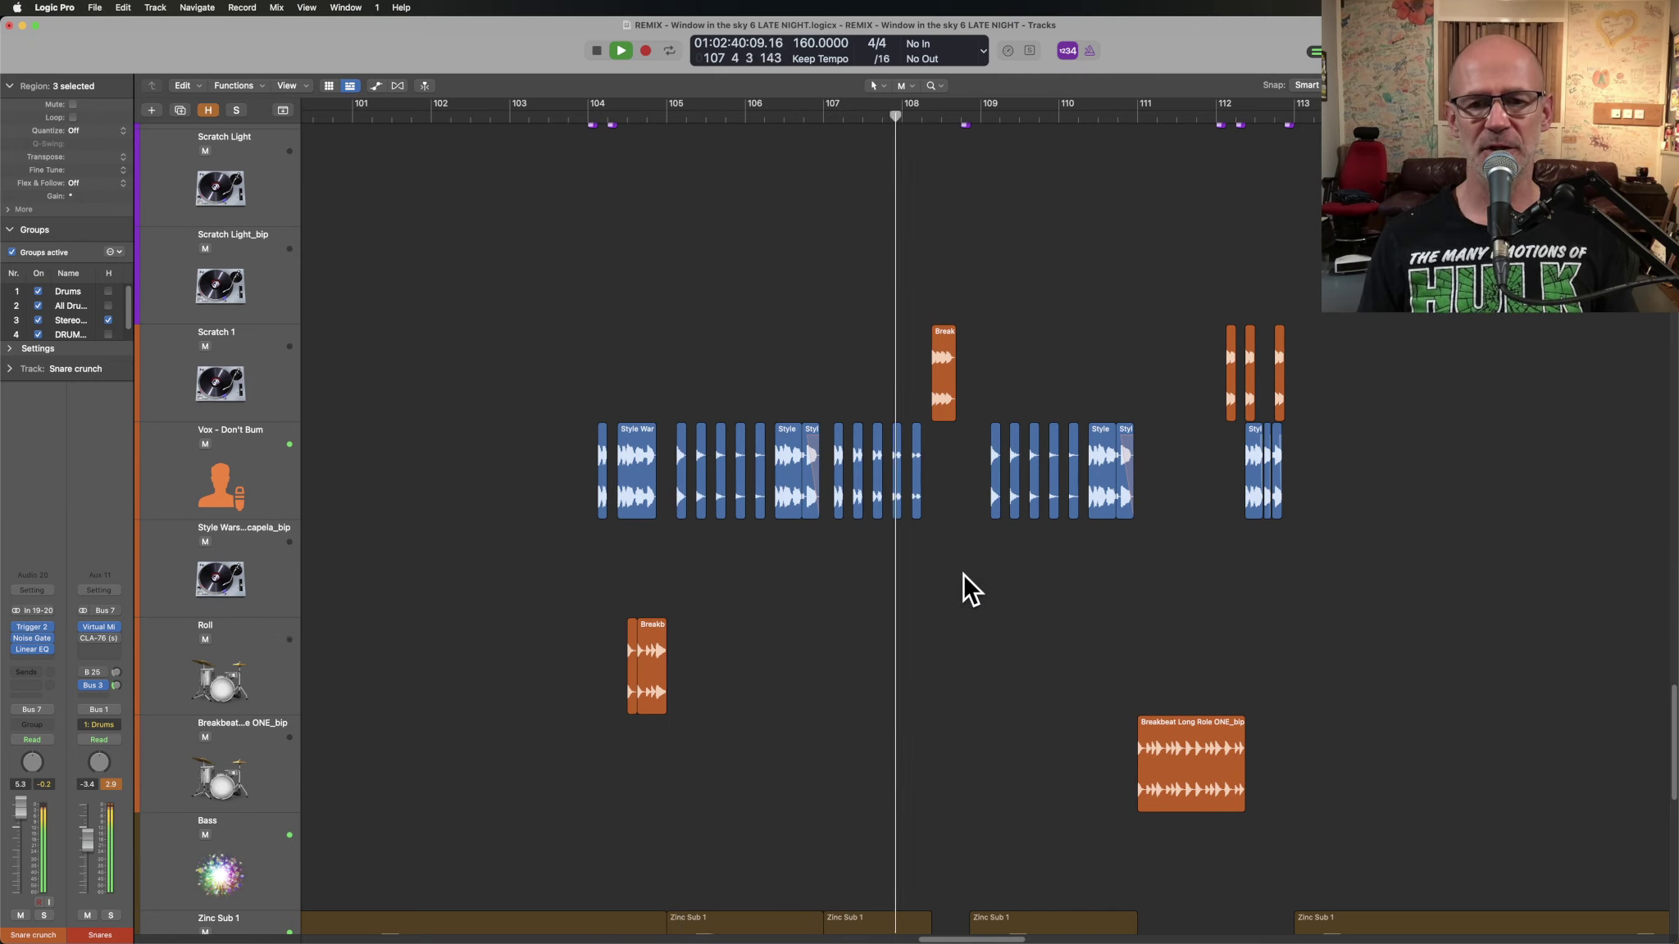
key("z")
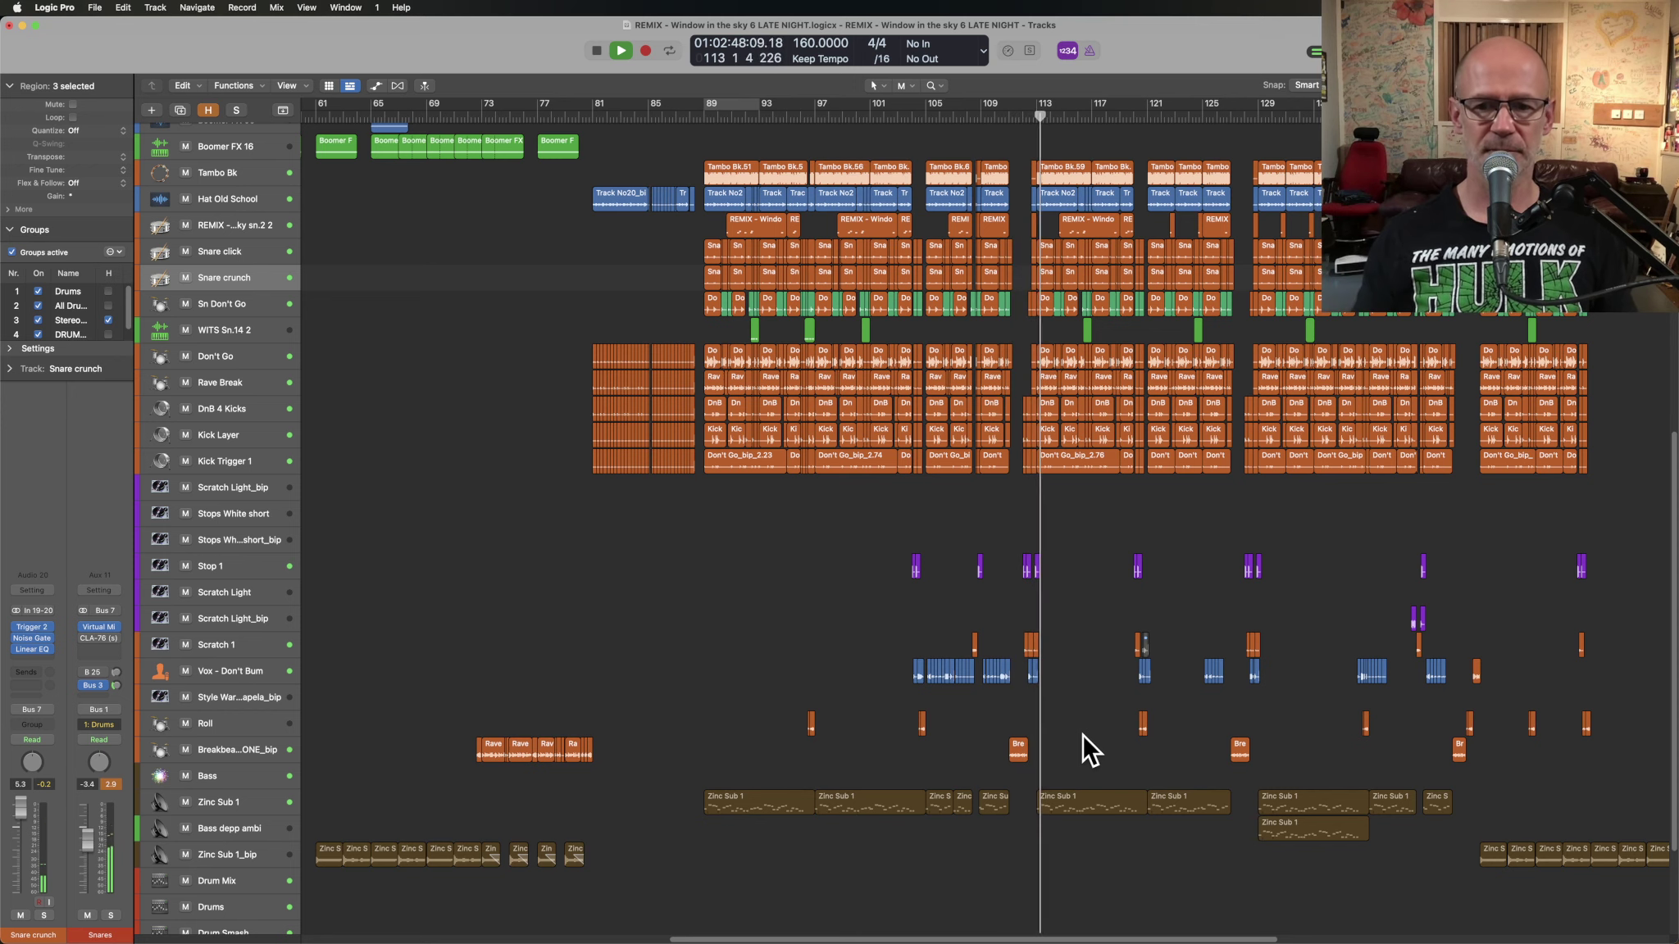
scroll(1004, 717, "up", 10)
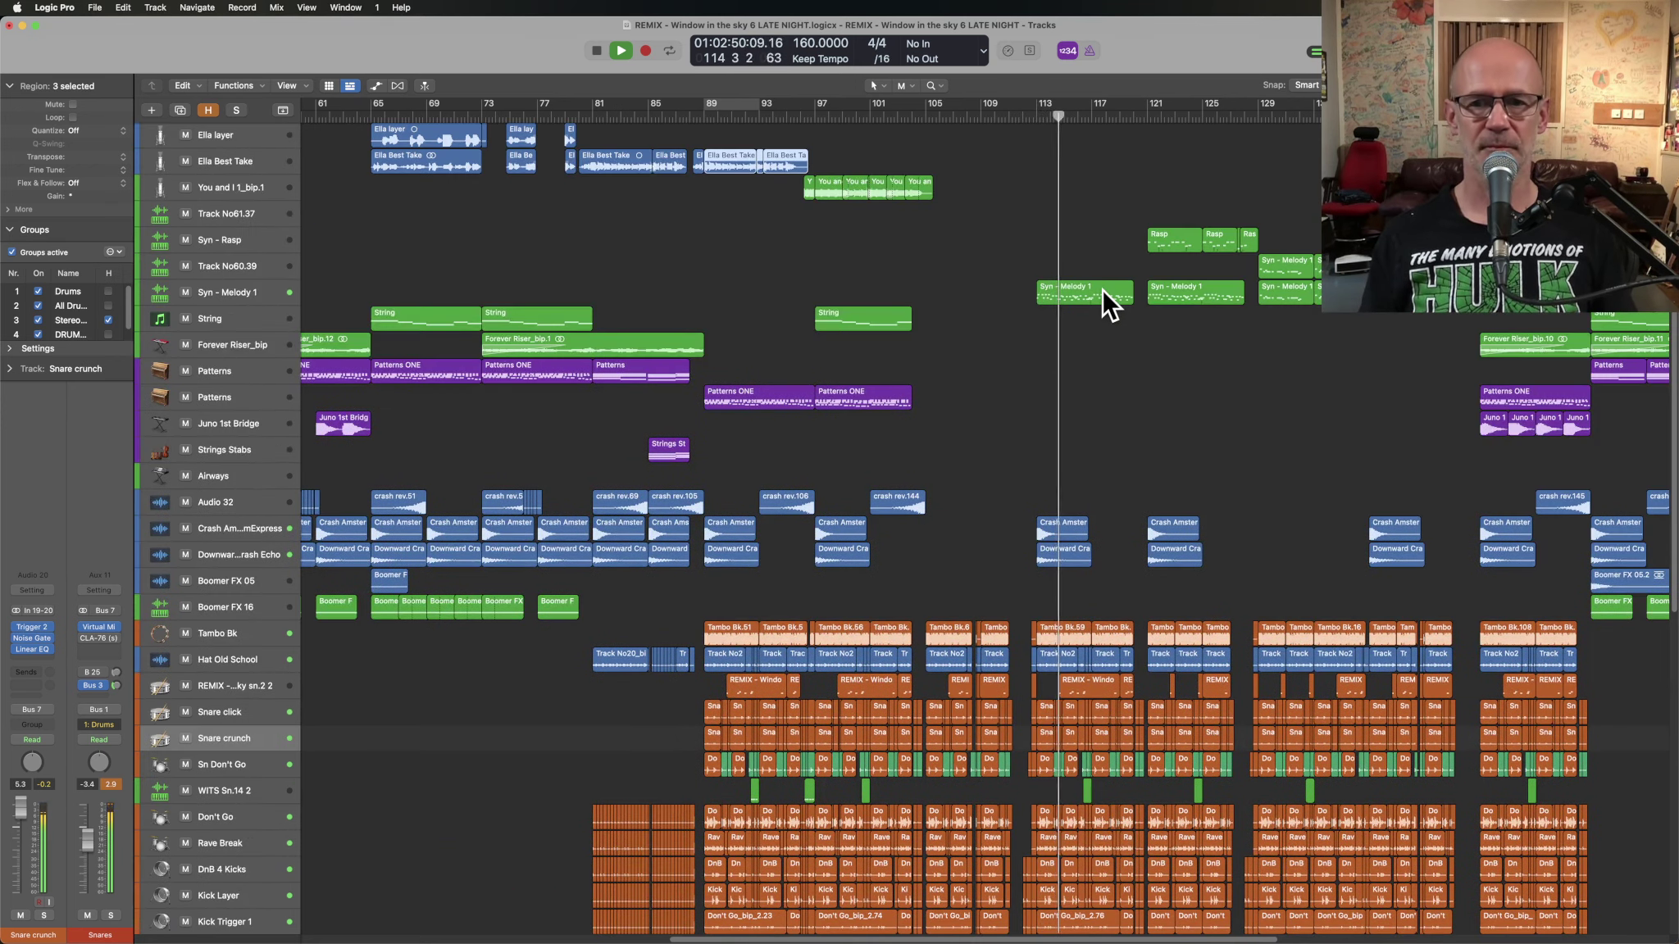
- Solo the Syn - Melody 1 region and play it from bar 113
key("space")
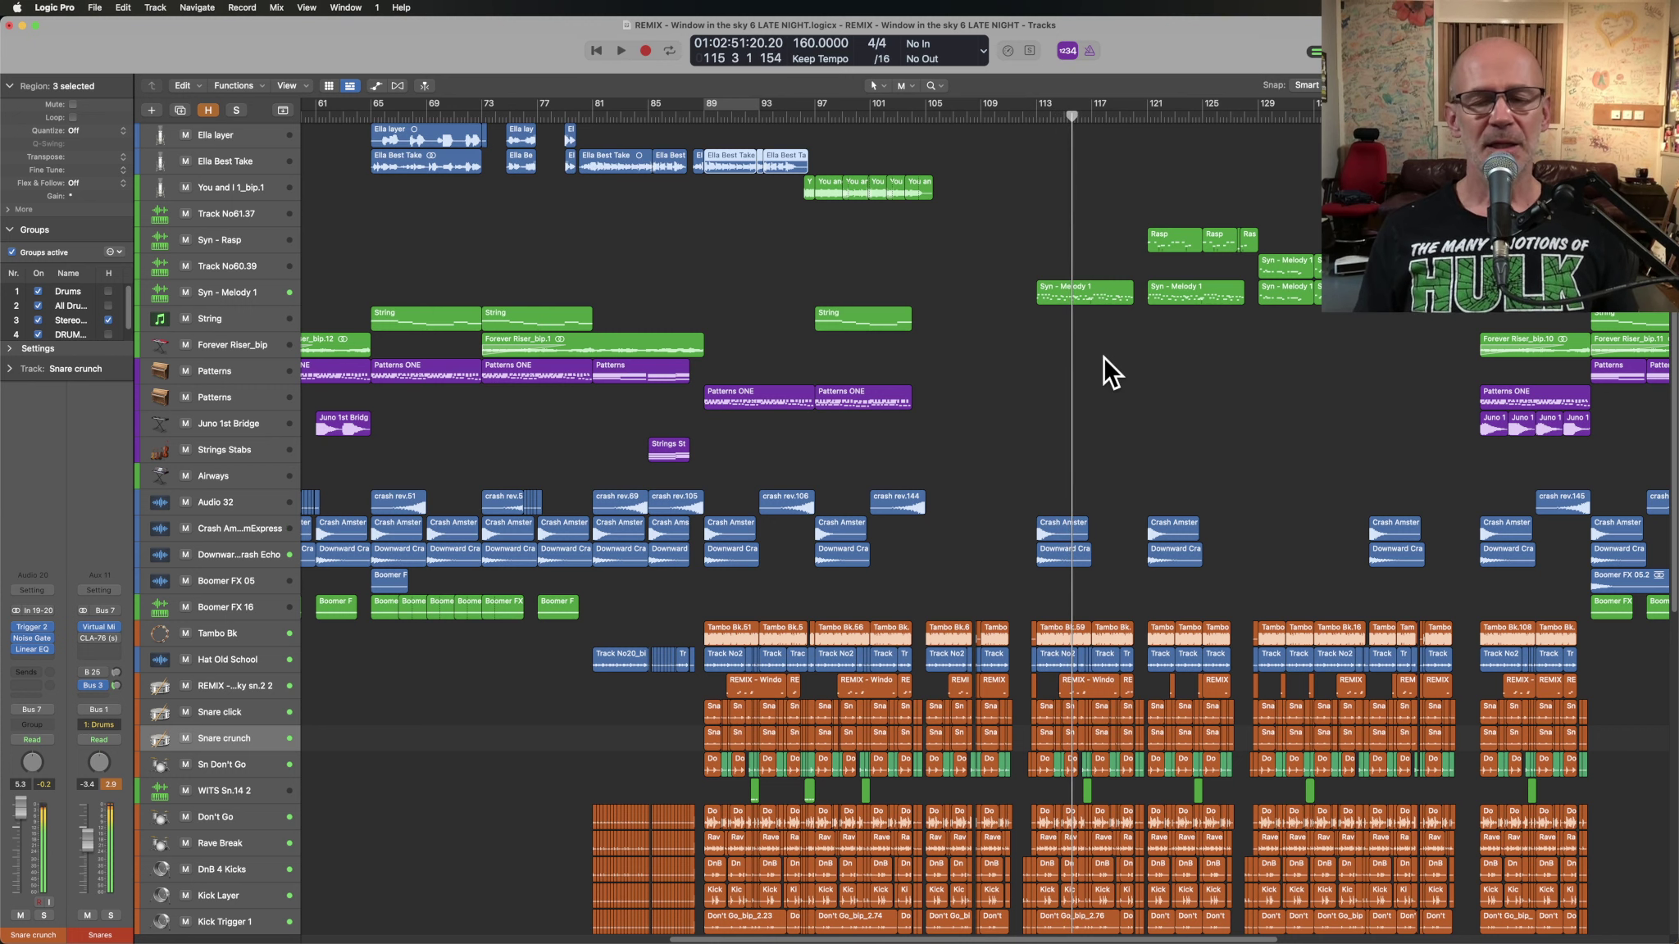
left_click(1080, 300)
key("ctrl+s")
key("shift+space")
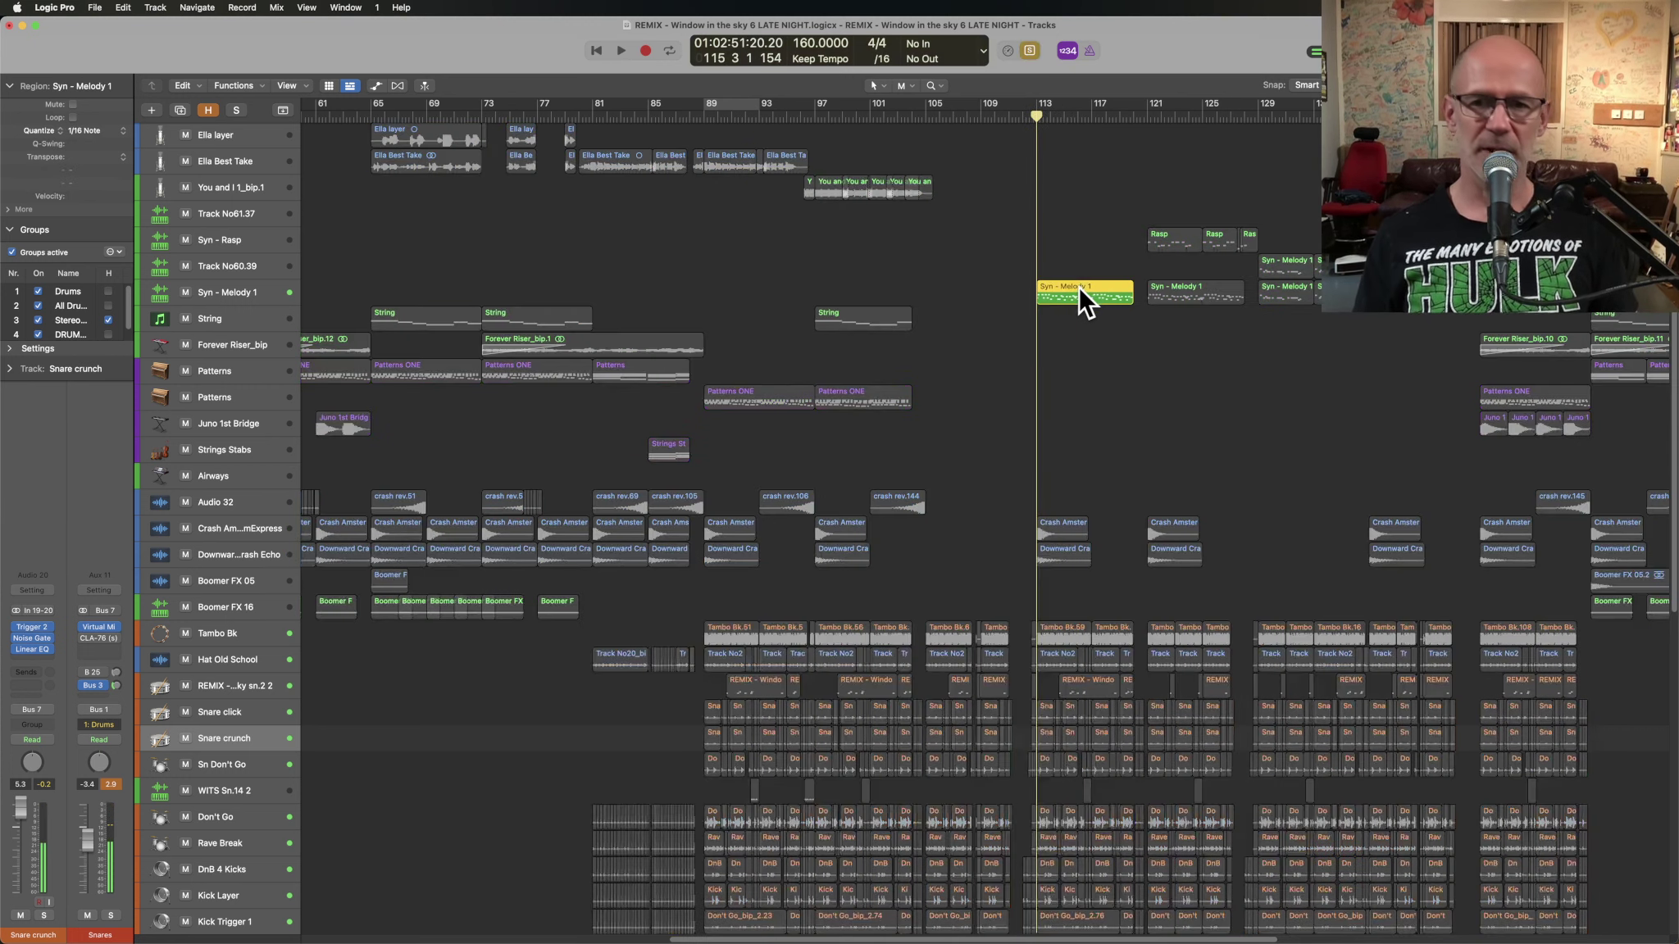
left_click(238, 292)
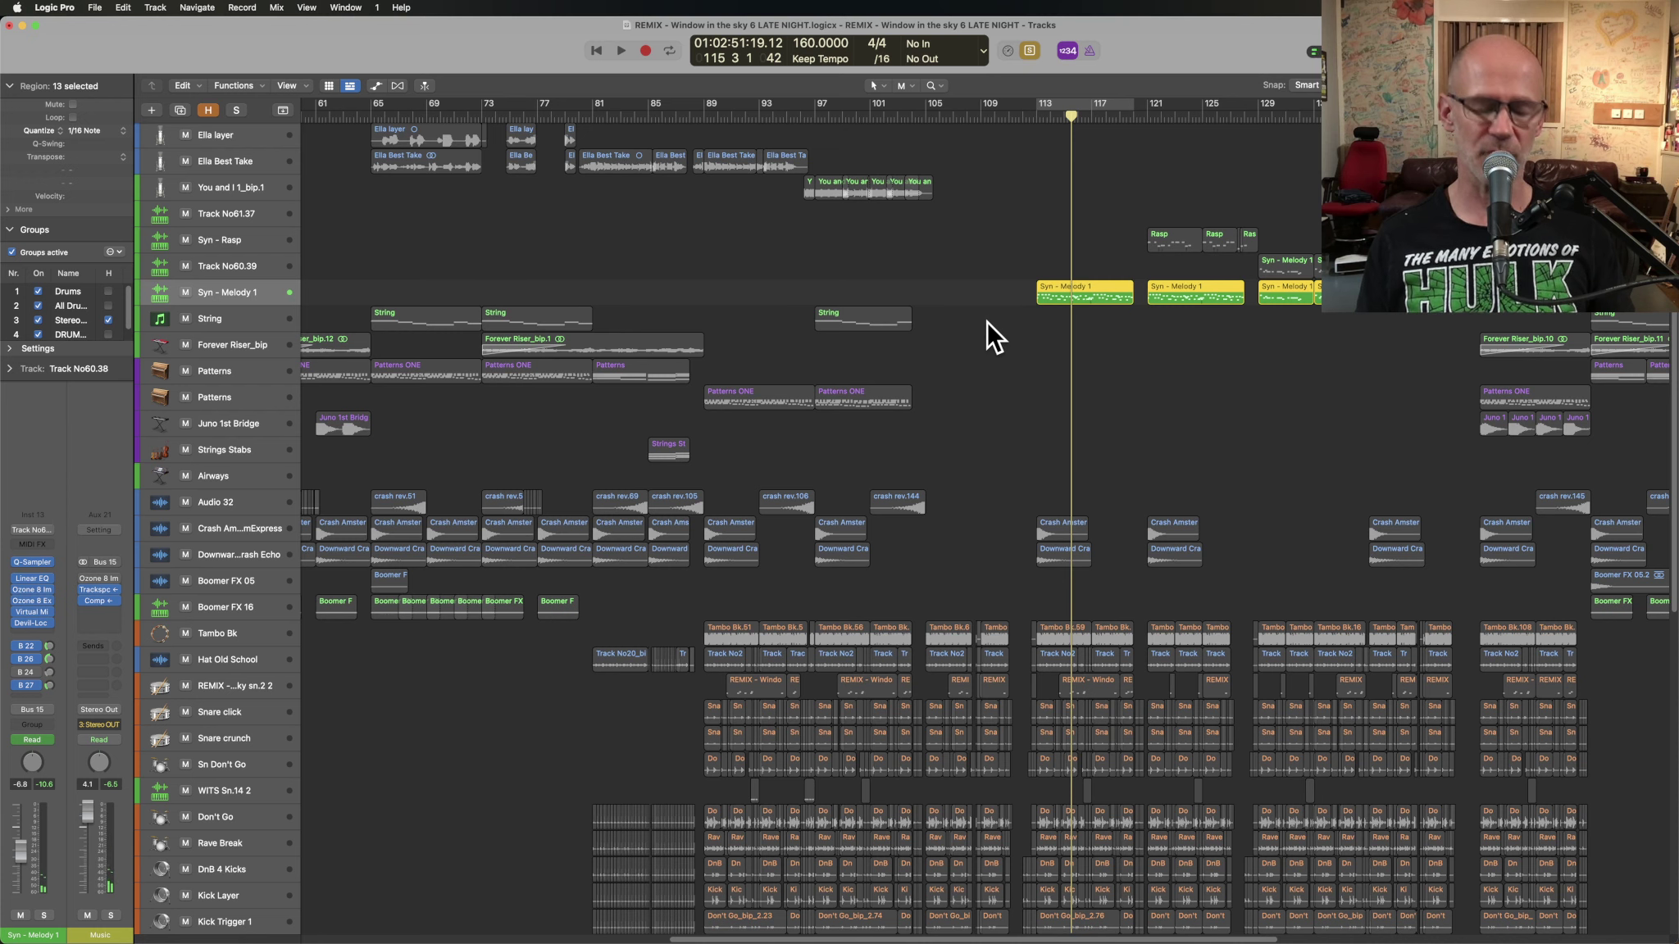
- Turn solo off, play the full mix, and zoom into bars 113–160
key("ctrl+s")
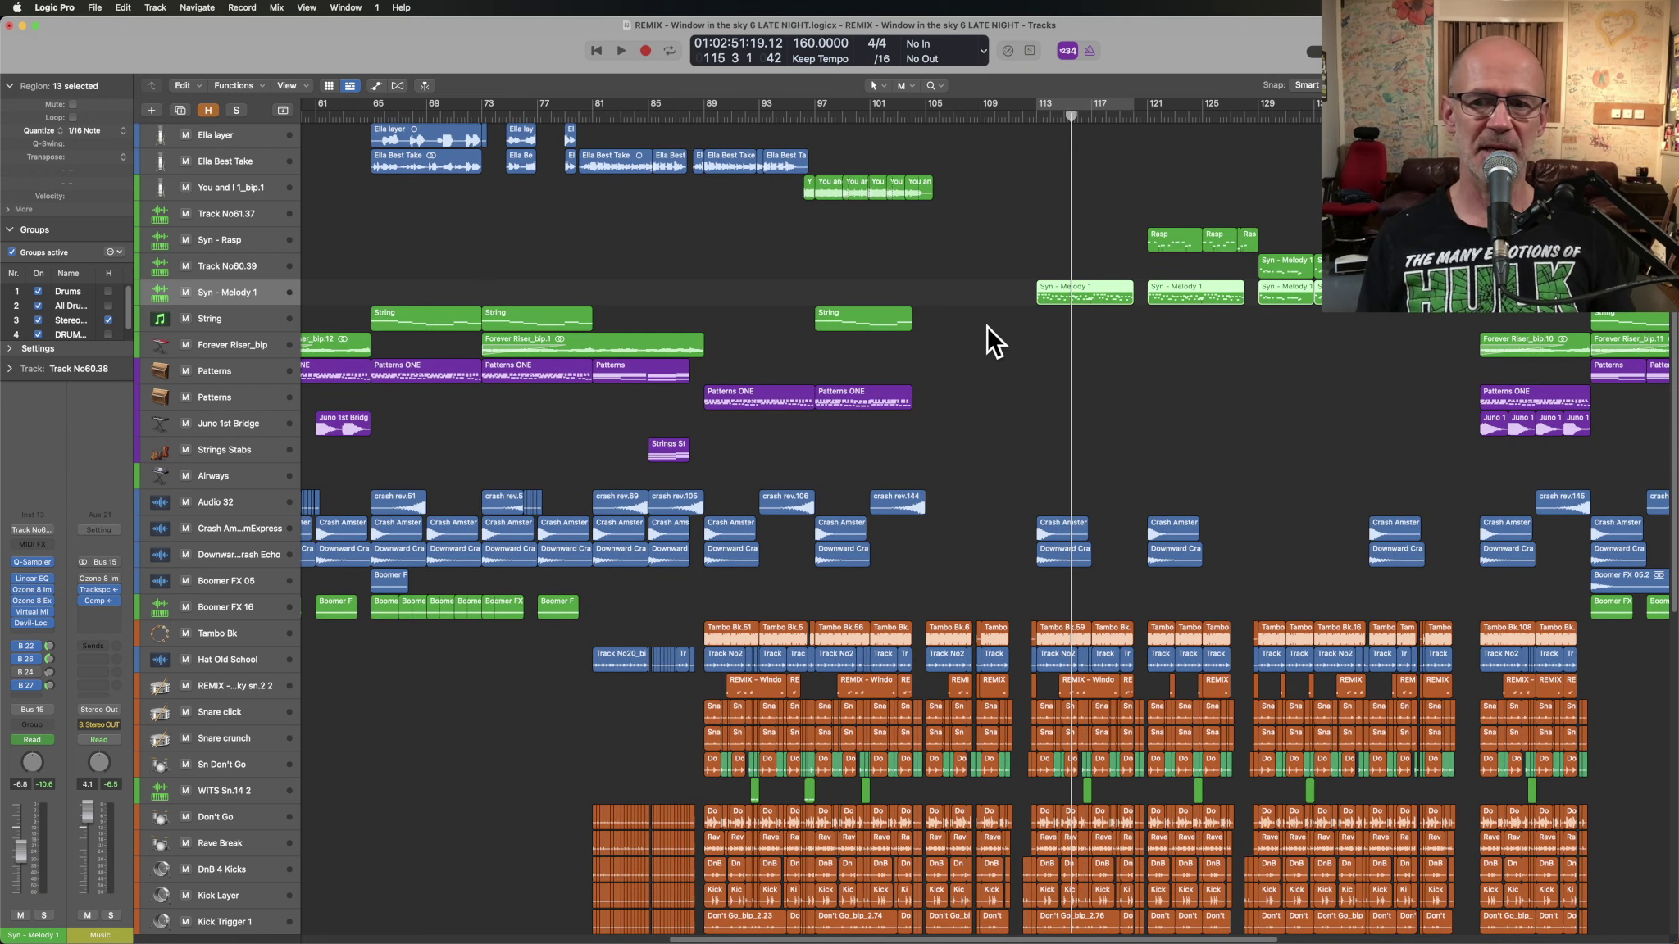
key("space")
key("z")
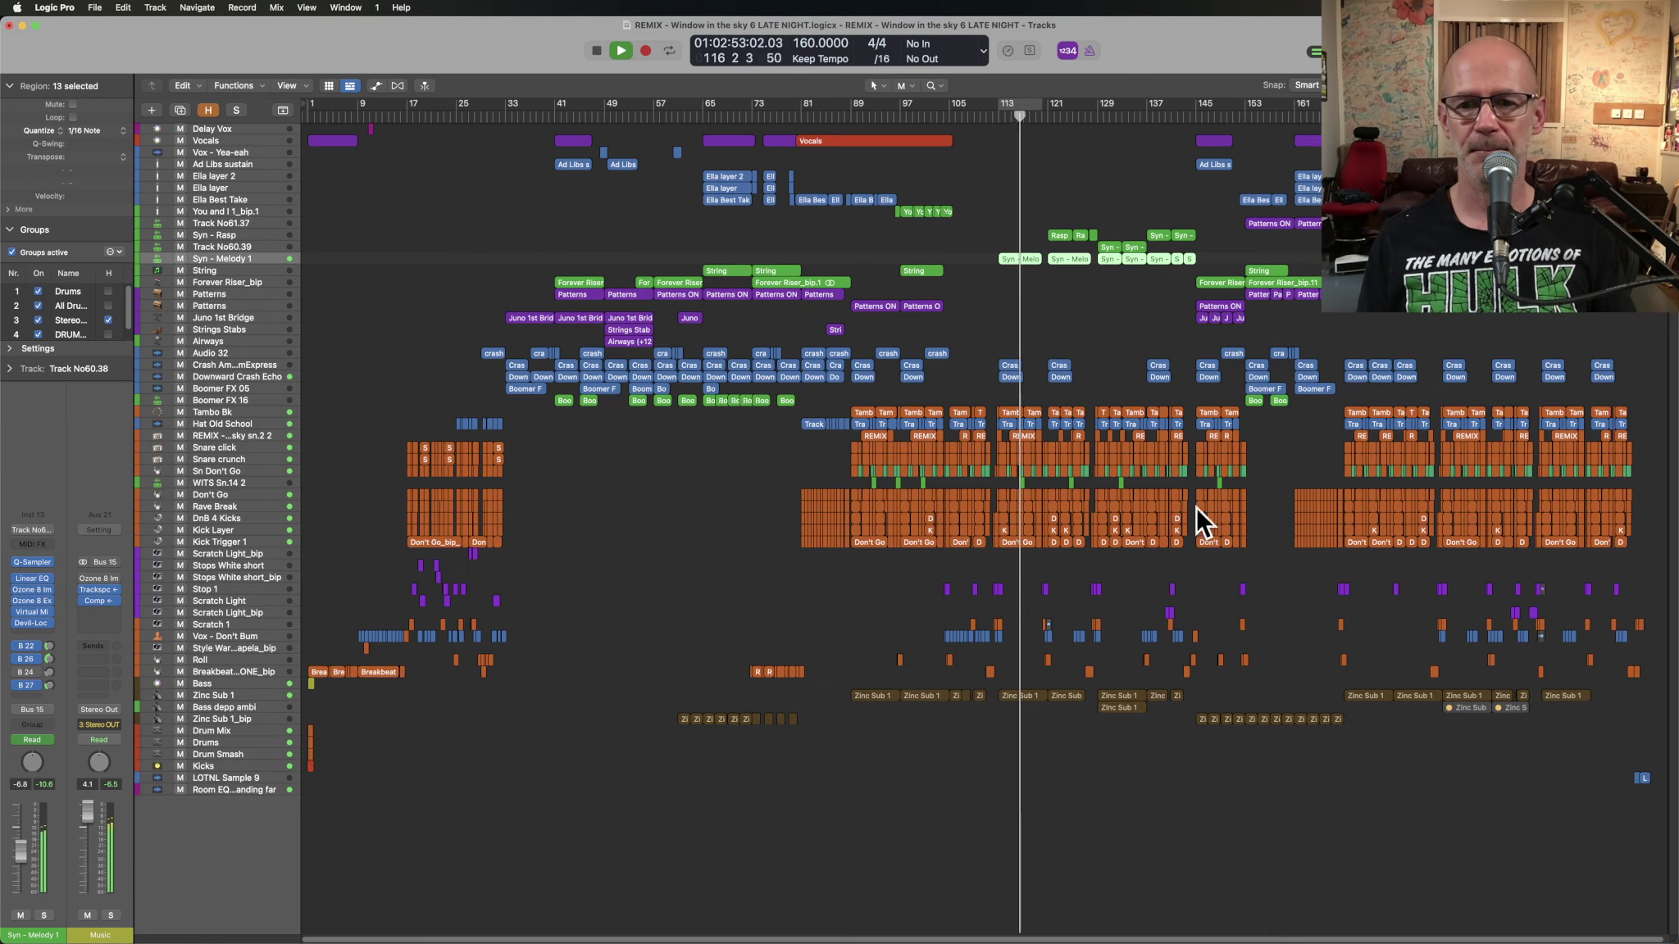
left_click_drag(1005, 219, 1344, 469)
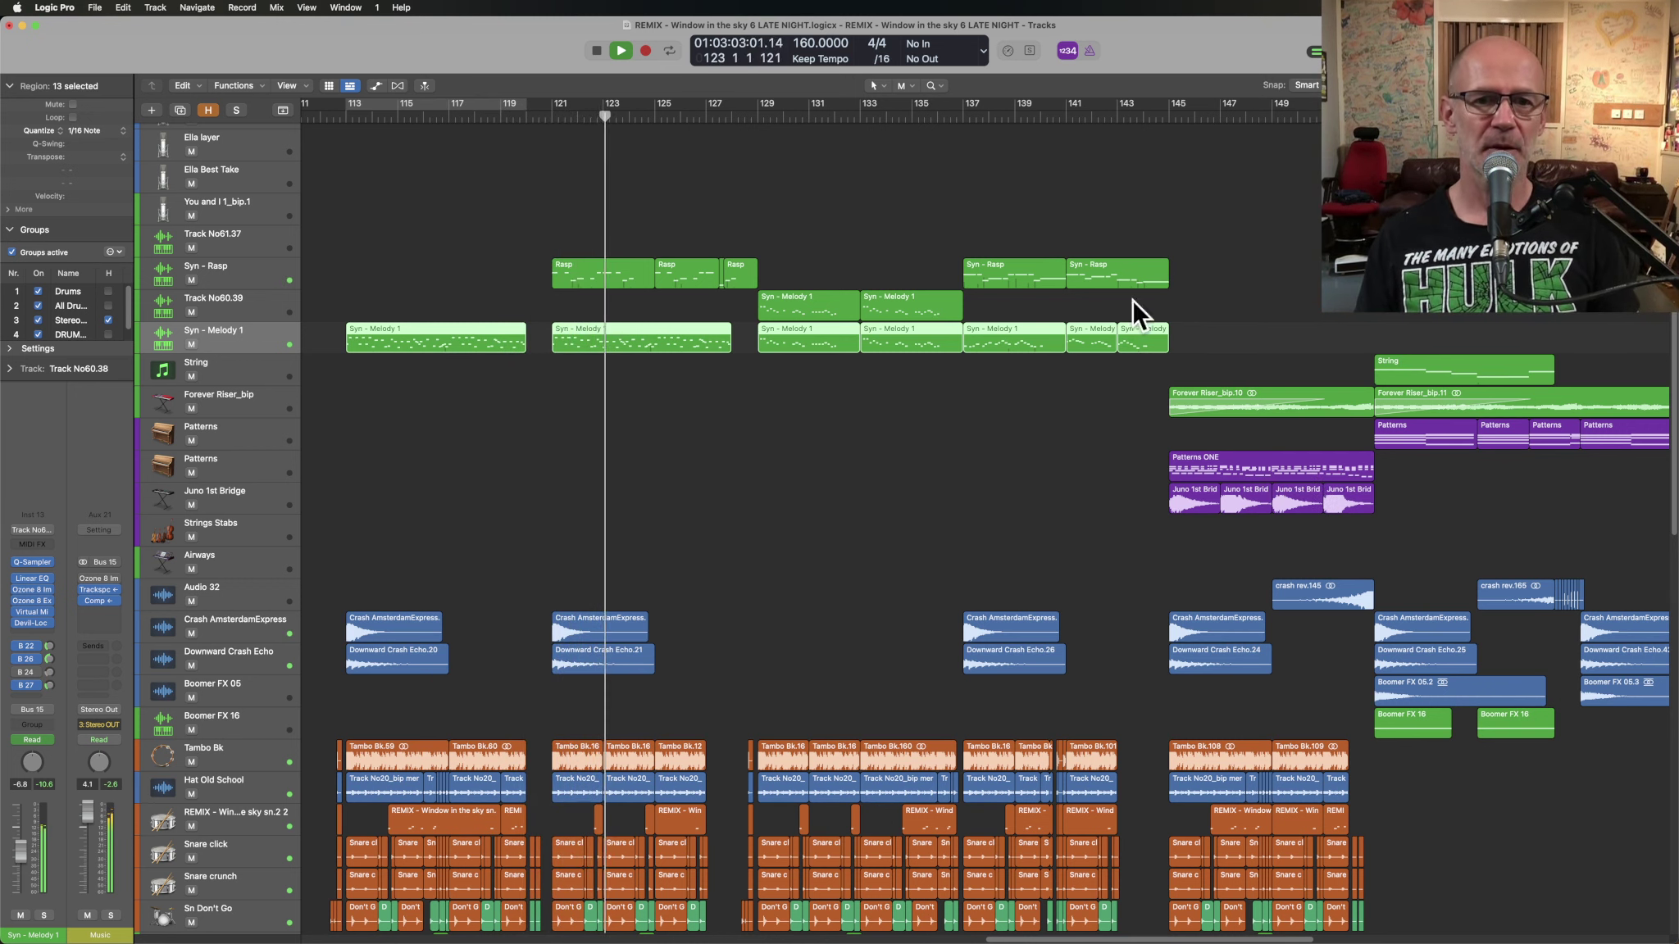
key("space")
- Solo the four Rasp regions and play them from bar 121
left_click_drag(503, 241, 782, 286)
key("ctrl+s")
key("space")
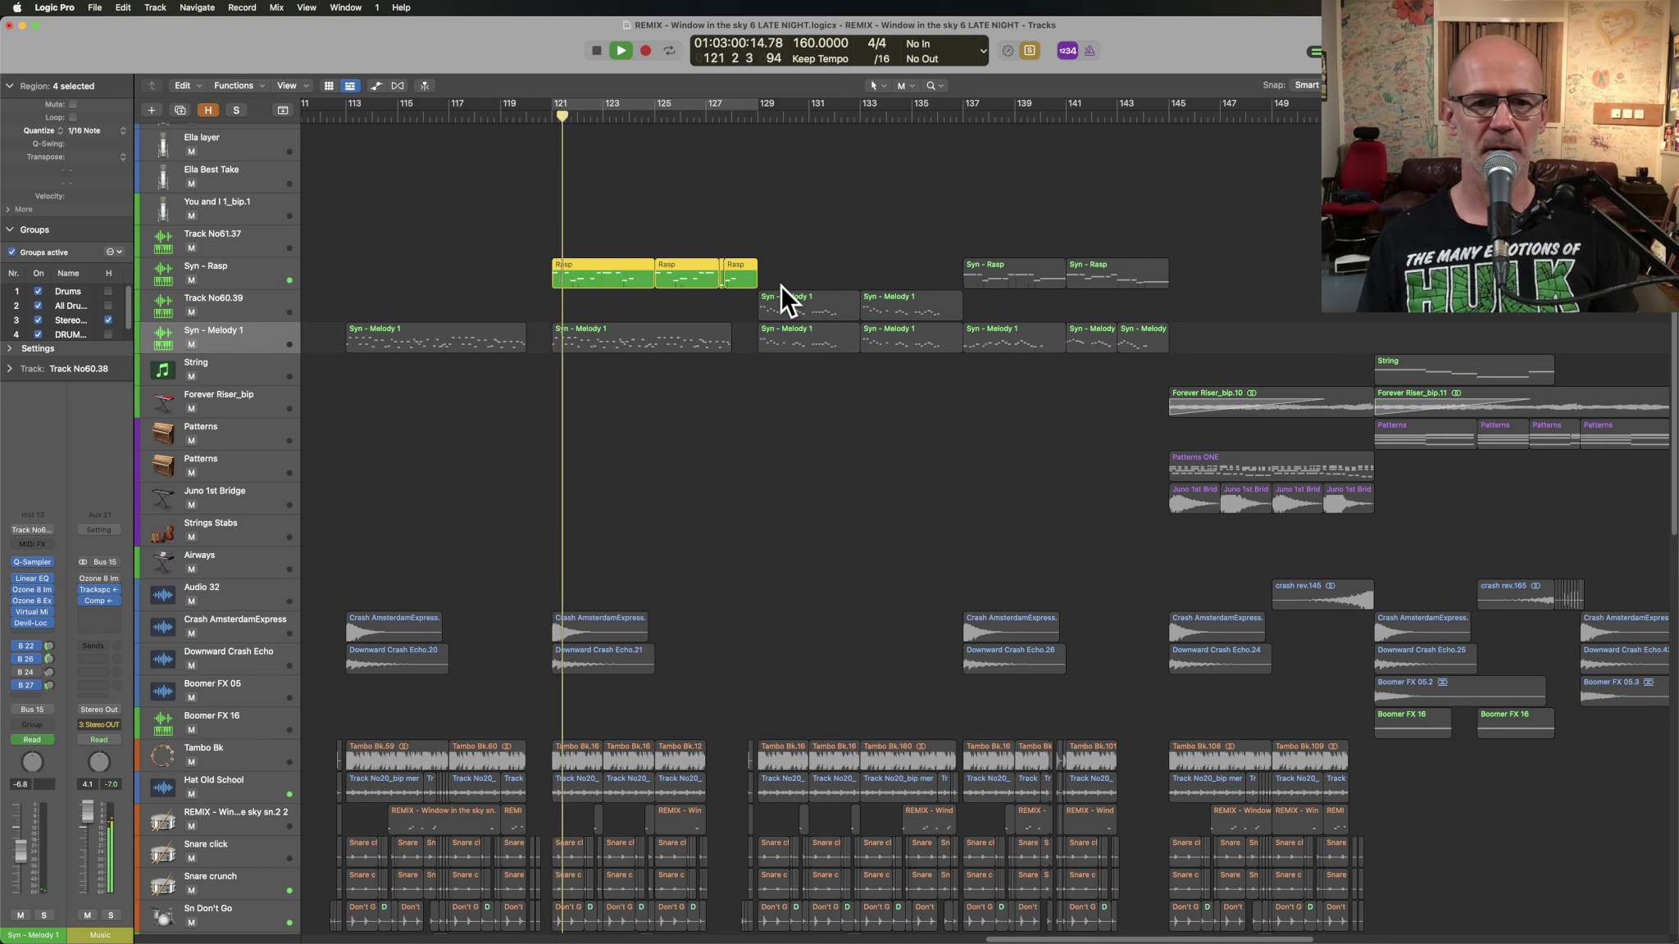
key("ctrl+s")
- Set a bar 113–121 cycle, then play from about bar 128 with cycle off
left_click_drag(341, 104, 1369, 105)
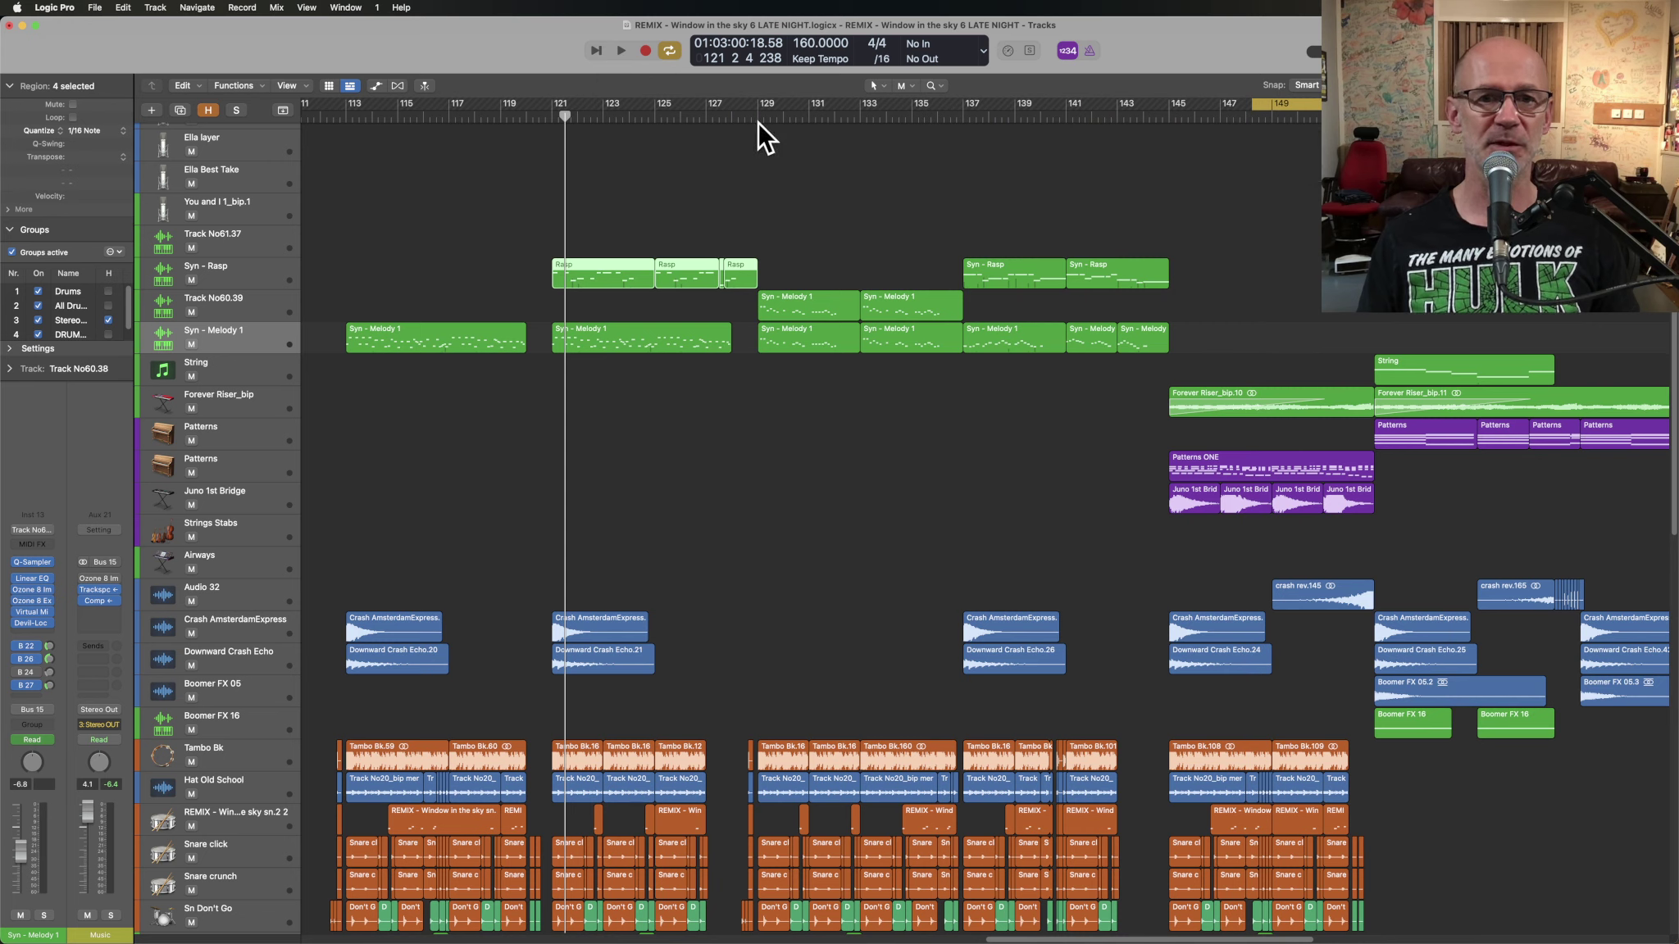
double_click(729, 115)
key("c")
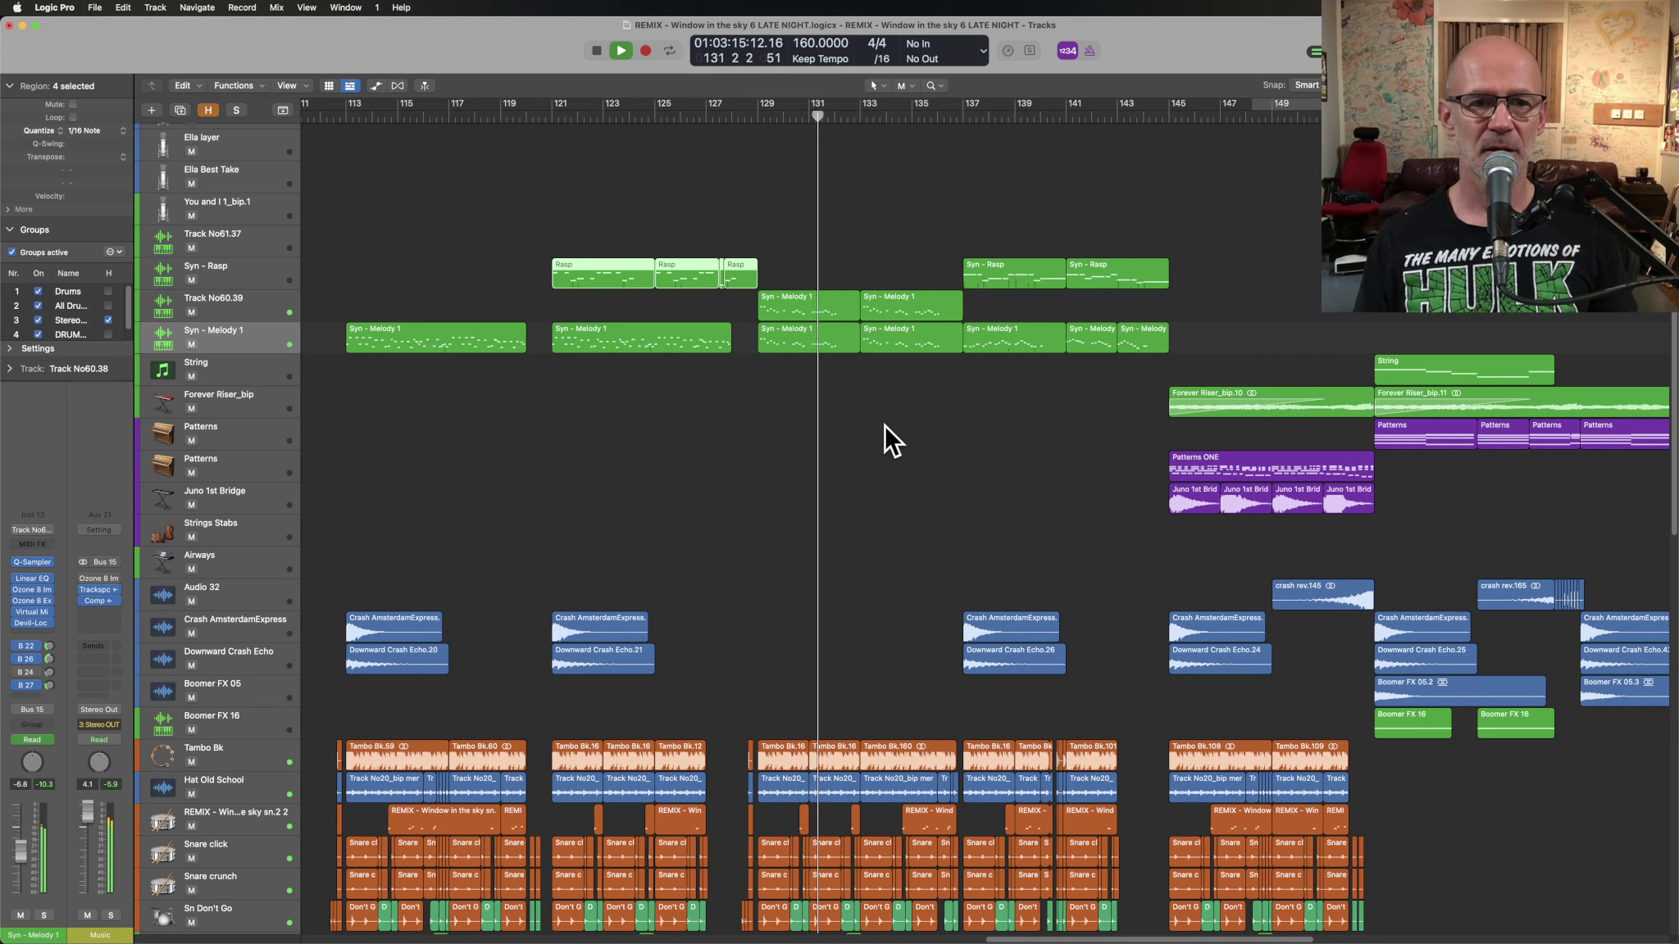
key("space")
- Solo and play the lower, then upper Syn - Melody 1 region at bar 129
left_click(798, 343)
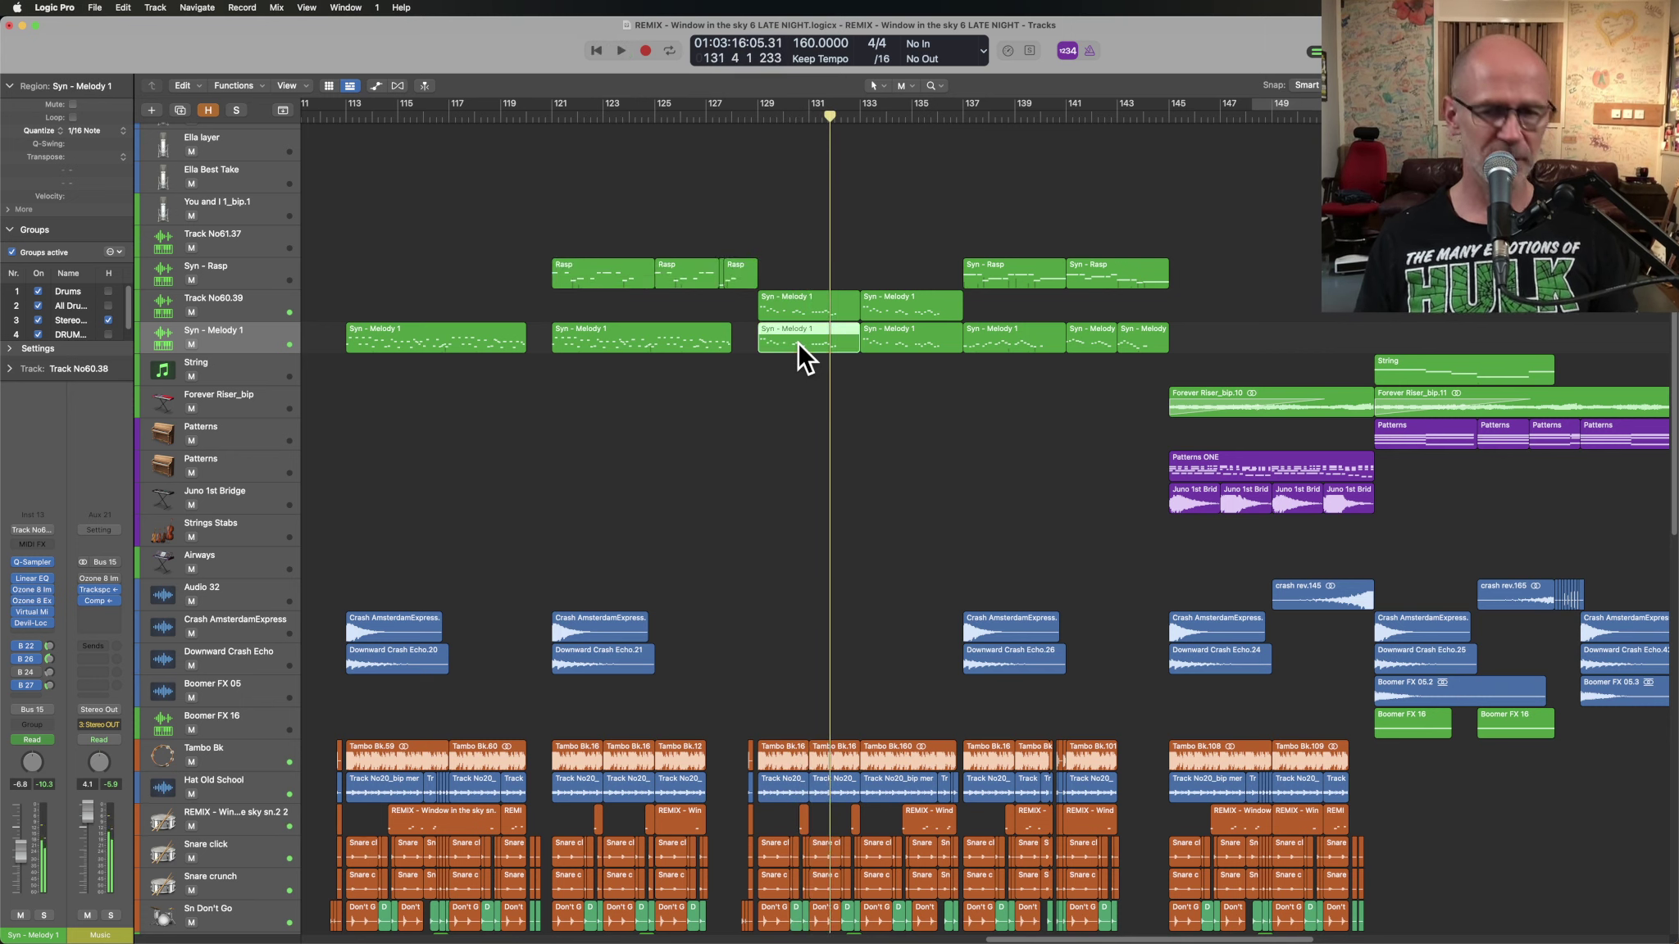
key("ctrl+s")
key("shift+Return")
left_click(792, 310)
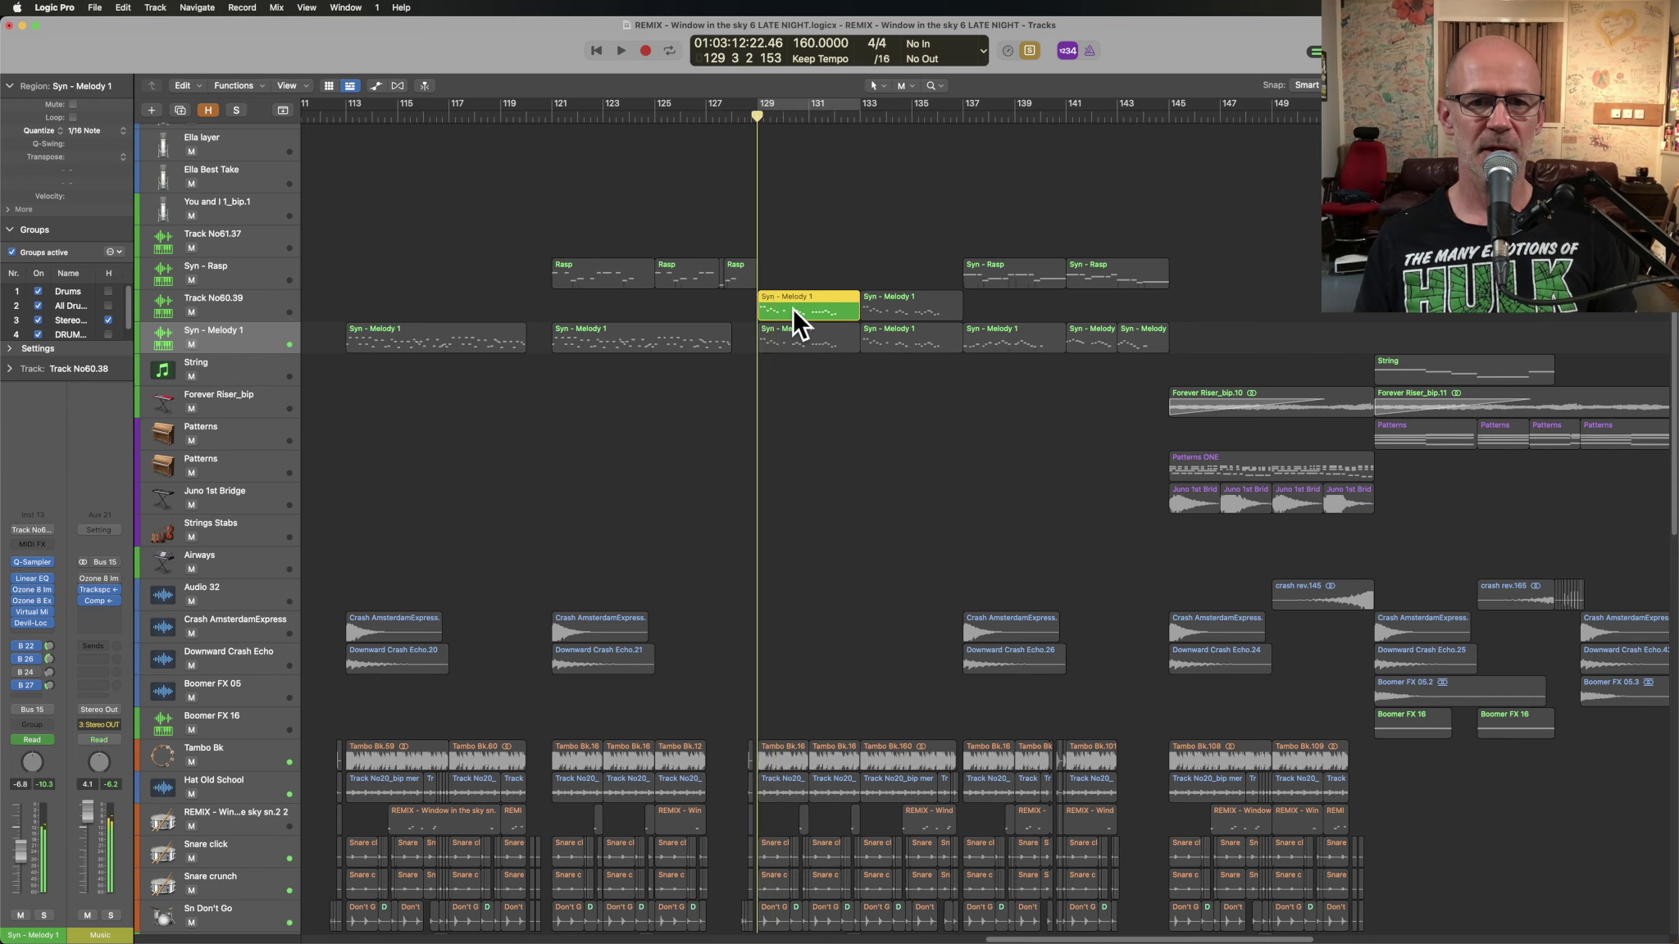
key("space")
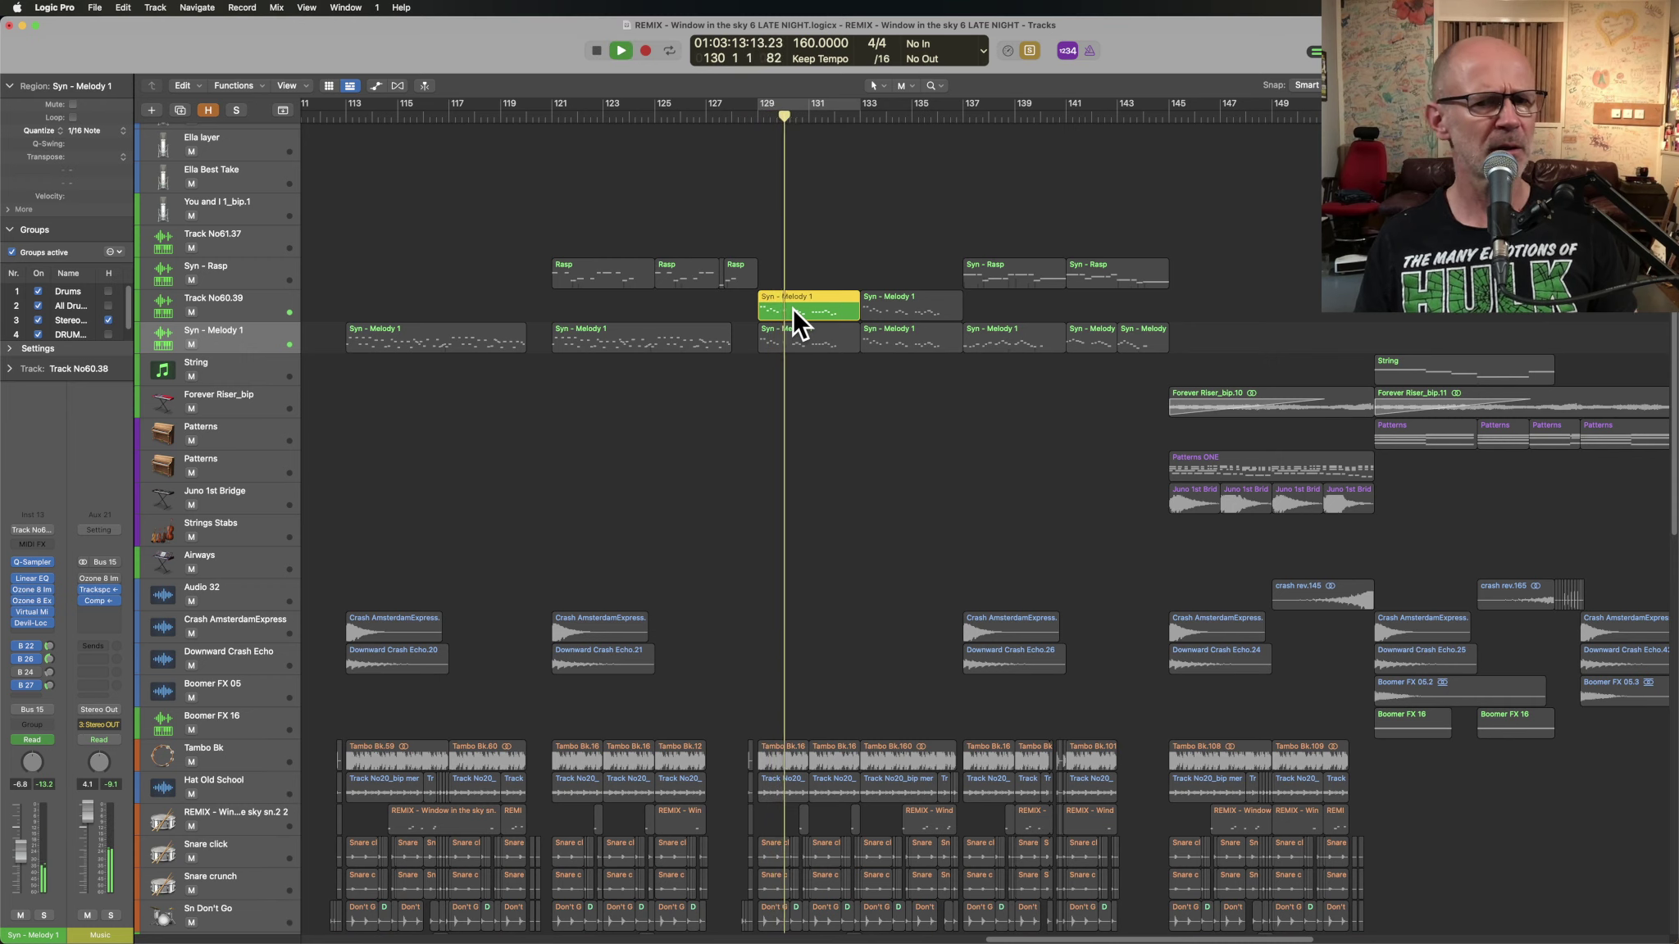
key("space")
key("ctrl+s")
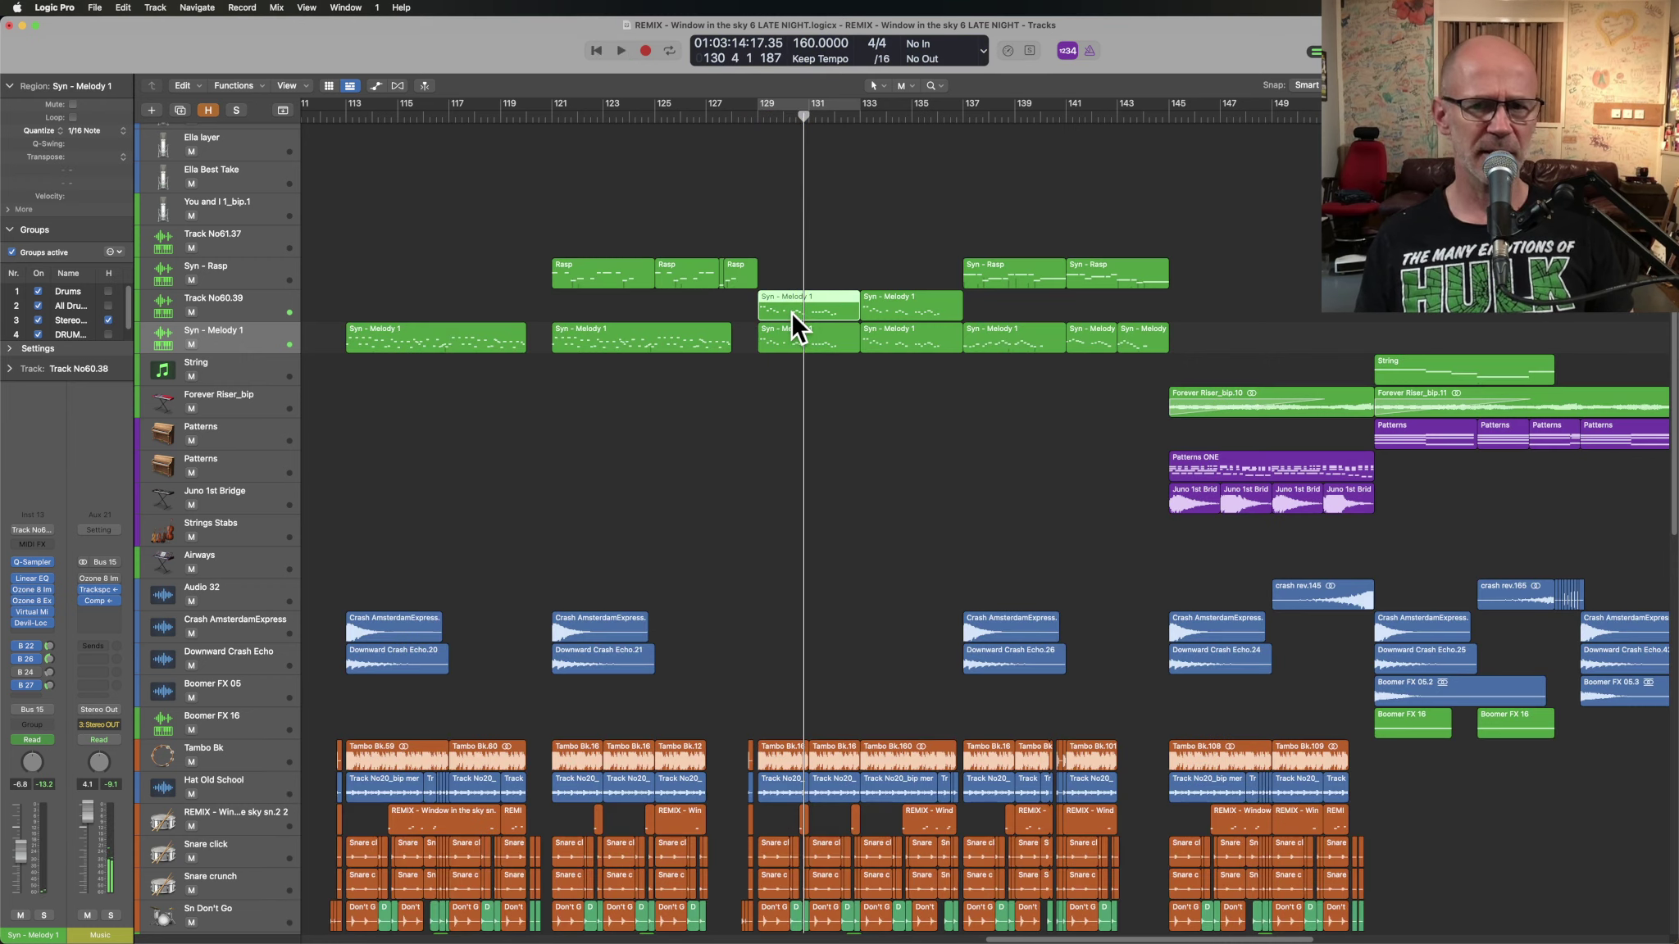
- Solo both Syn - Melody 1 regions together and play them from bar 129
left_click(793, 336, "shift")
key("ctrl+s")
key("shift+Return")
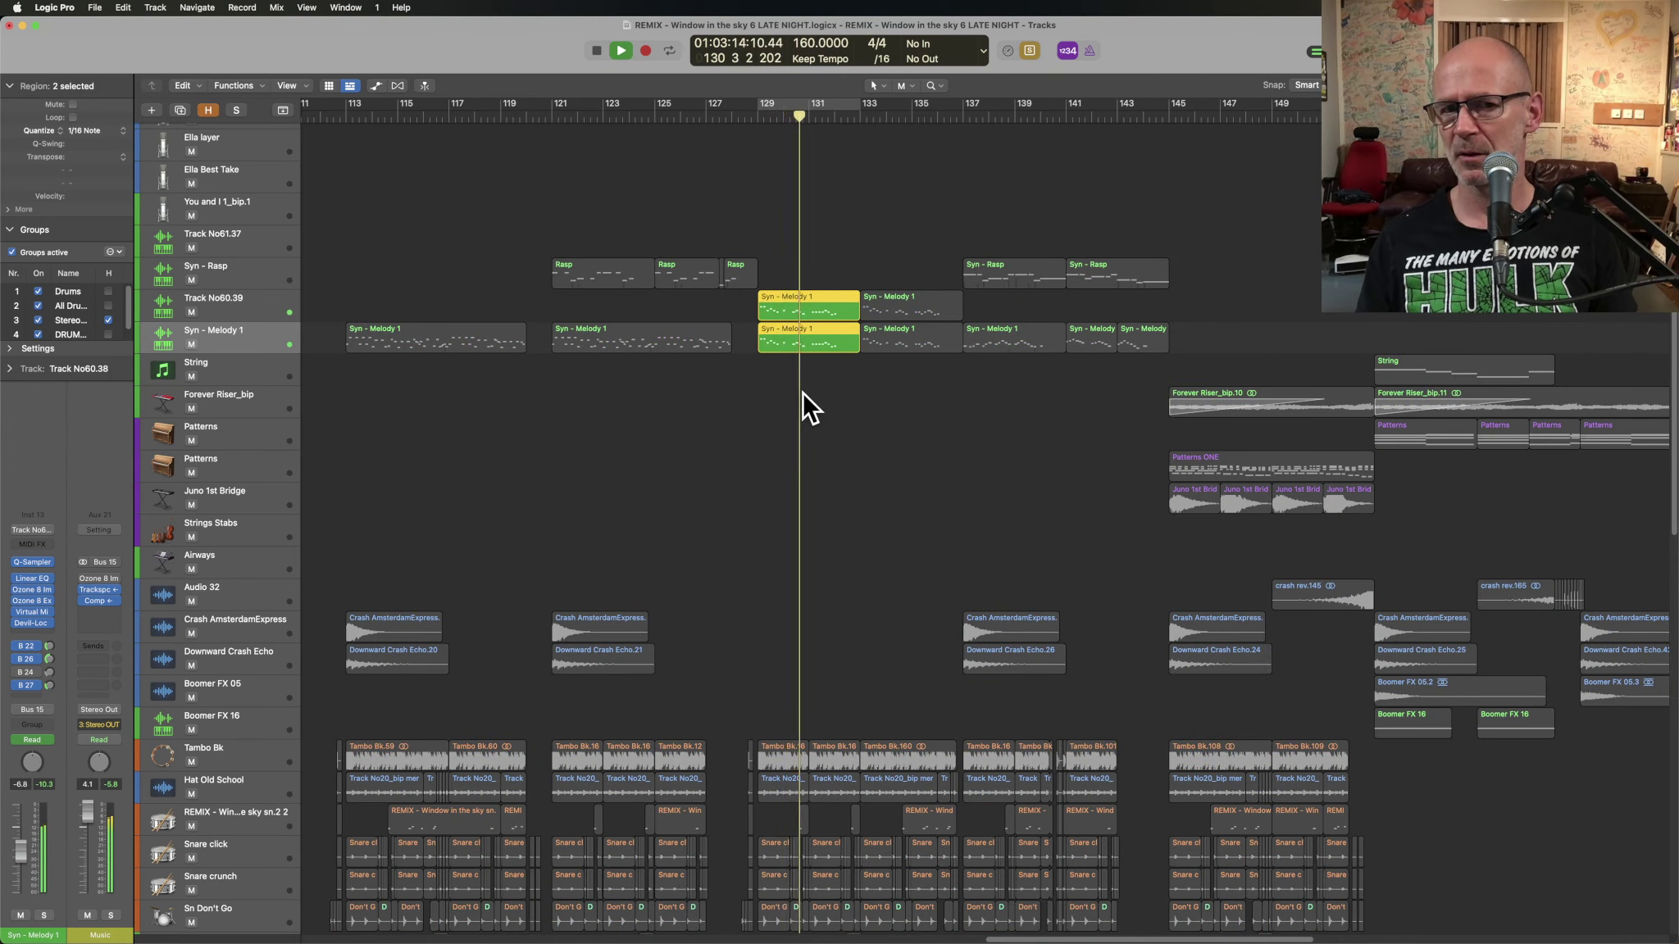
key("space")
left_click(795, 387)
key("ctrl+s")
- Mute the upper Syn - Melody 1 region, play from bar 129, then unmute it
left_click(820, 308)
key("ctrl+m")
key("space")
left_click(822, 310, "super")
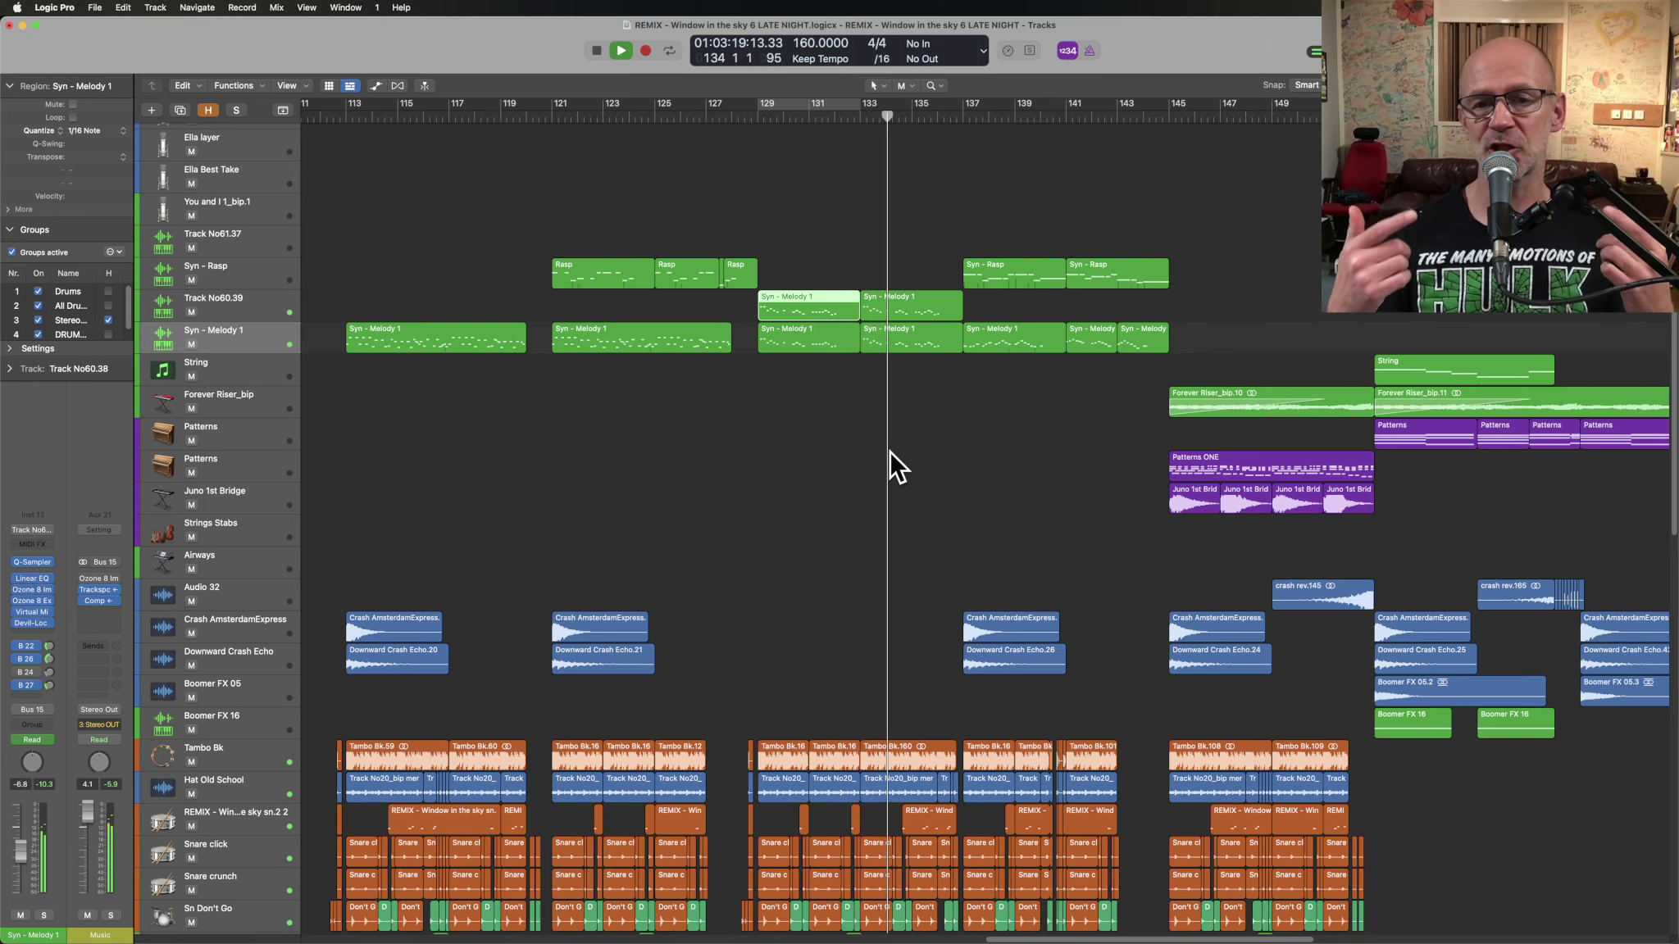
- Zoom into Style Wars through Zinc Sub 1 around bars 134–139, then zoom out to the whole project
scroll(889, 466, "right", 2)
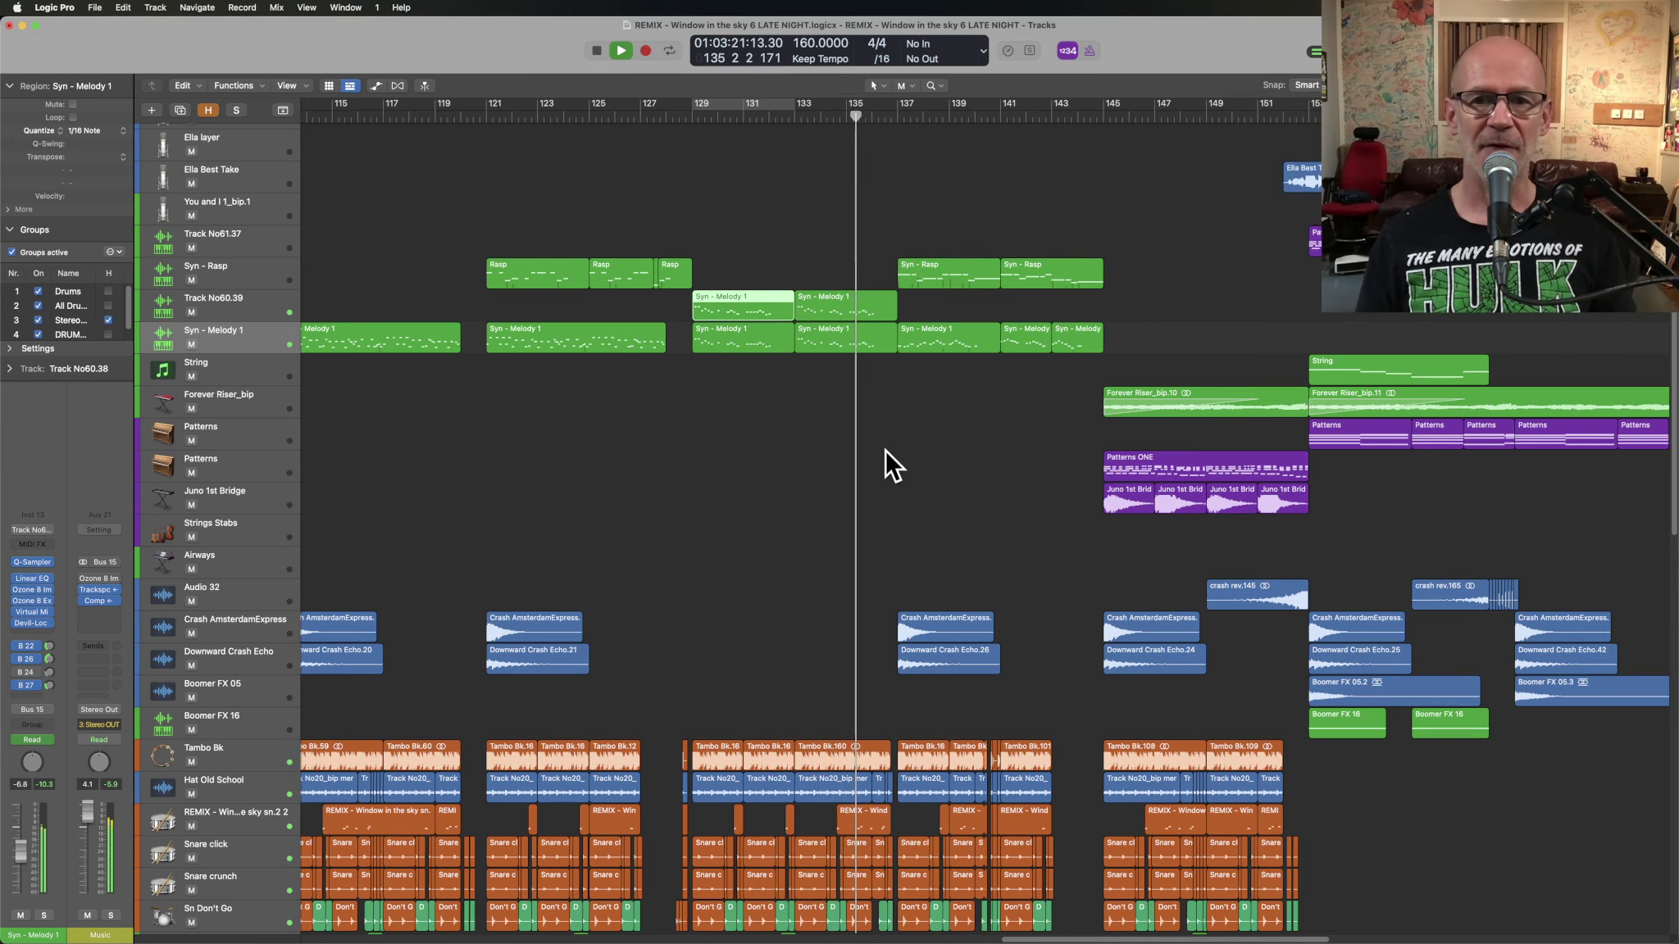
scroll(883, 449, "right", 4)
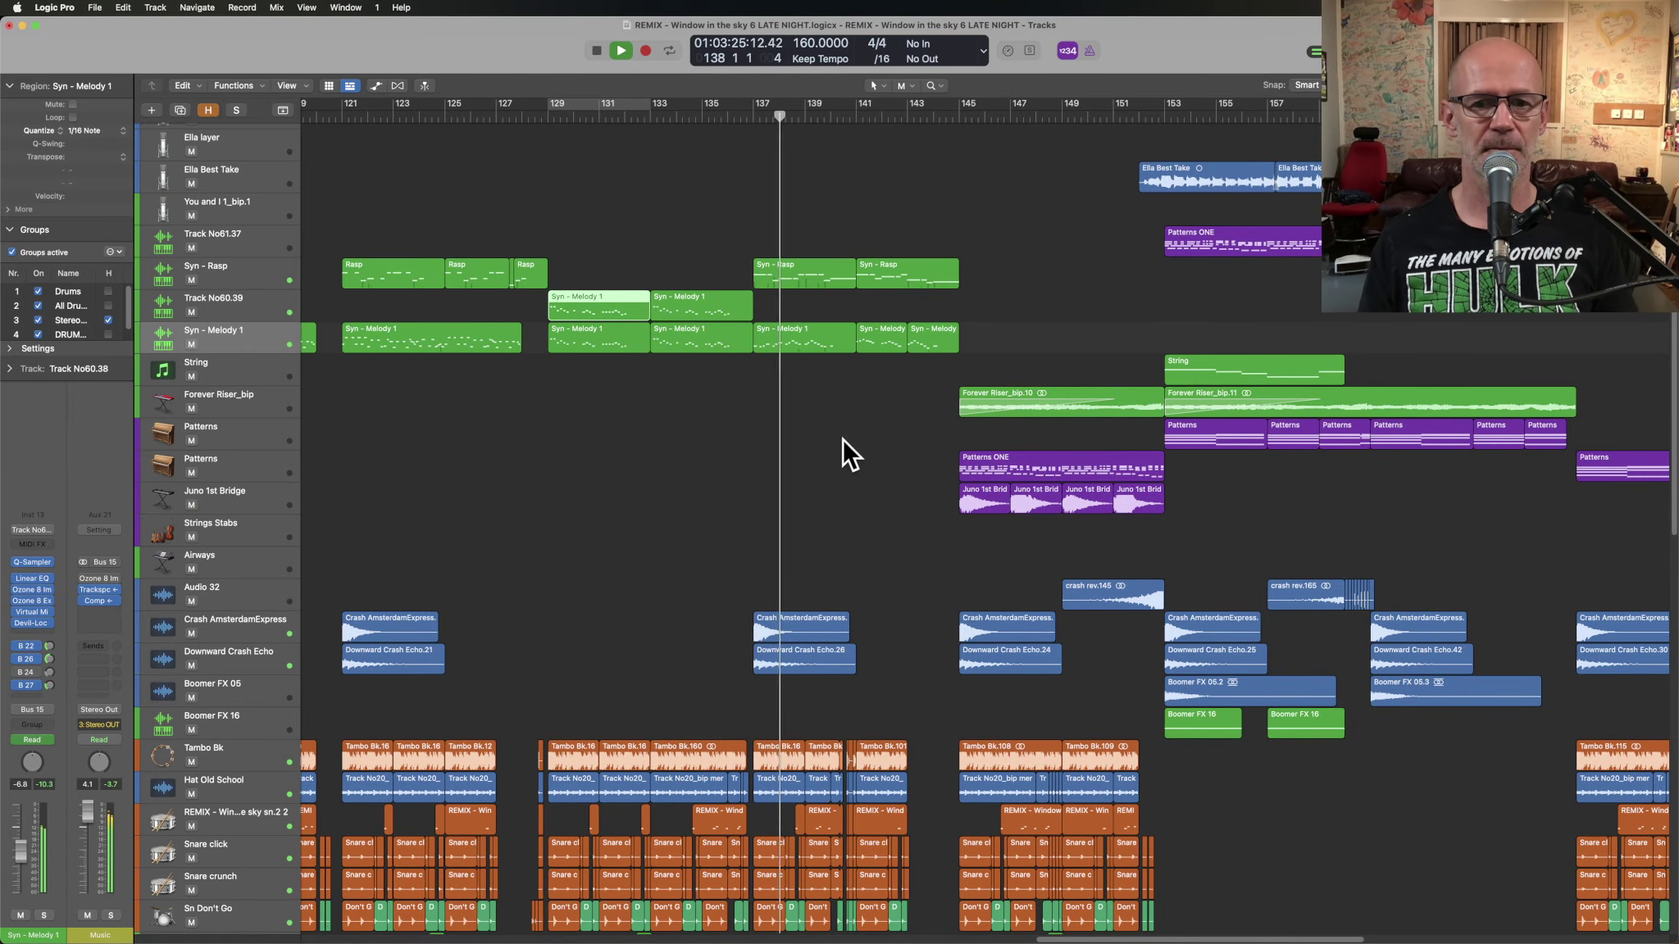
scroll(872, 566, "down", 15)
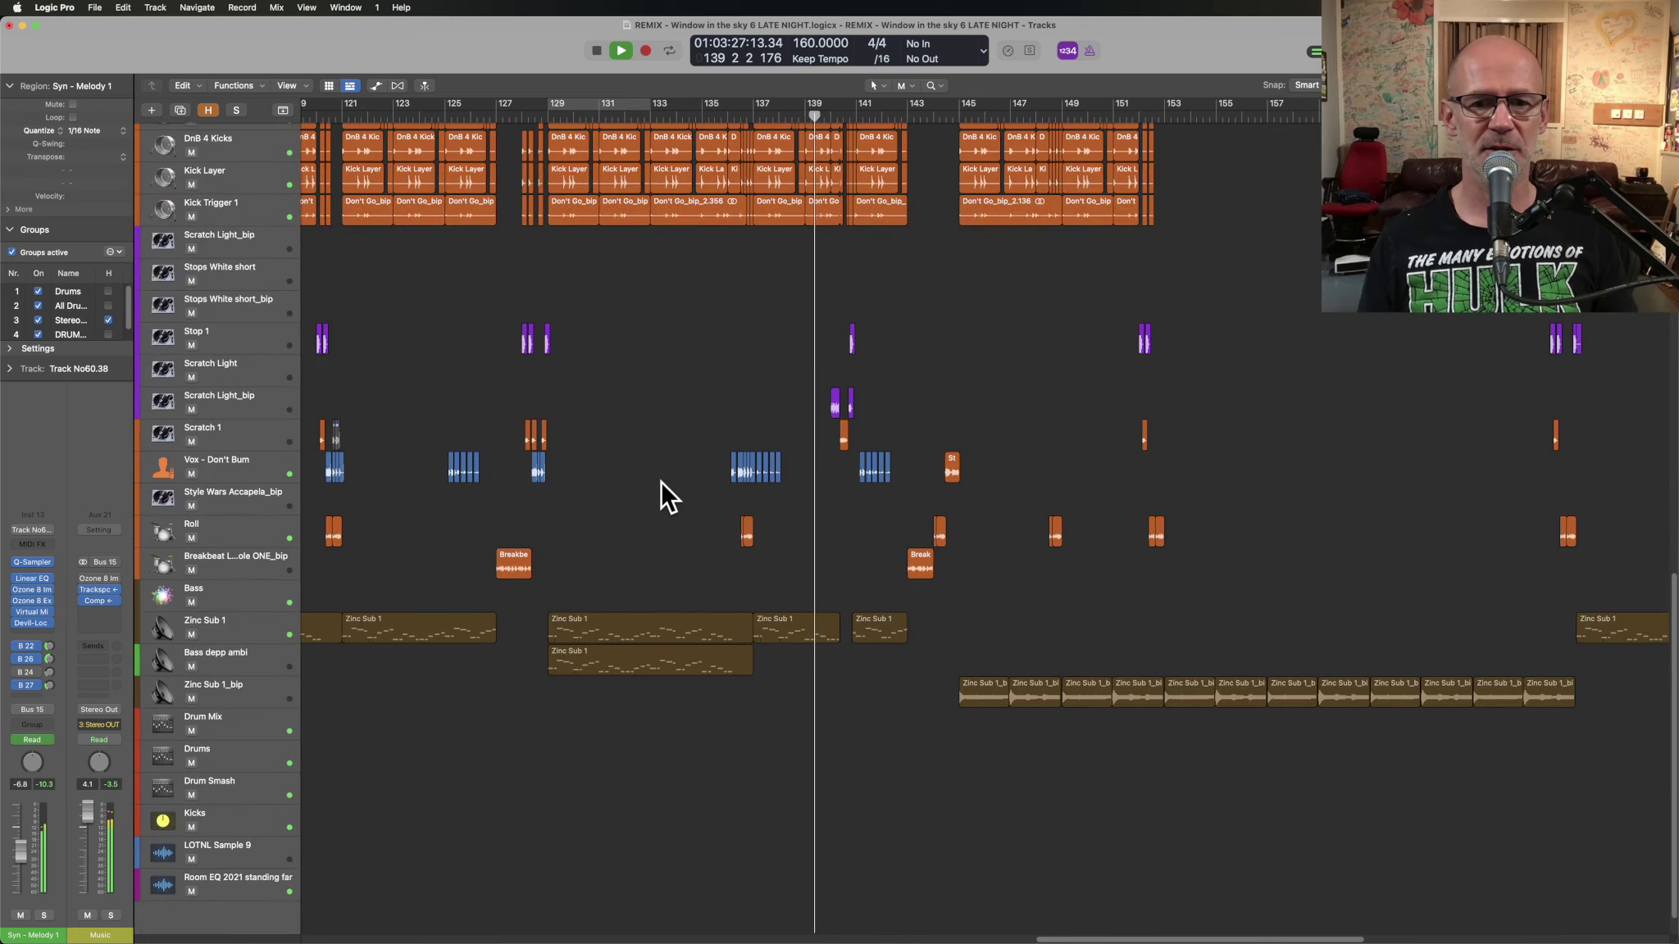
left_click_drag(661, 481, 905, 634)
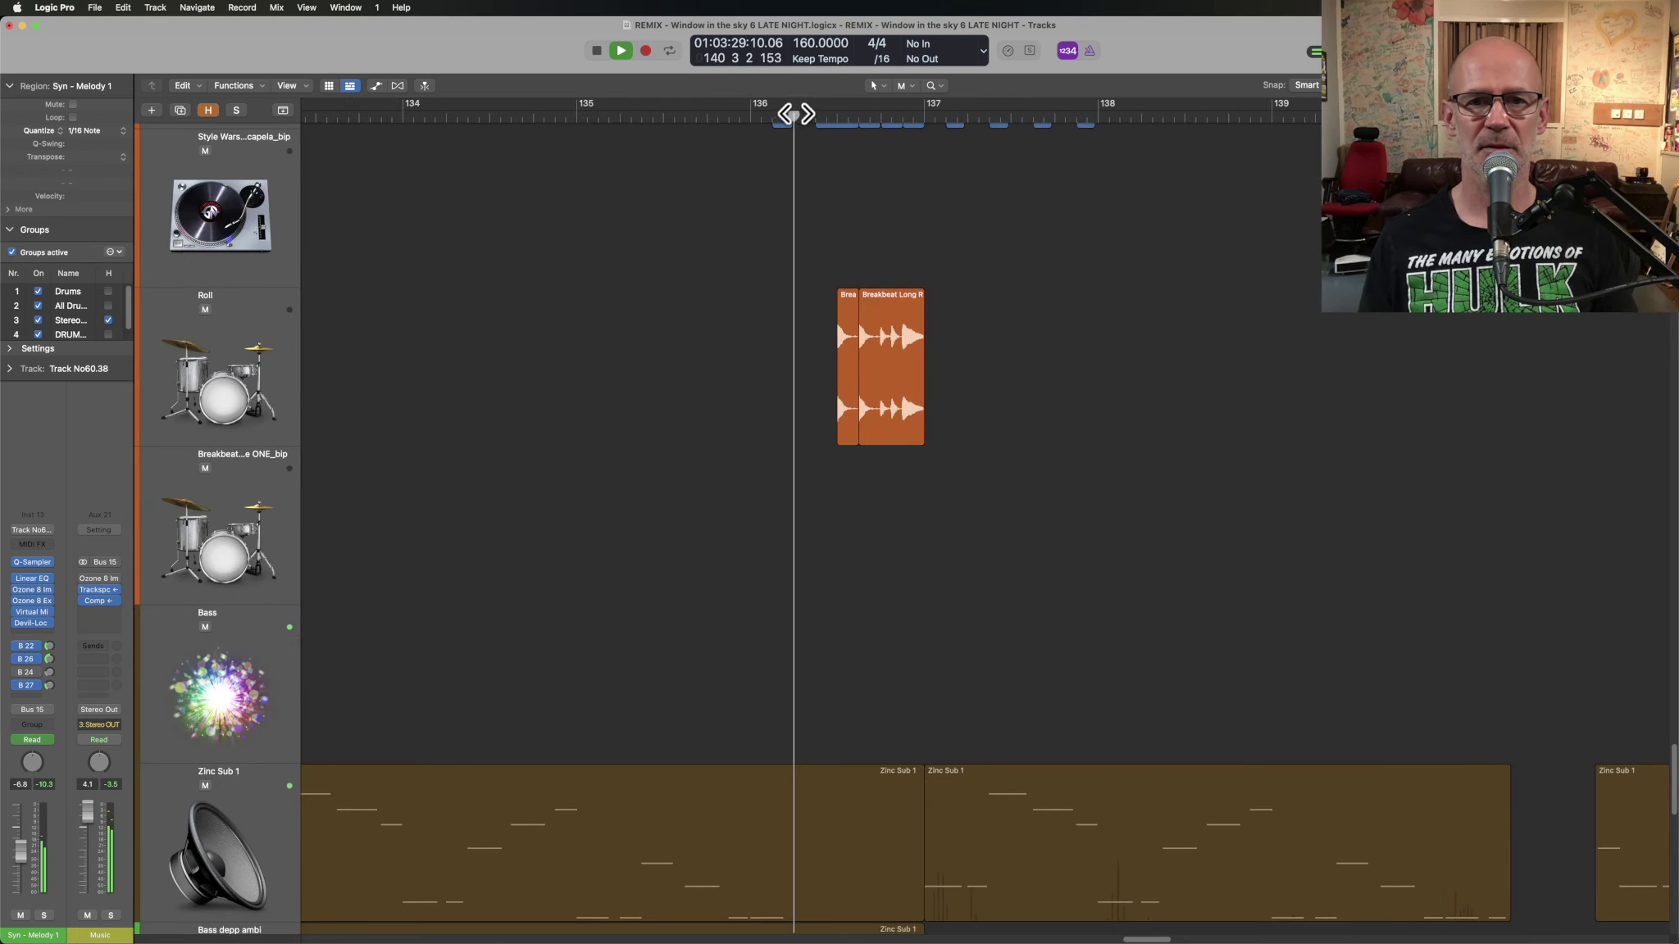
scroll(1112, 525, "up", 5)
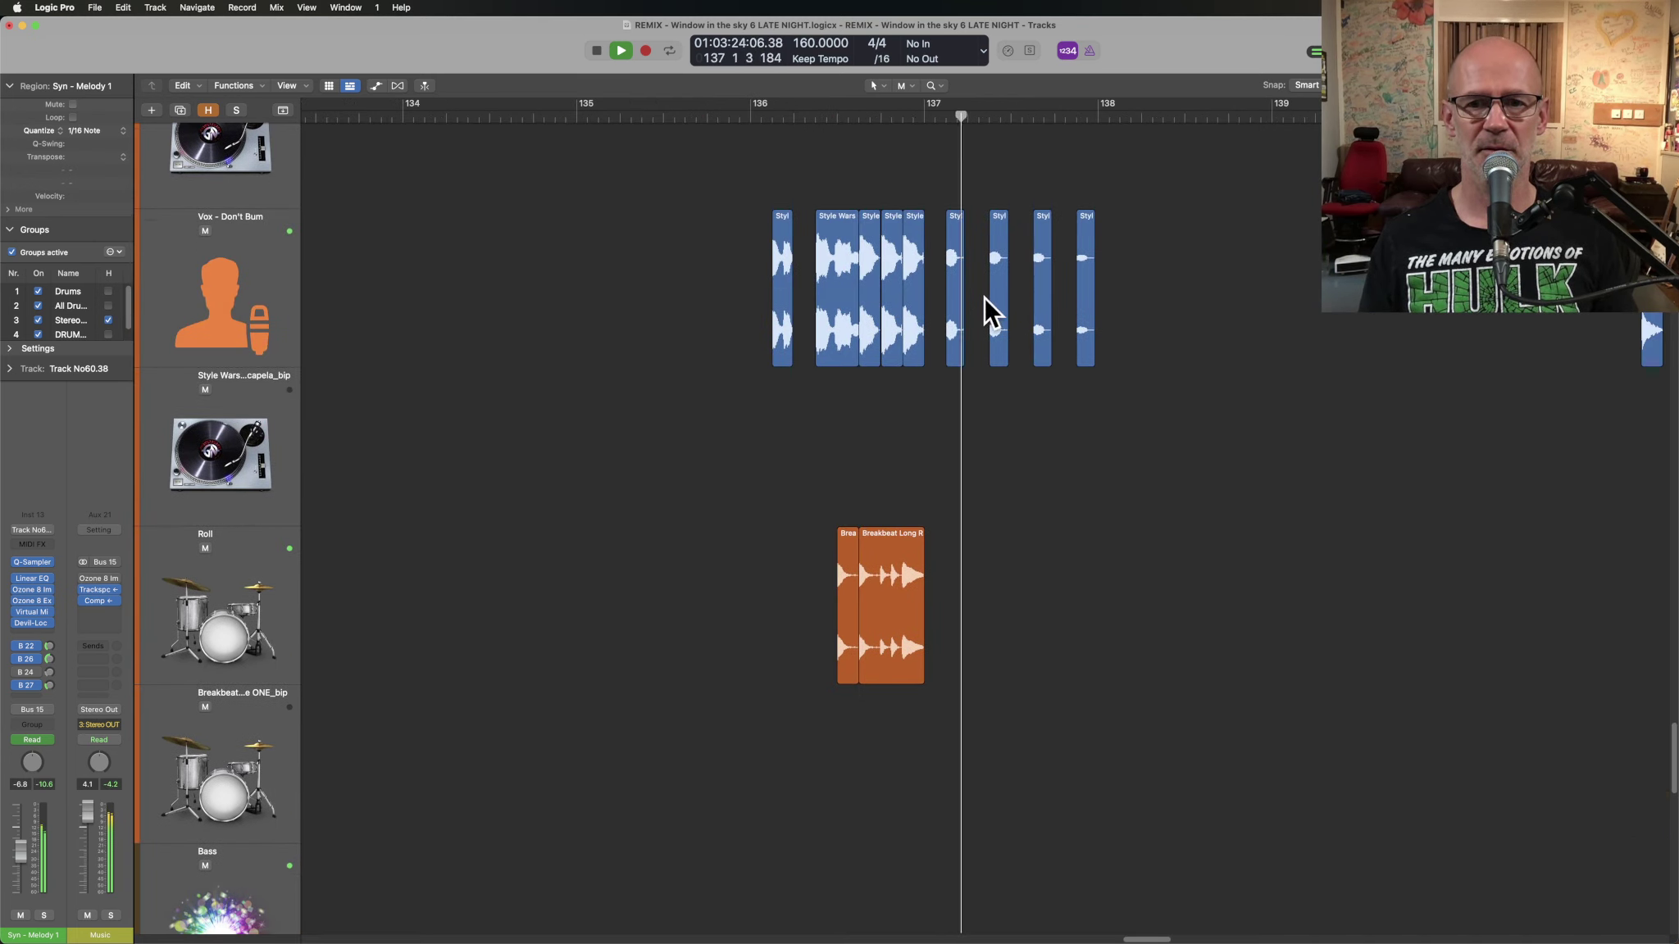
left_click(1194, 326, "ctrl+alt")
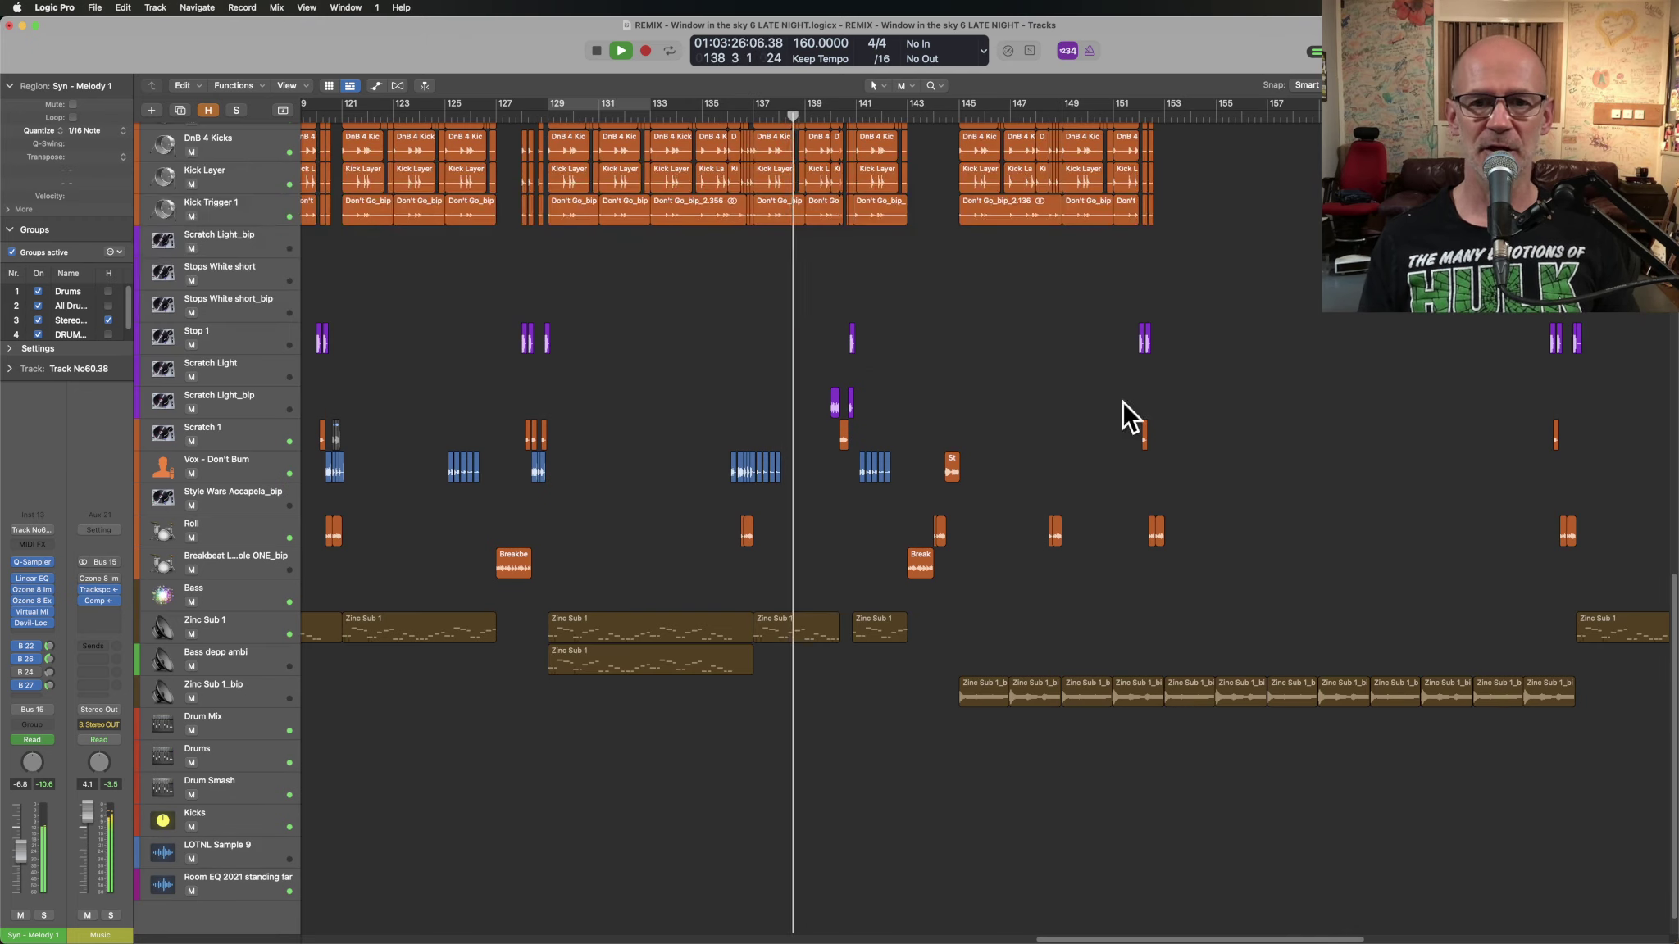
left_click(1035, 595, "ctrl+alt")
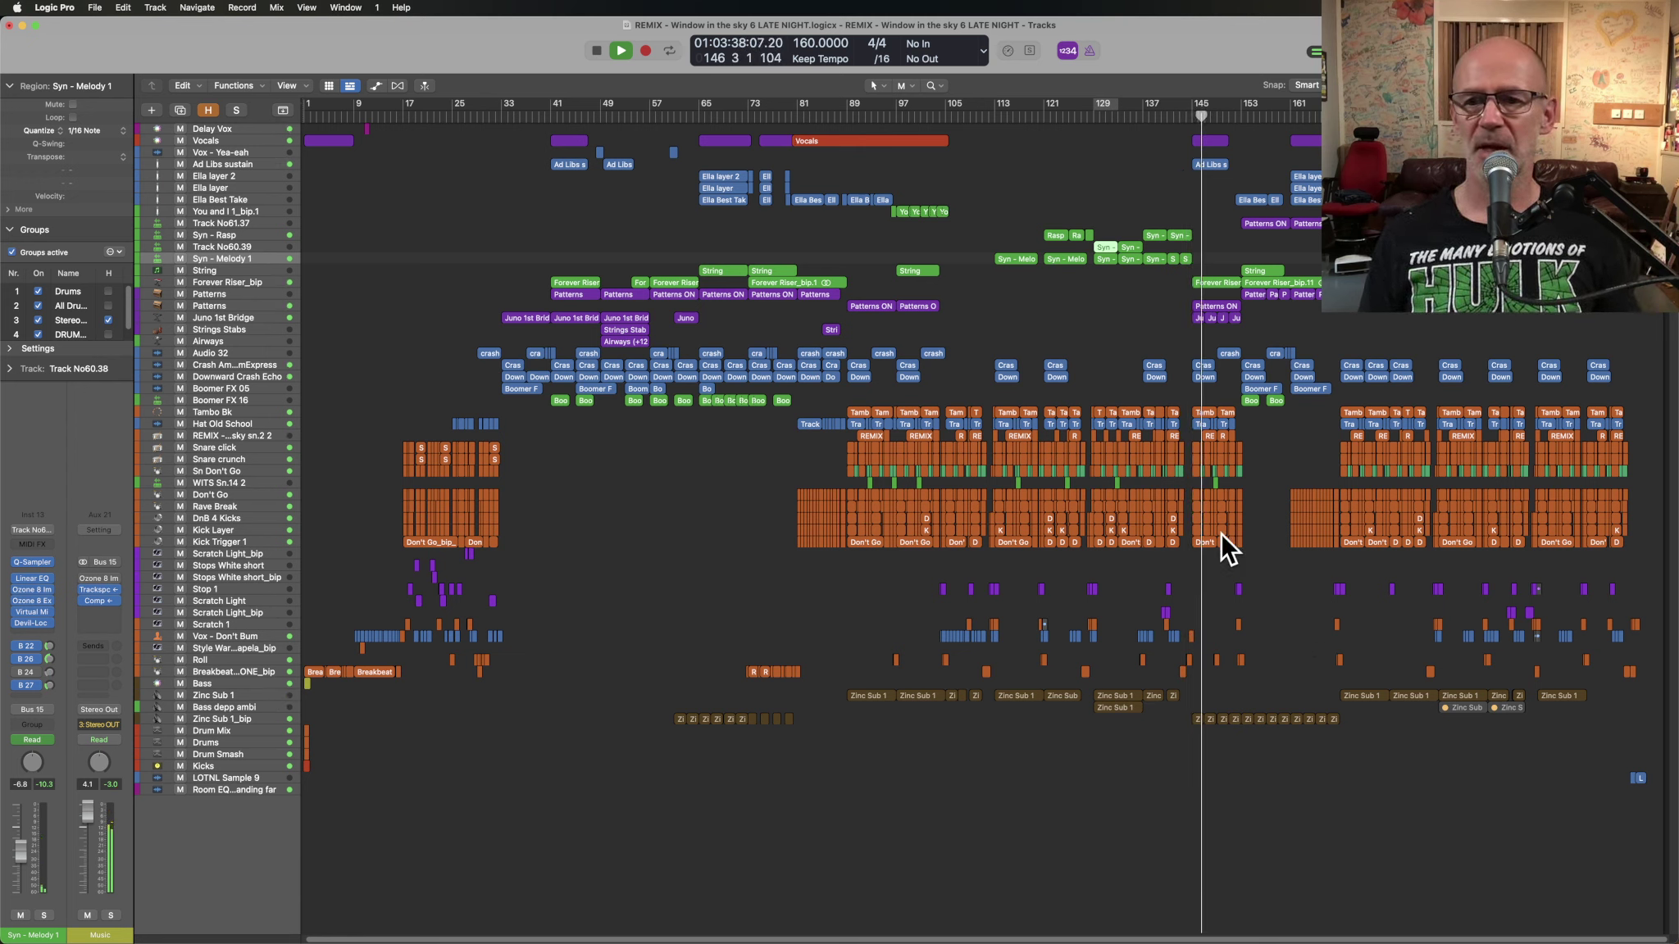
- Play from bar 151 and zoom into bars 123–169 of the upper tracks
key("space")
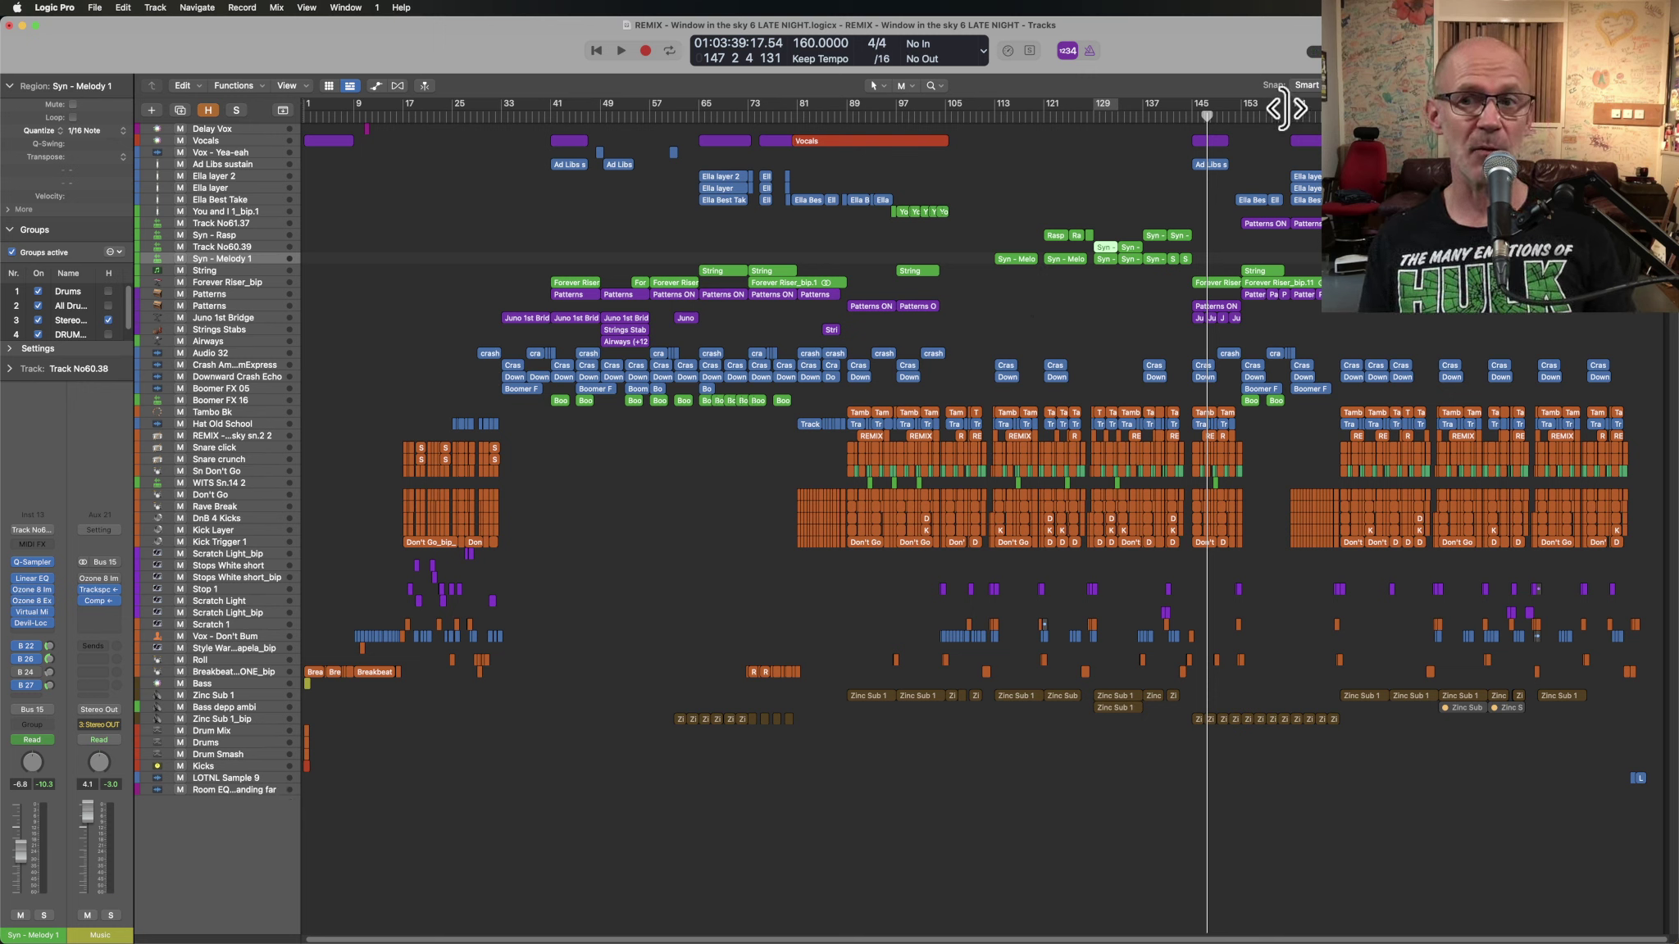
left_click(1234, 115)
key("space")
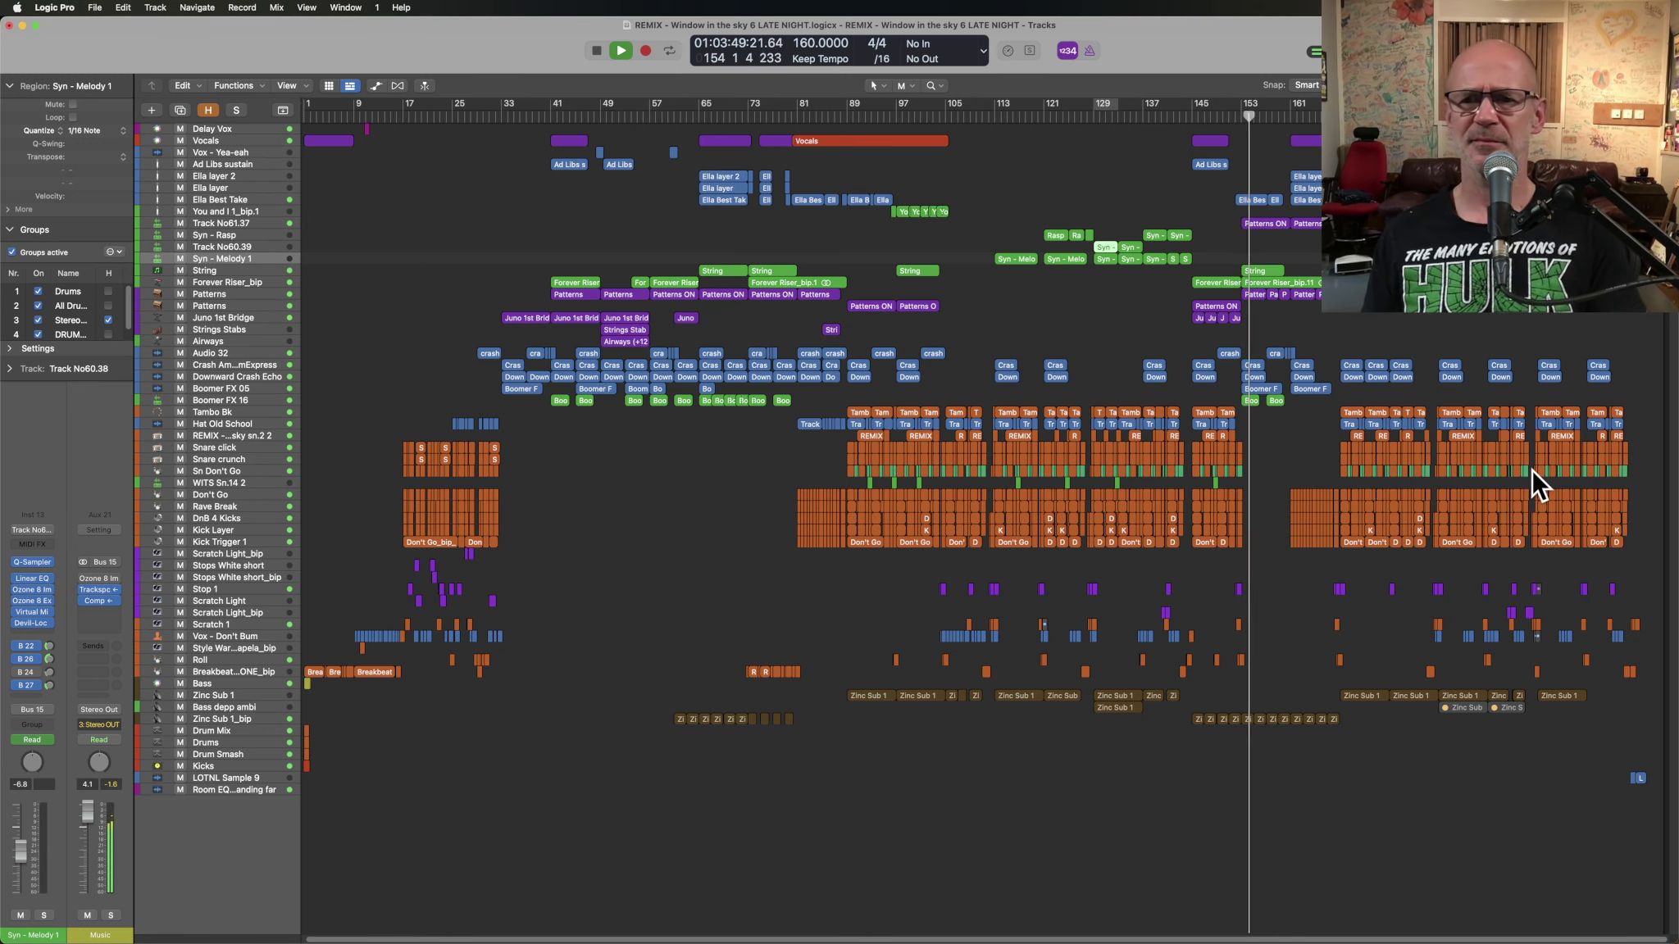
left_click_drag(1534, 475, 1114, 130)
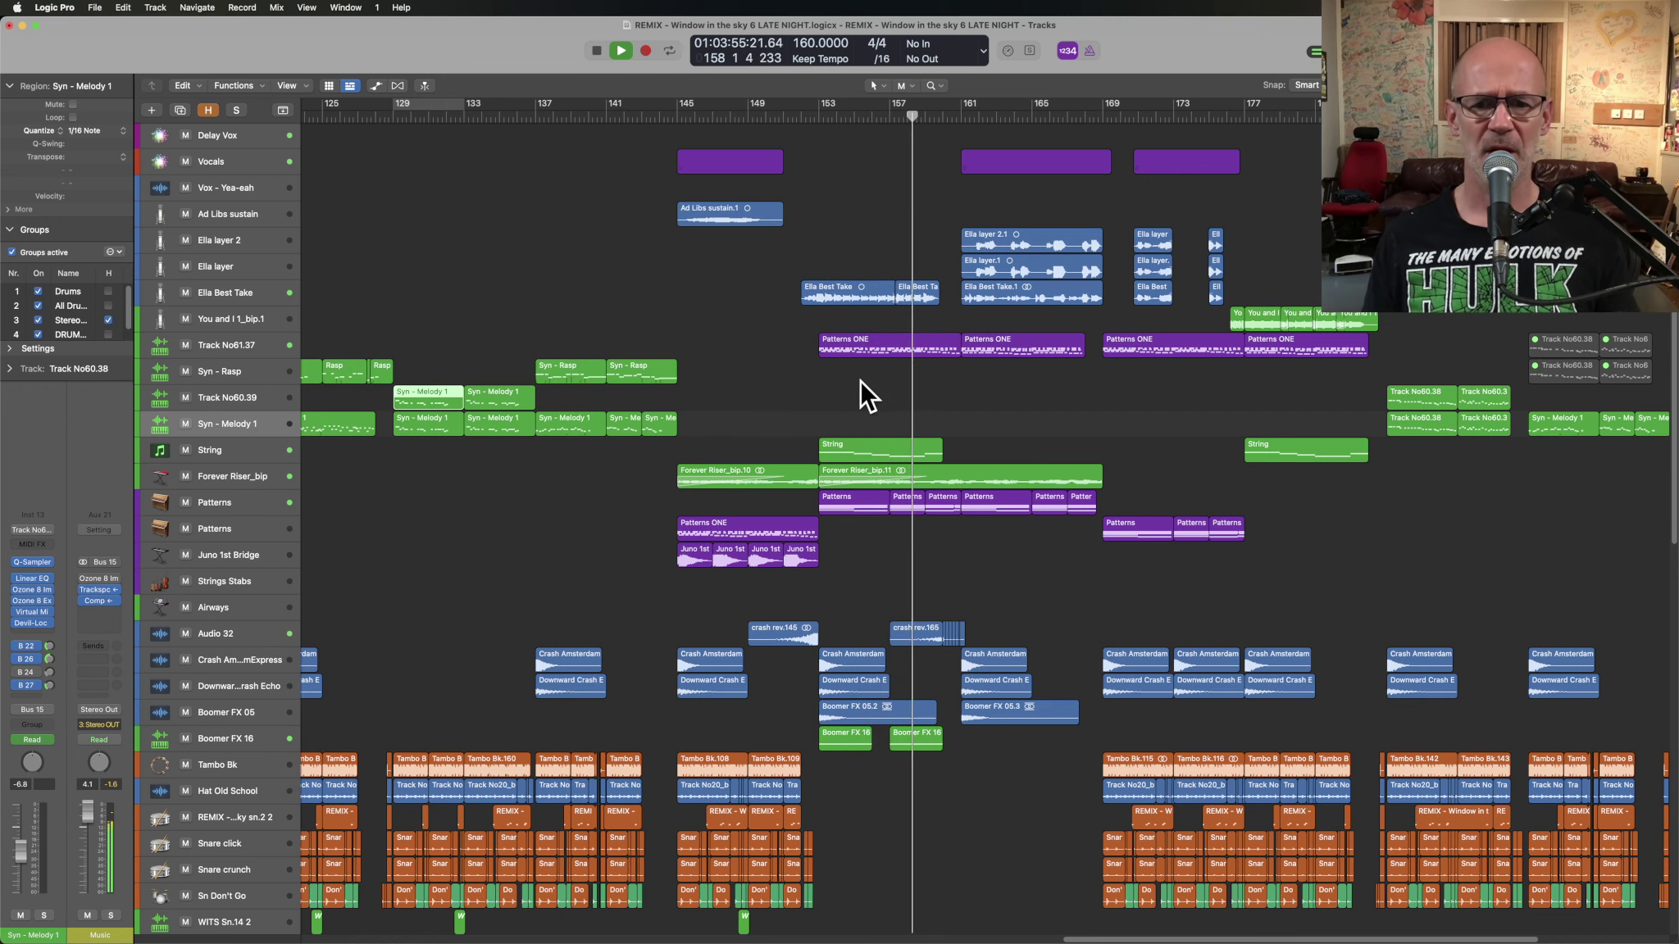
- Solo the Patterns ONE region at bar 153, play it, and zoom onto Track No61.37's regions
key("space")
left_click(875, 338)
key("ctrl+s")
key("shift+Return")
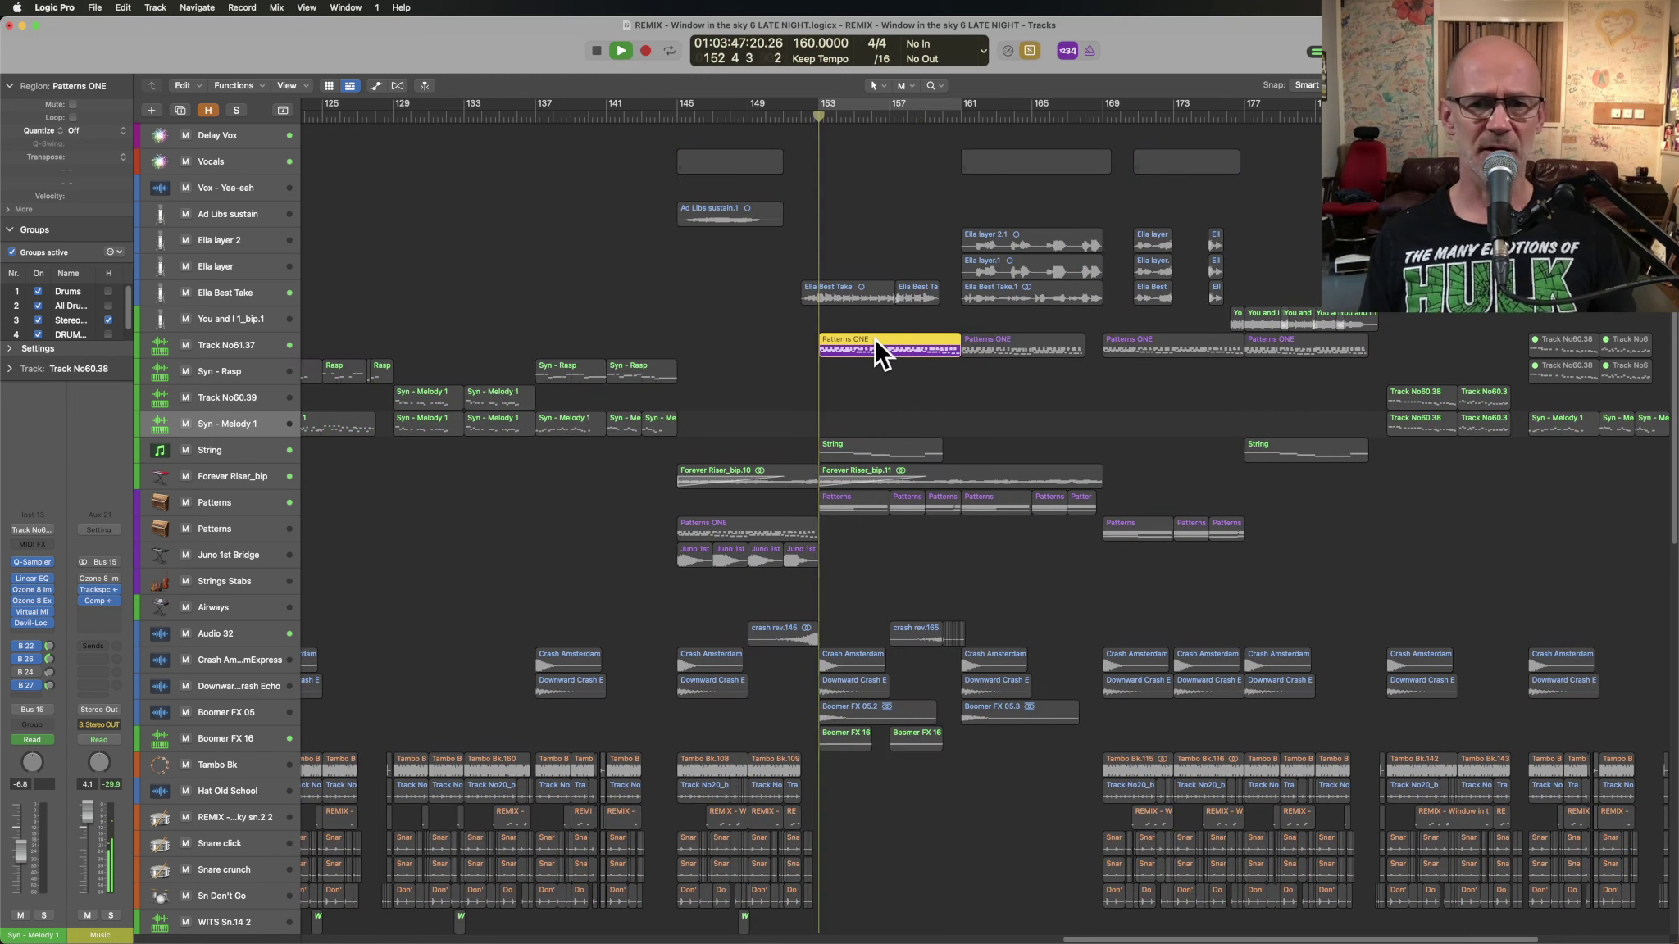
left_click(251, 343)
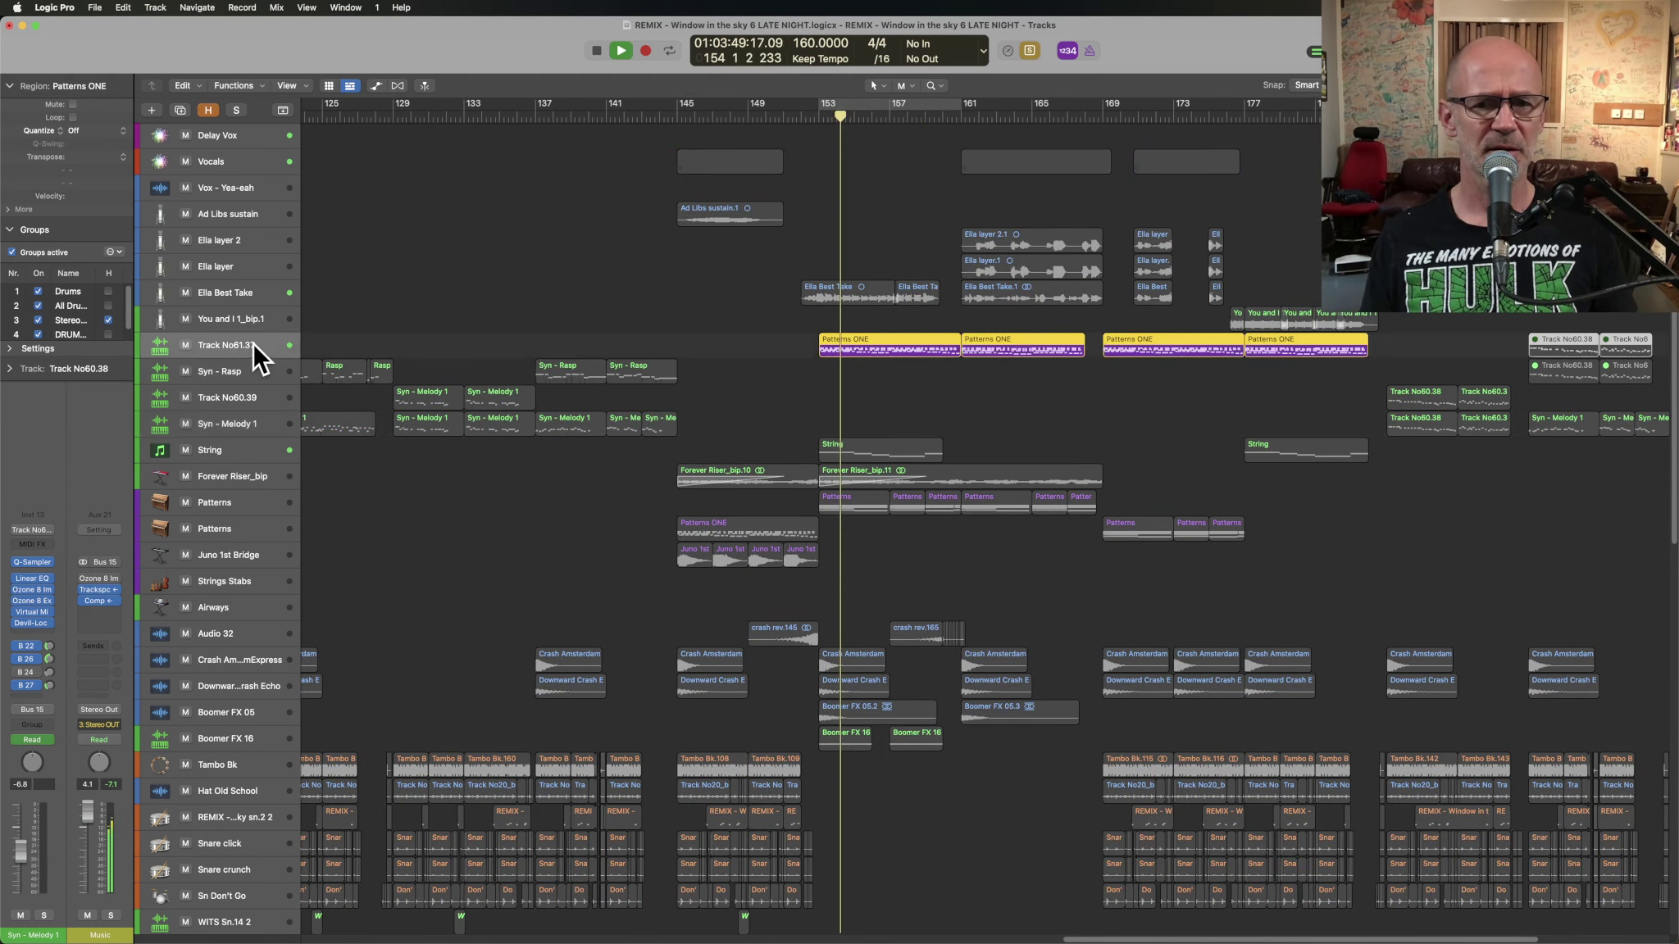
key("z")
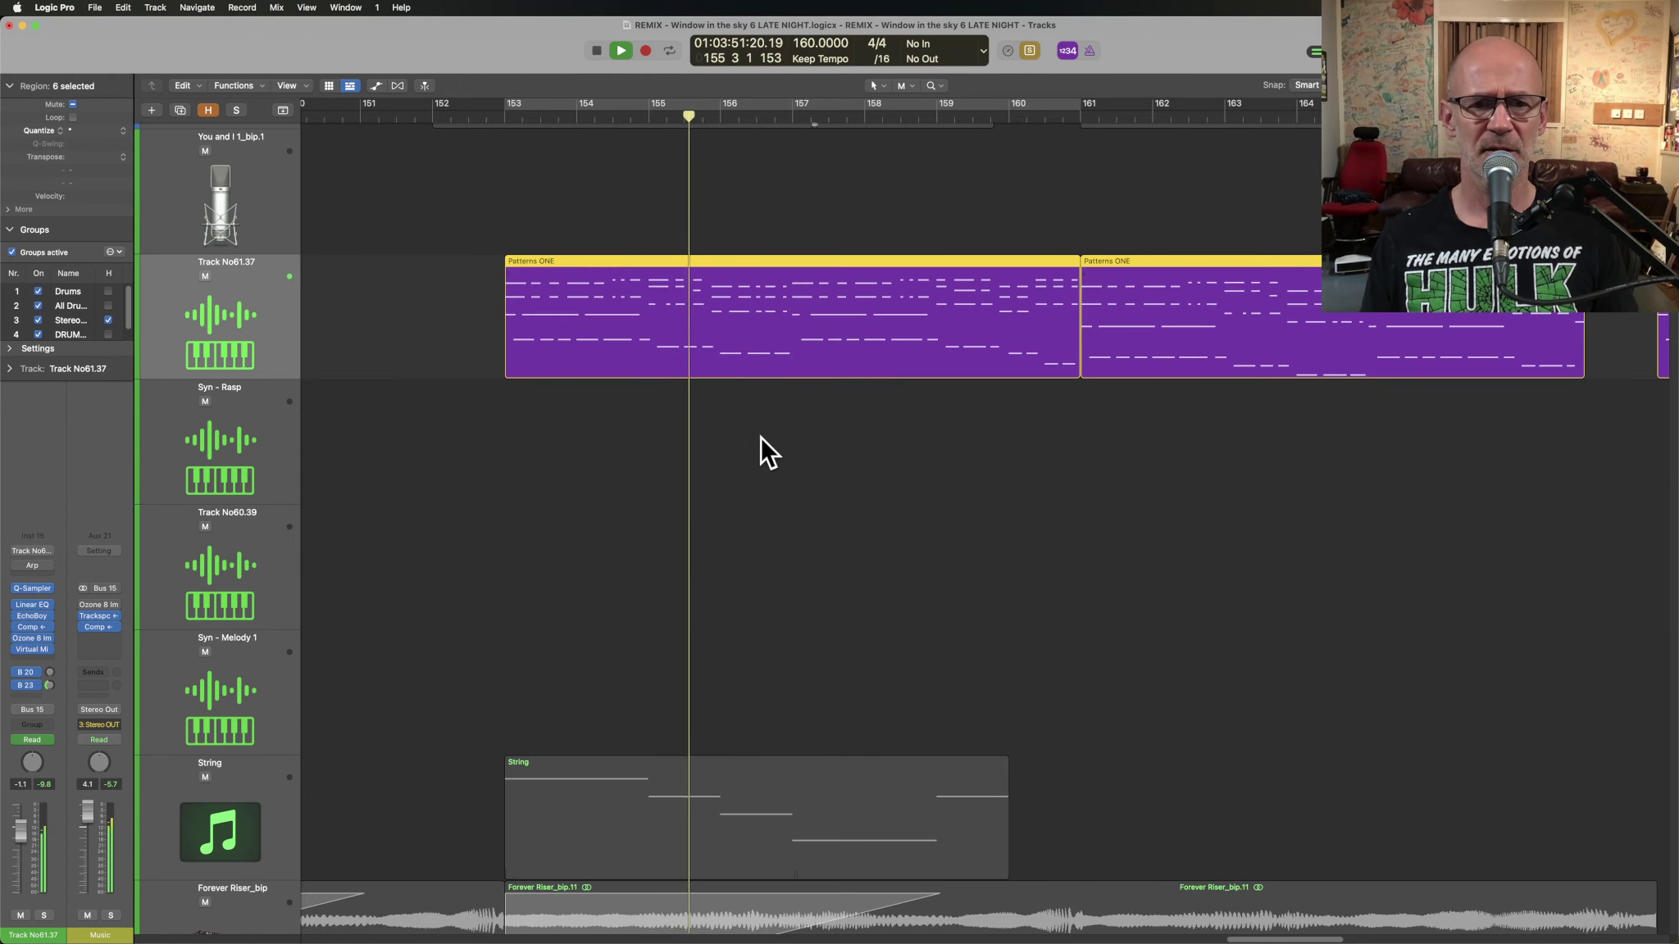
key("space")
- Reselect Track No61.37 and replay the Patterns ONE part from about bar 152.8
mouse_move(31, 591)
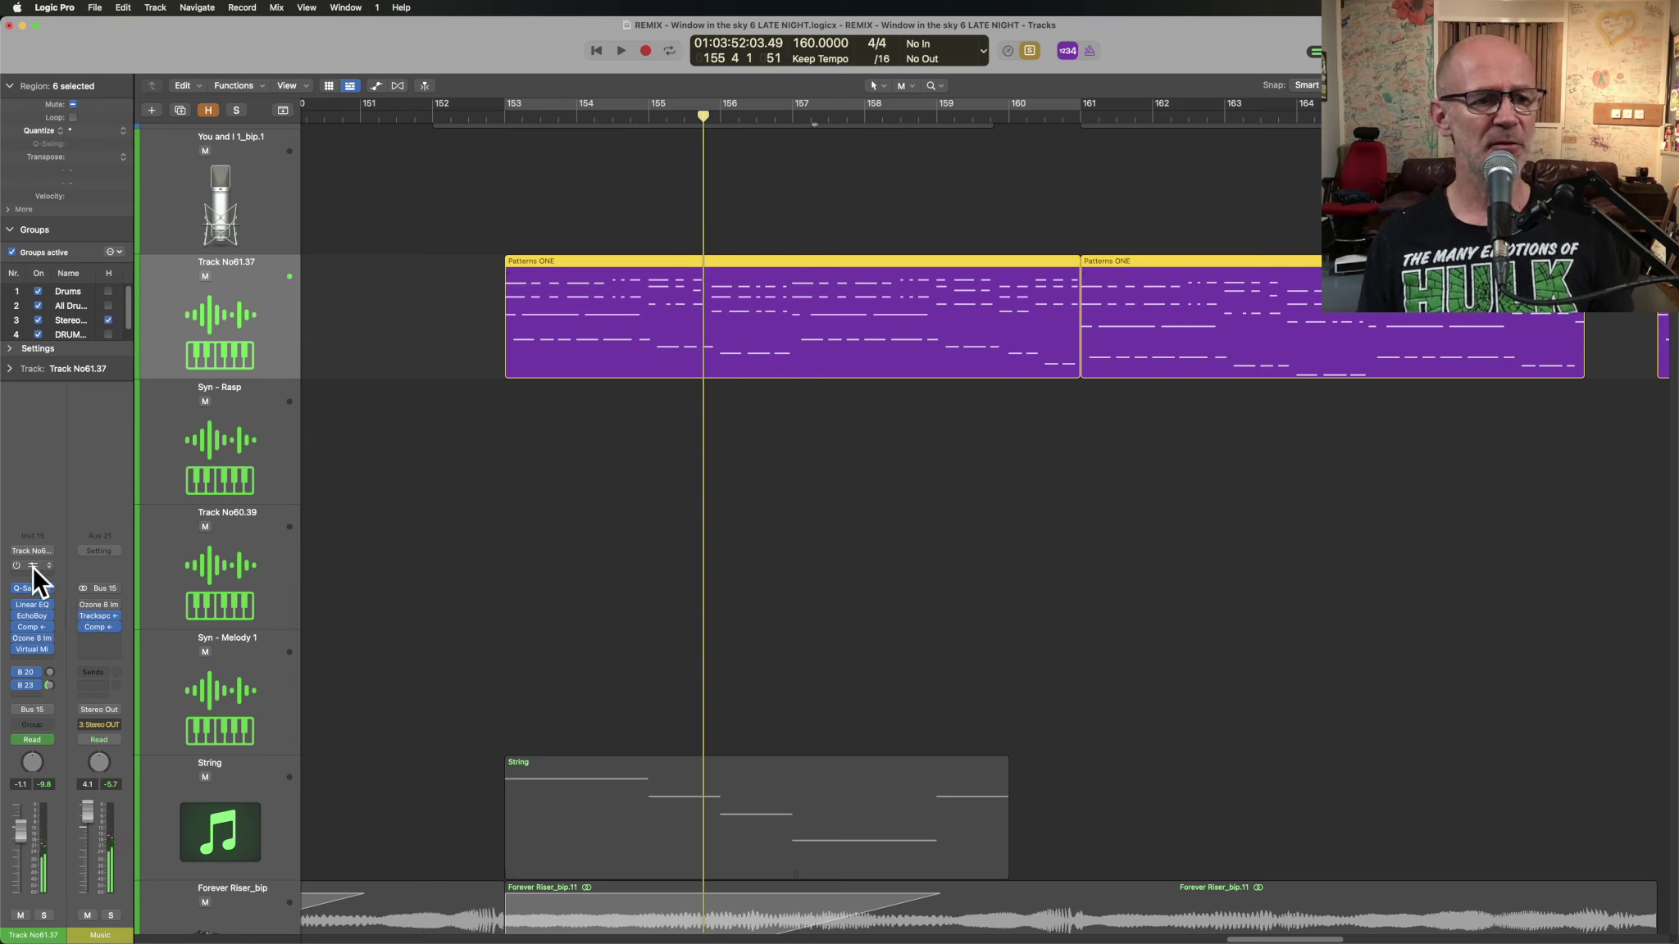
key("space")
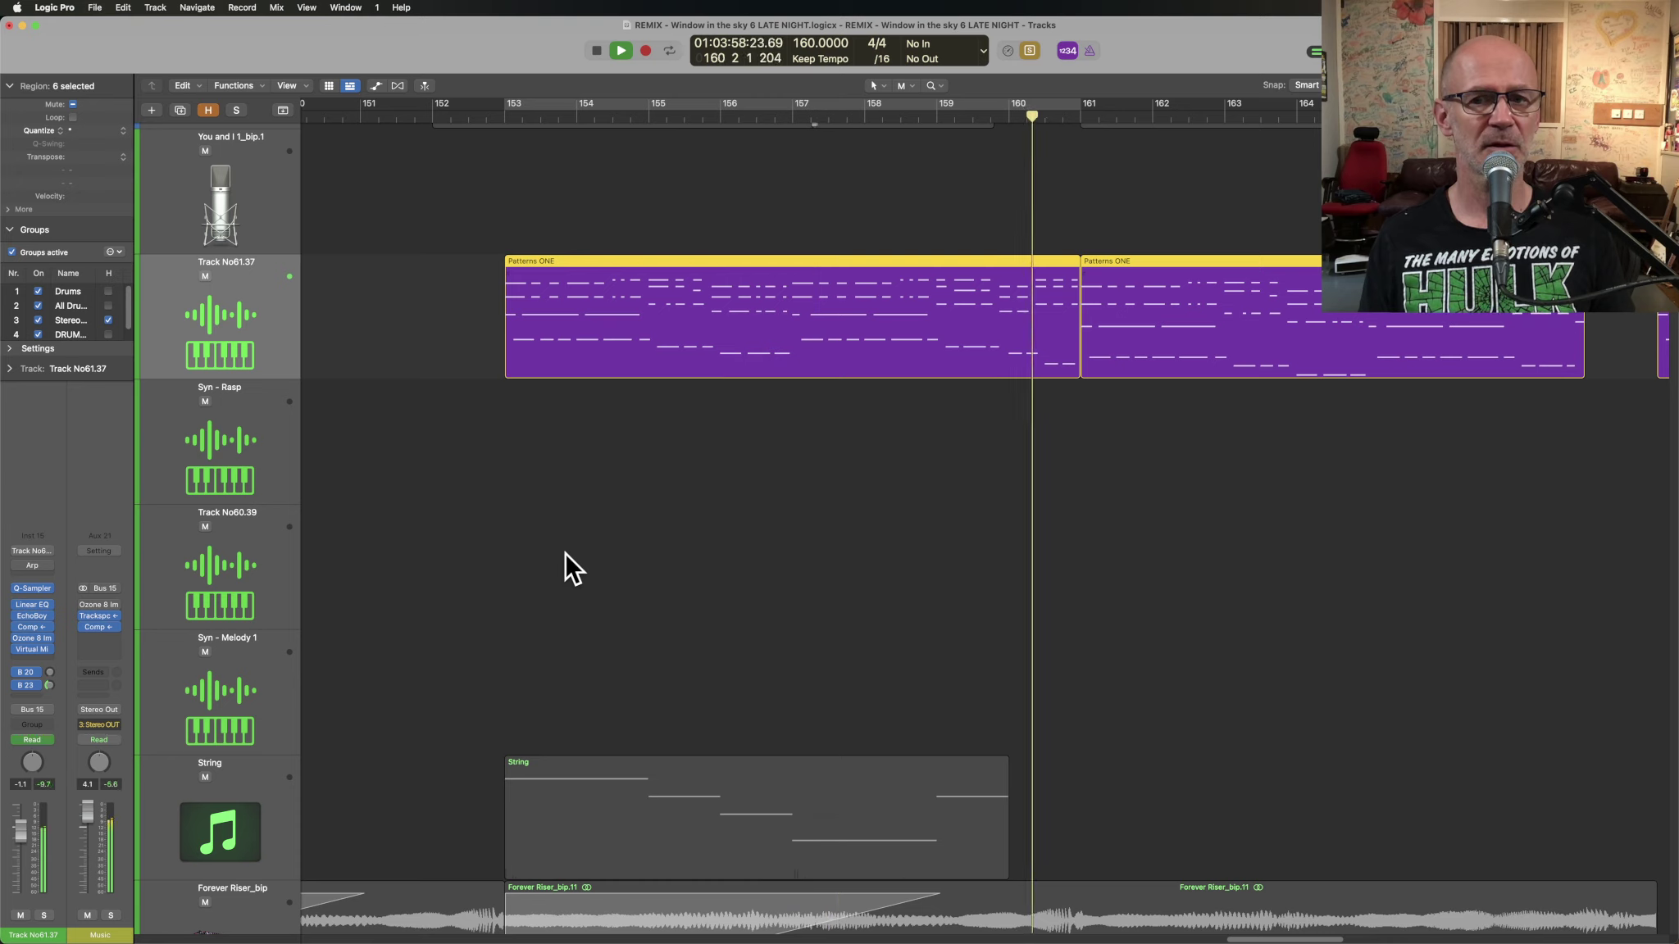
key("space")
left_click(242, 444)
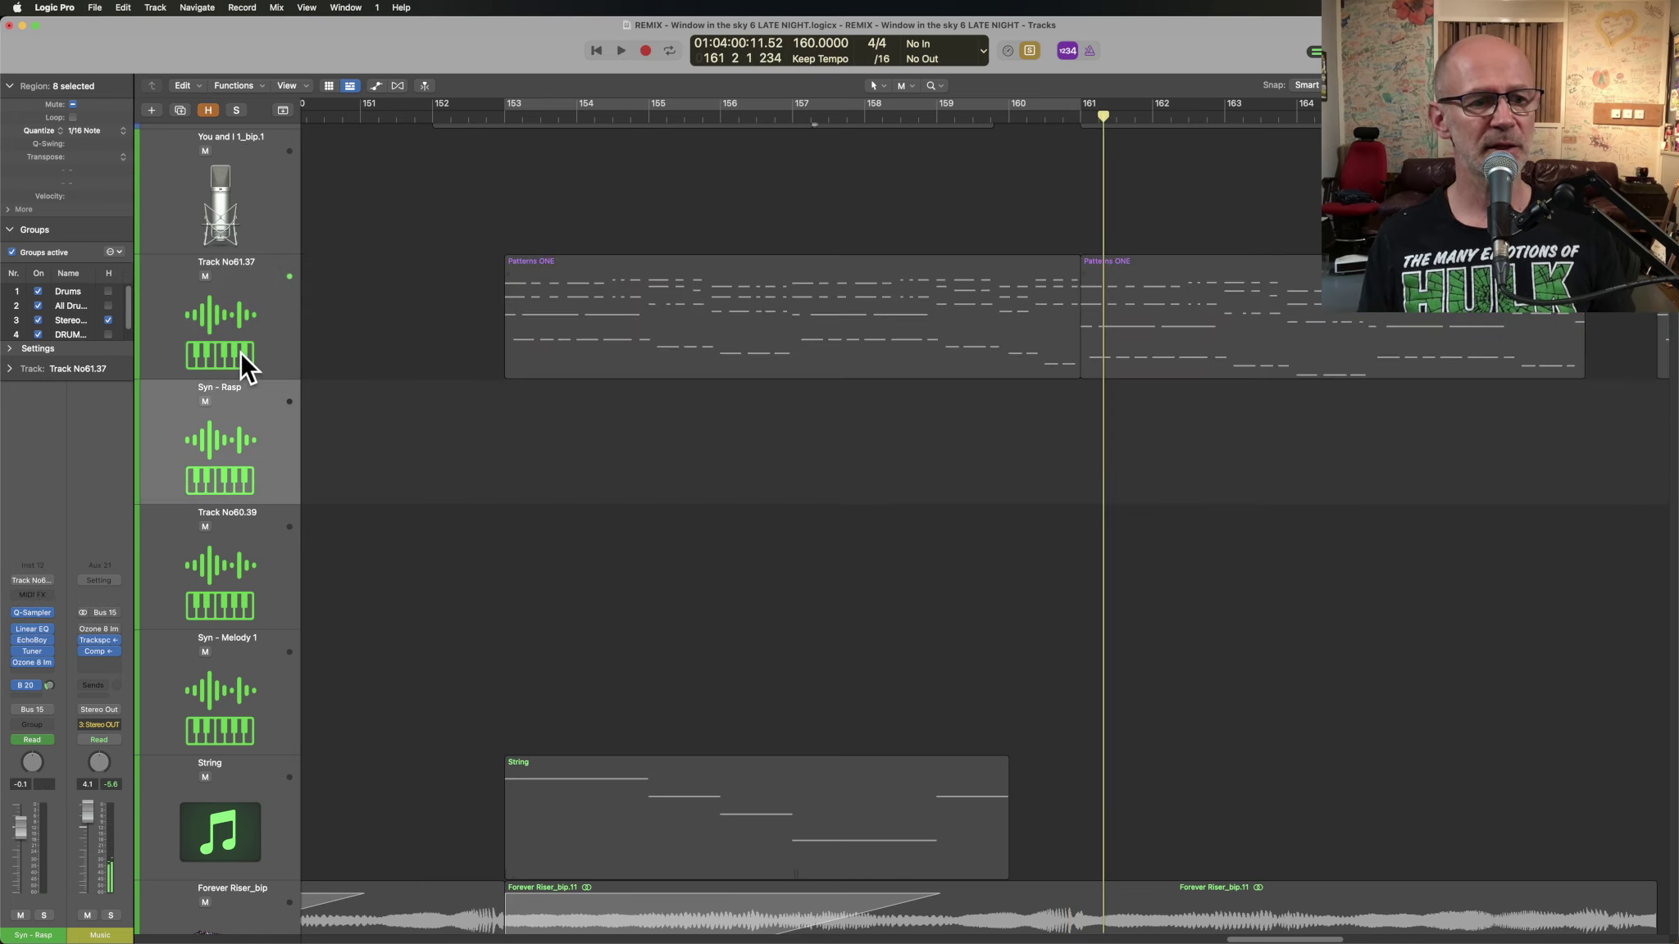
left_click(240, 352)
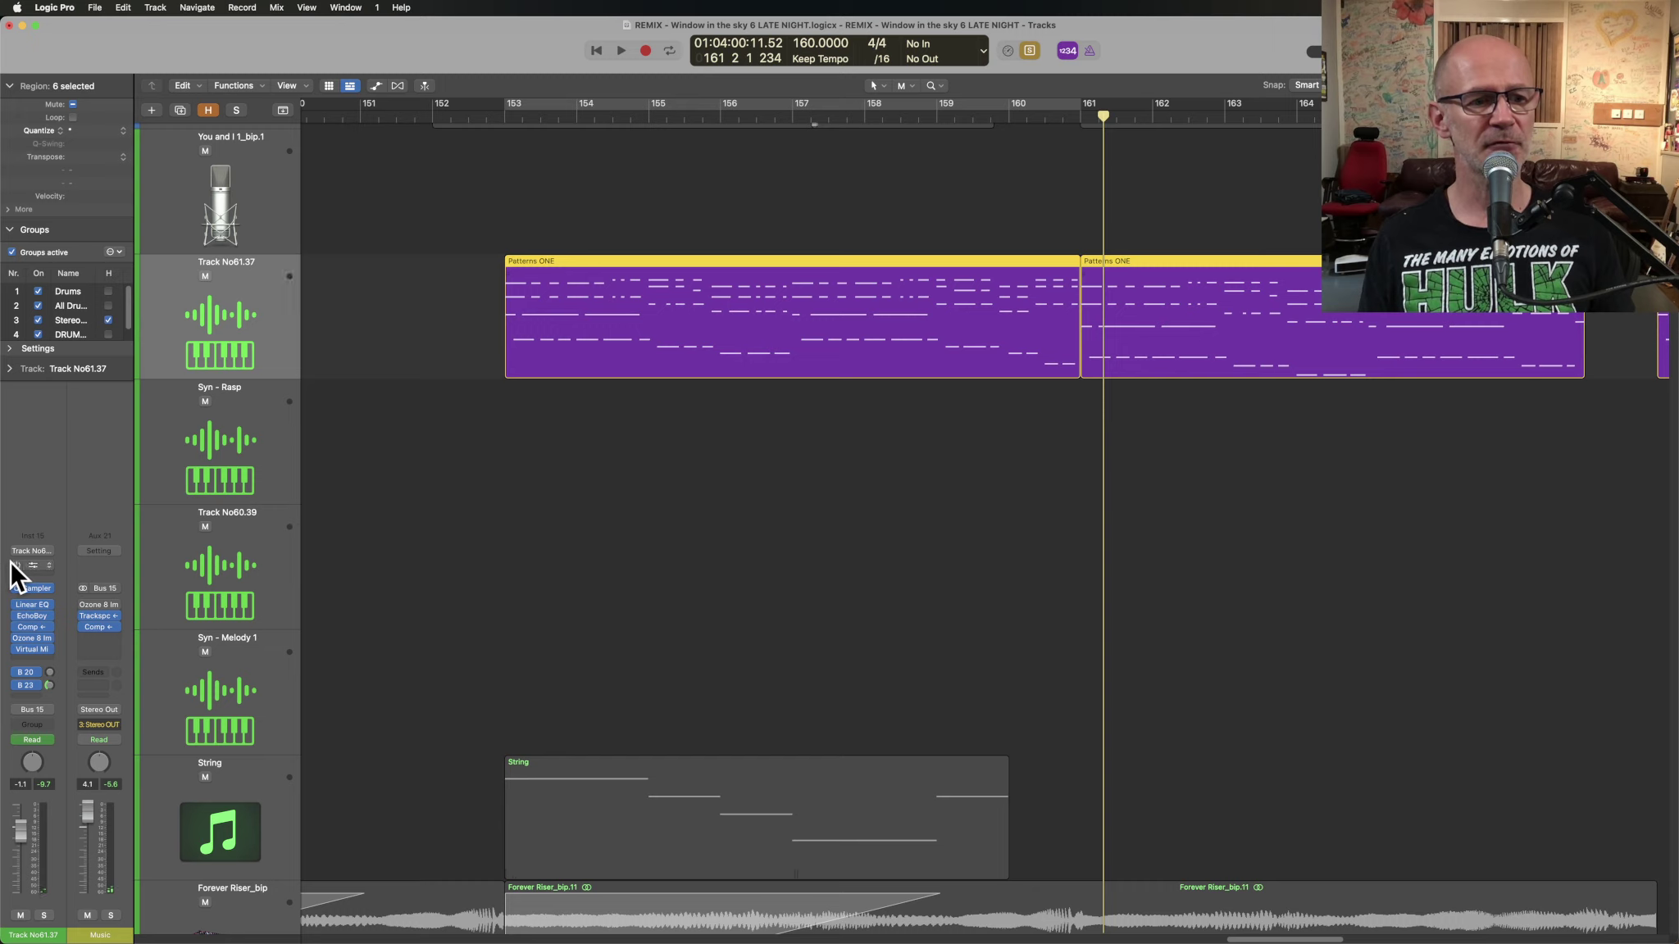
left_click(492, 115)
key("space")
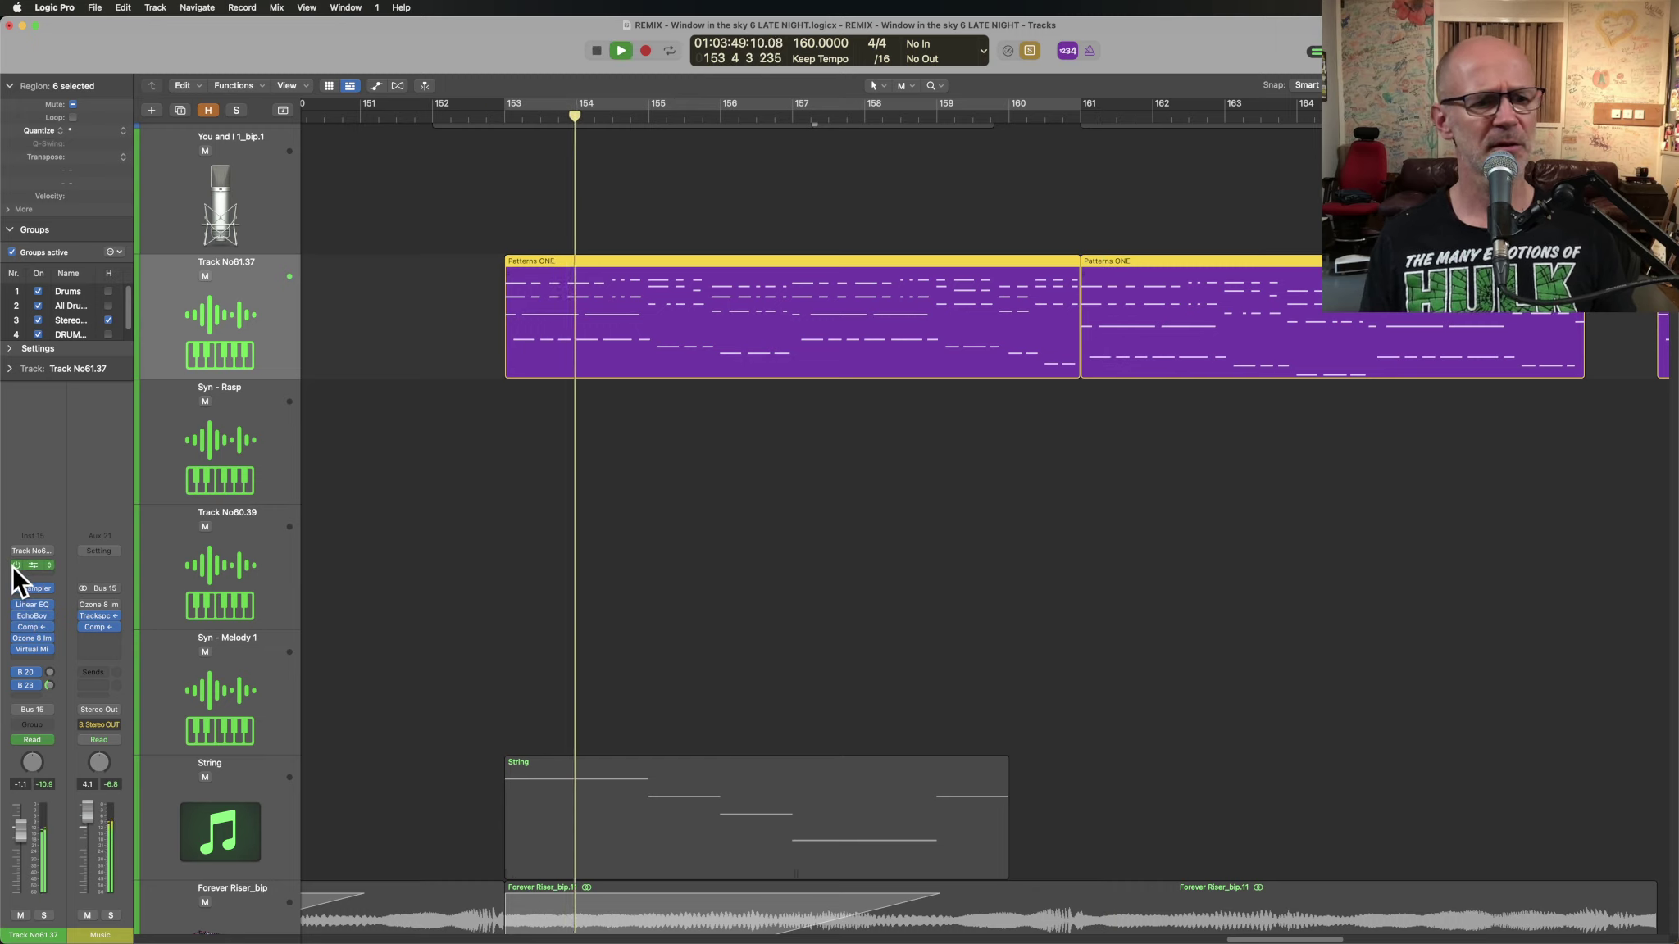
key("space")
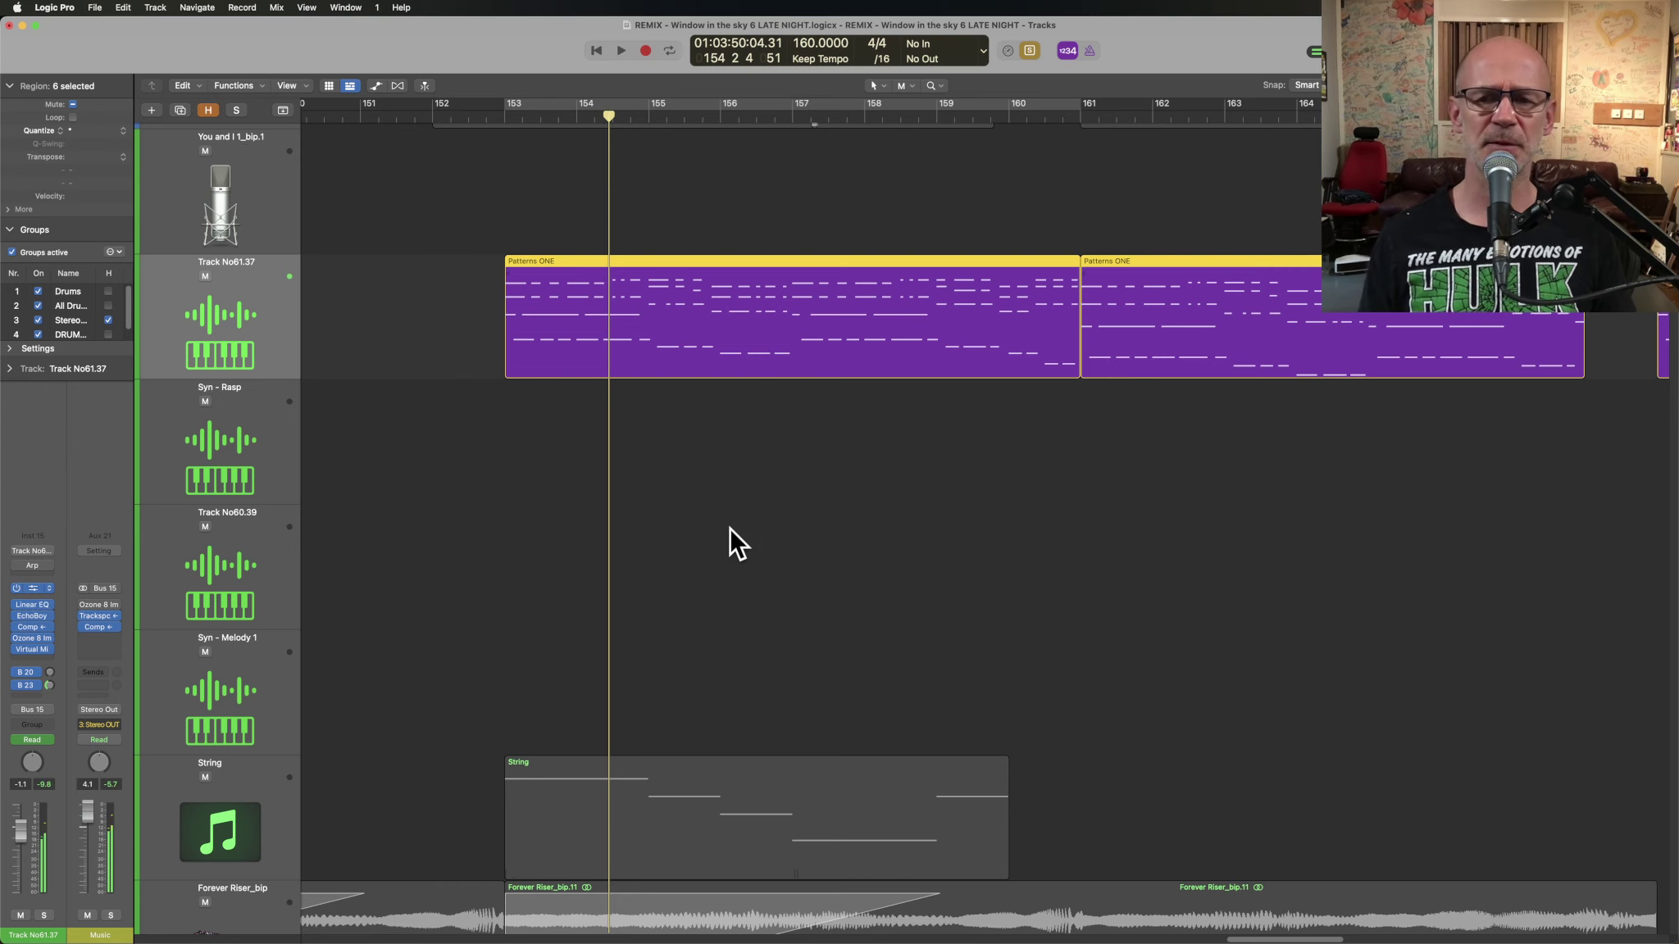
- Select only the first Patterns ONE region, reopen Quick Sampler and play from the region start
key("v")
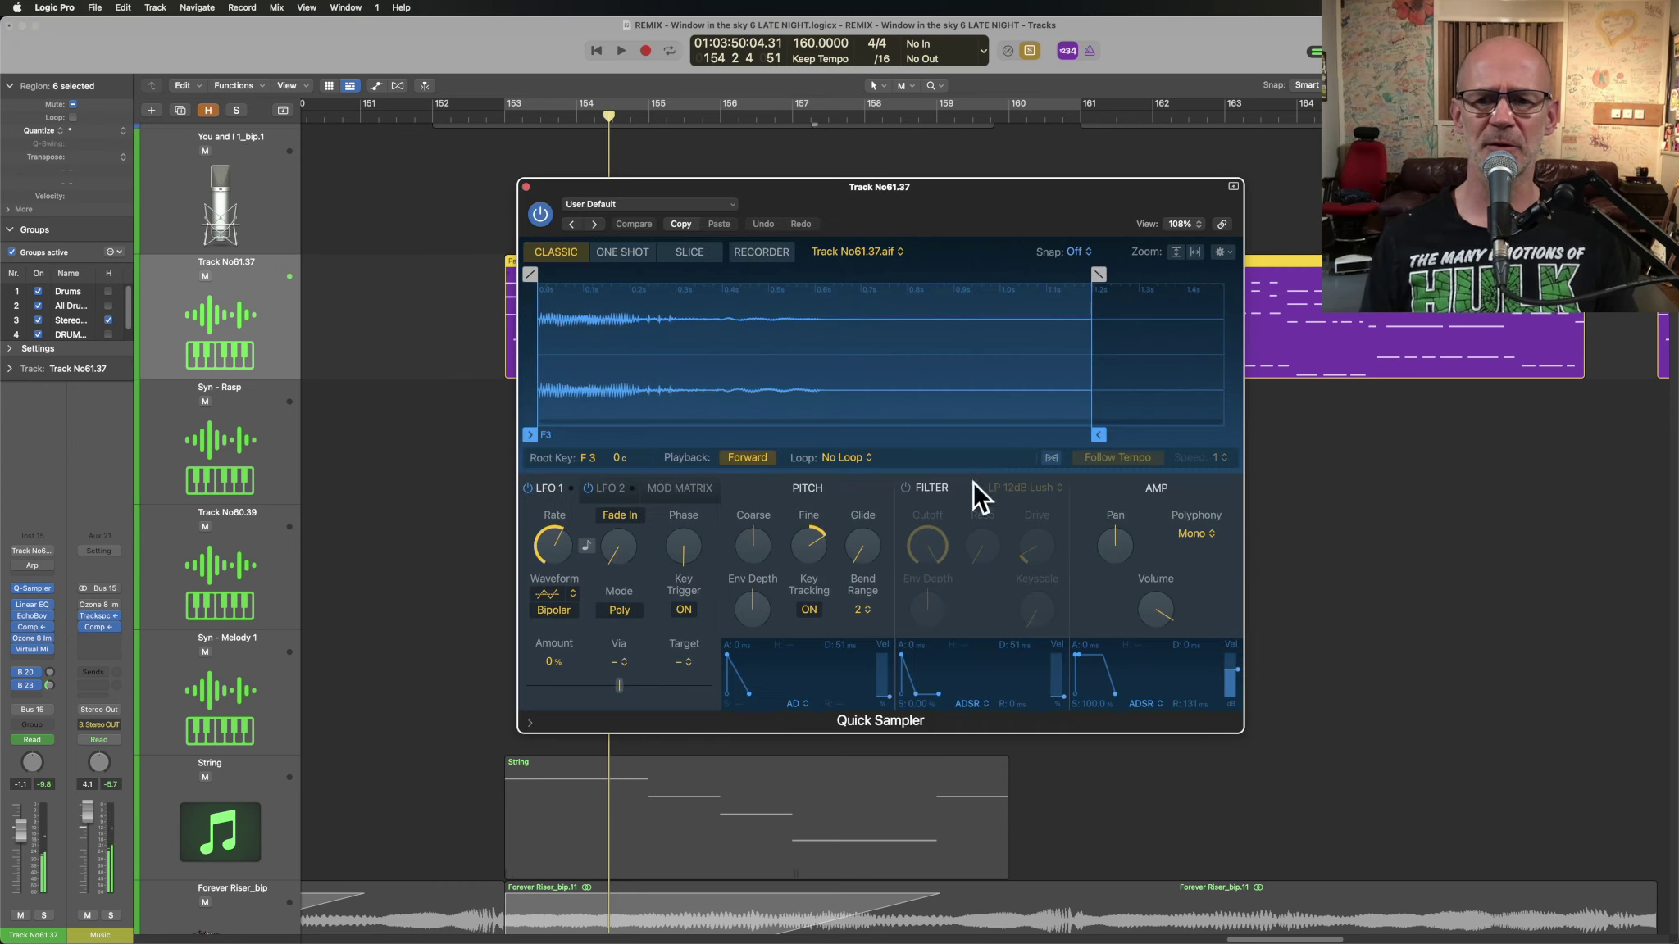
left_click(527, 188)
left_click(517, 424)
left_click(599, 342)
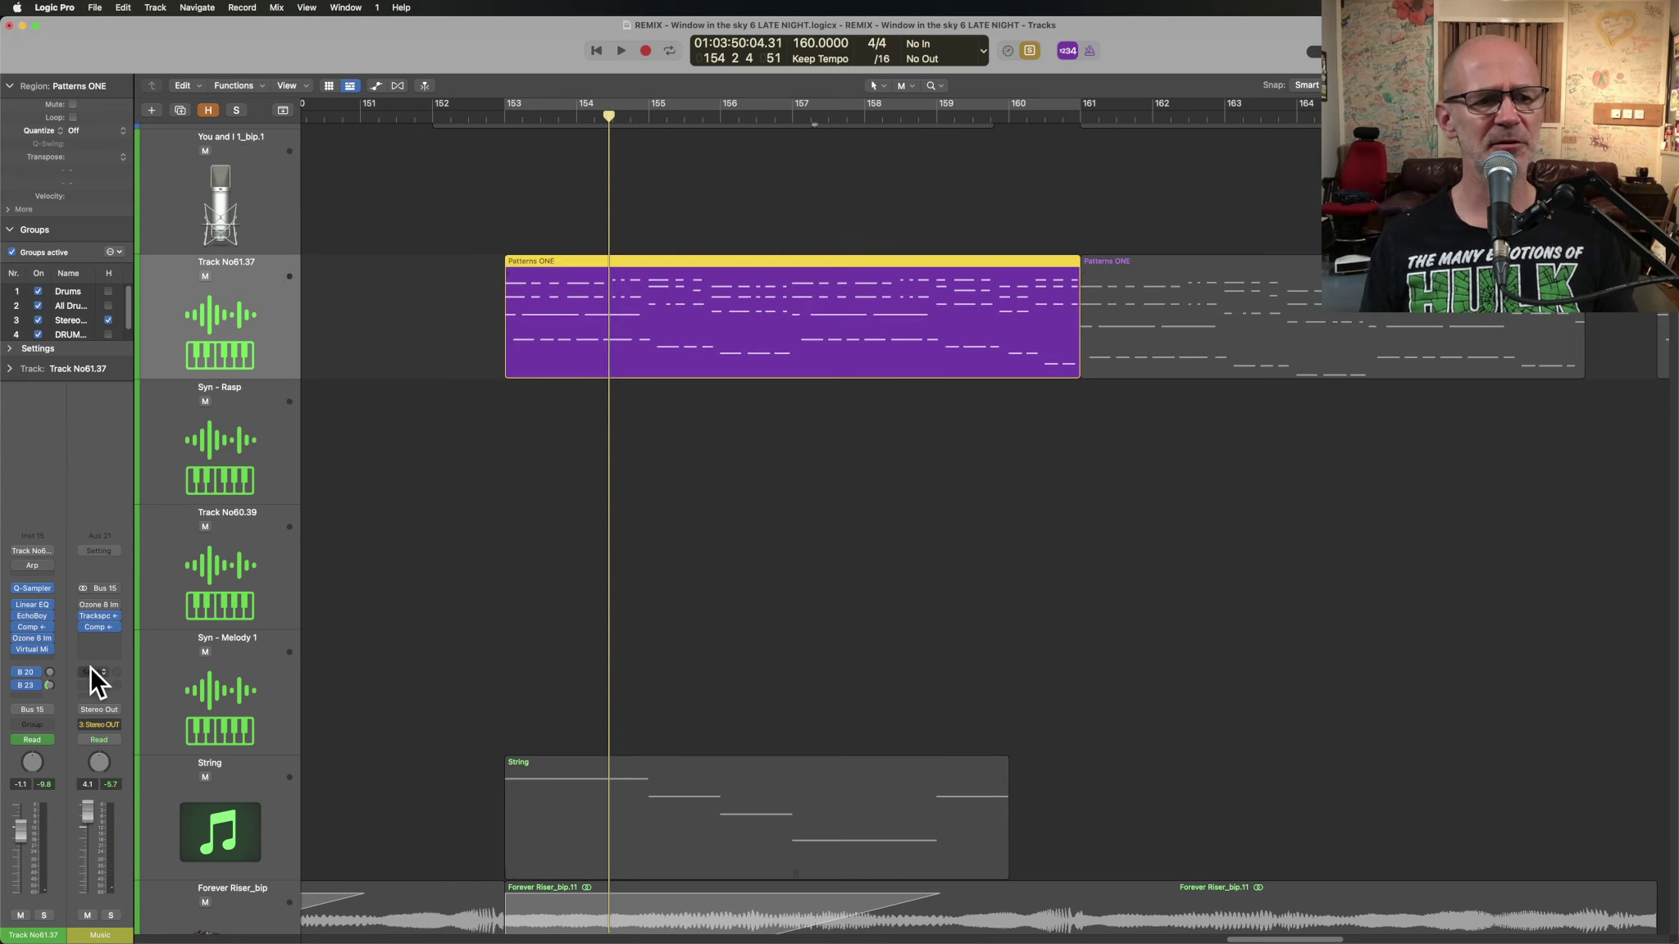
key("v")
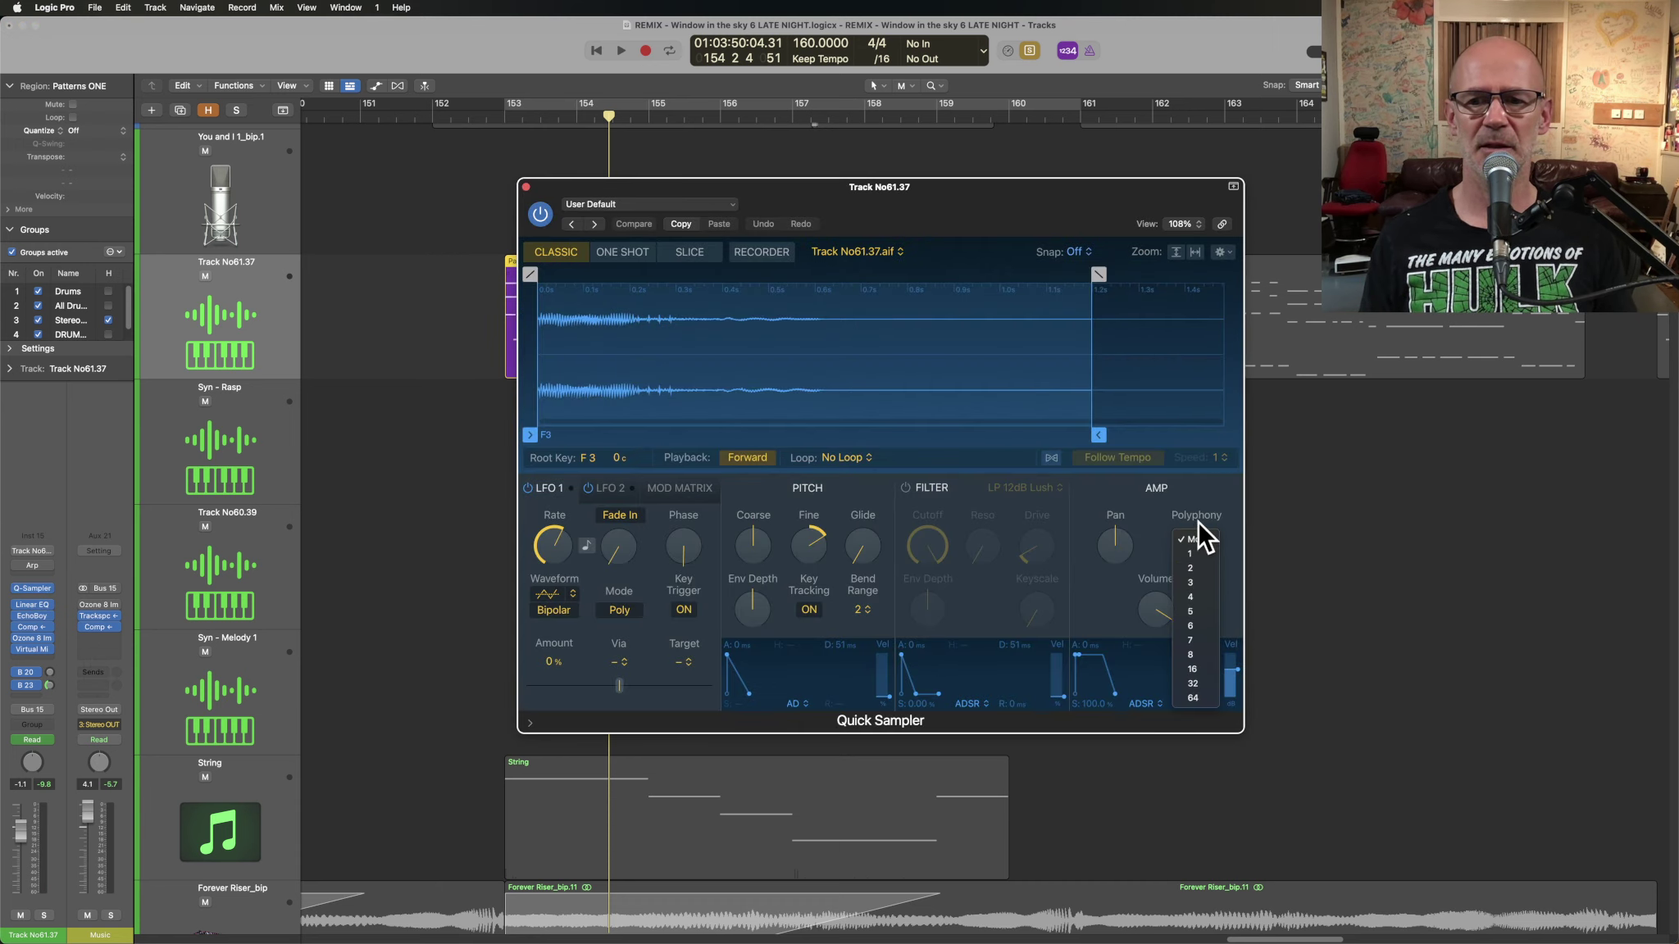
key("shift+space")
- Try Quick Sampler's Polyphony values during playback, keep Mono, and close the window
left_click_drag(843, 199, 956, 323)
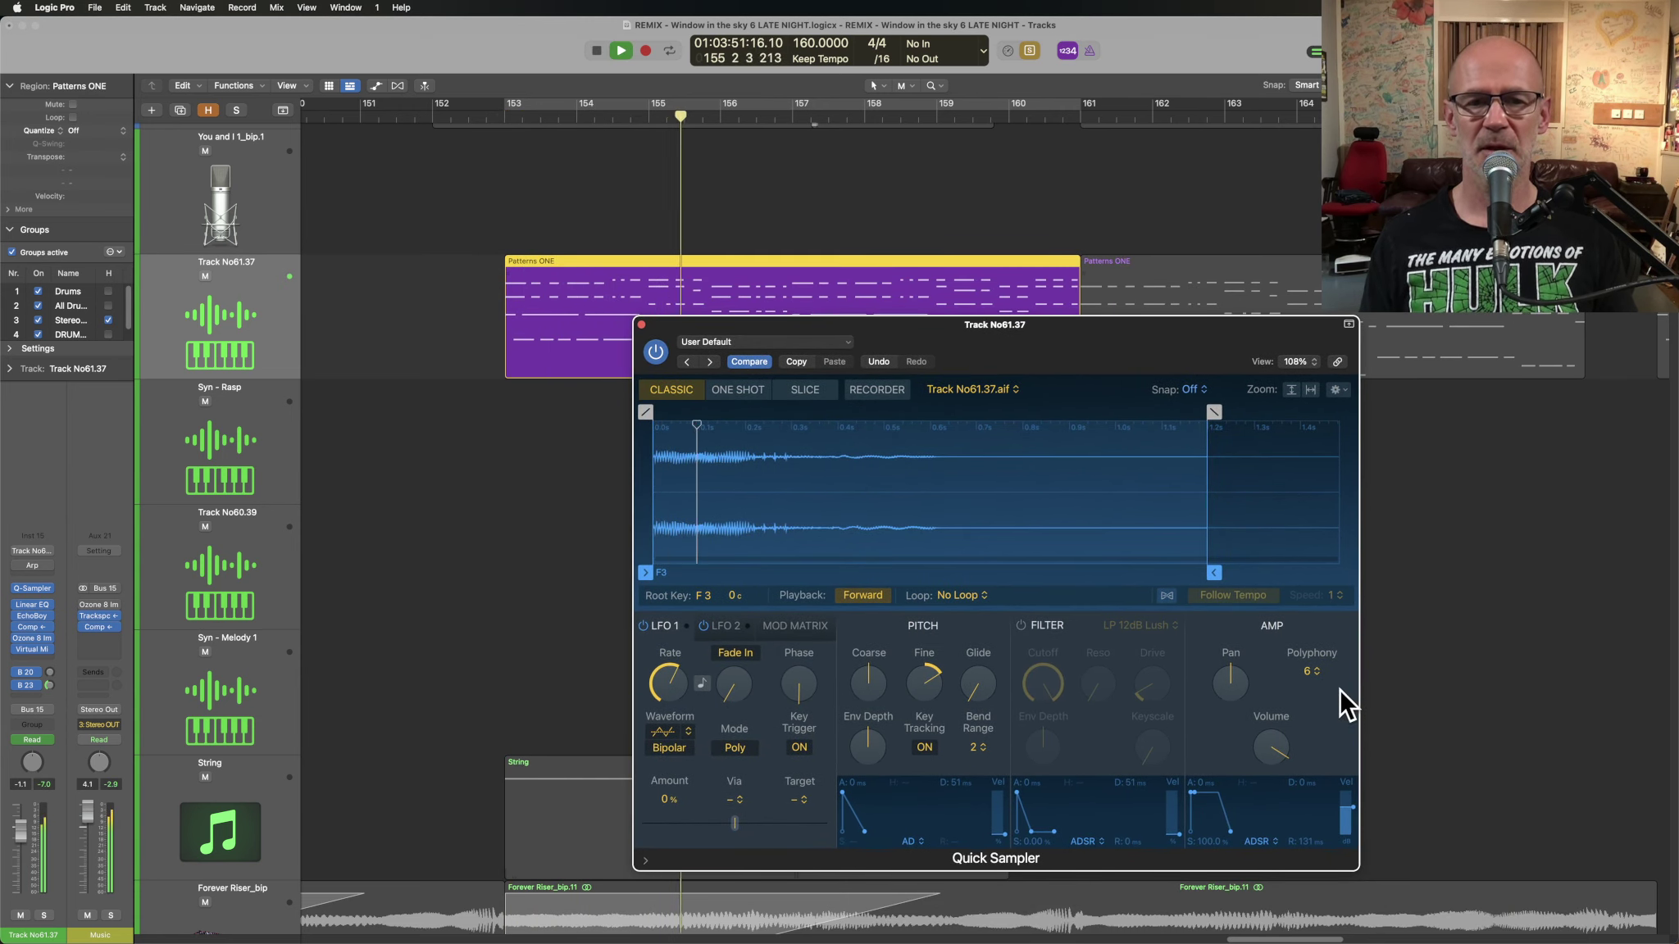
left_click(1305, 669)
left_click_drag(674, 336, 842, 457)
key("space")
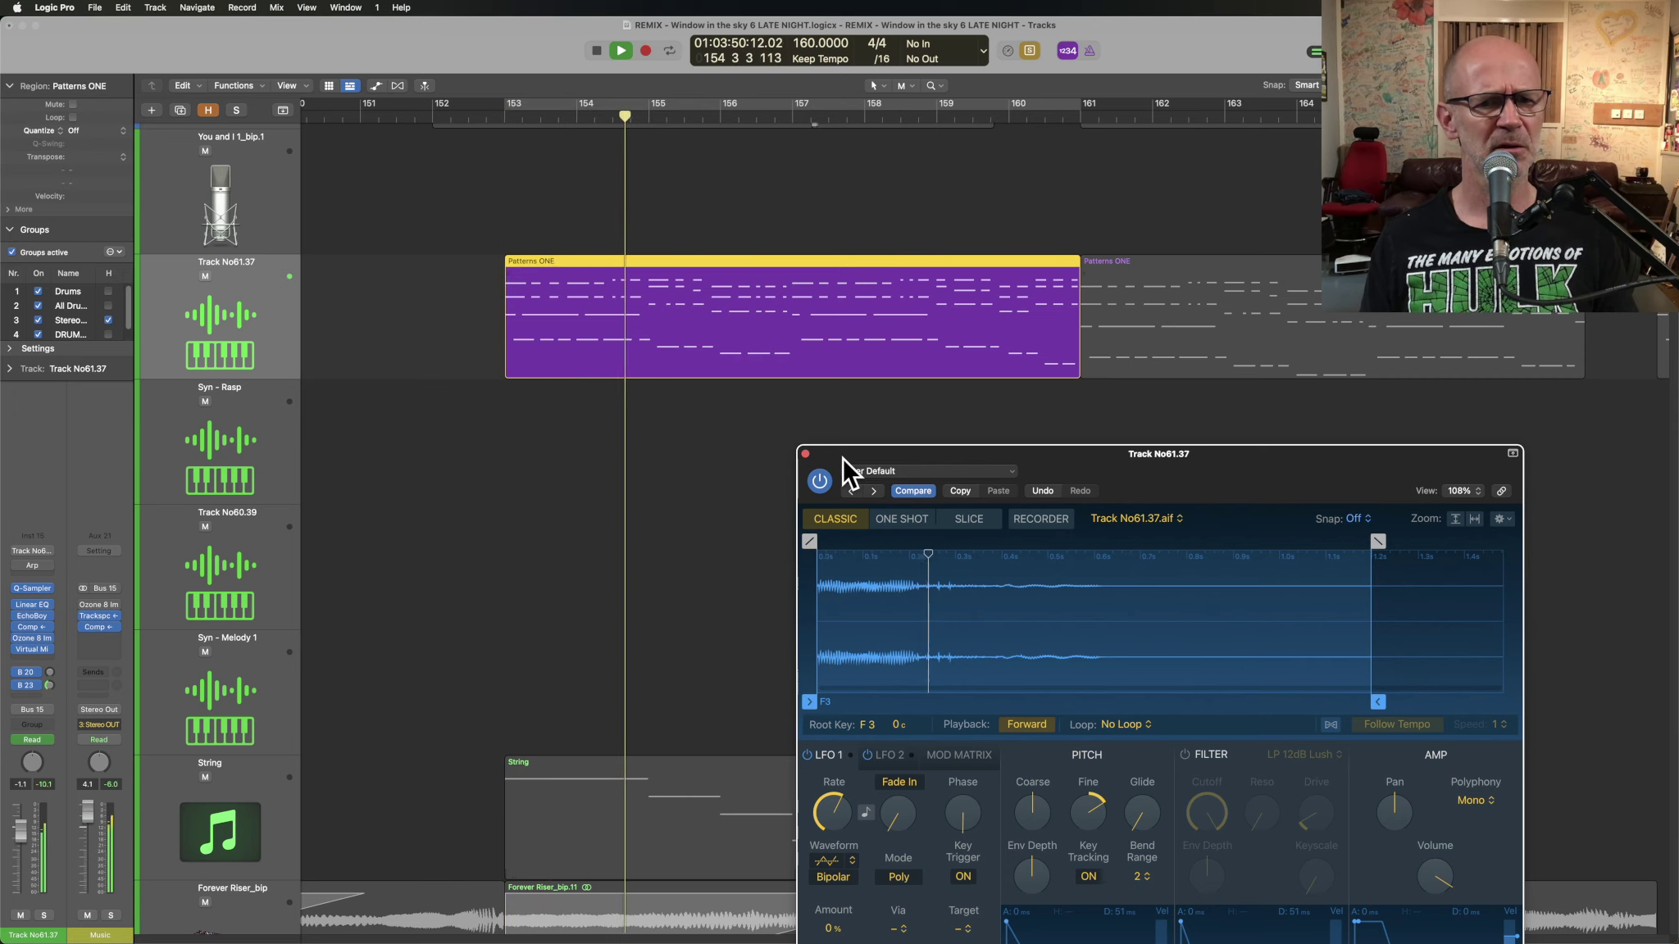
key("space")
left_click(805, 453)
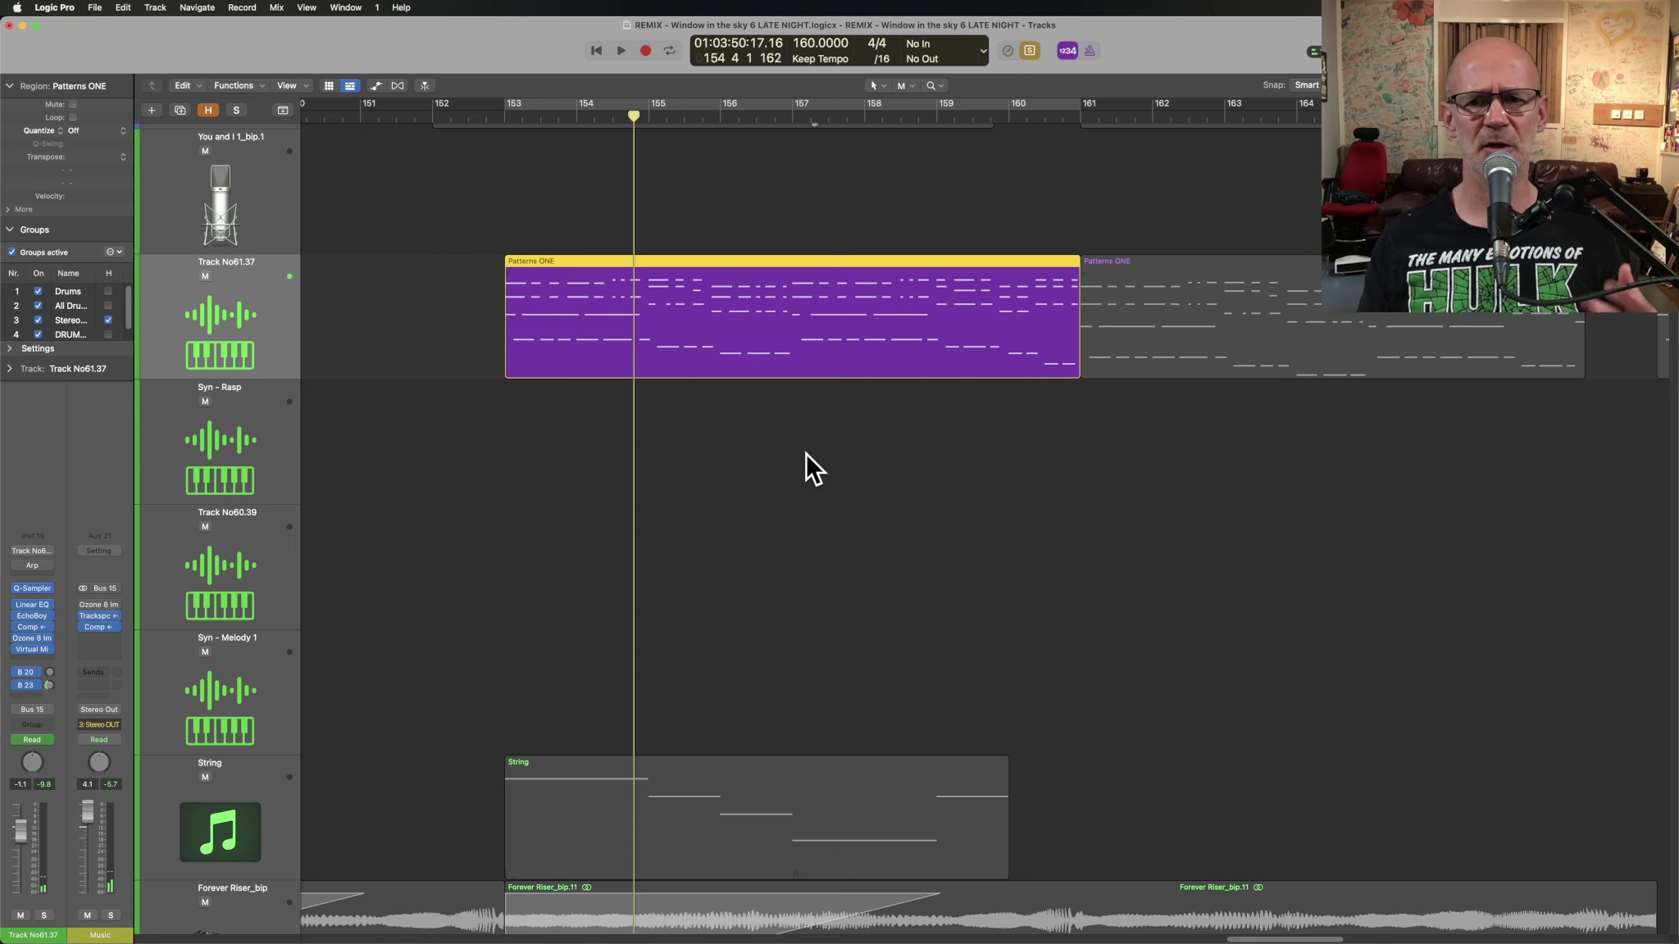
- Play the song from about bar 159 with the whole project zoomed to fit
key("space")
key("z")
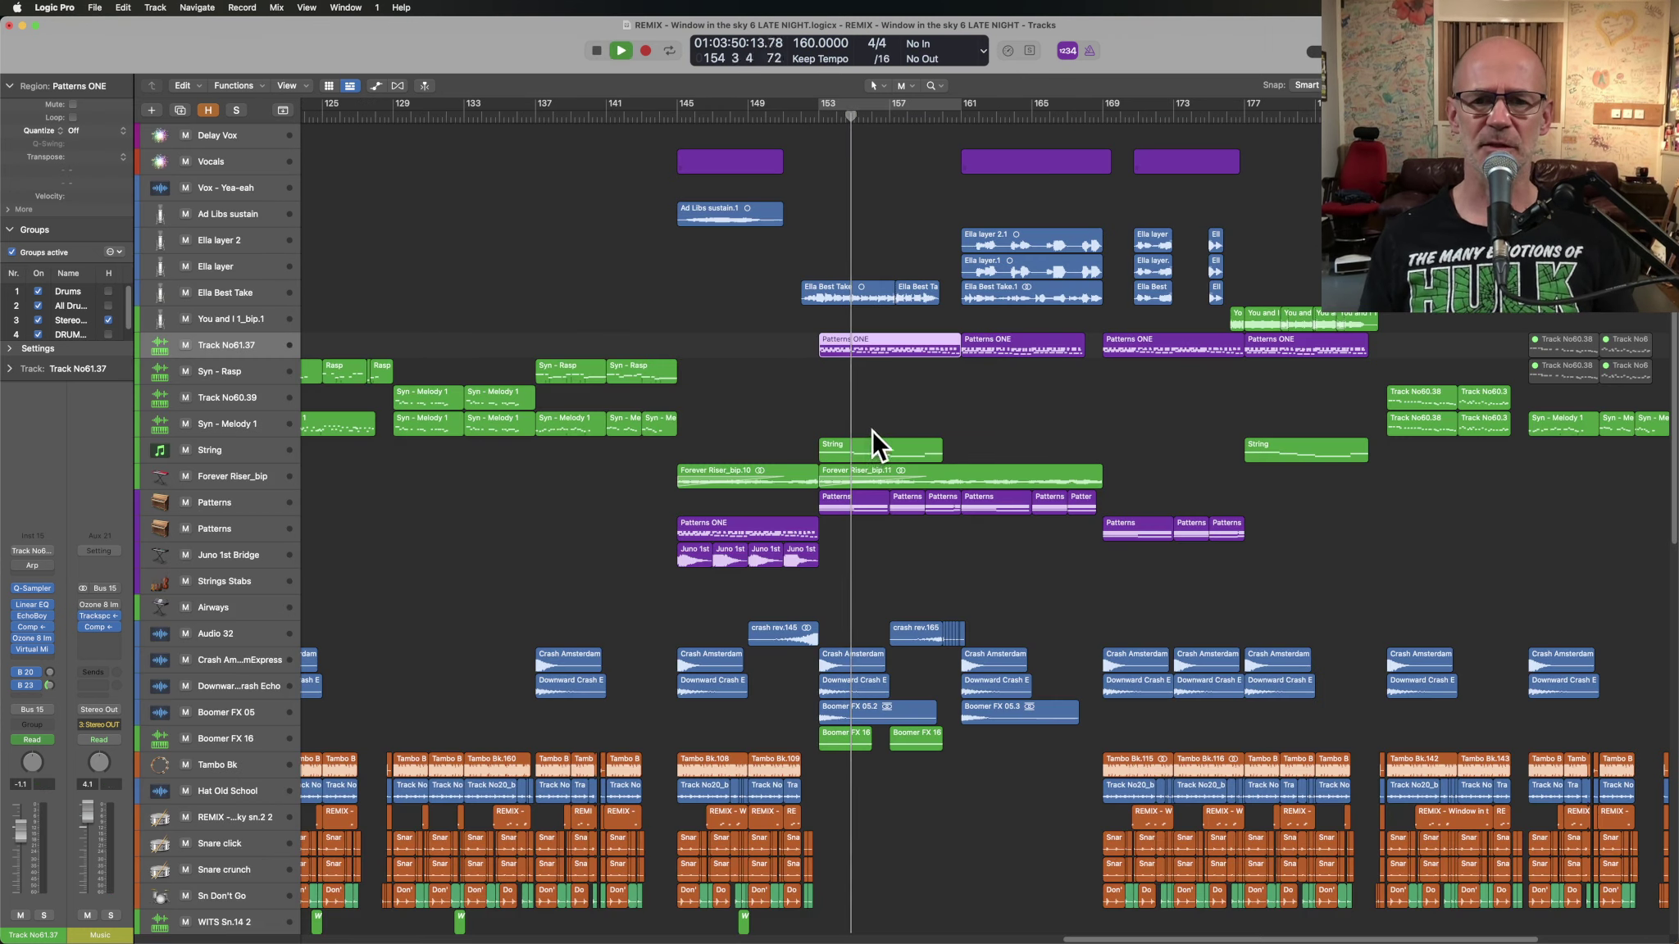
left_click(947, 119)
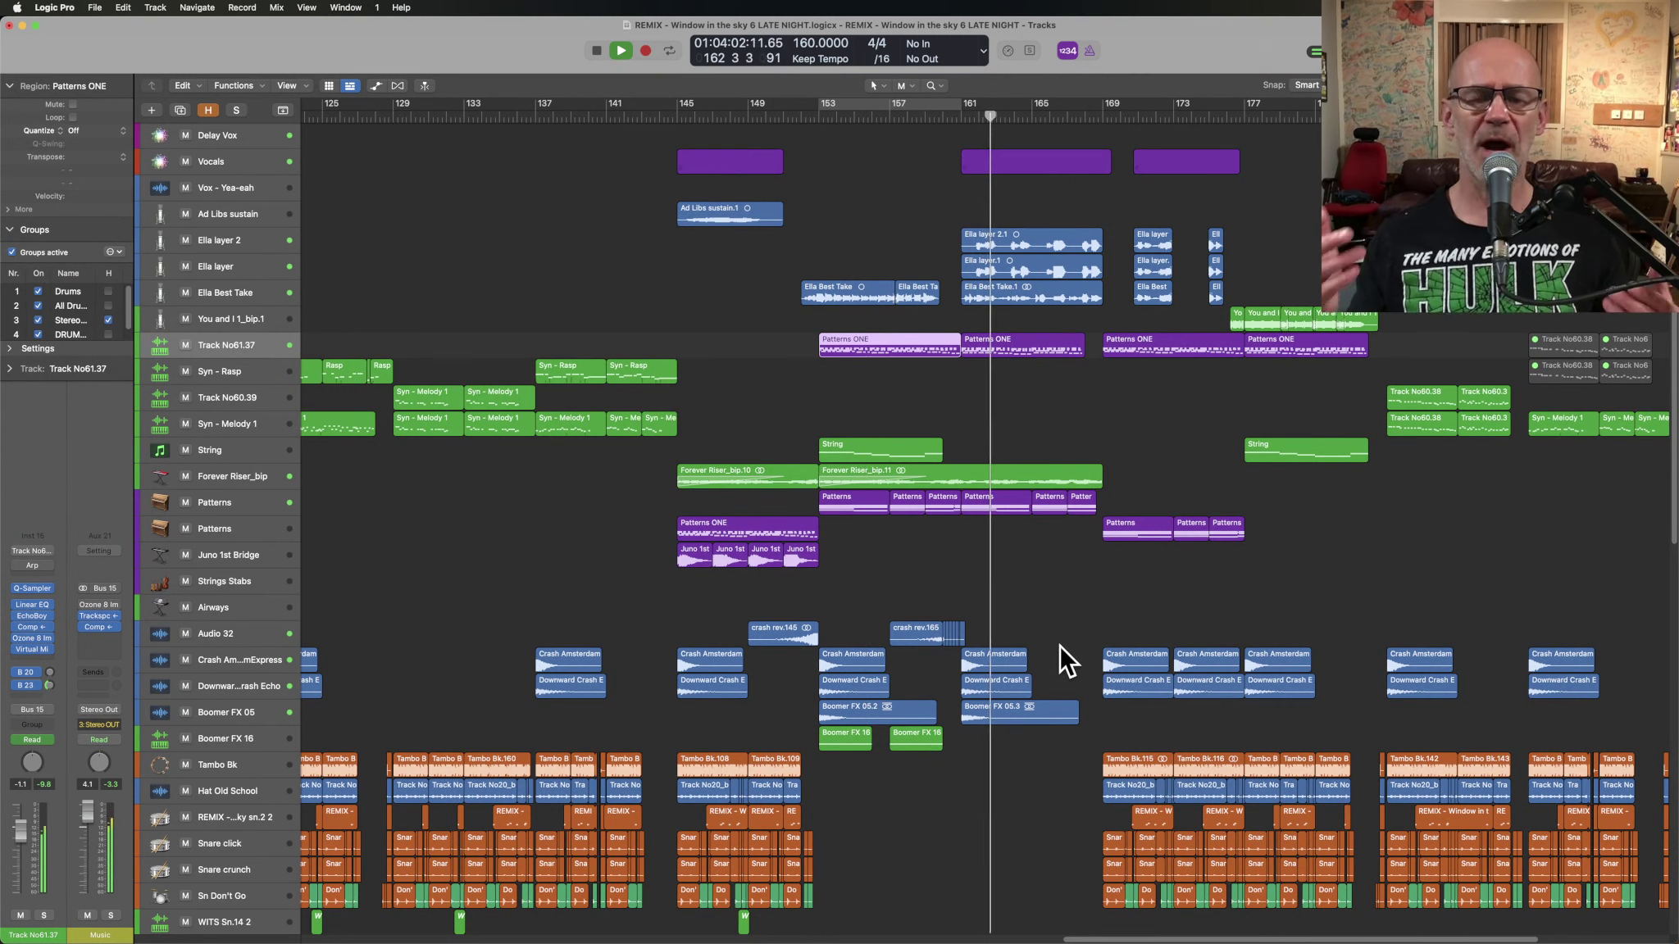
scroll(1057, 646, "right", 5)
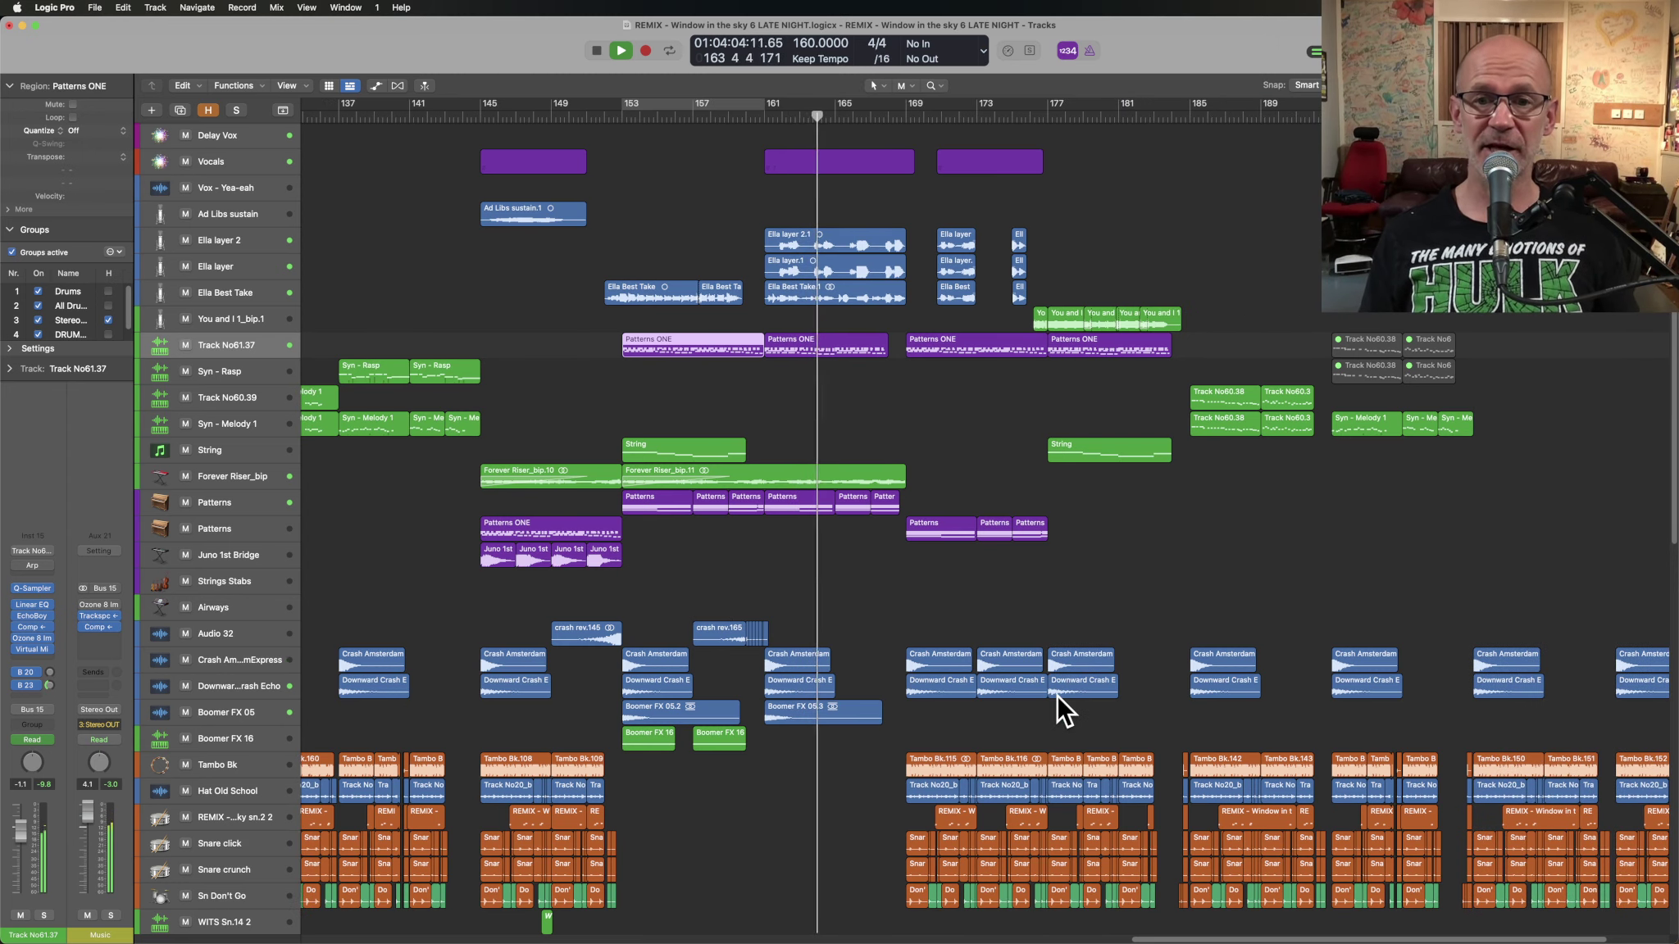
scroll(1024, 656, "right", 2)
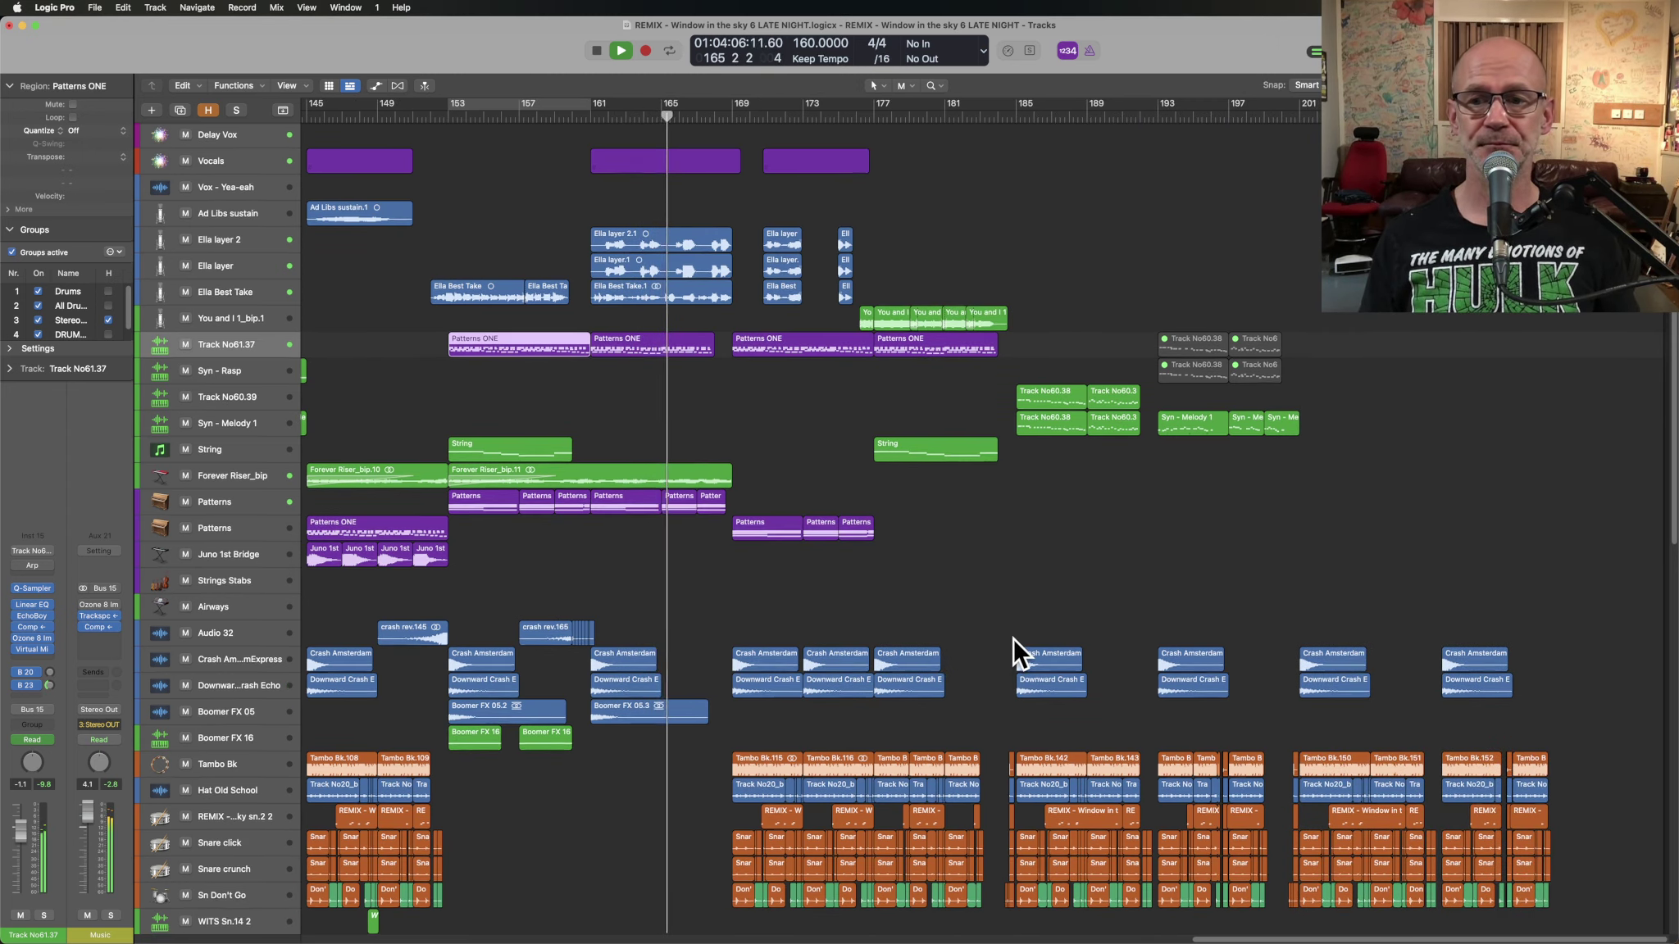
scroll(1013, 637, "down", 5)
scroll(1013, 638, "down", 10)
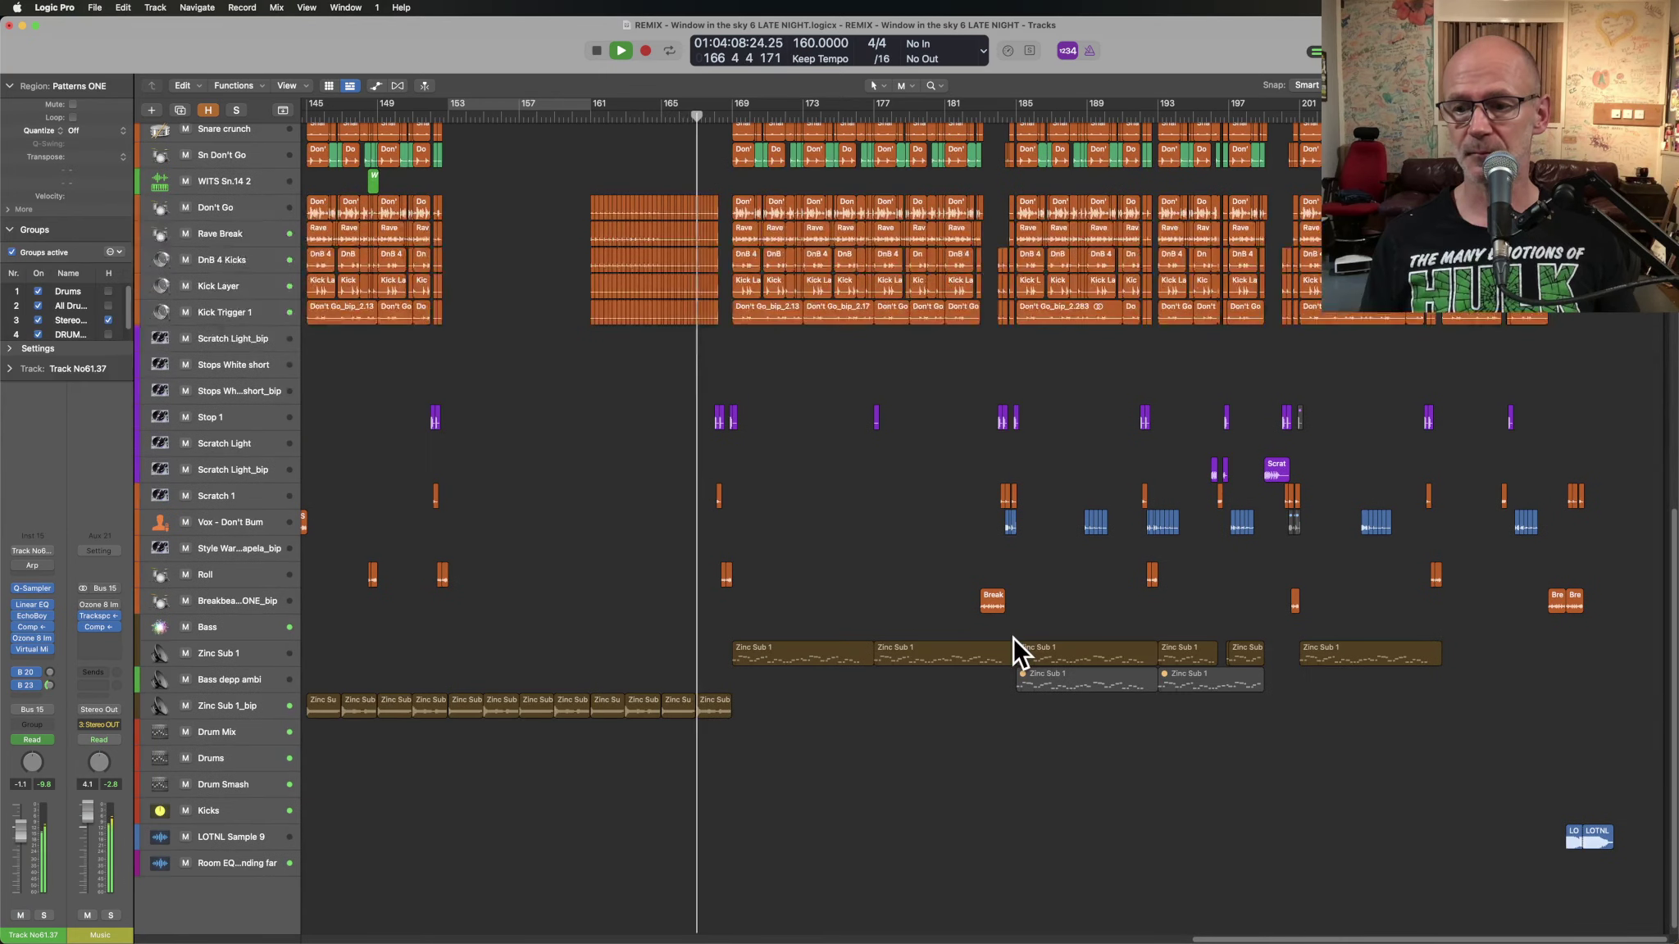
left_click(1319, 764, "ctrl+alt")
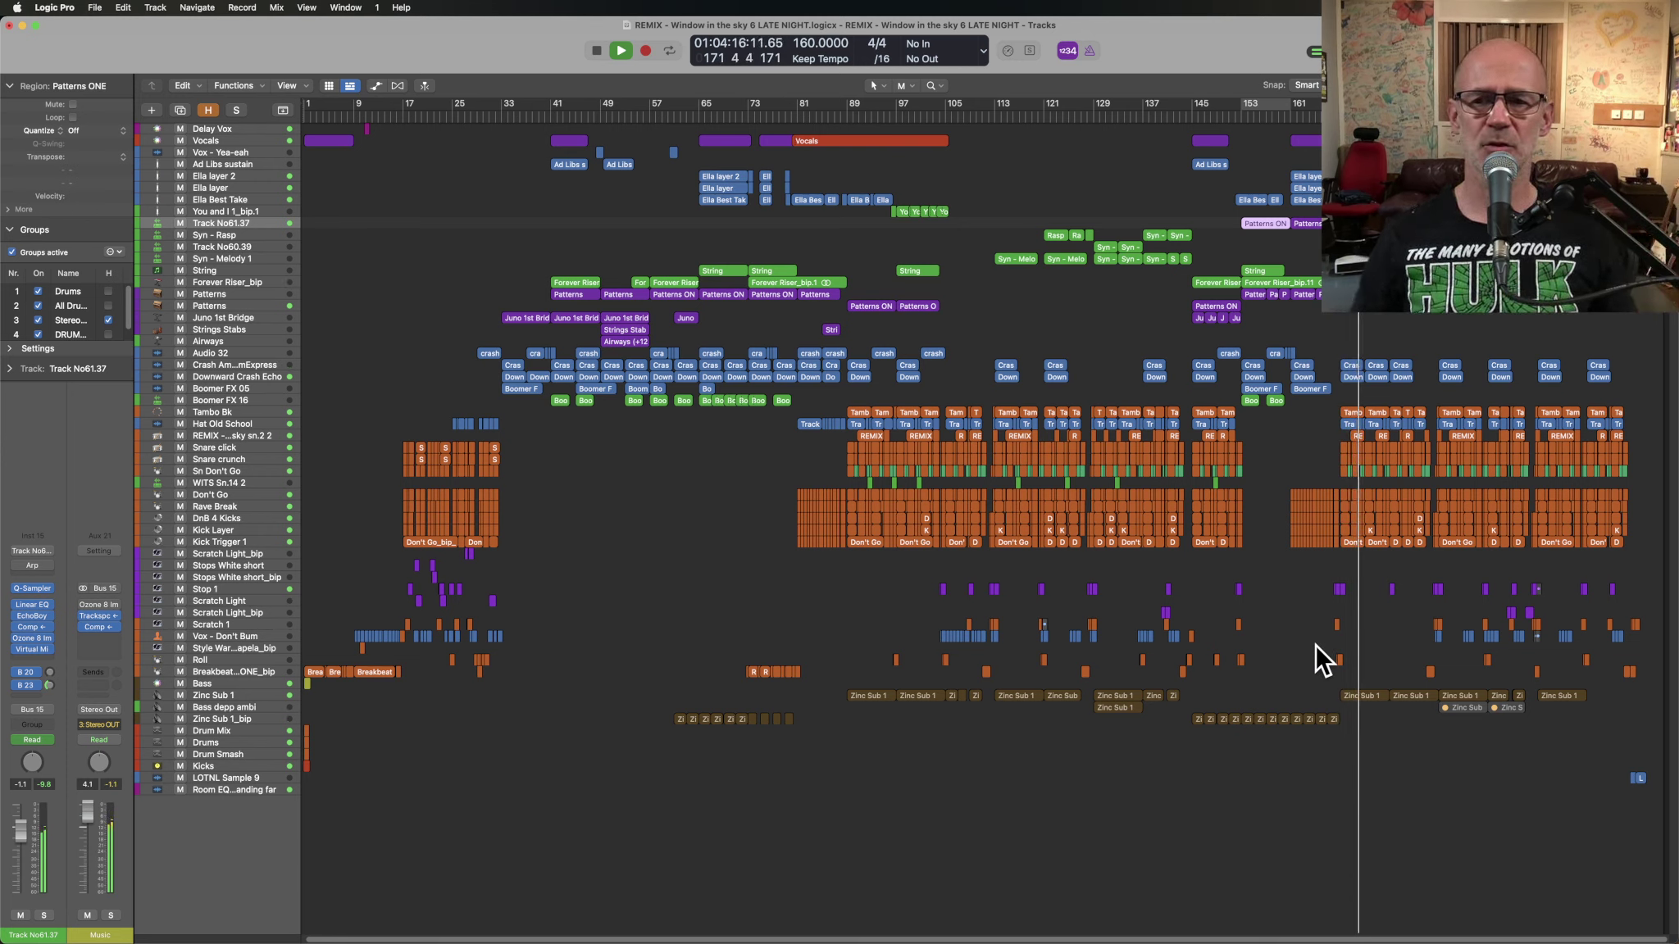
- Pause at bar 172, resume, and toggle zoom between bars 159–189 and the full arrangement
key("space")
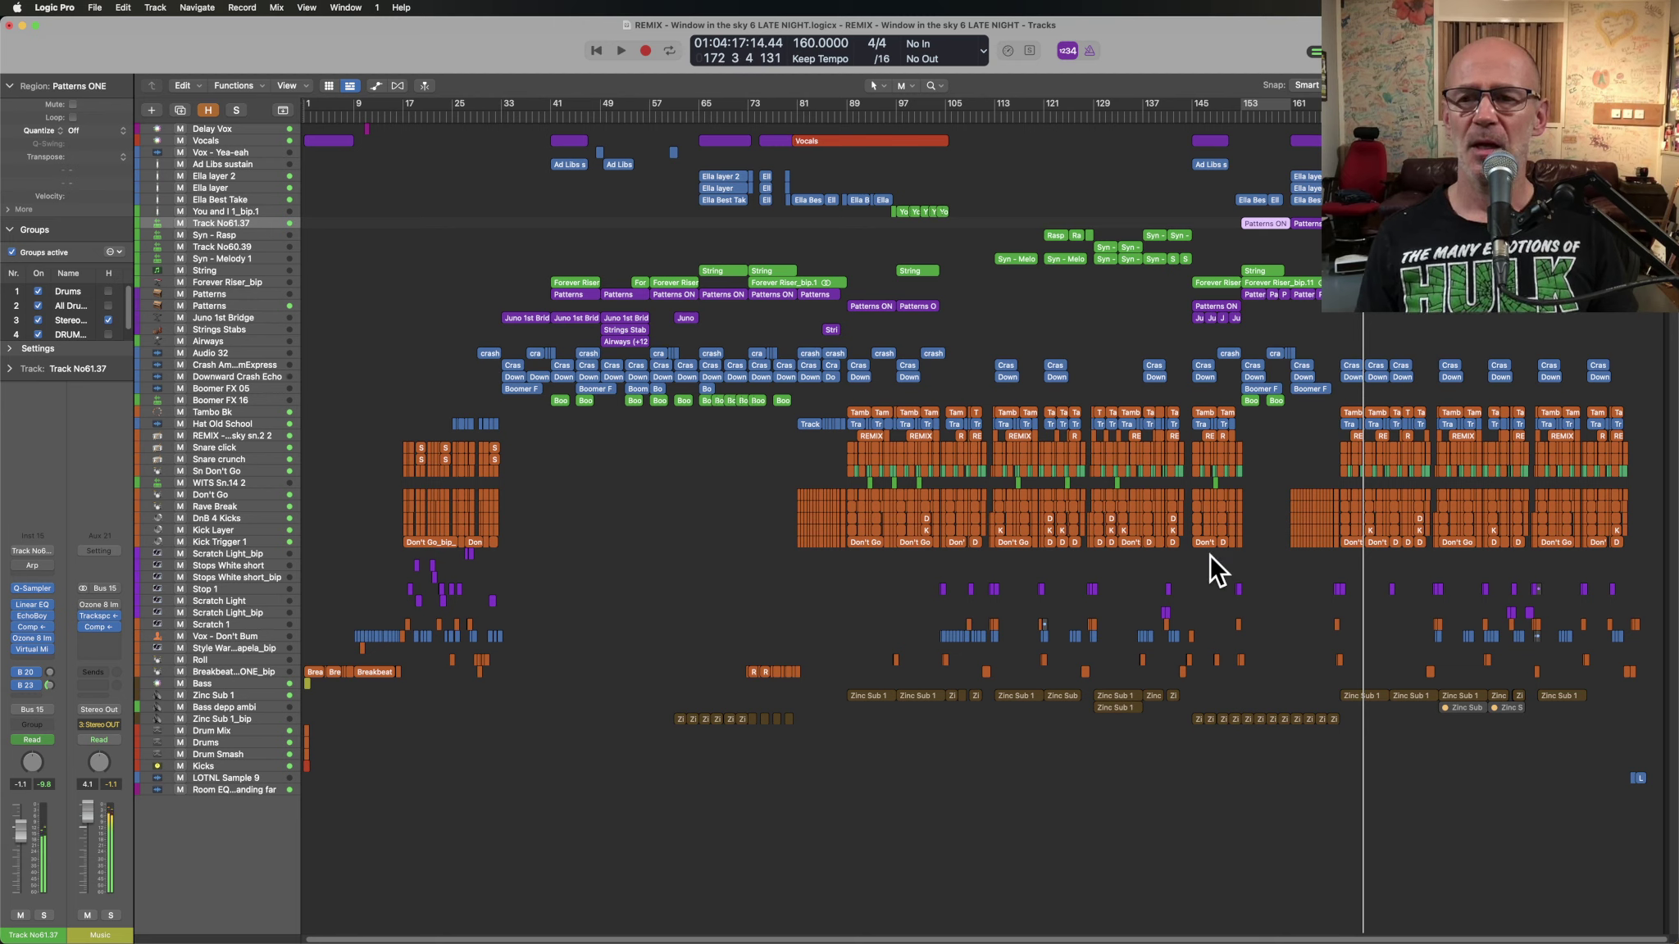
key("space")
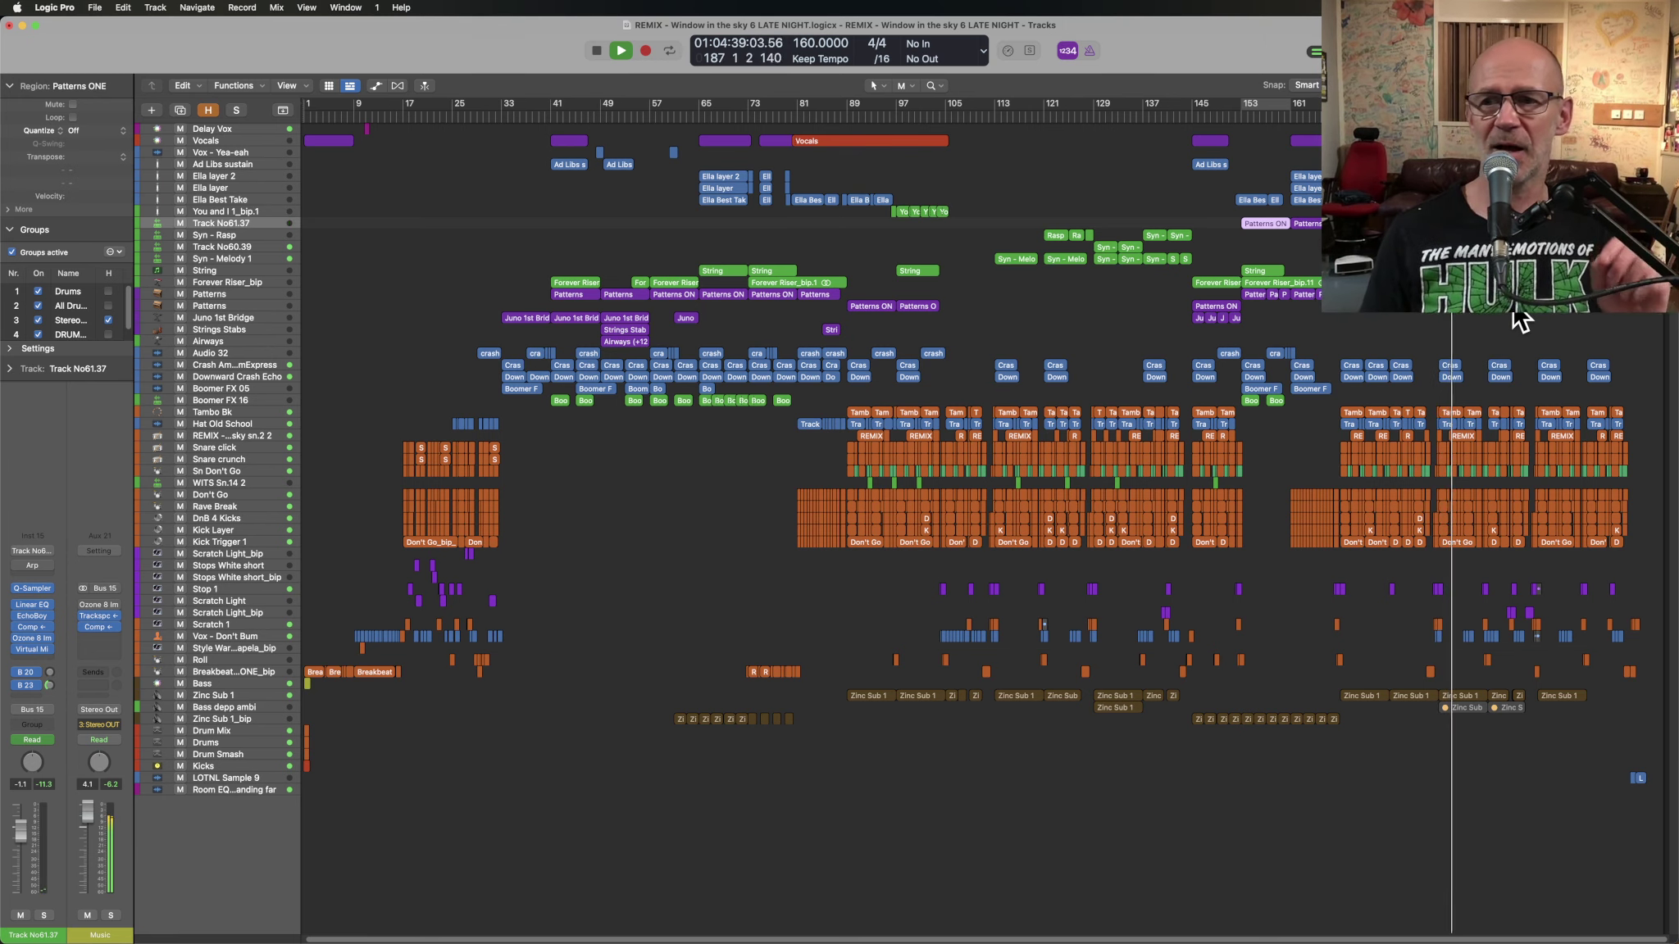
key("z")
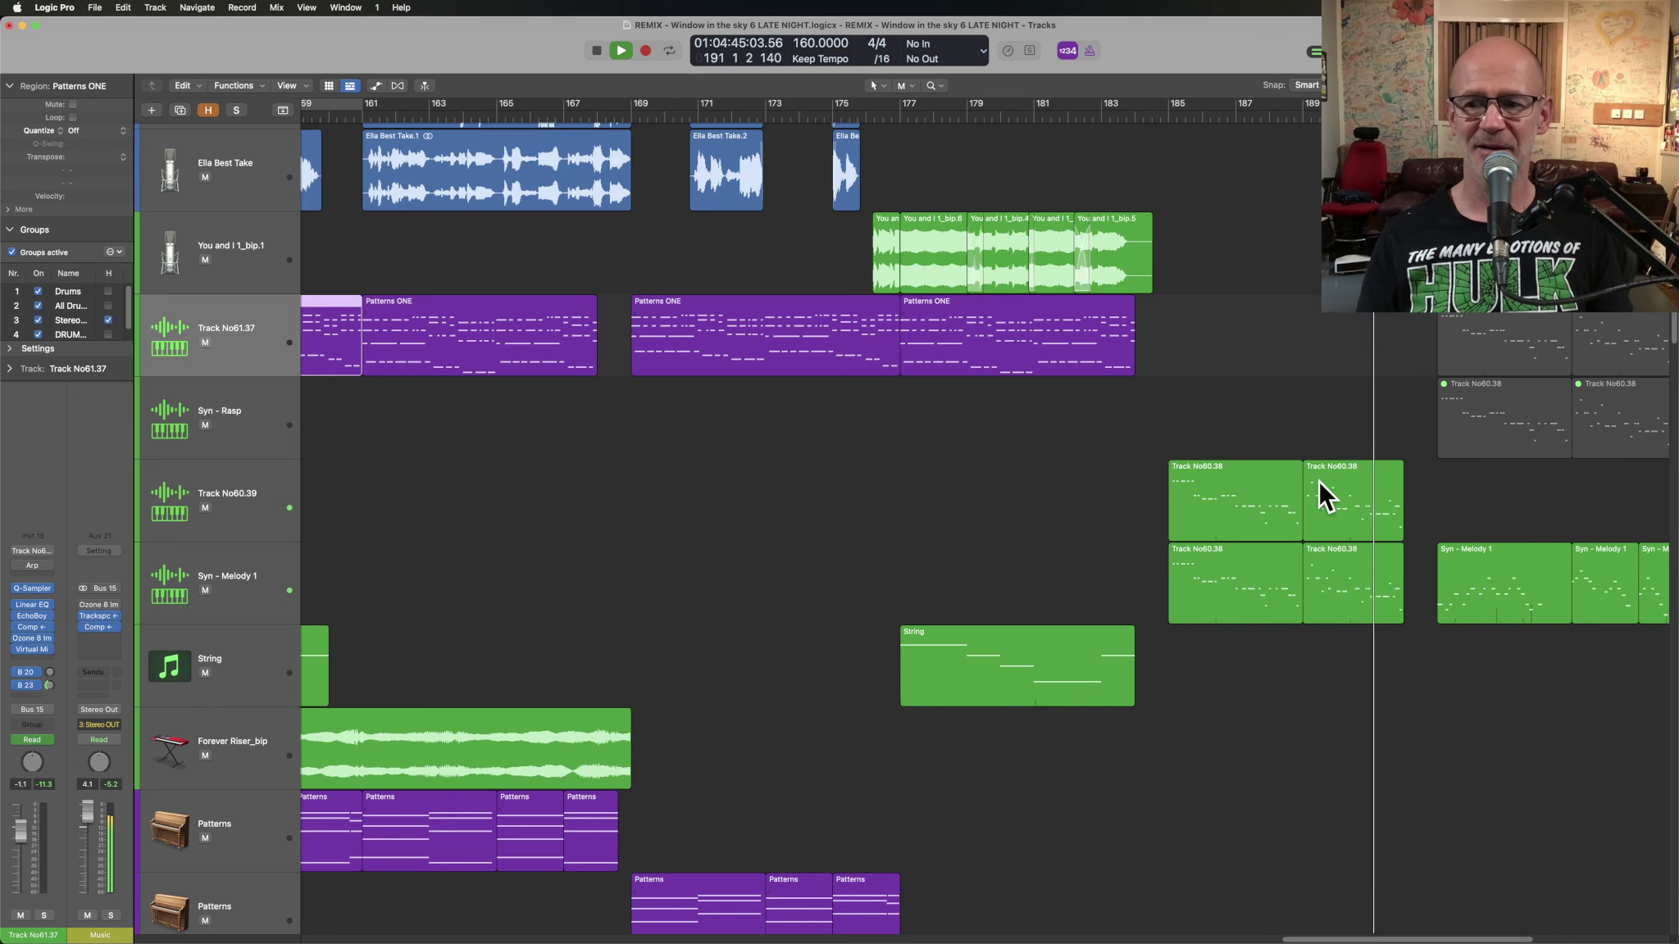
key("z")
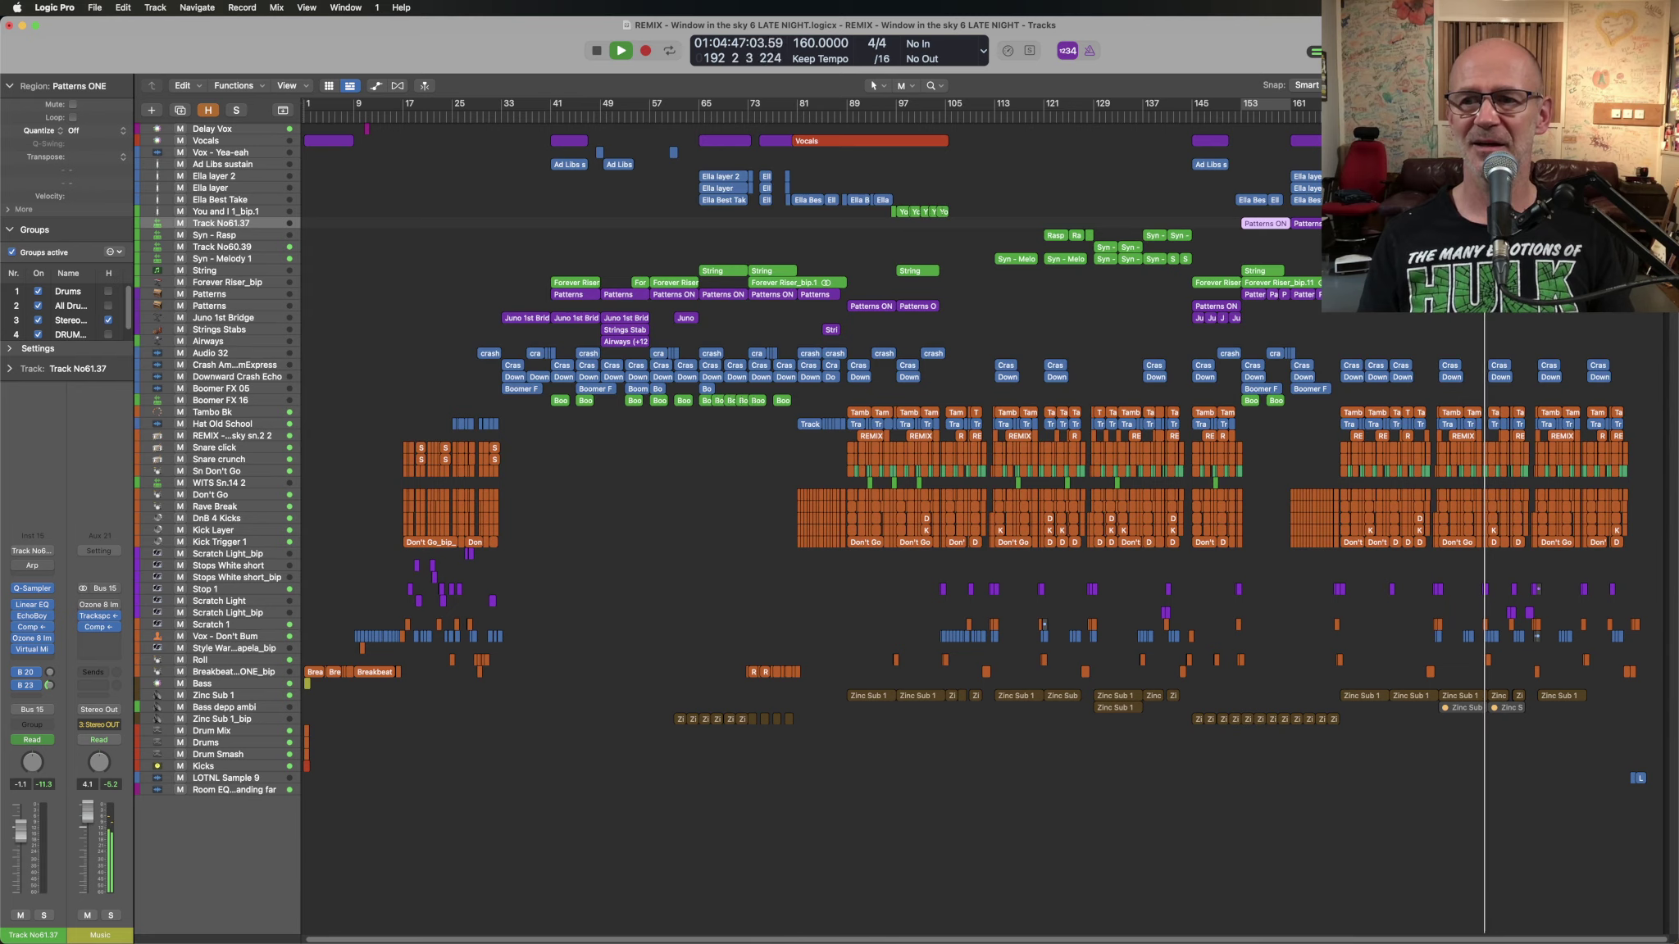
key("z")
- Stop, zoom in on bars 113–164 of the upper tracks, zoom out, and skip ahead 16 bars
key("z")
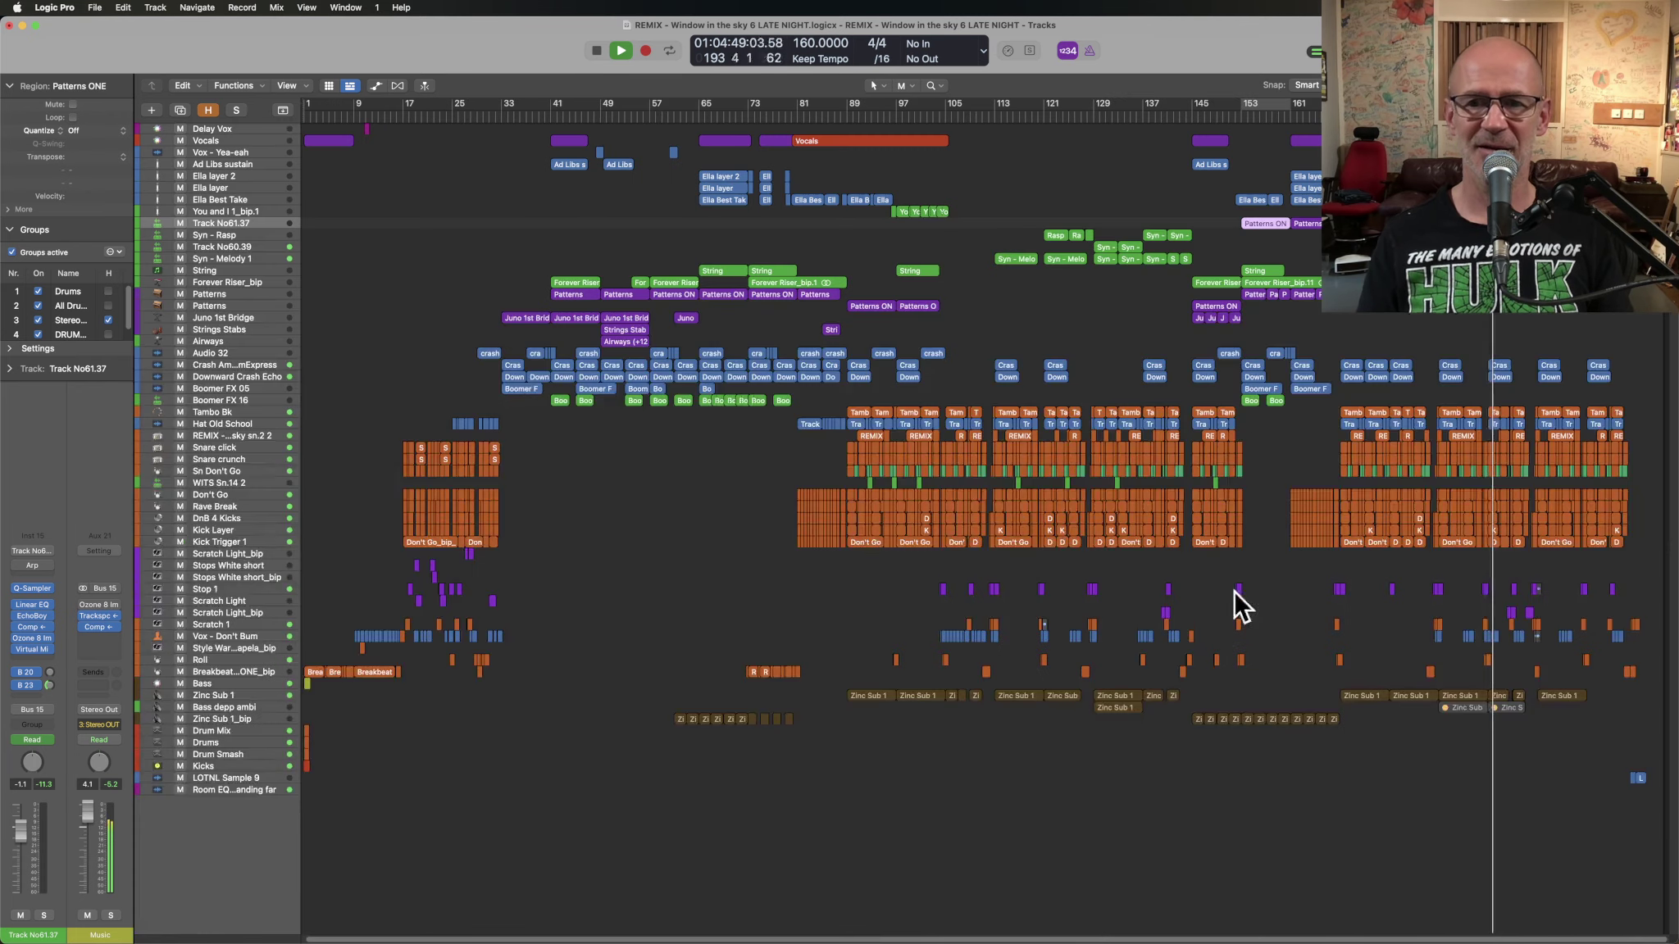
key("space")
left_click_drag(1322, 310, 1000, 215)
key("z")
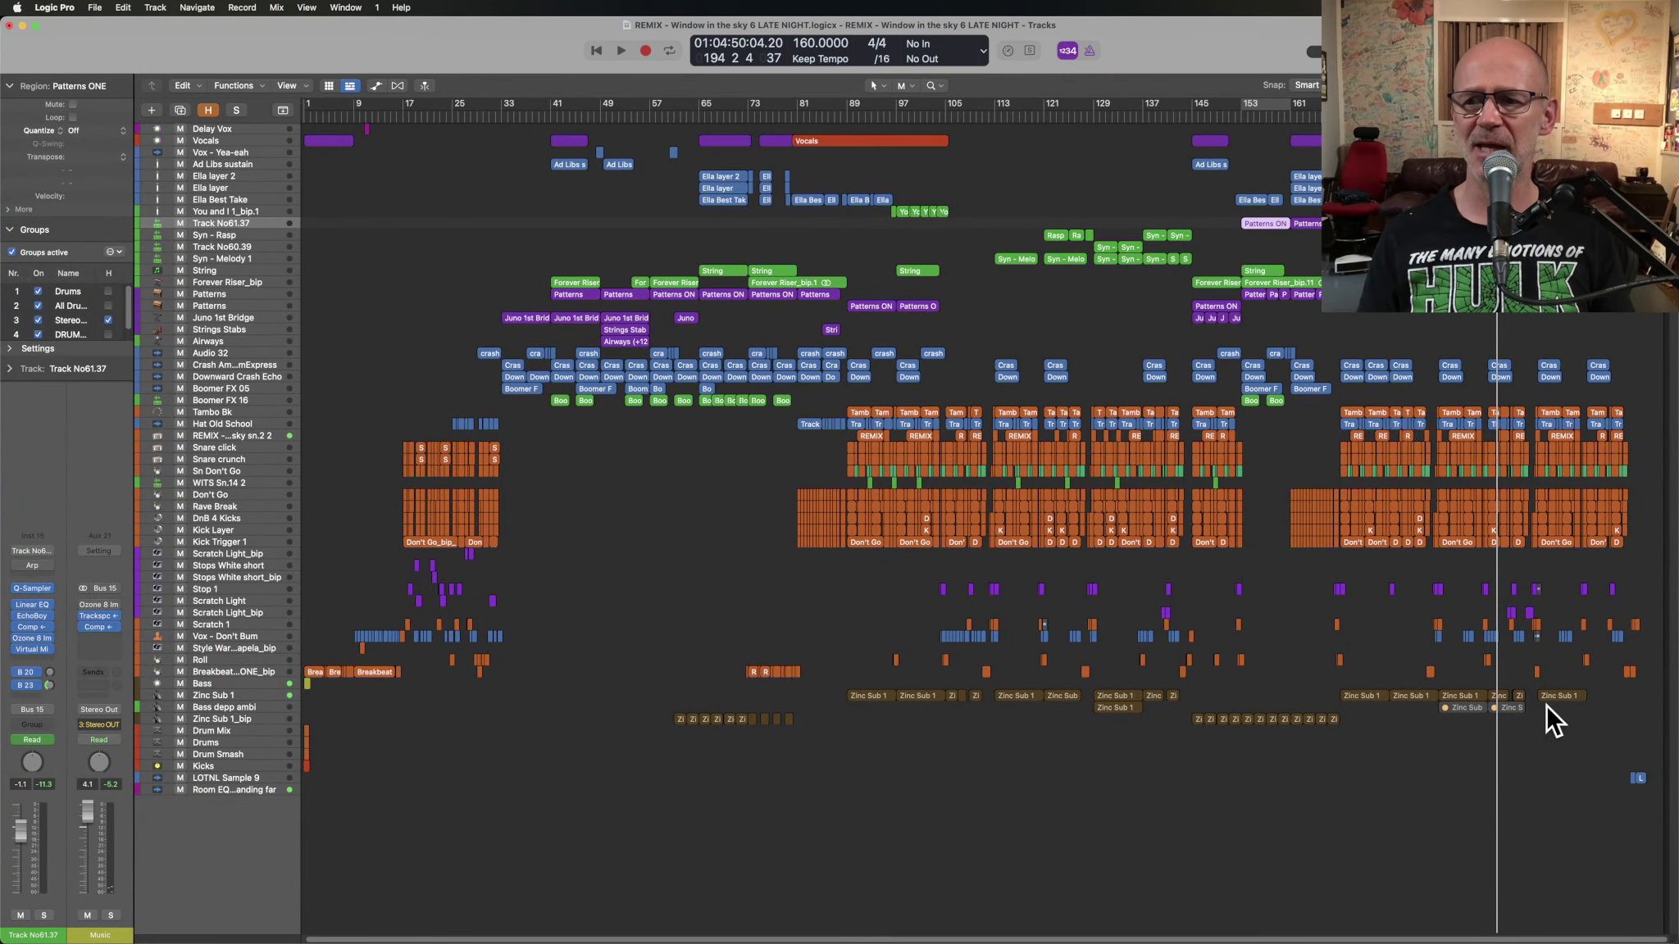
key("shift+period")
key("shift+period")
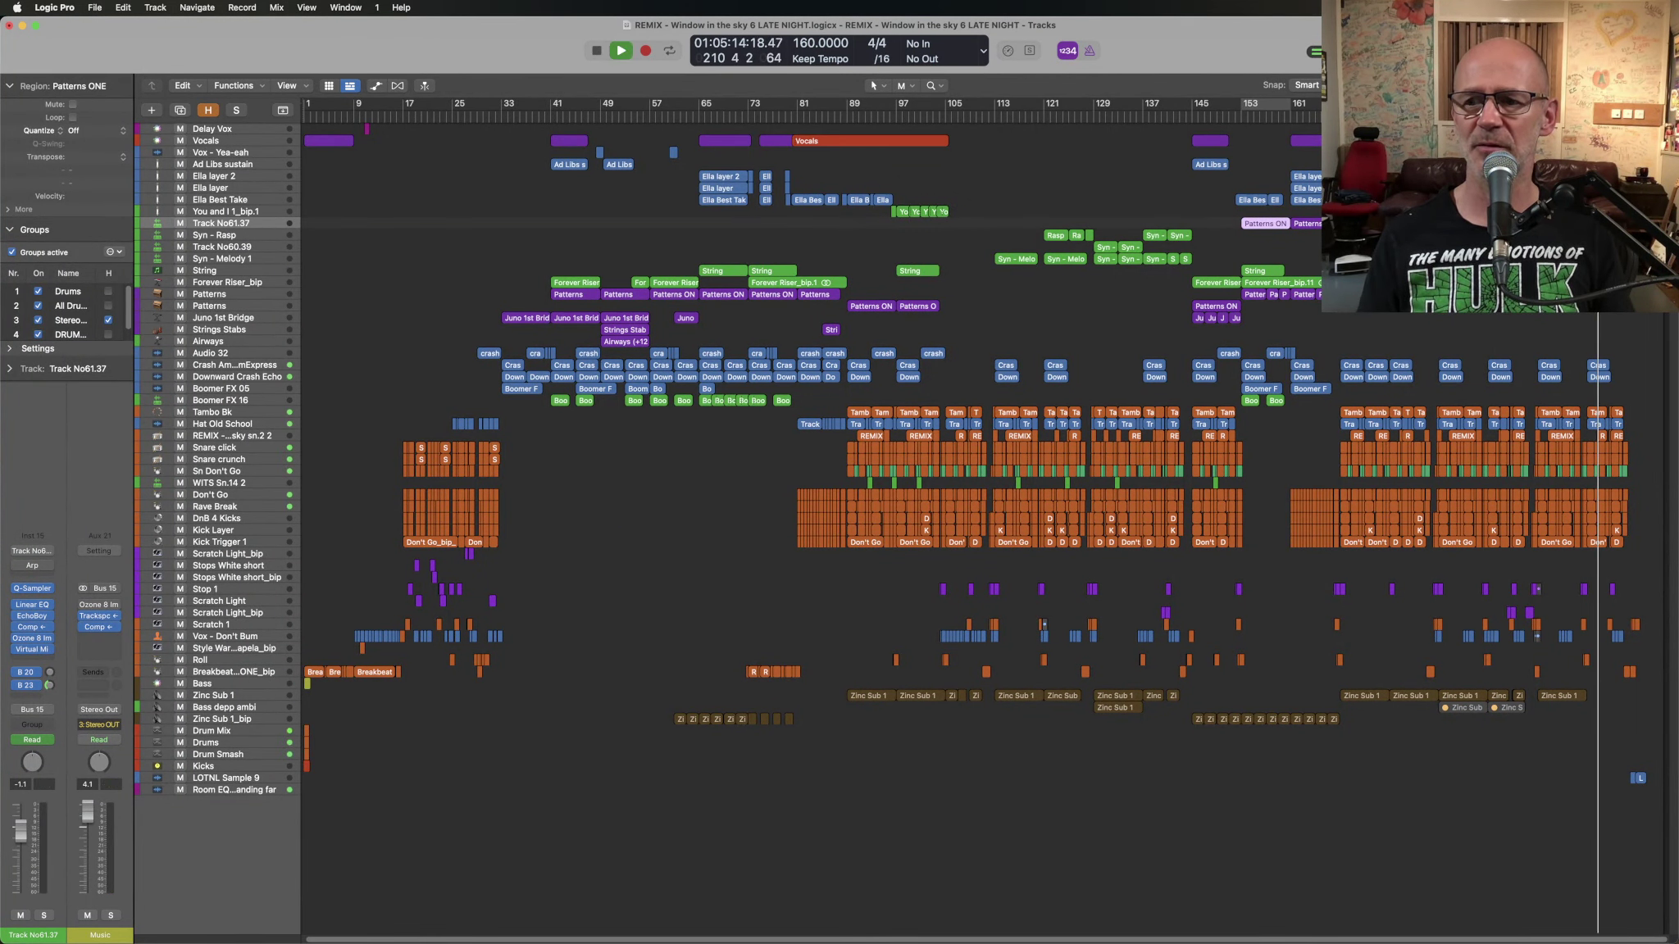
- Zoom in on the LOTNL Sample 9 clip near bar 217, stop at bar 219, then zoom out
left_click_drag(1508, 894, 1664, 443)
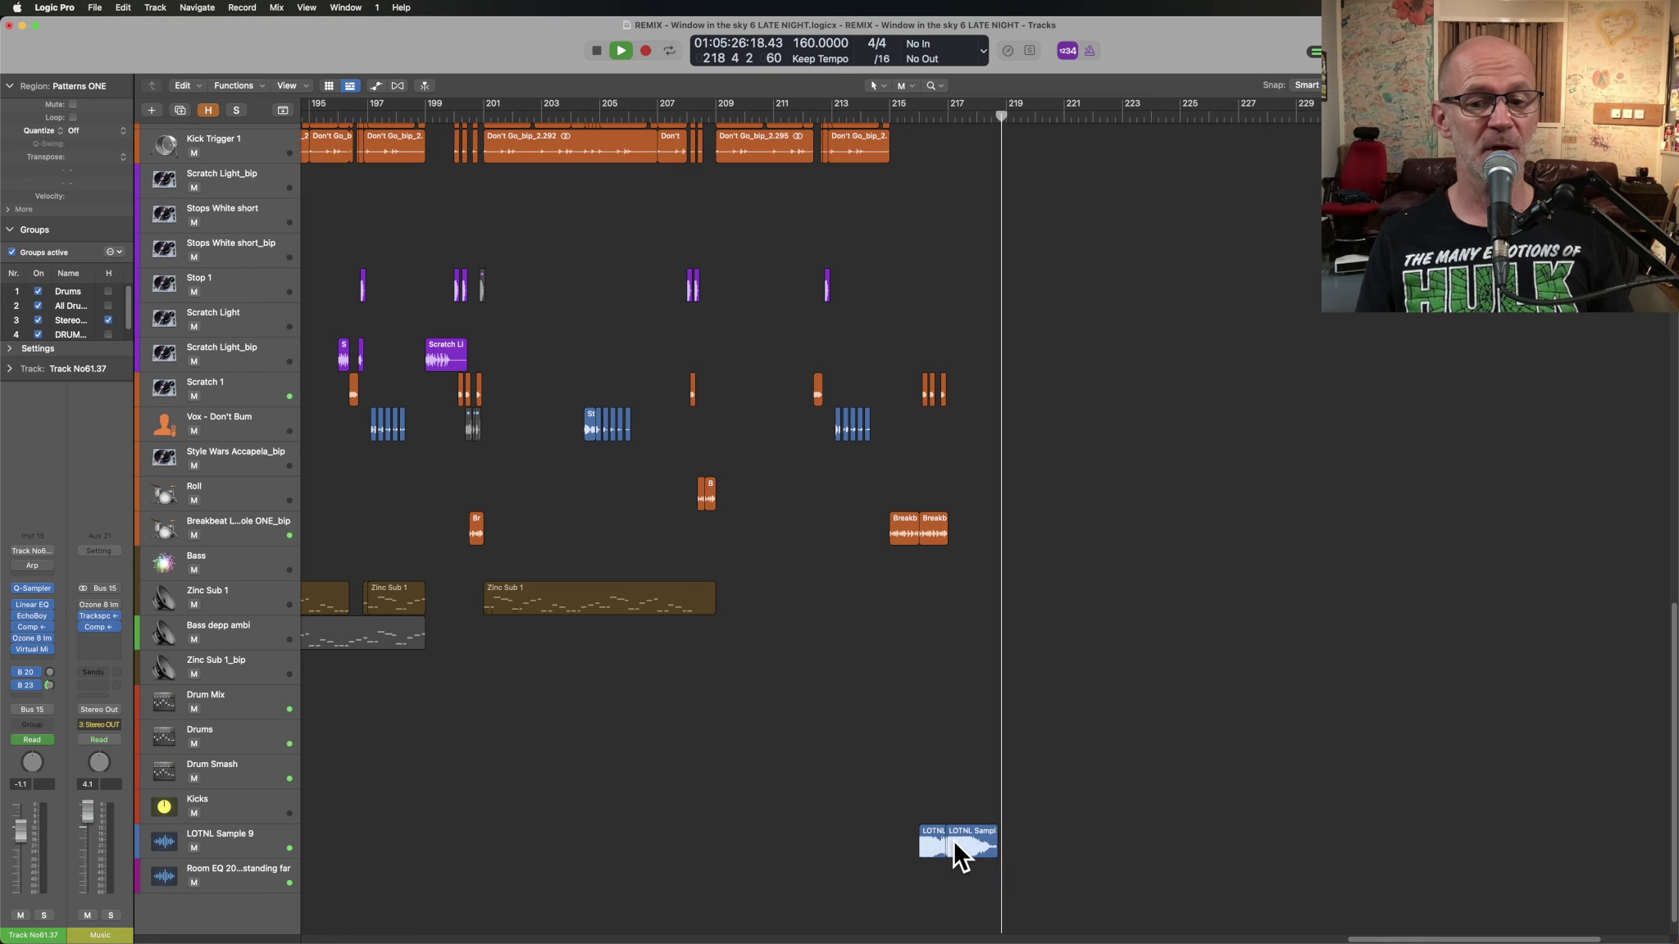
key("space")
key("z")
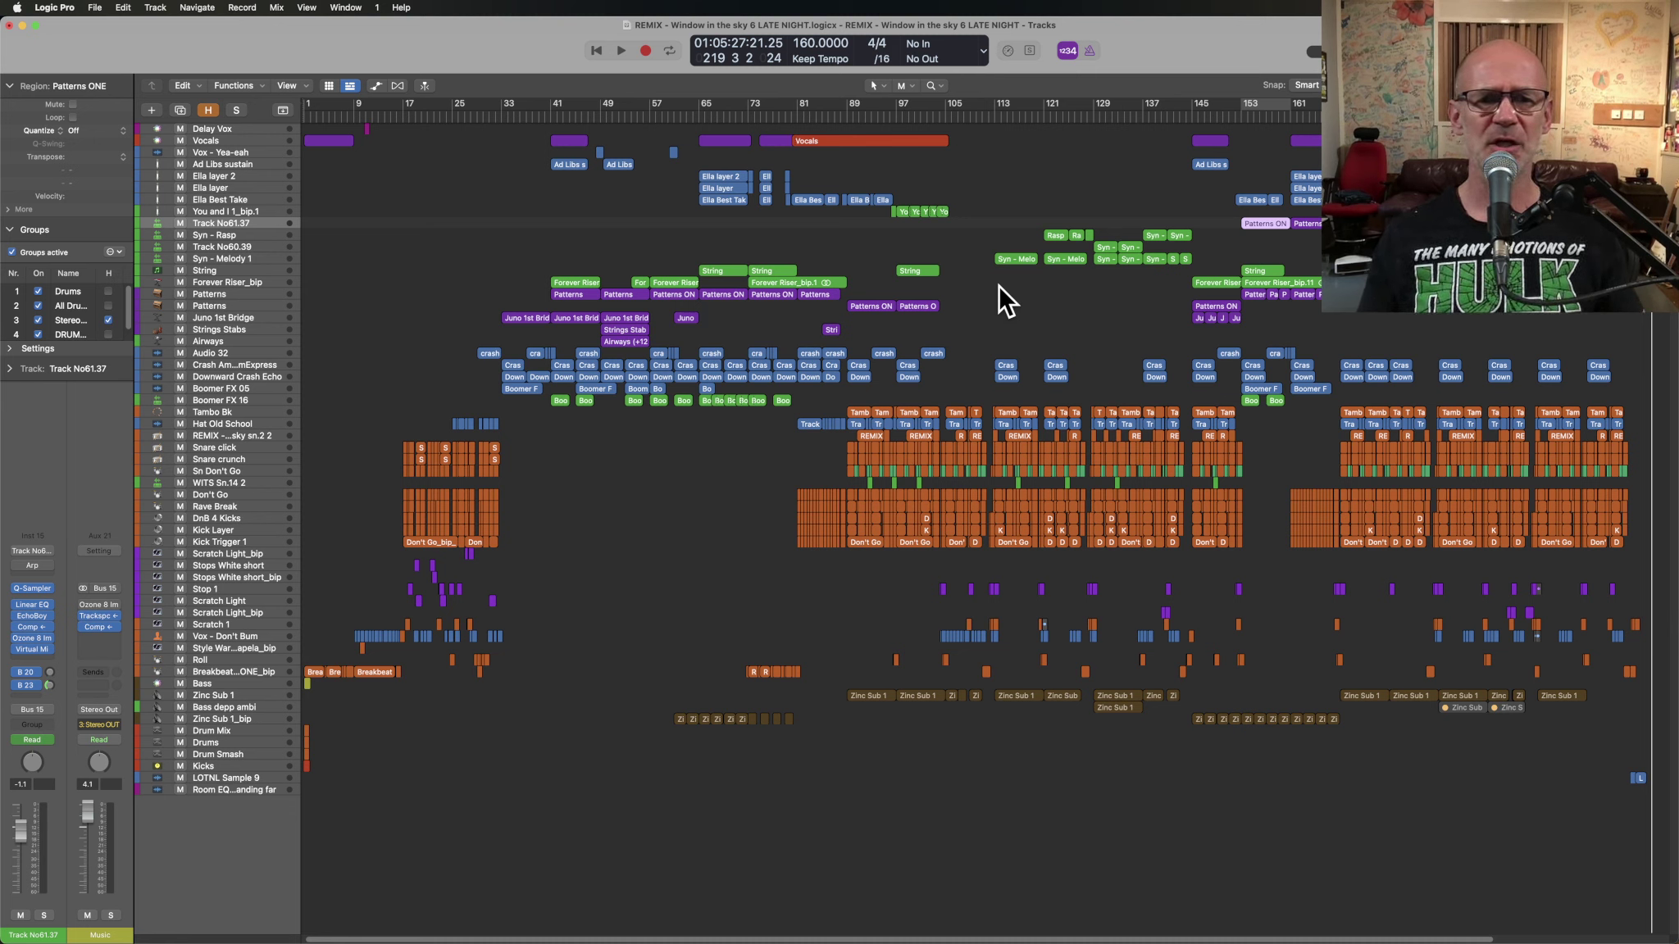
left_click_drag(500, 254, 839, 431)
left_click(1202, 354)
left_click_drag(564, 441, 374, 569)
left_click(606, 529)
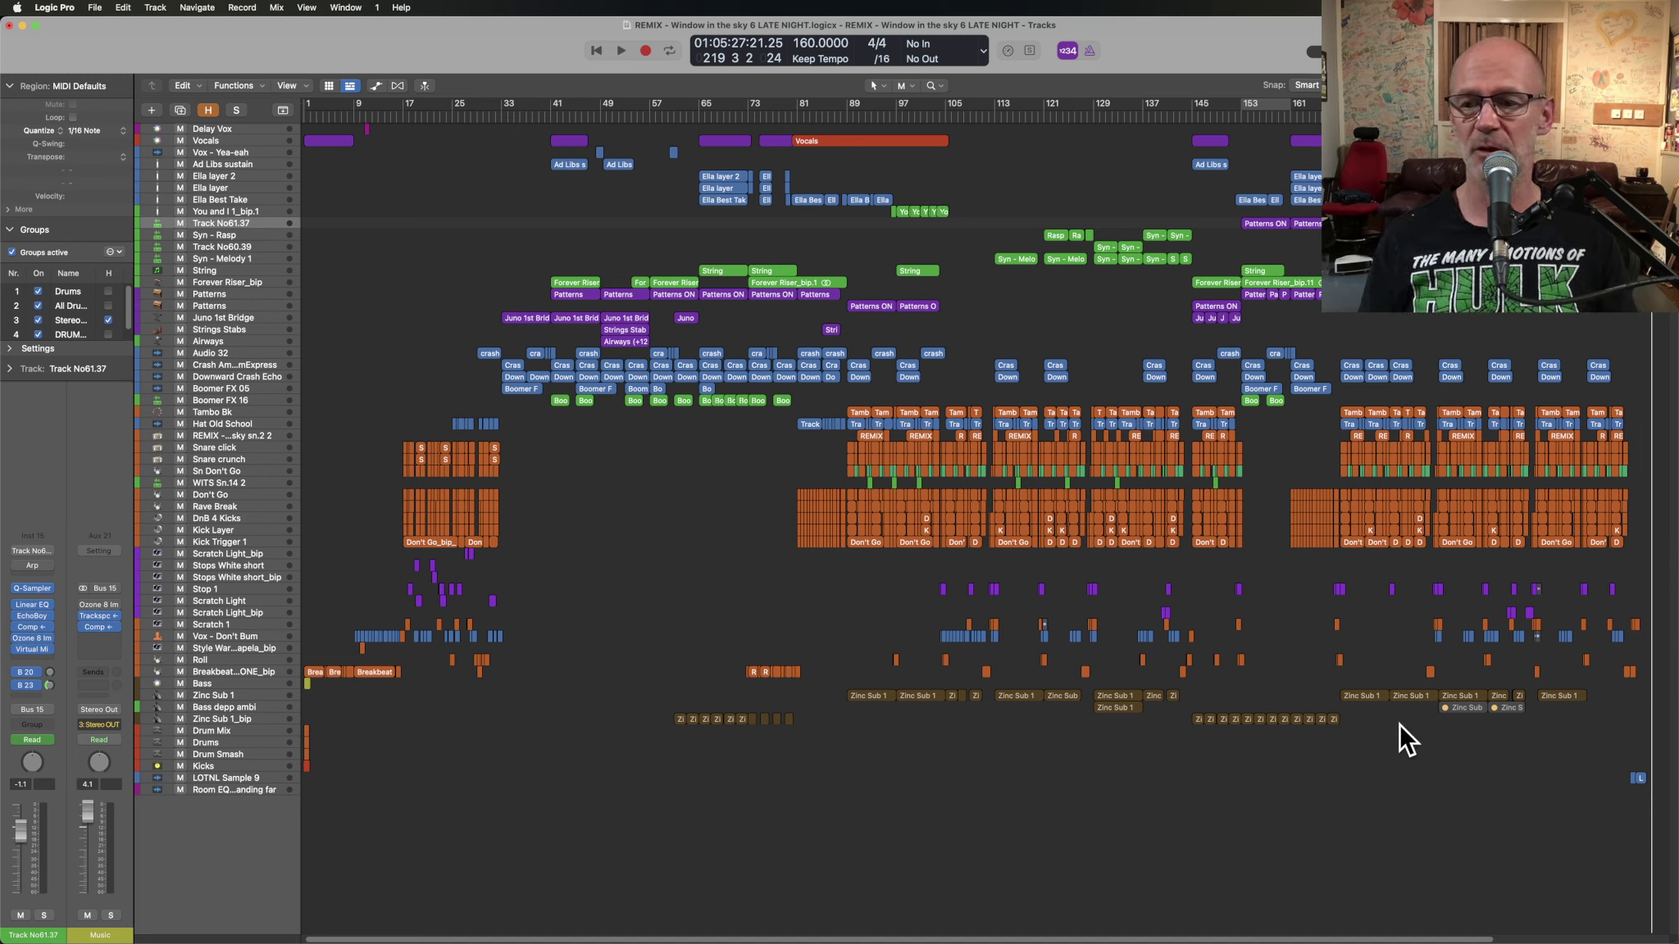
left_click_drag(1395, 723, 570, 555)
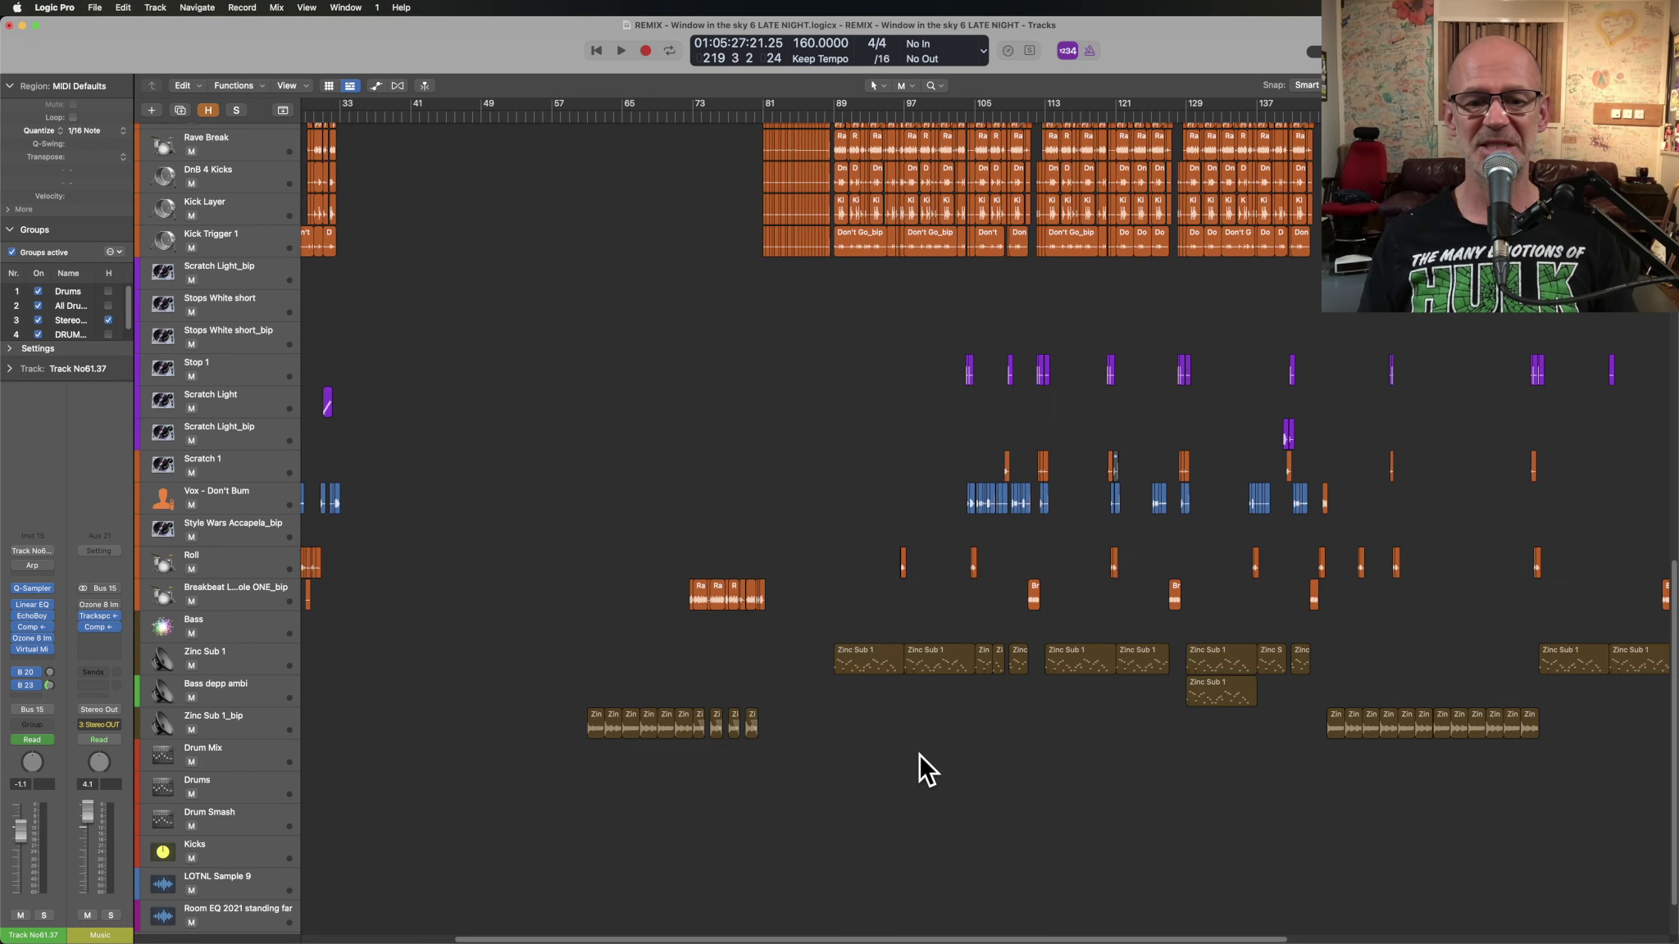
left_click(920, 754, "ctrl+alt")
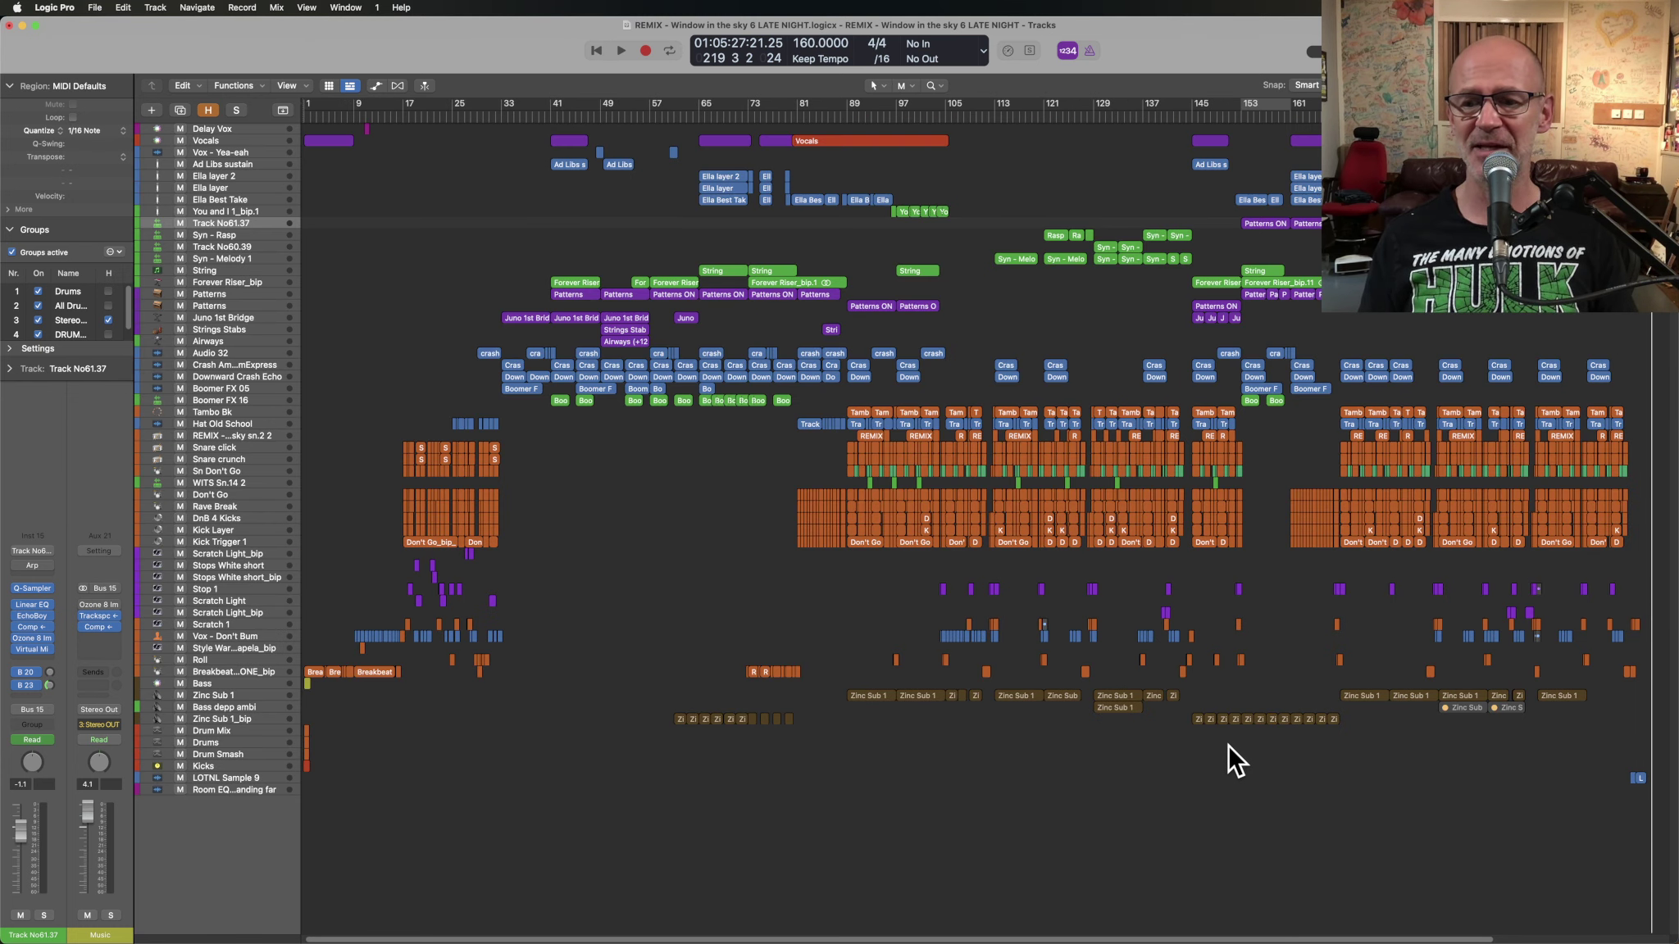